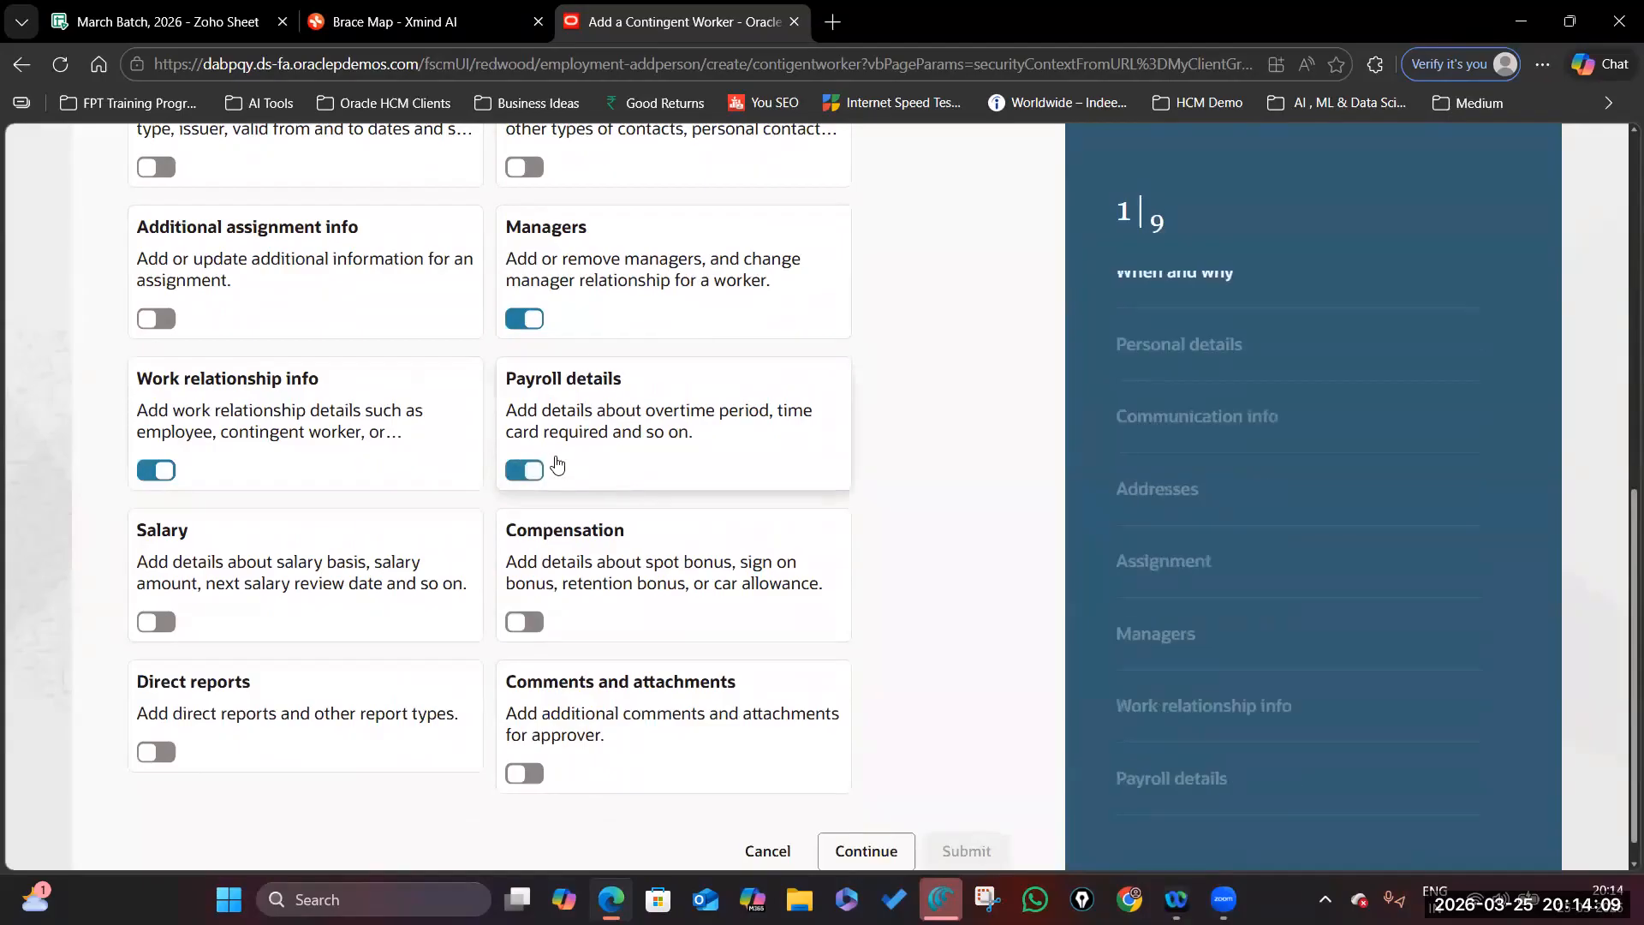
- Include the Payroll details and Salary sections in the Add a Contingent Worker form
click(157, 622)
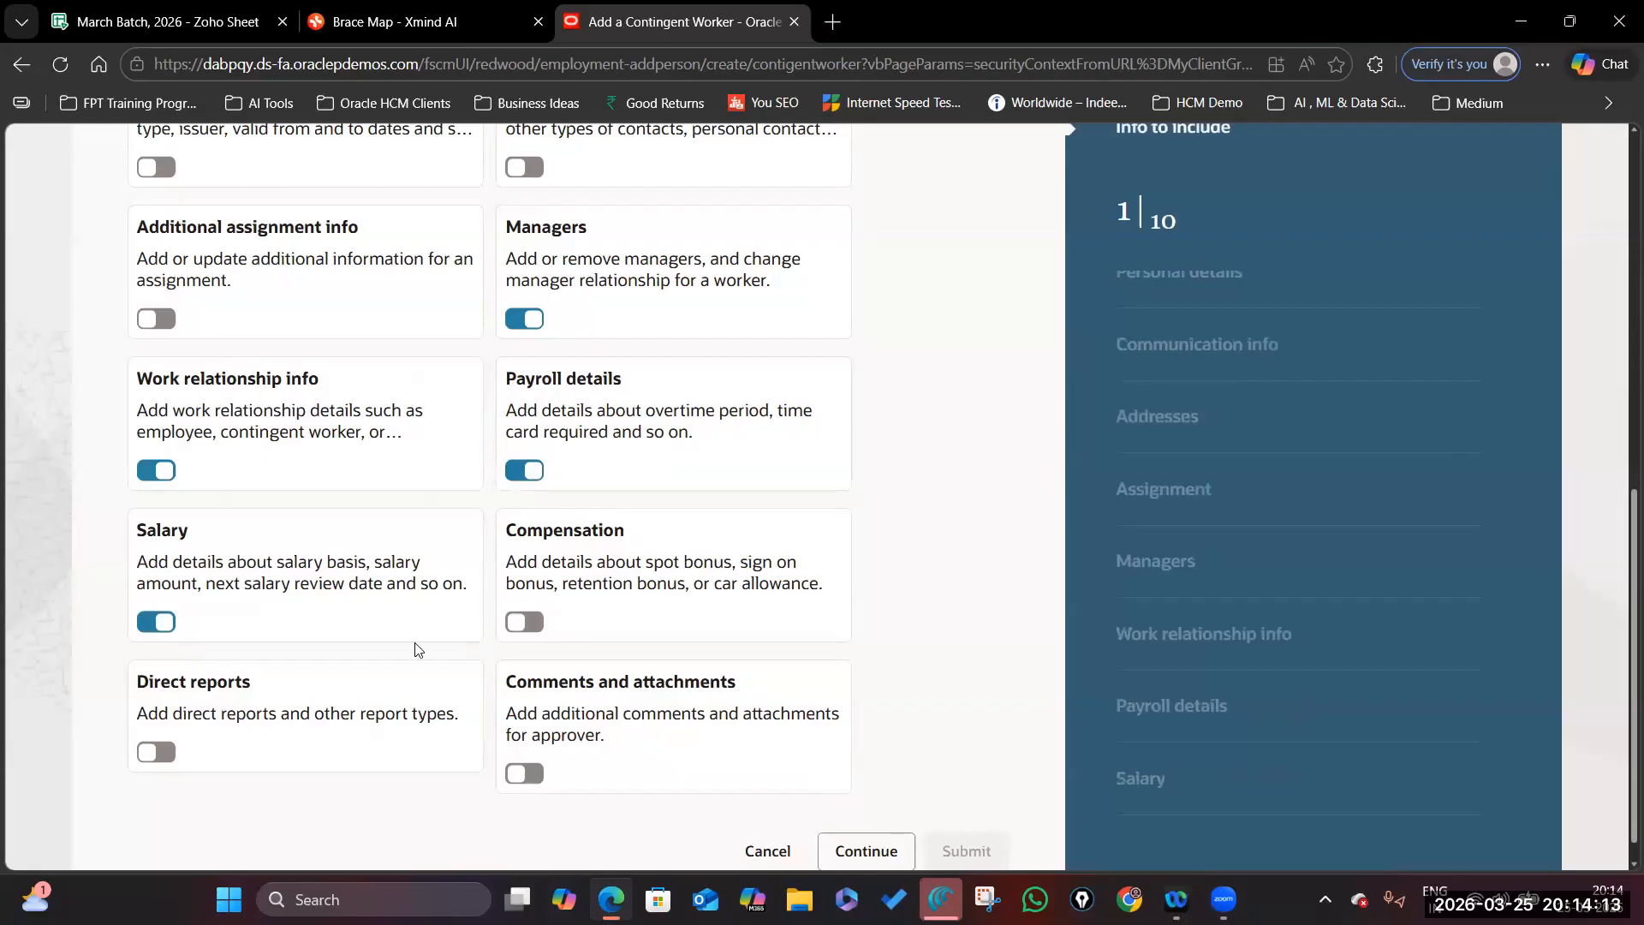
scroll(428, 600, down, 1)
click(524, 439)
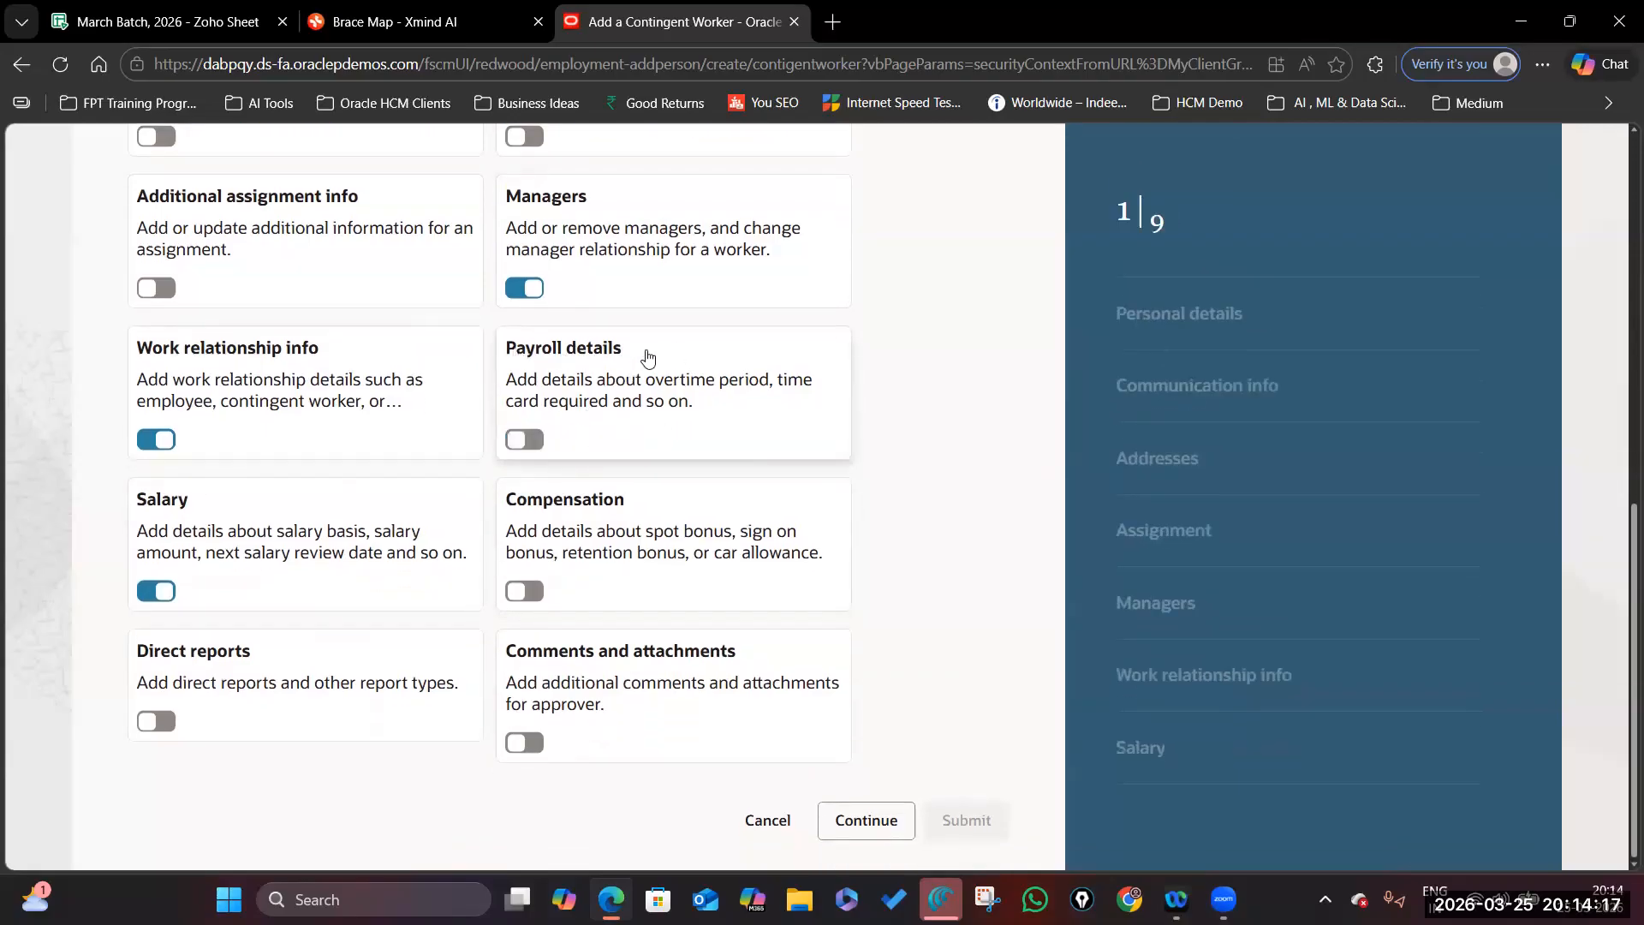
click(148, 591)
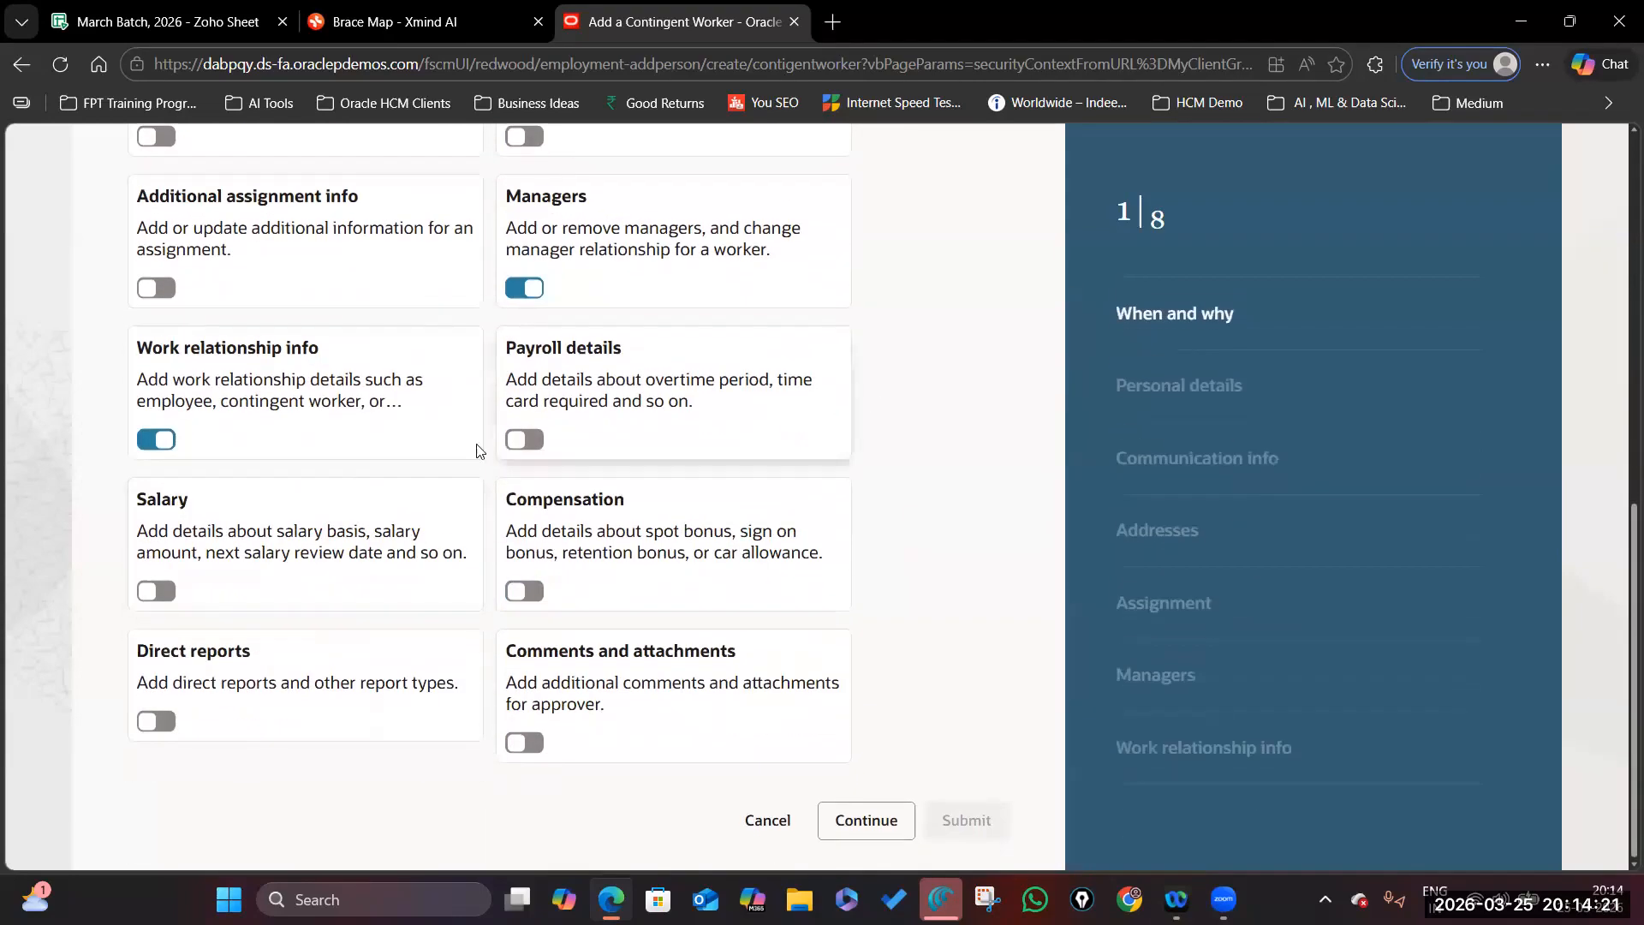
click(524, 439)
click(155, 591)
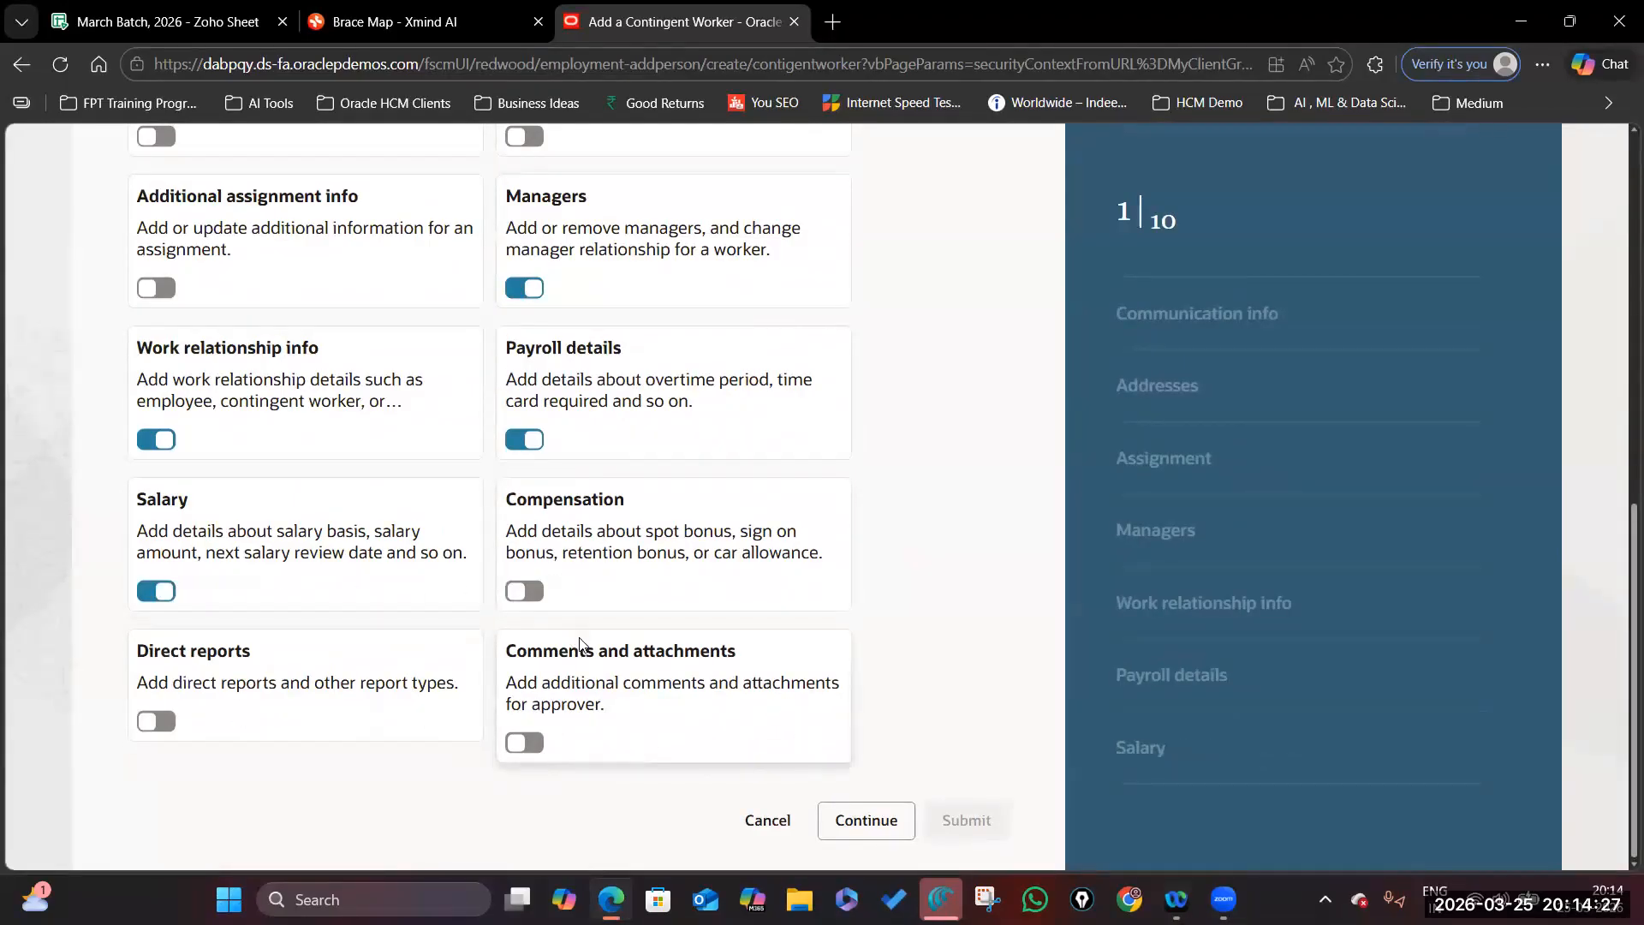
scroll(582, 650, up, 10)
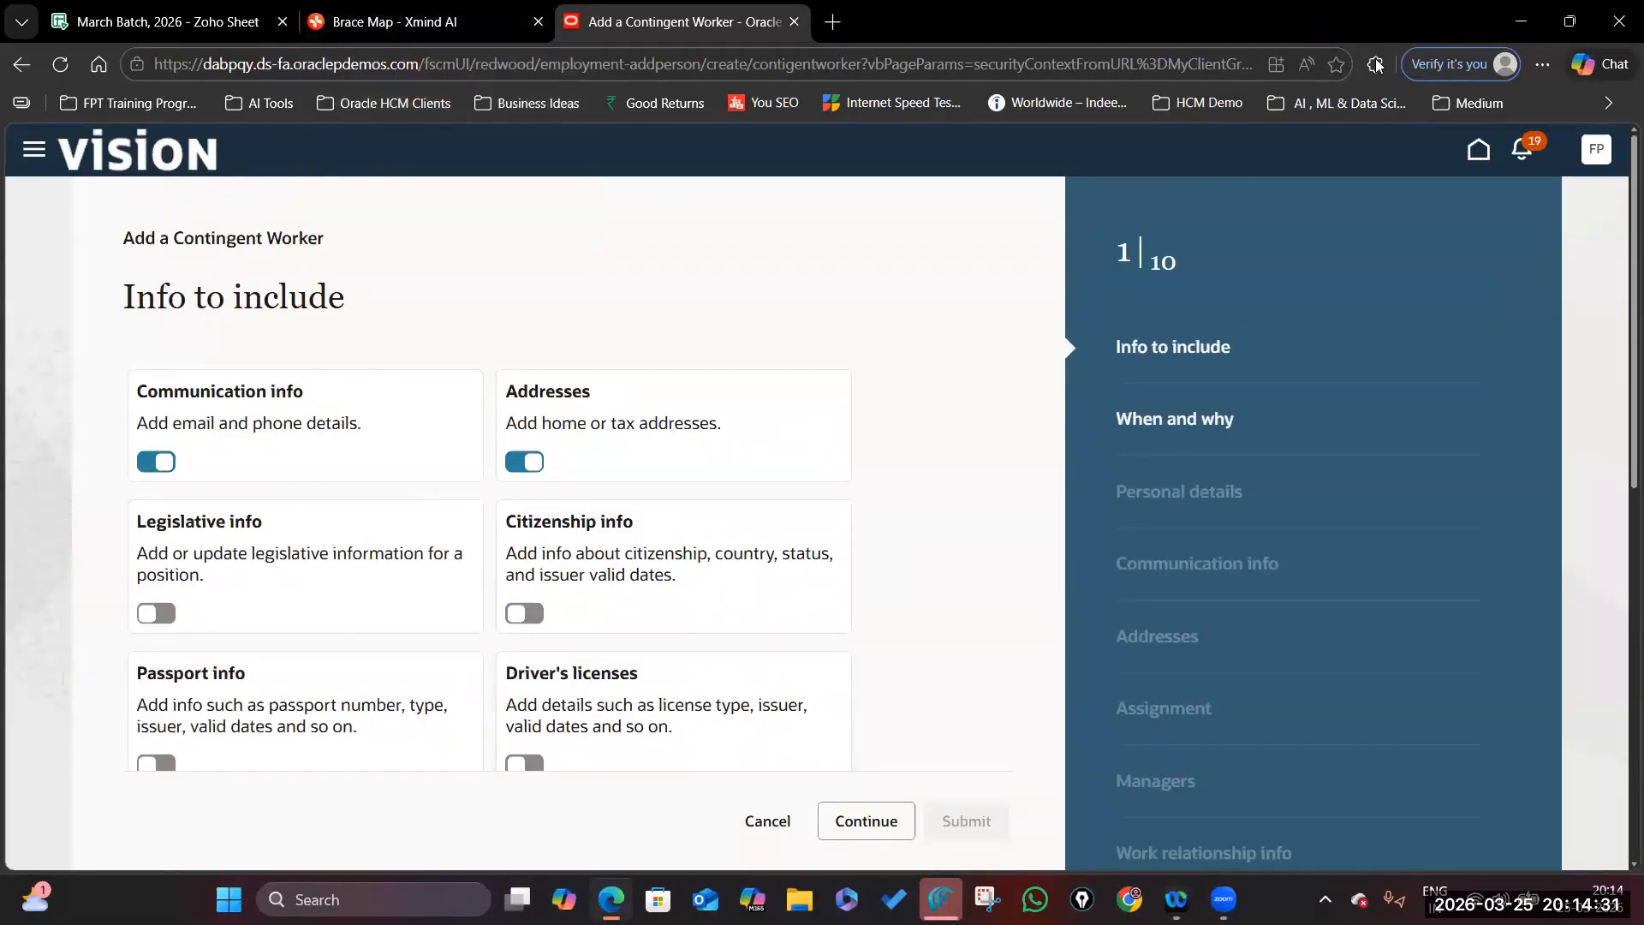
- Leave the contingent worker form and open the approval rules in the Transaction Console
click(1477, 154)
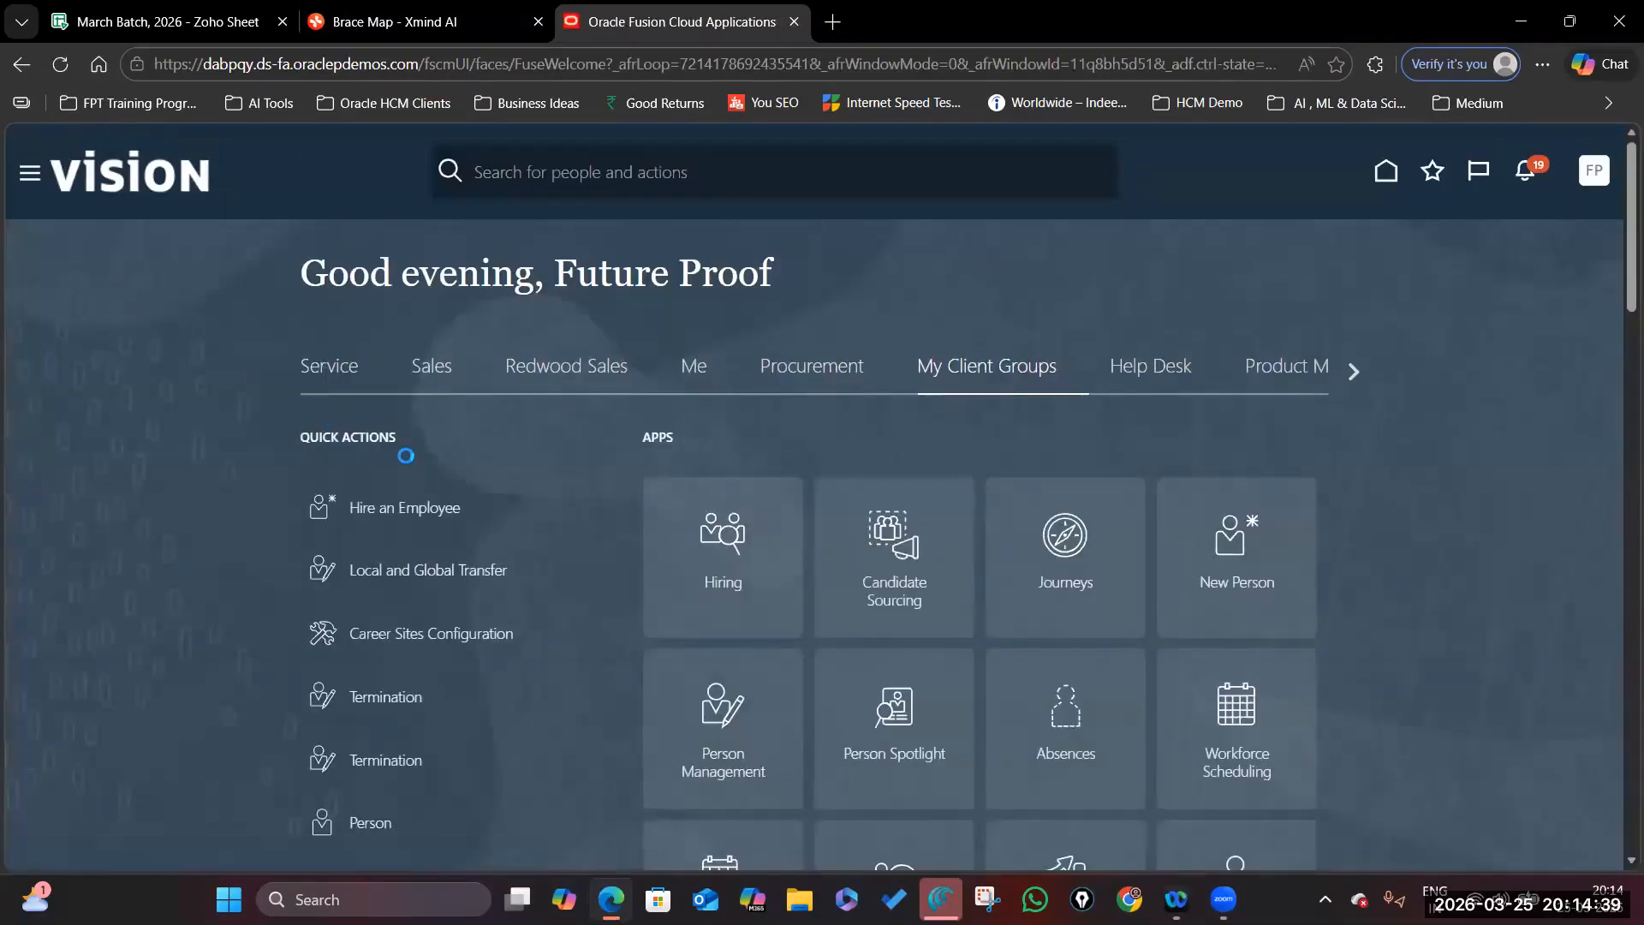
scroll(407, 462, down, 10)
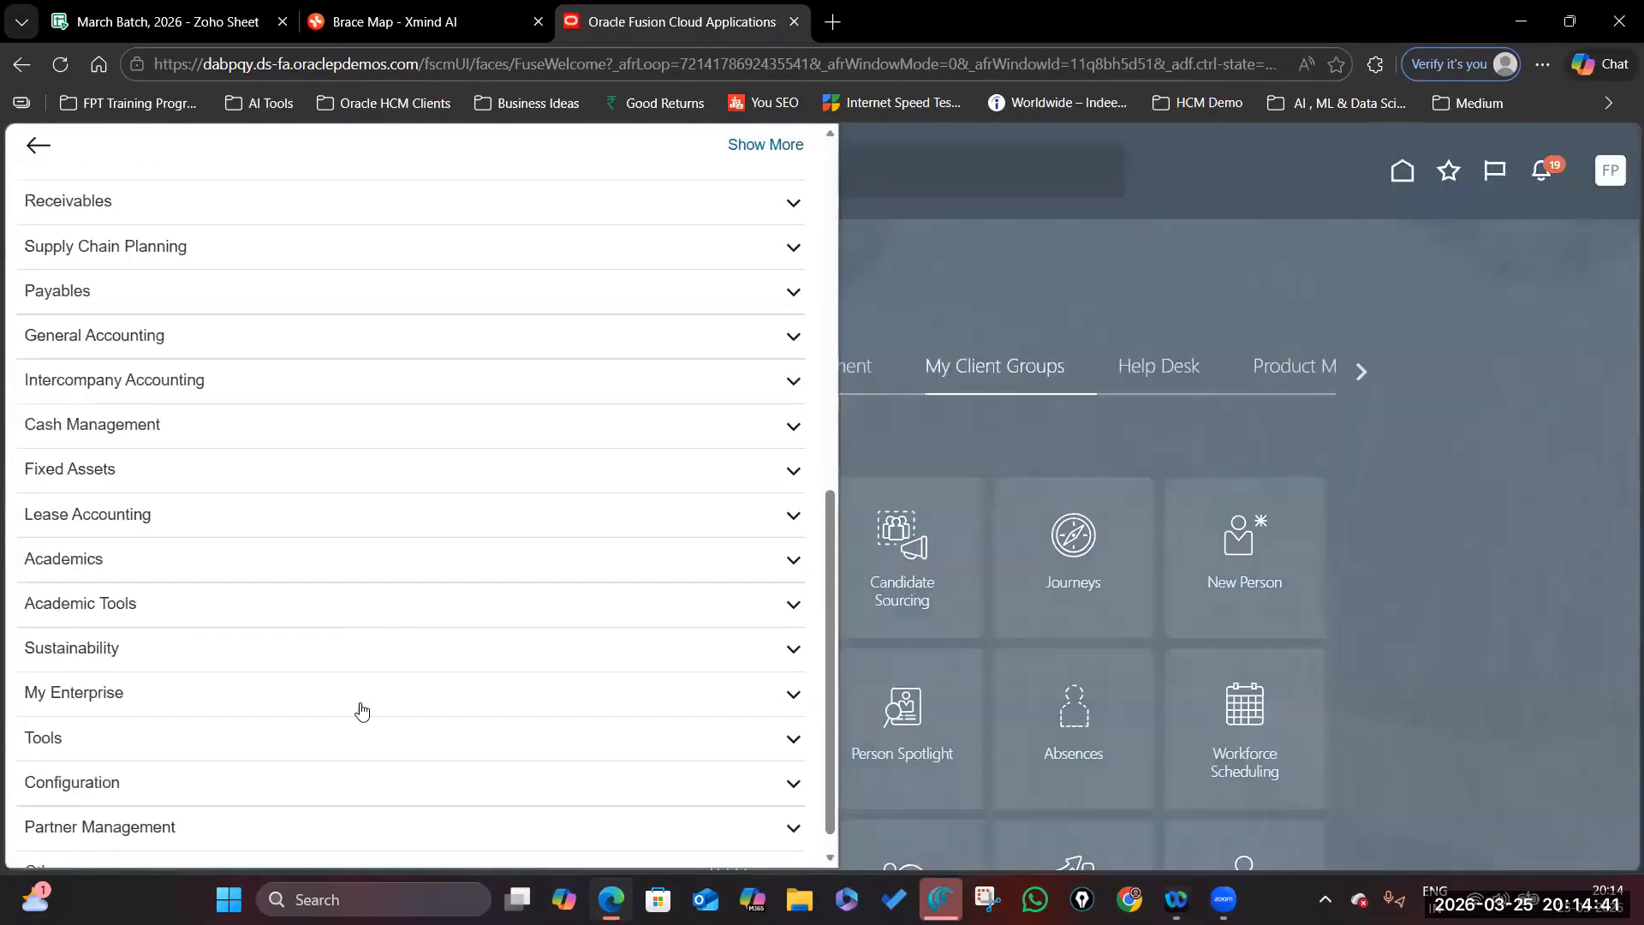
click(269, 717)
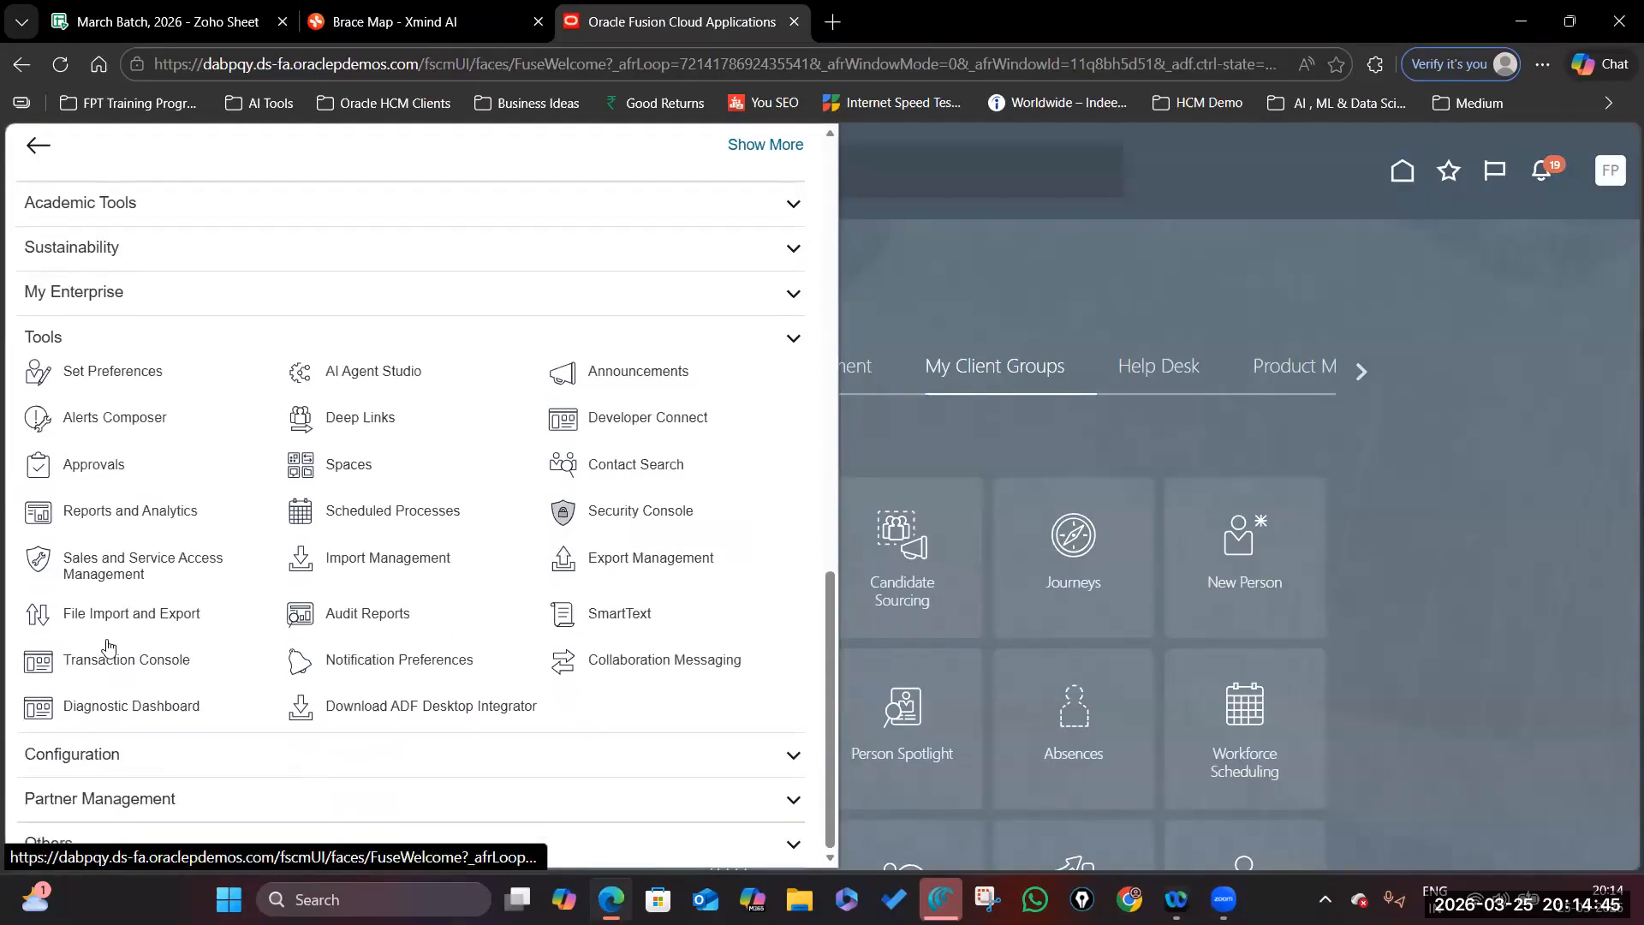
click(110, 662)
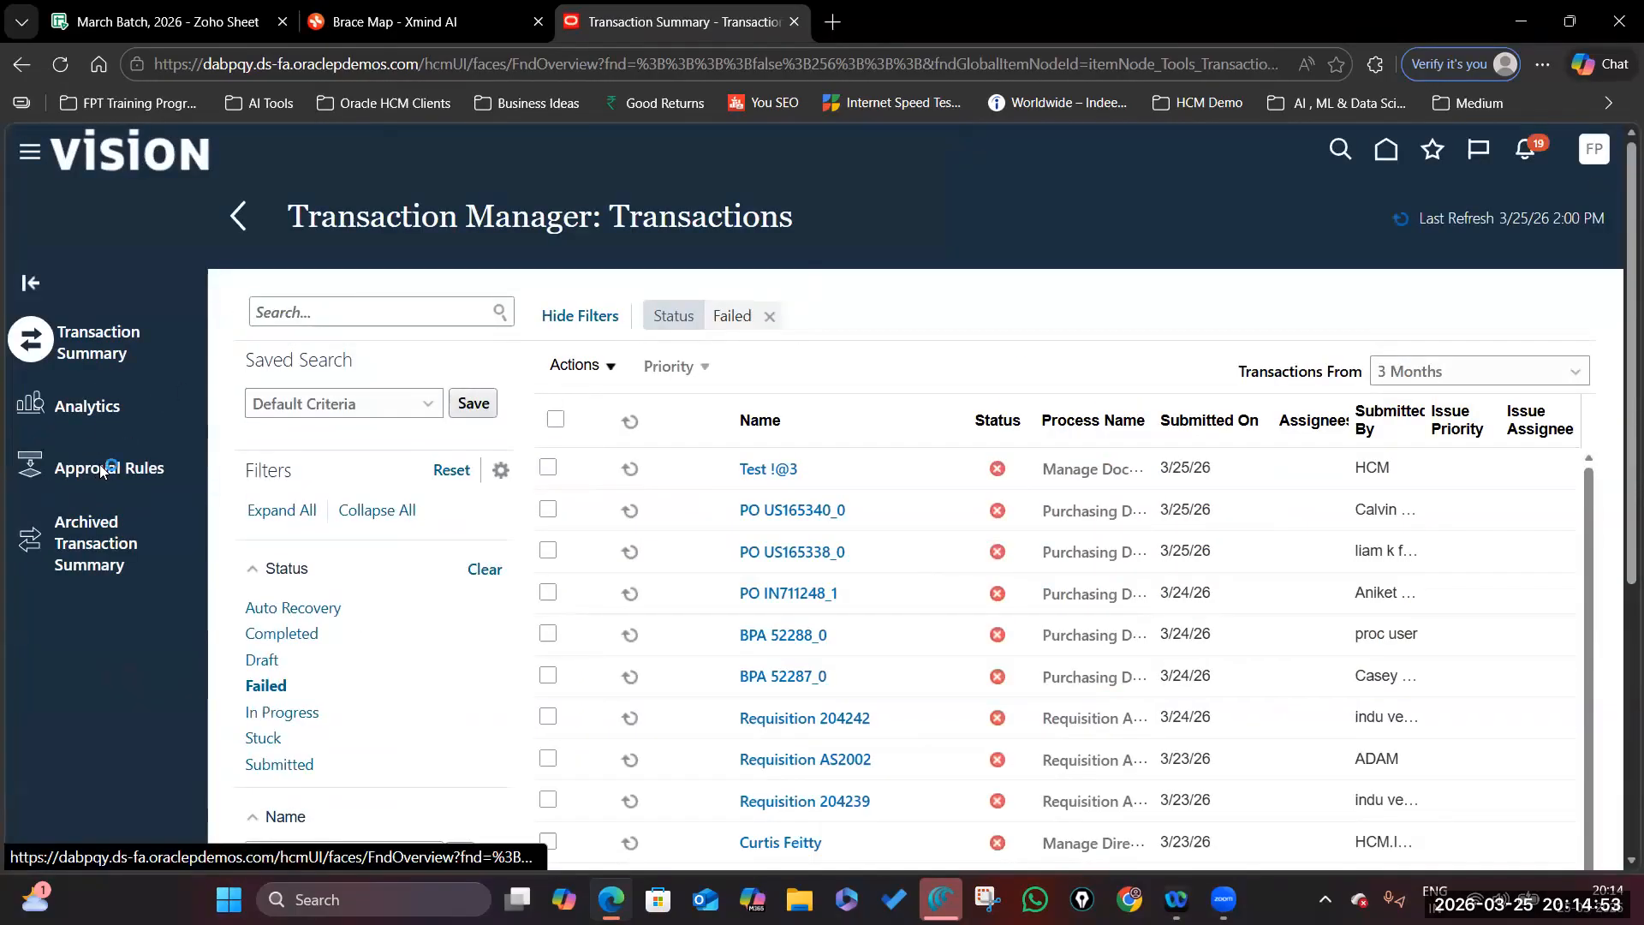
click(101, 469)
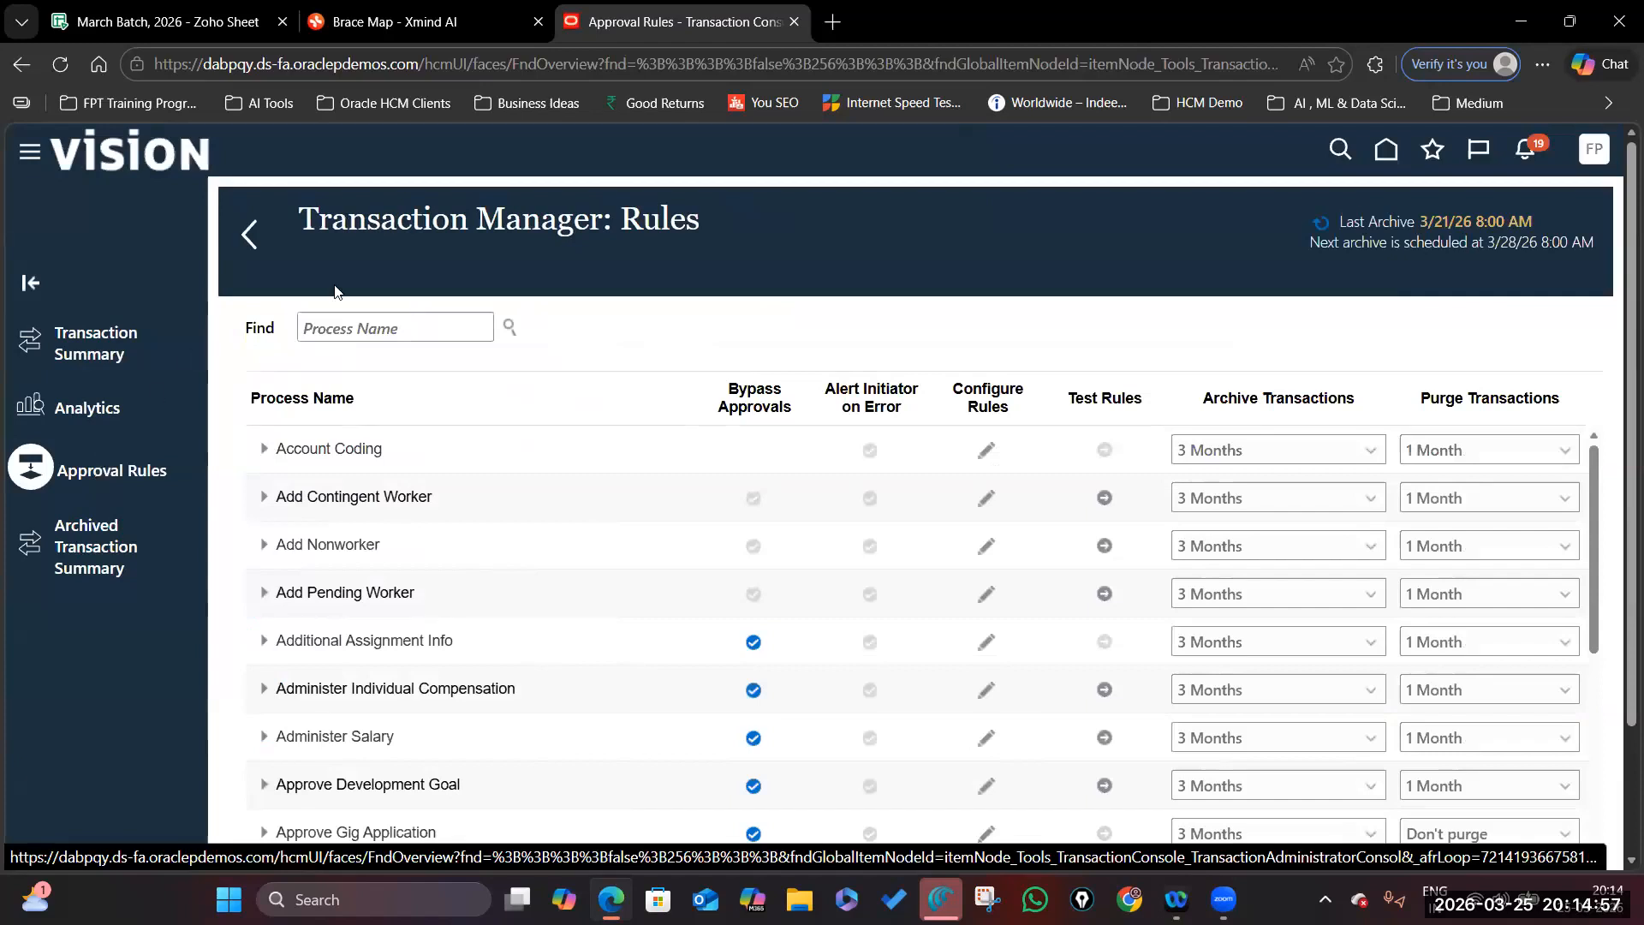
- Find the process by the name "Contingent" and enable Bypass Approvals for Add Contingent Worker
click(351, 332)
text(Contign)
key(BackSpace)
text(n)
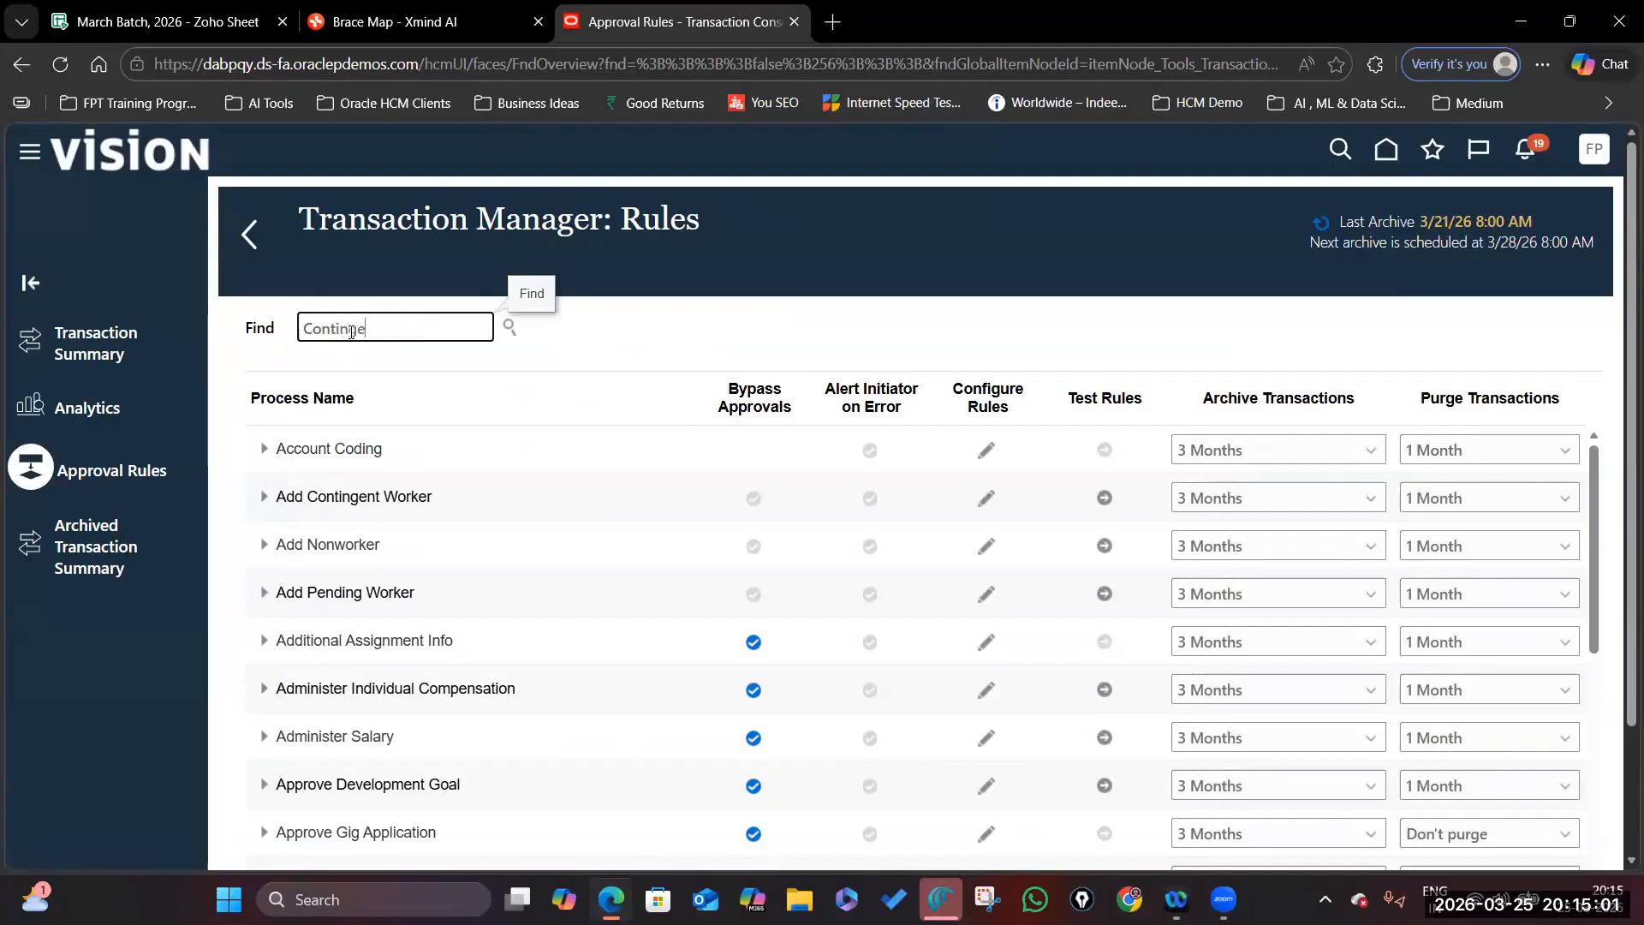
text(gent)
key(Return)
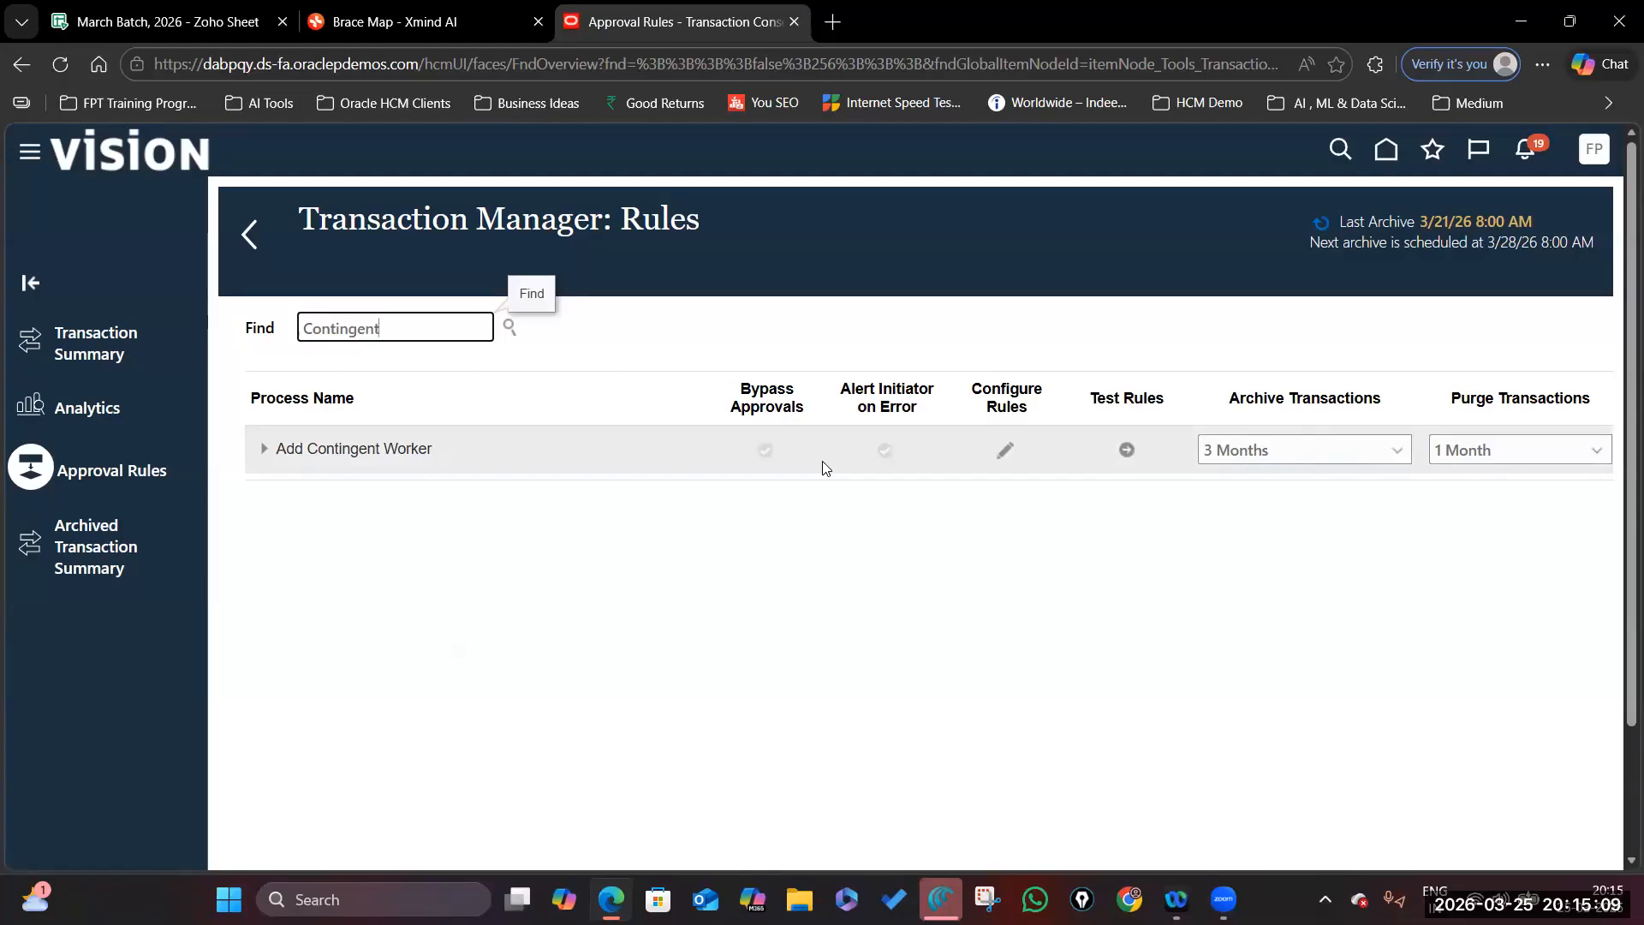
click(764, 452)
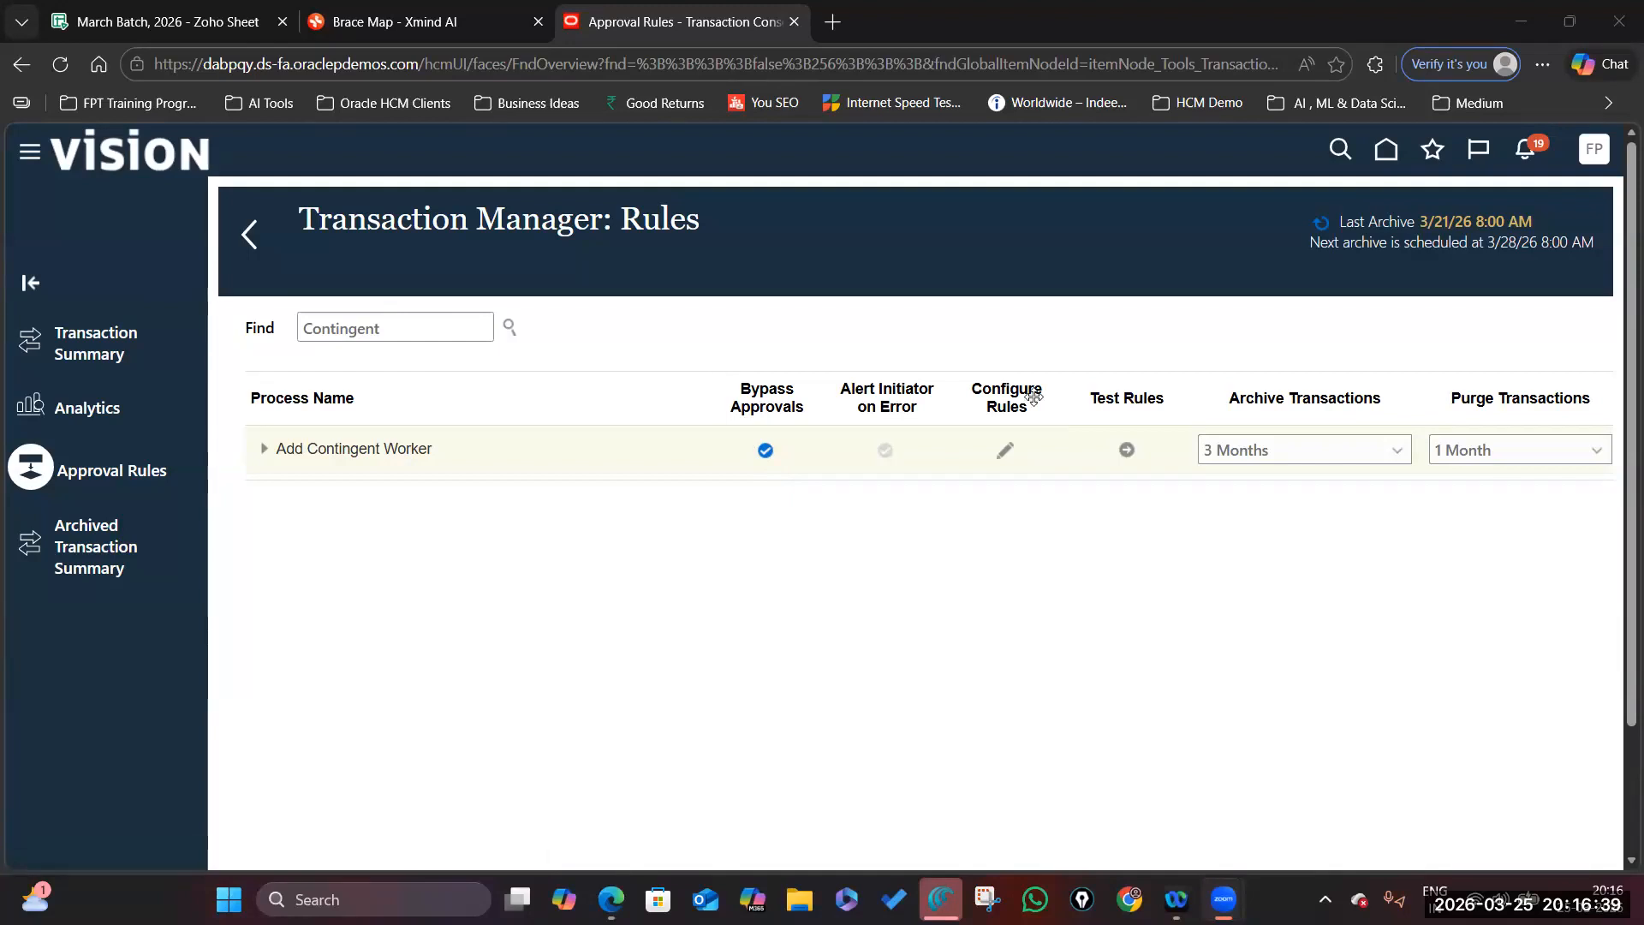
- Switch to the Xmind brace map and add a "Pre-Requisite" subtopic under Contingent Worker
key(ctrl+shift+Tab)
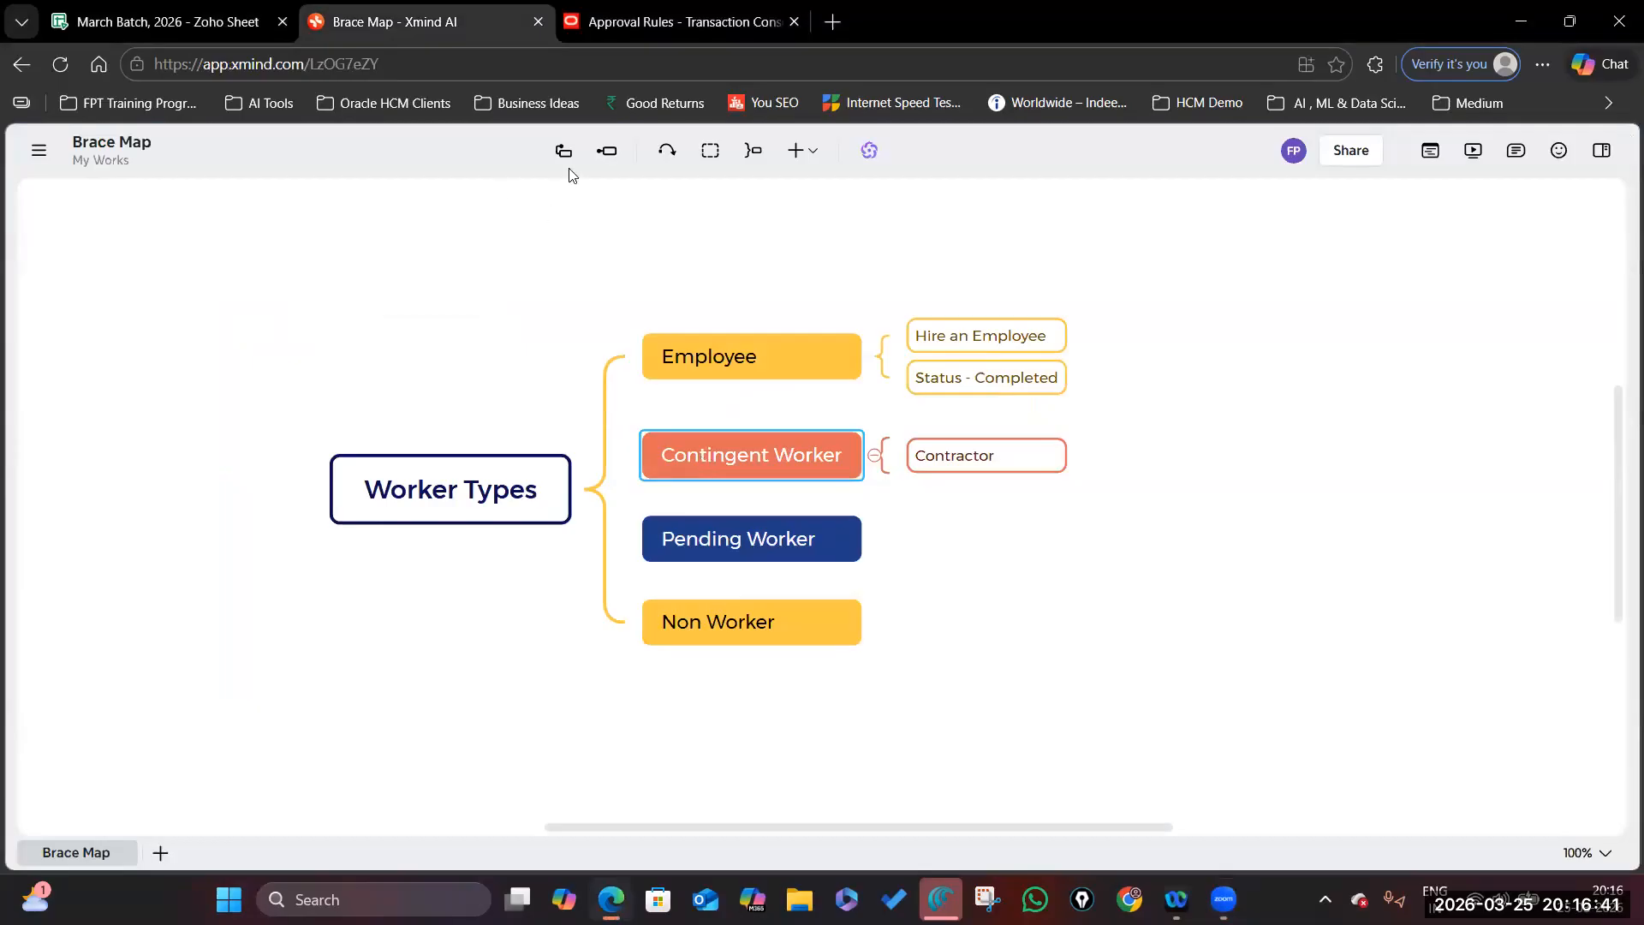
click(607, 151)
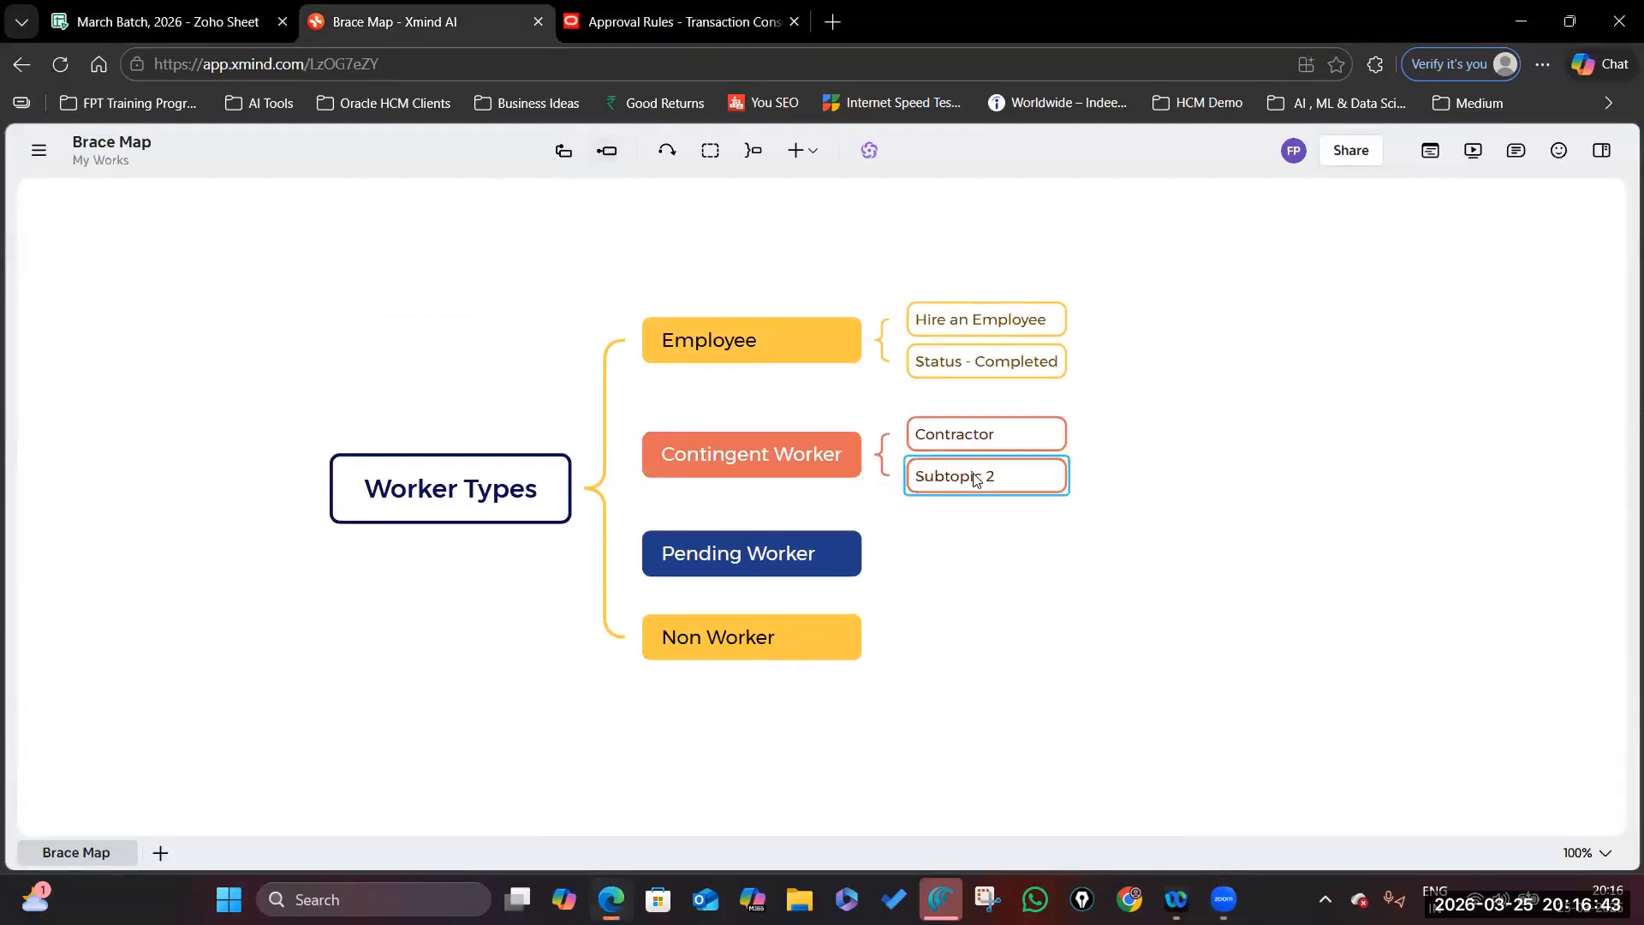
double_click(976, 478)
key(BackSpace)
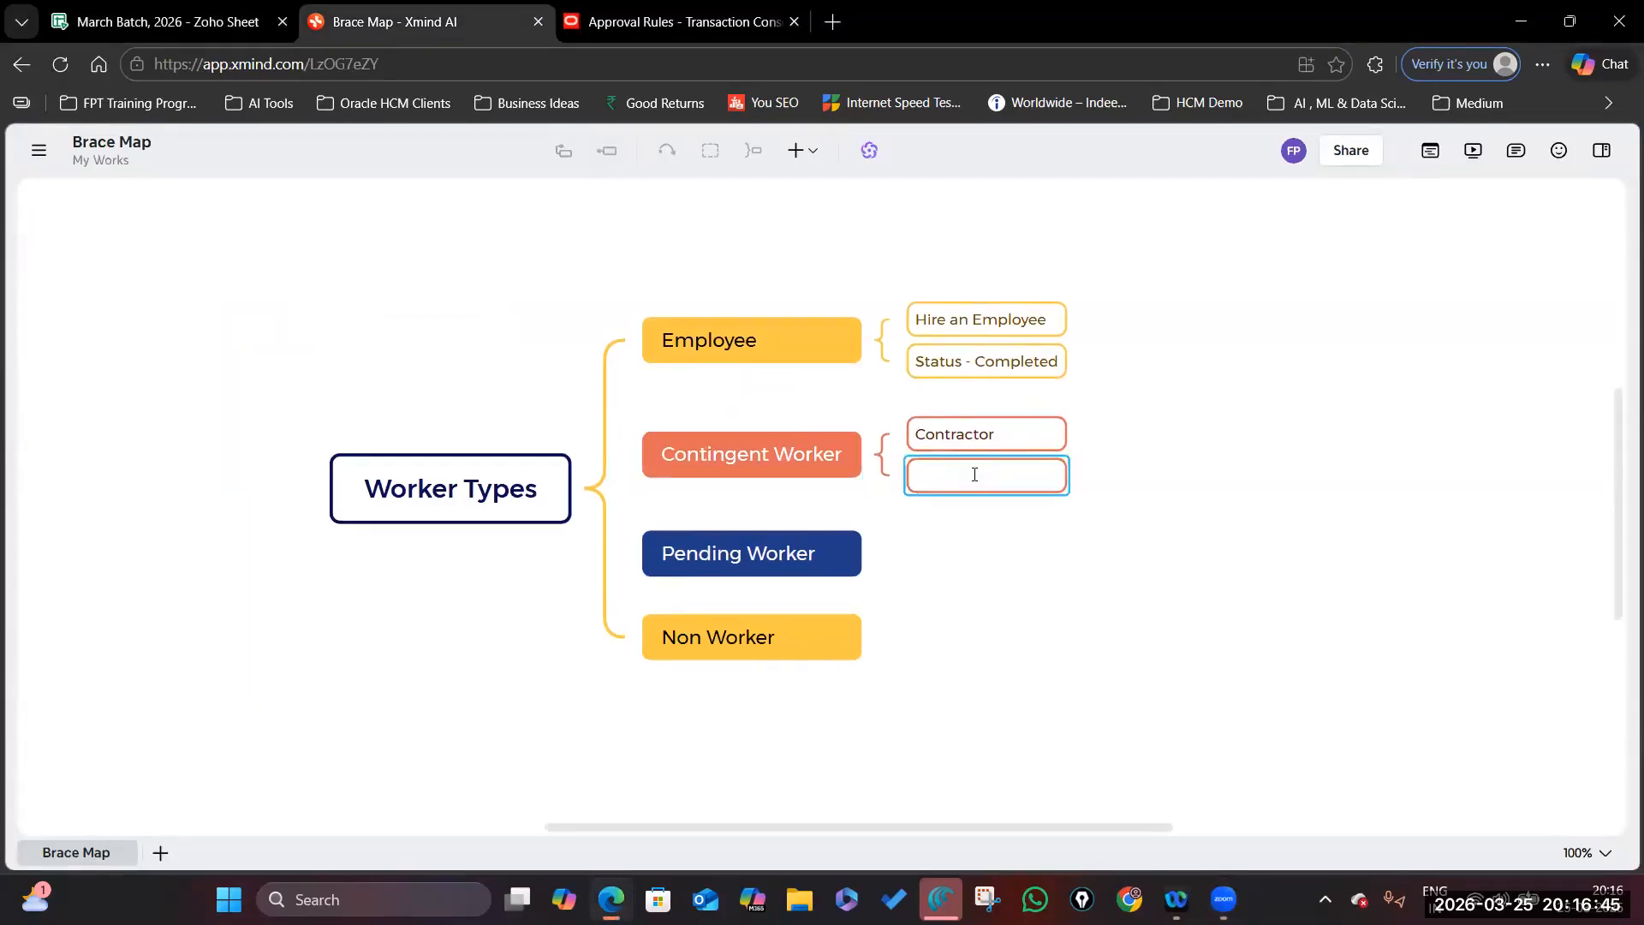
text(Pre-Requisite)
key(Return)
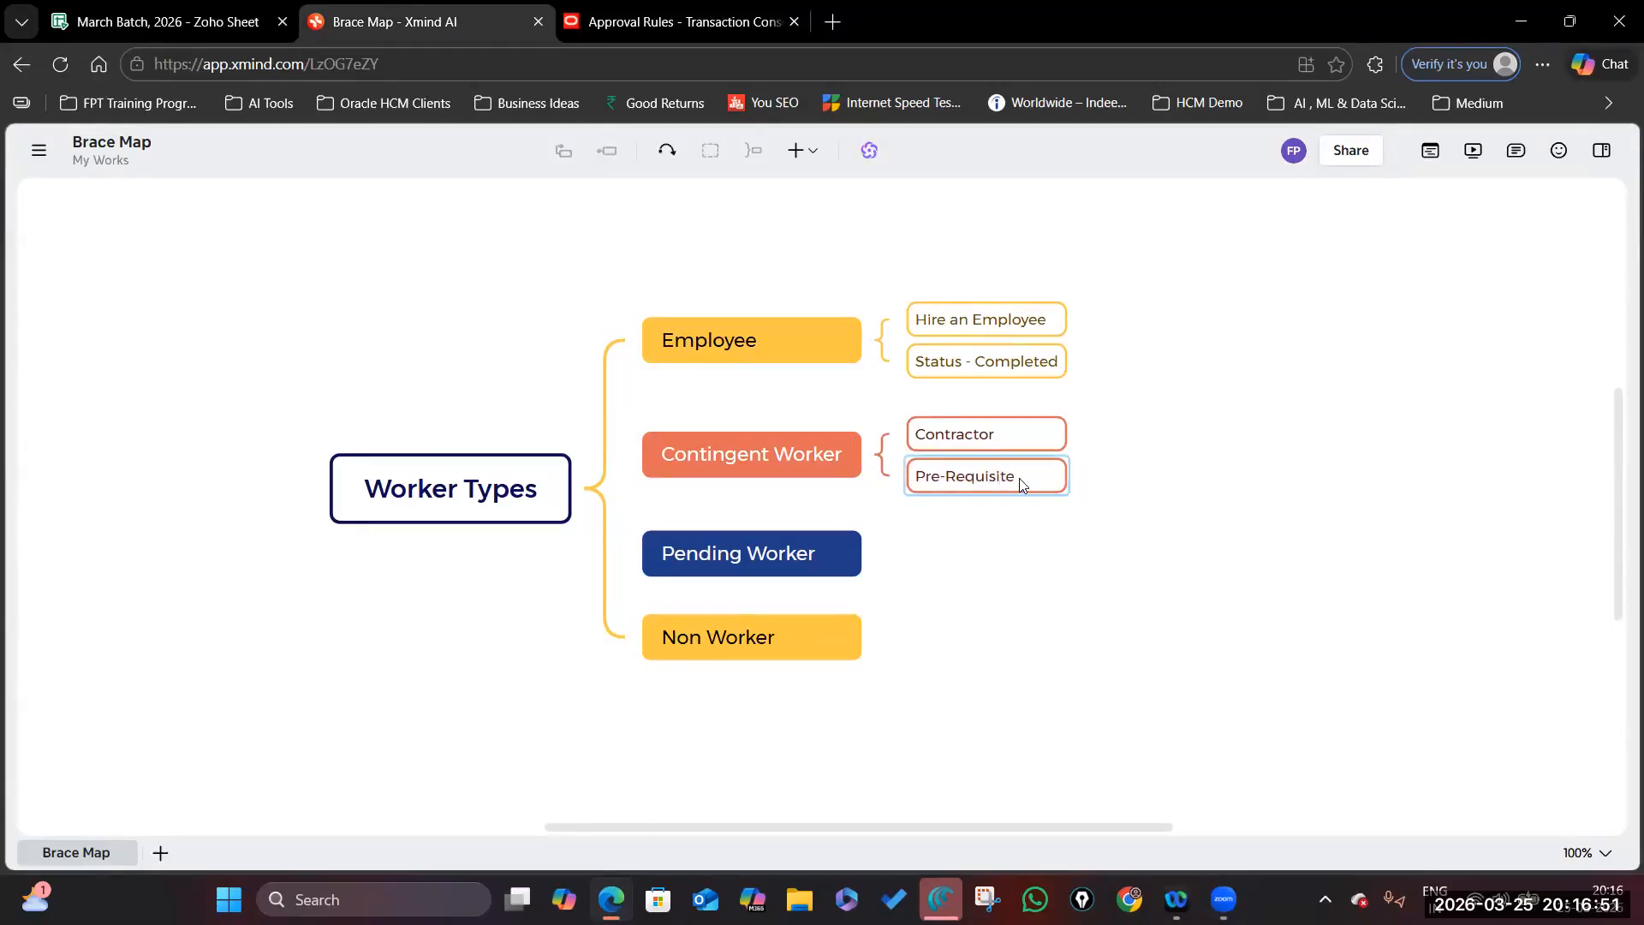
- Add a "ByPass Approvals" subtopic under Pre-Requisite
key(Tab)
double_click(1158, 478)
text(ByPass Approvals)
key(Return)
- Add a "Task : Add Contingent Worker" subtopic under ByPass Approvals, copying the process name from the Oracle approval rules
click(607, 151)
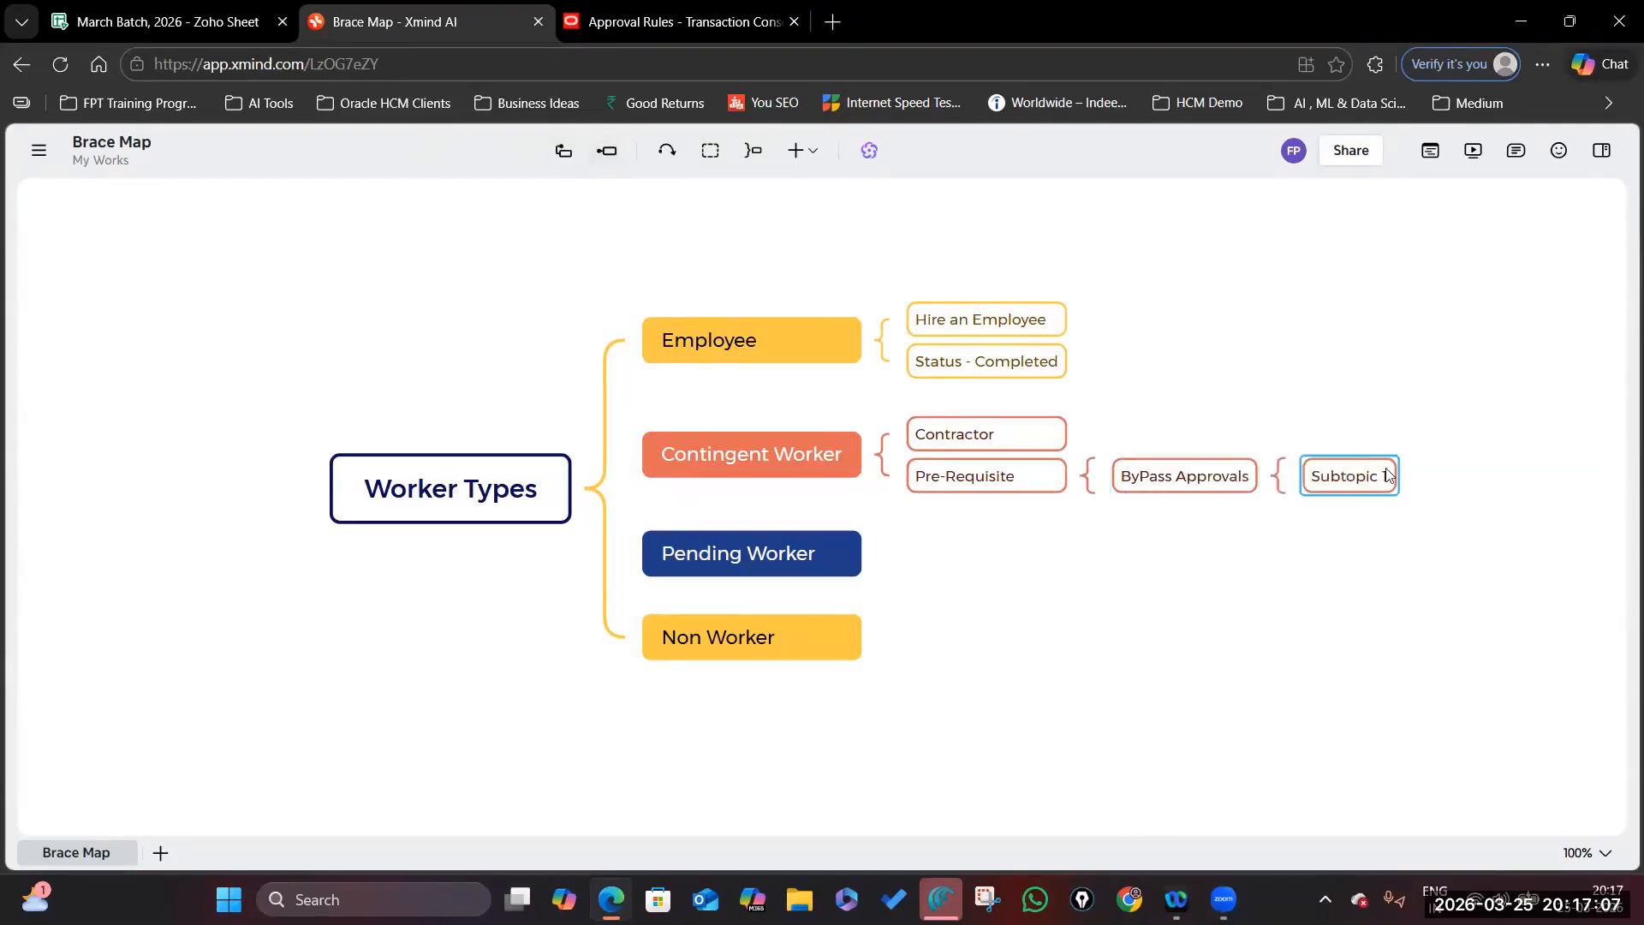
double_click(1363, 482)
text(Task)
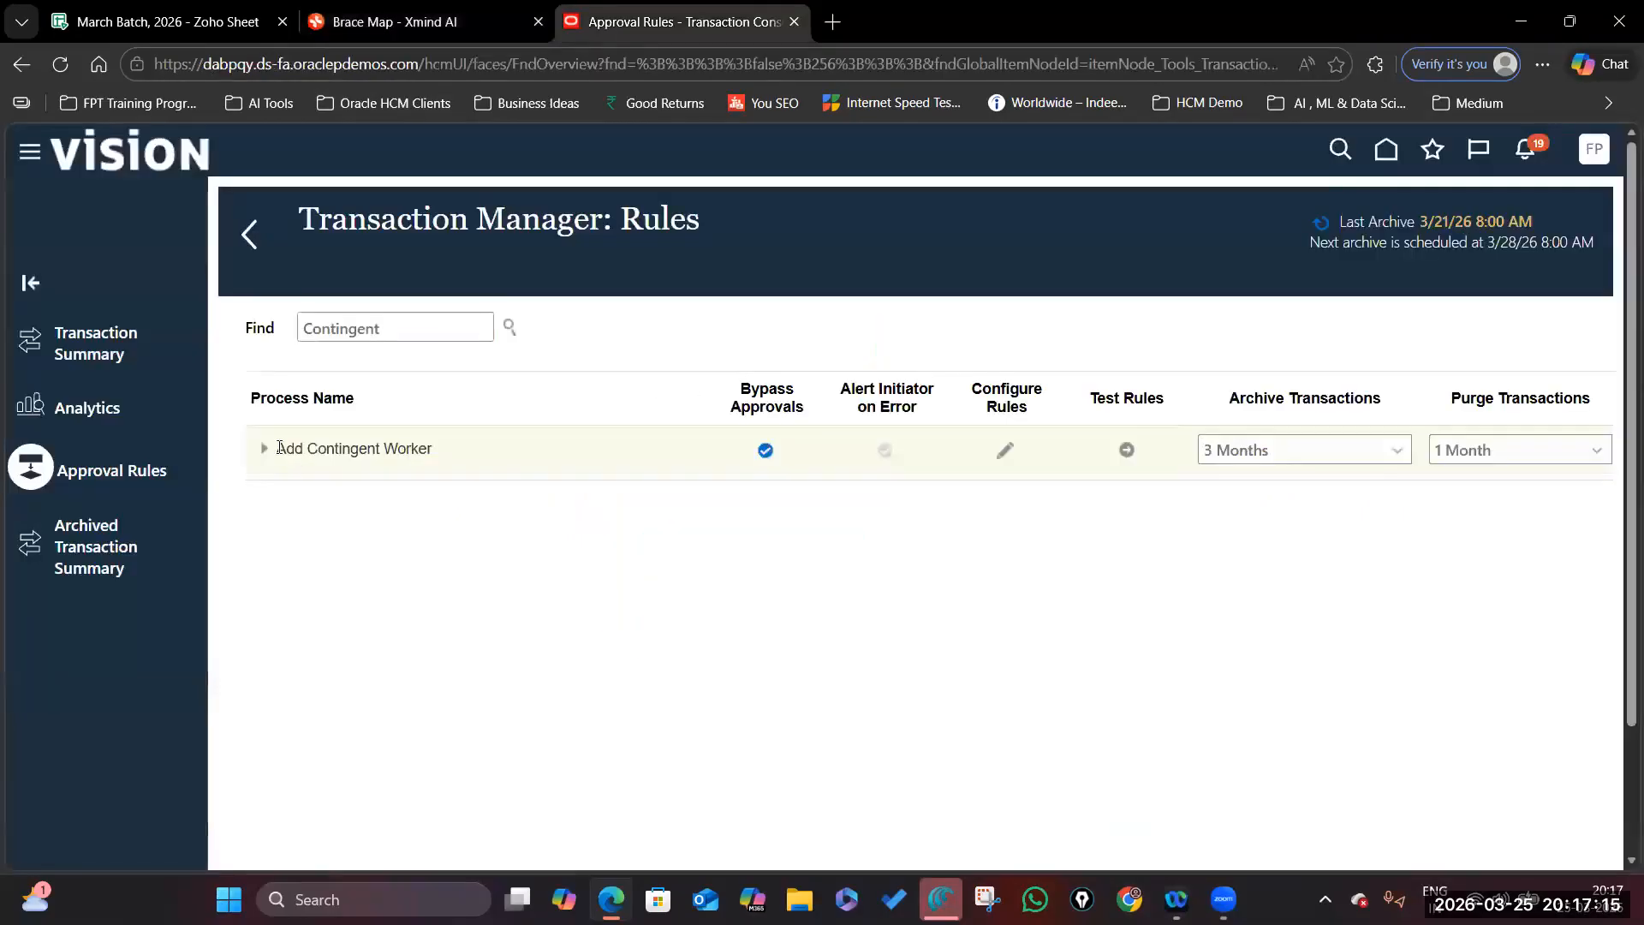
drag(278, 447, 432, 448)
key(ctrl+c)
click(411, 23)
text(:)
key(ctrl+v)
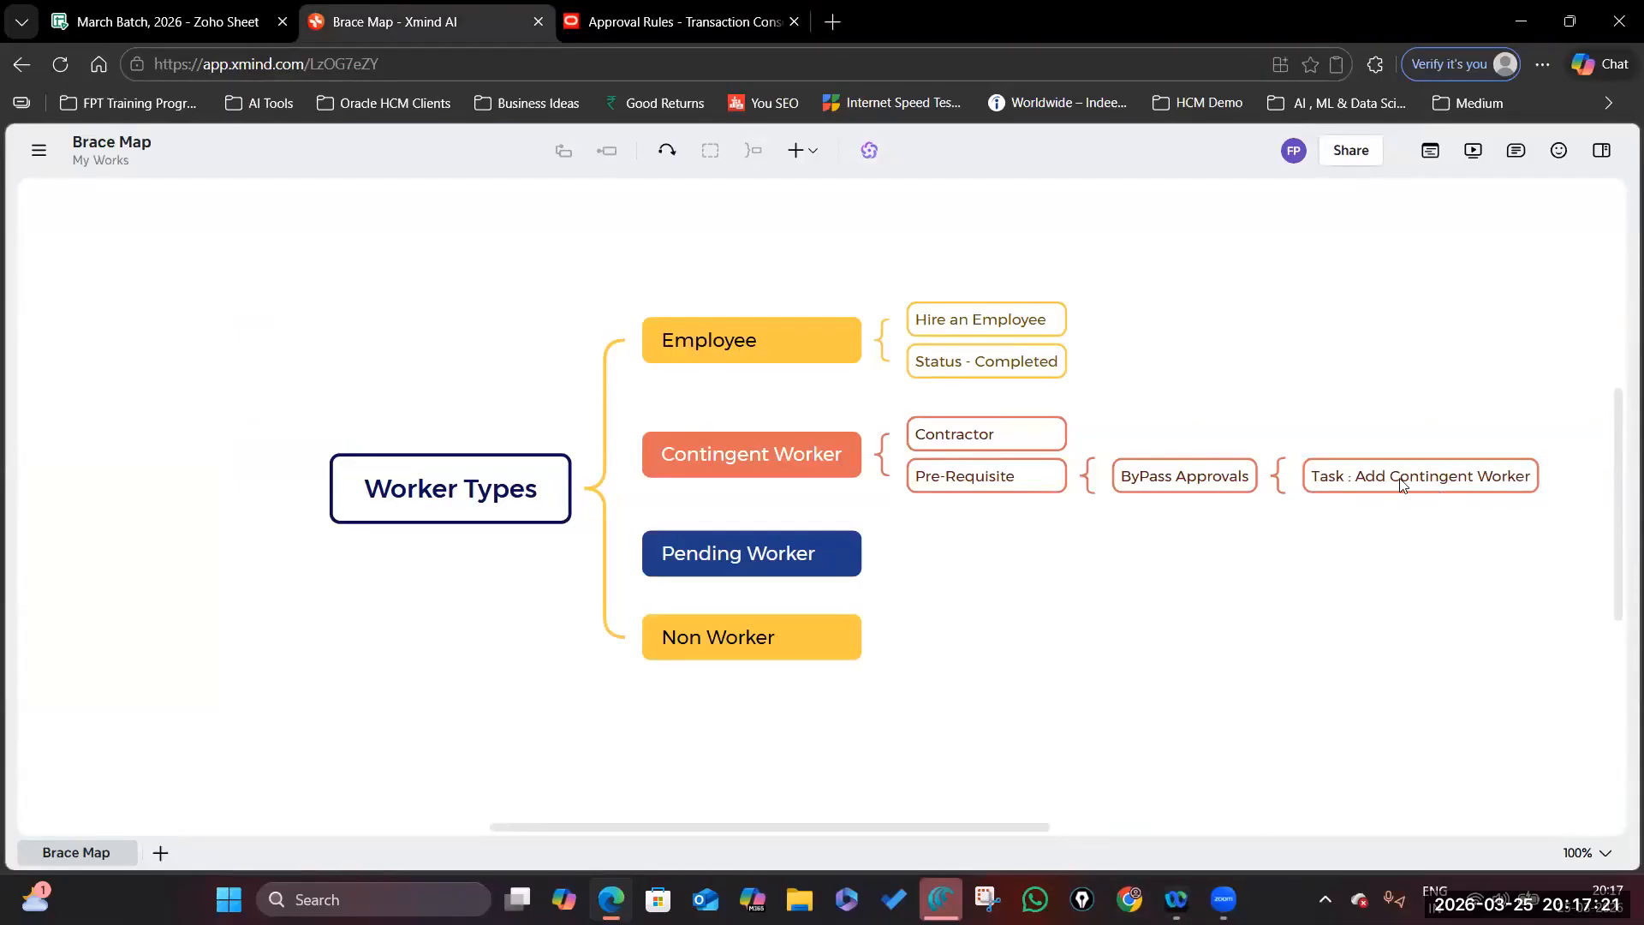
click(1396, 484)
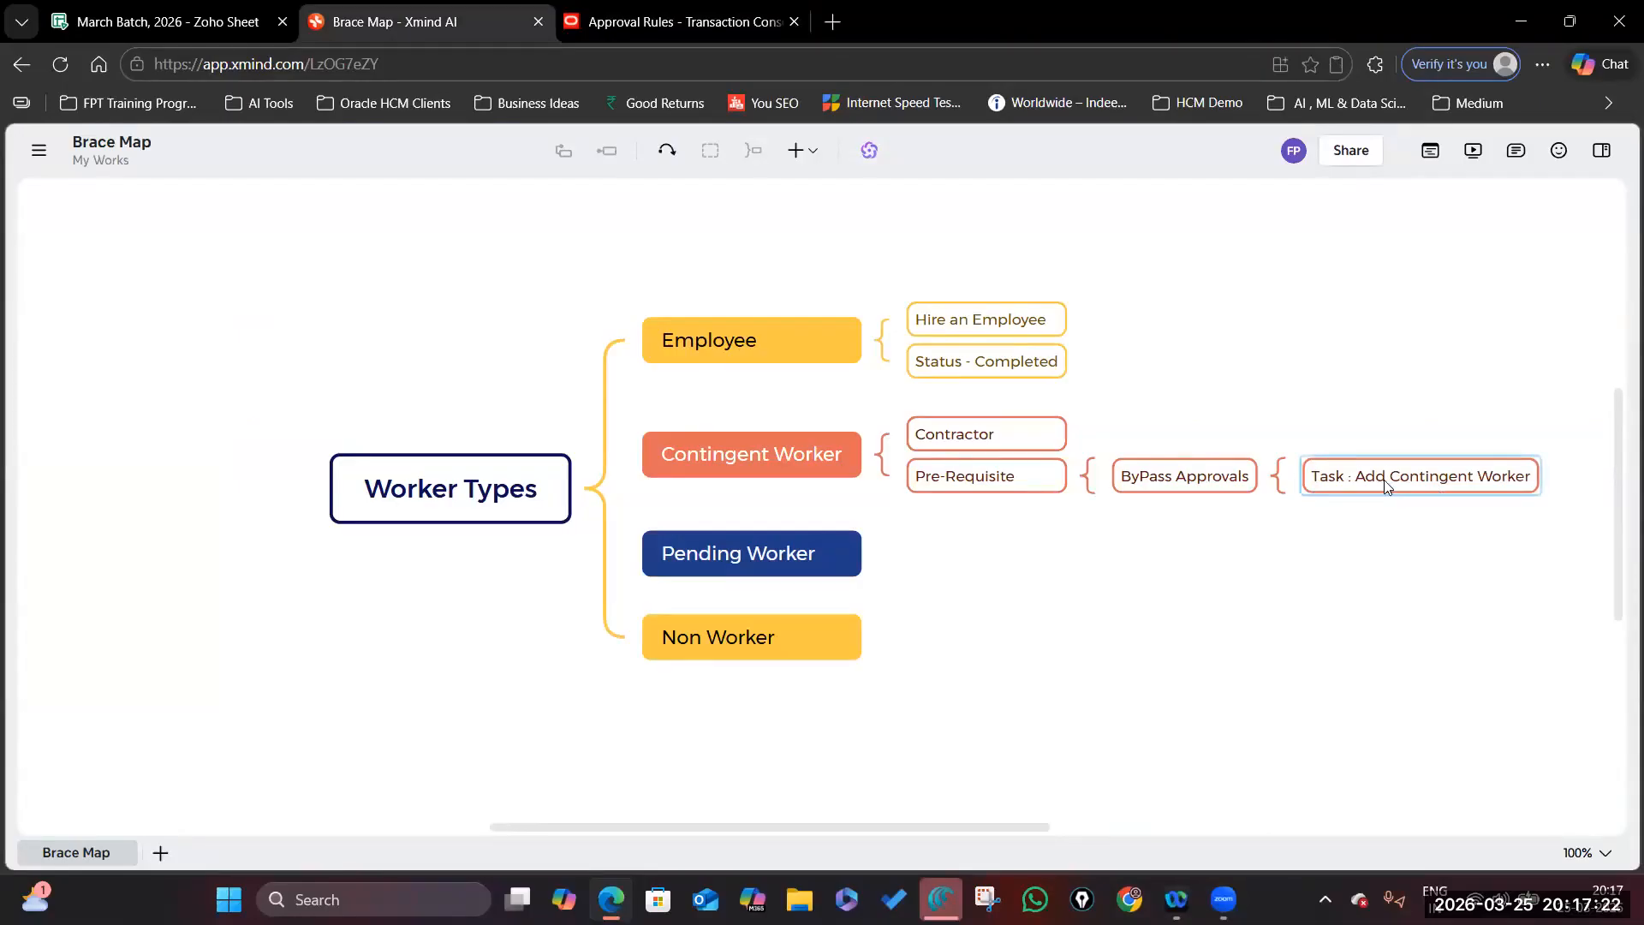
click(1271, 562)
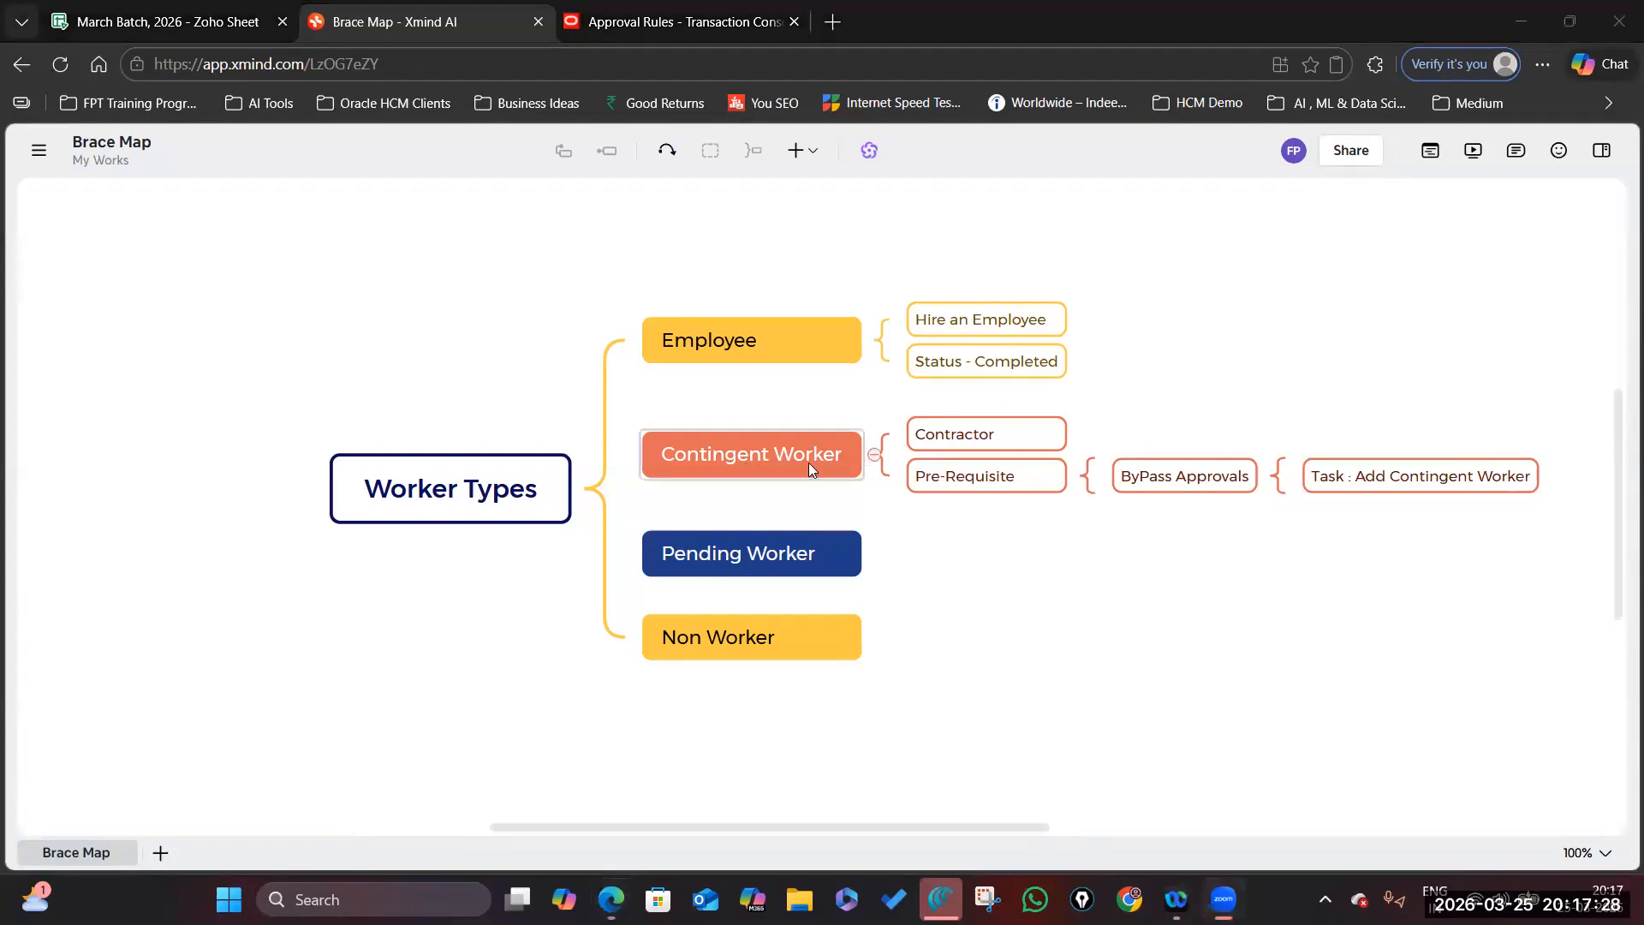
- Return to Oracle, reopen Add a Contingent Worker and include Communication info, Addresses, Managers, Payroll details and Salary
click(718, 31)
click(1386, 151)
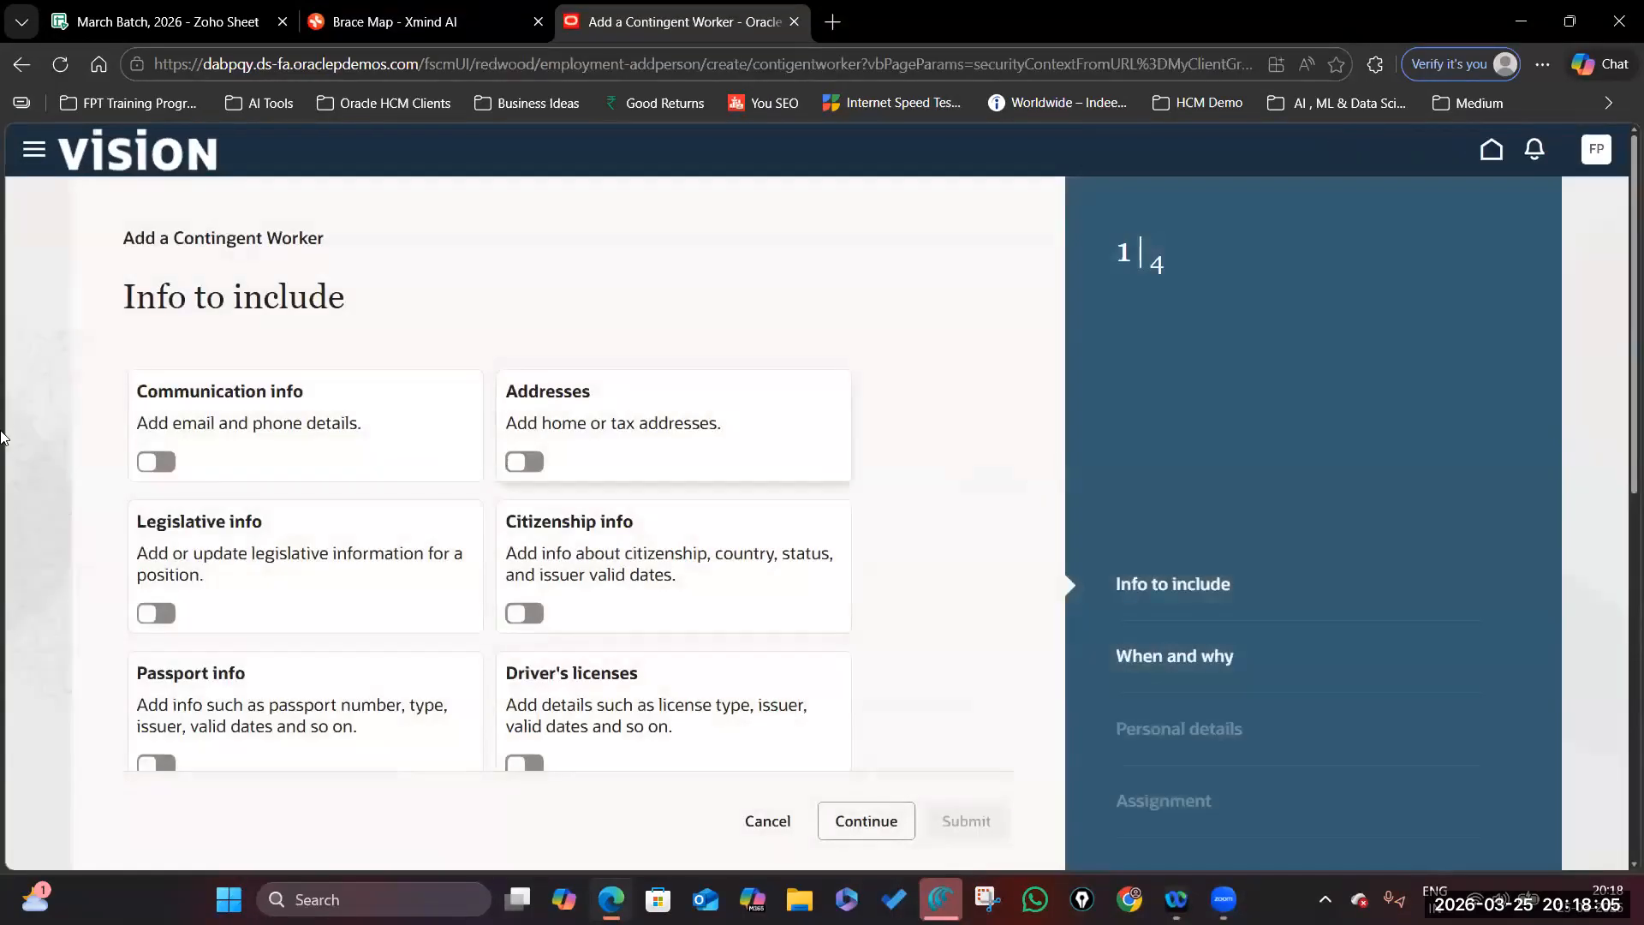
click(156, 463)
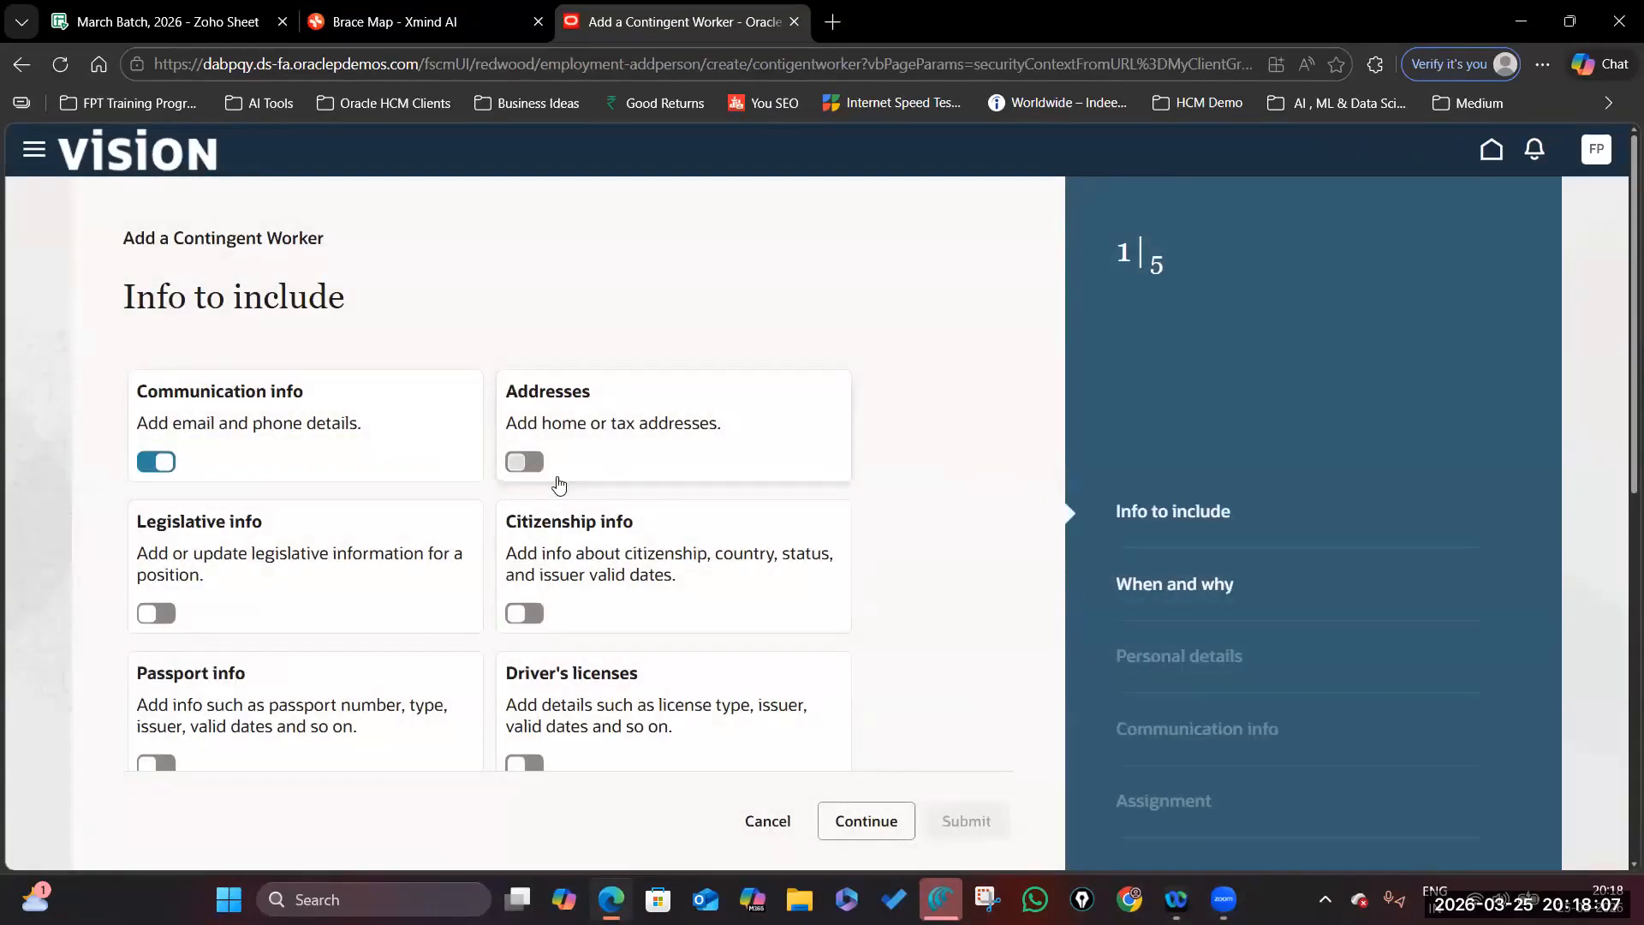
click(524, 463)
scroll(579, 513, down, 3)
scroll(352, 488, down, 1)
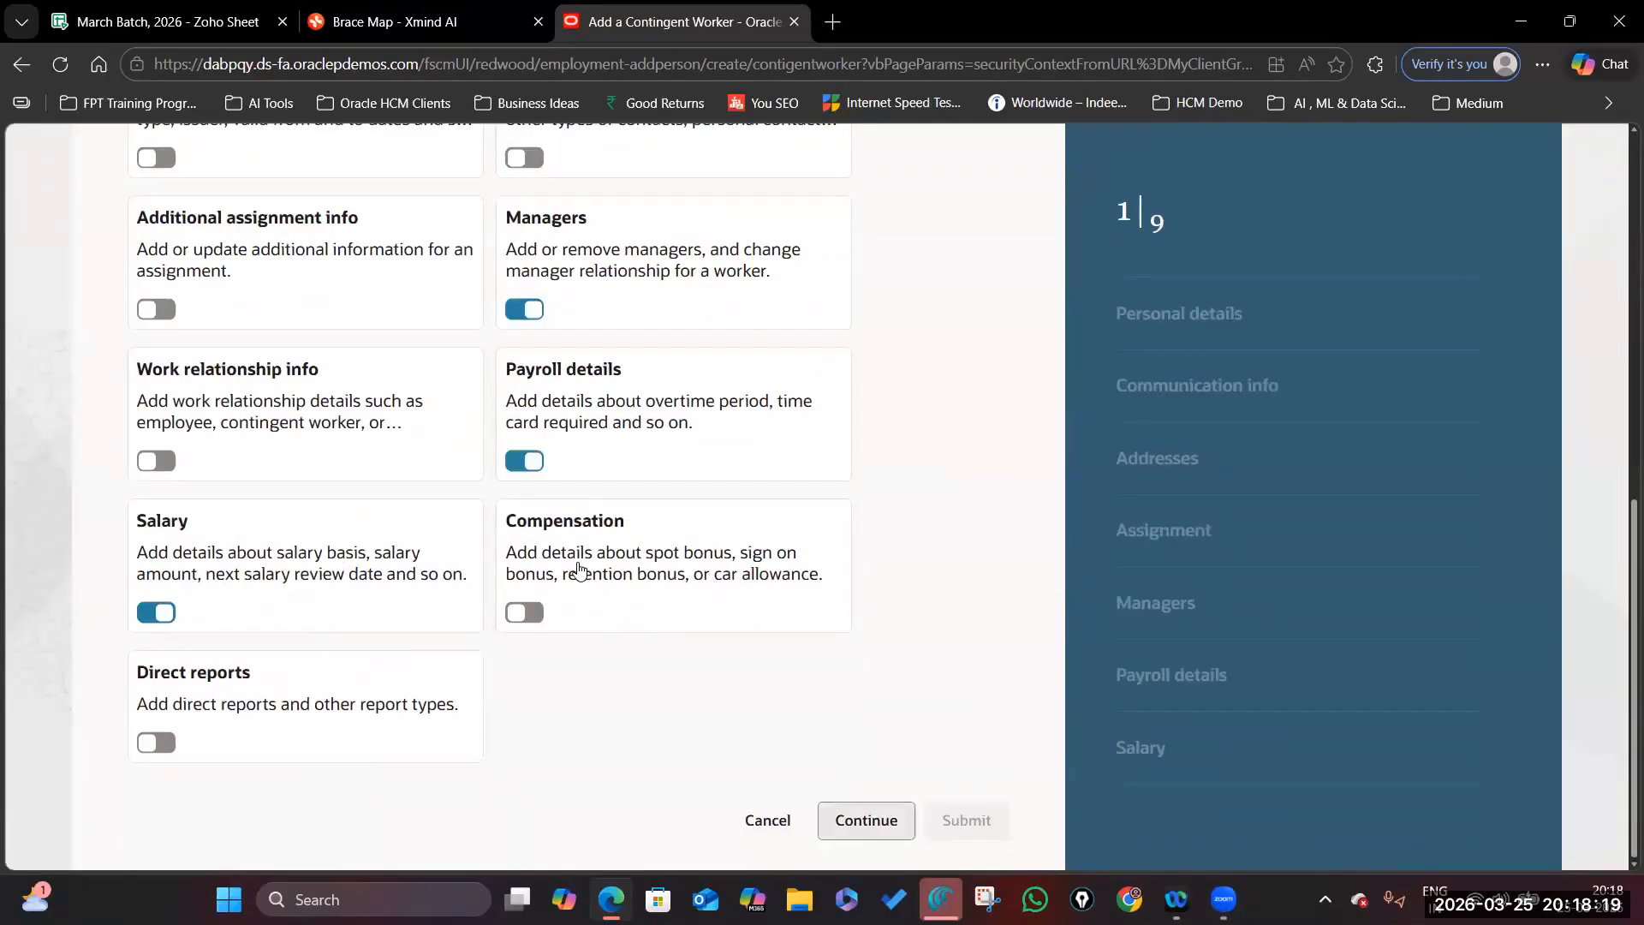
- Review the page heading and the sections offered under Info to include for the contingent worker
scroll(576, 565, up, 10)
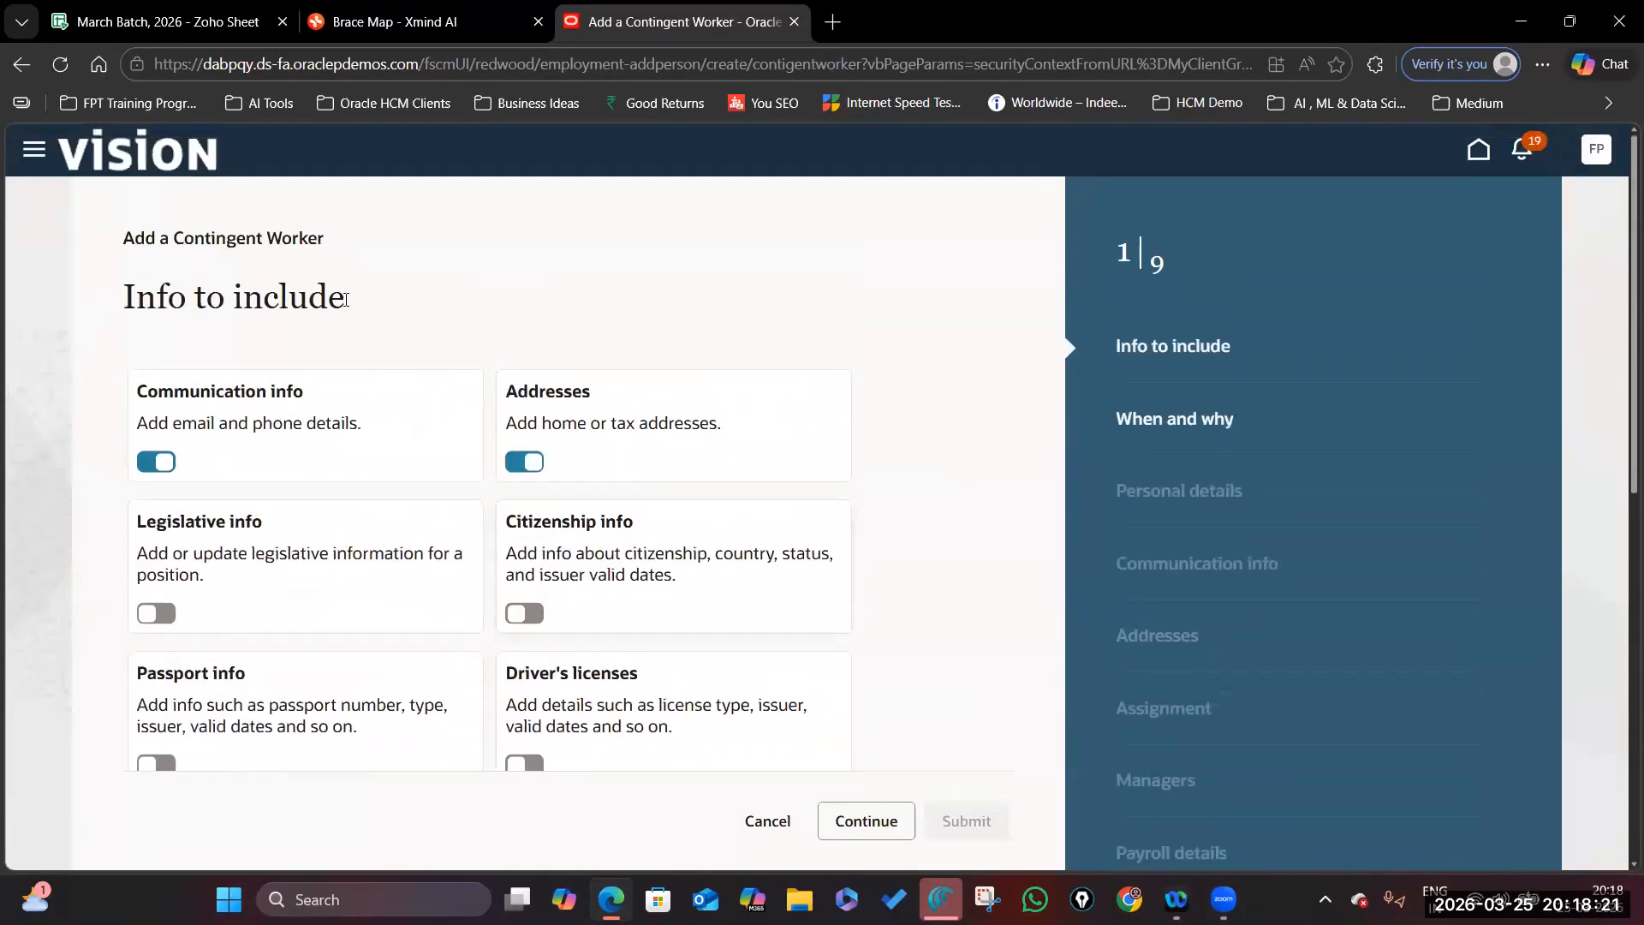
drag(120, 306, 388, 306)
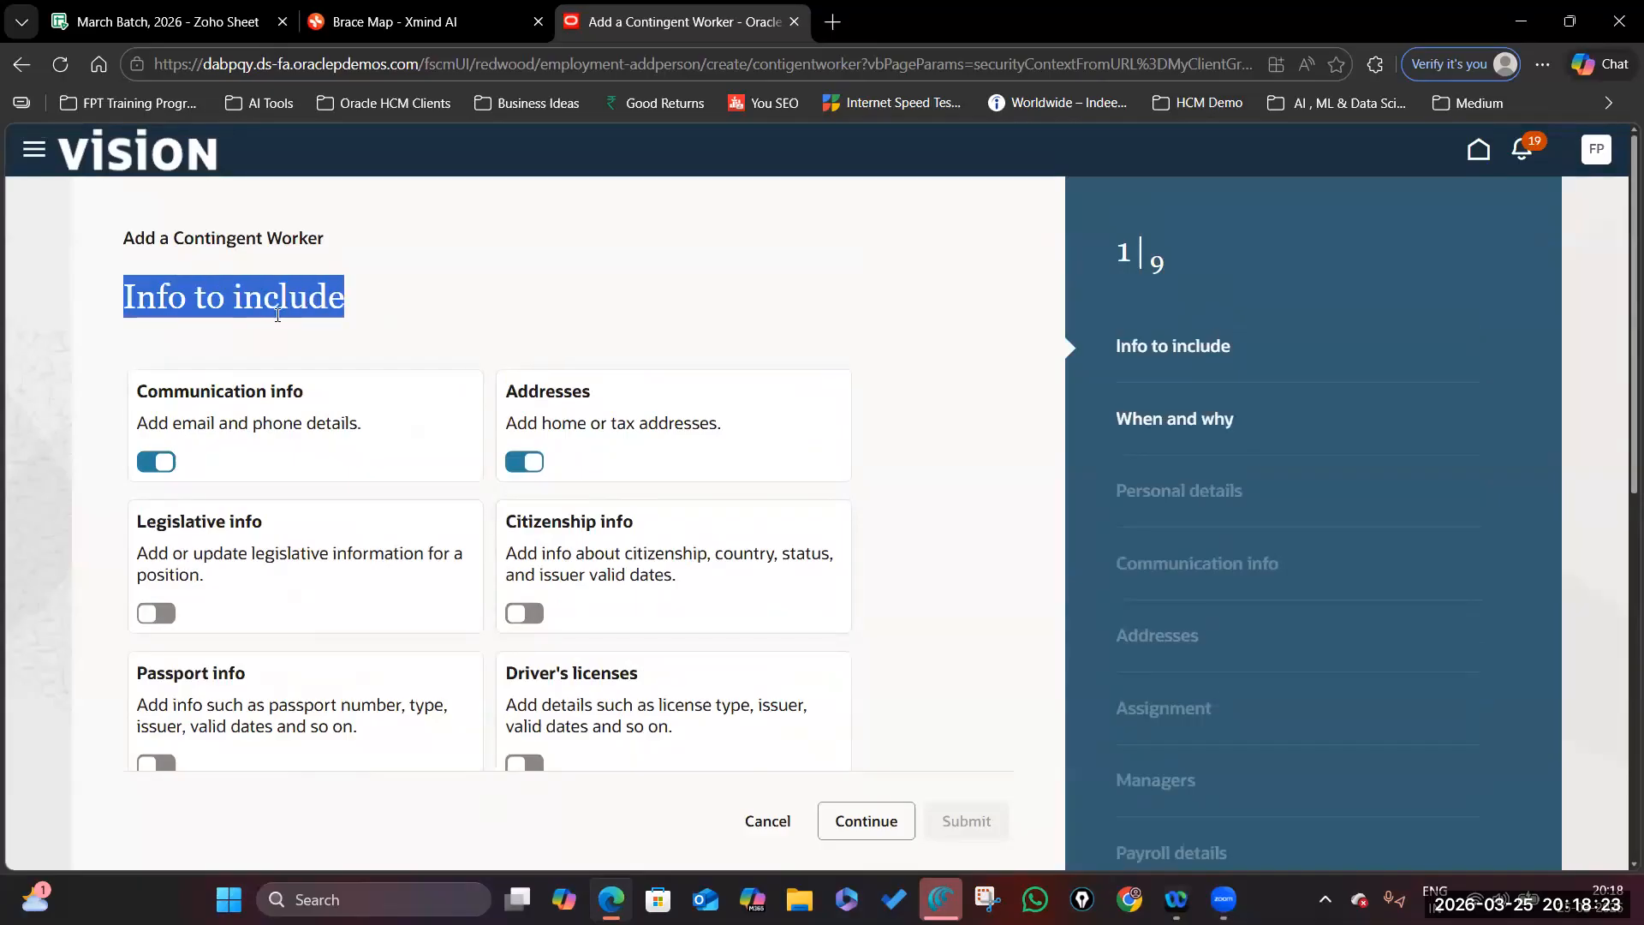
click(129, 295)
drag(129, 296, 399, 300)
click(455, 332)
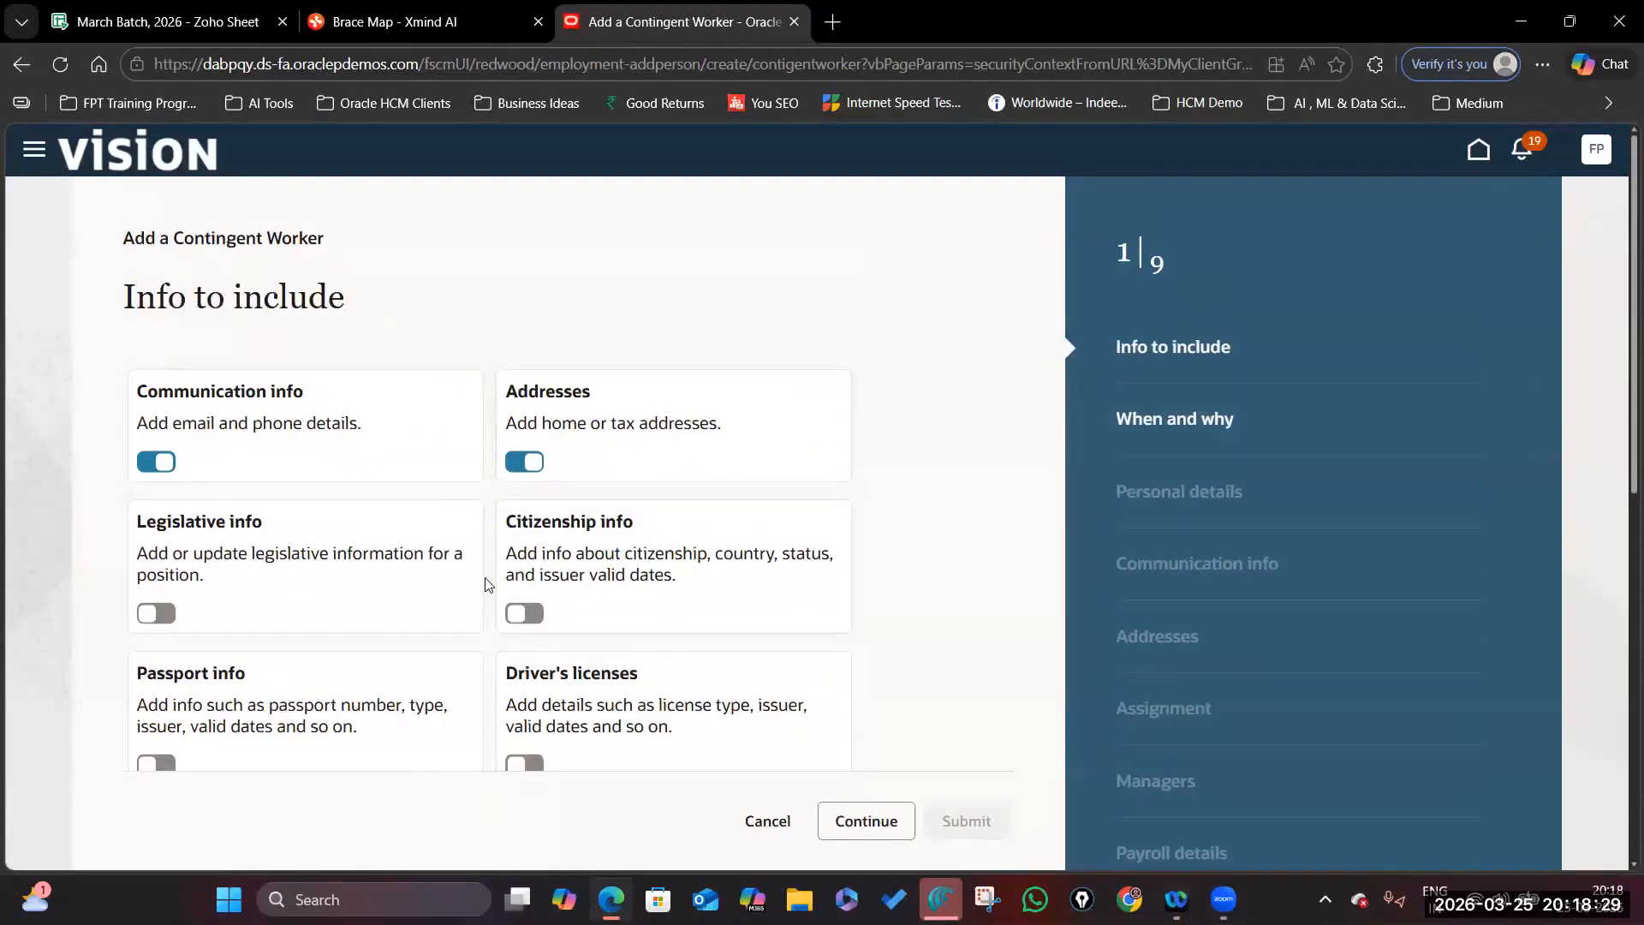
scroll(486, 582, down, 2)
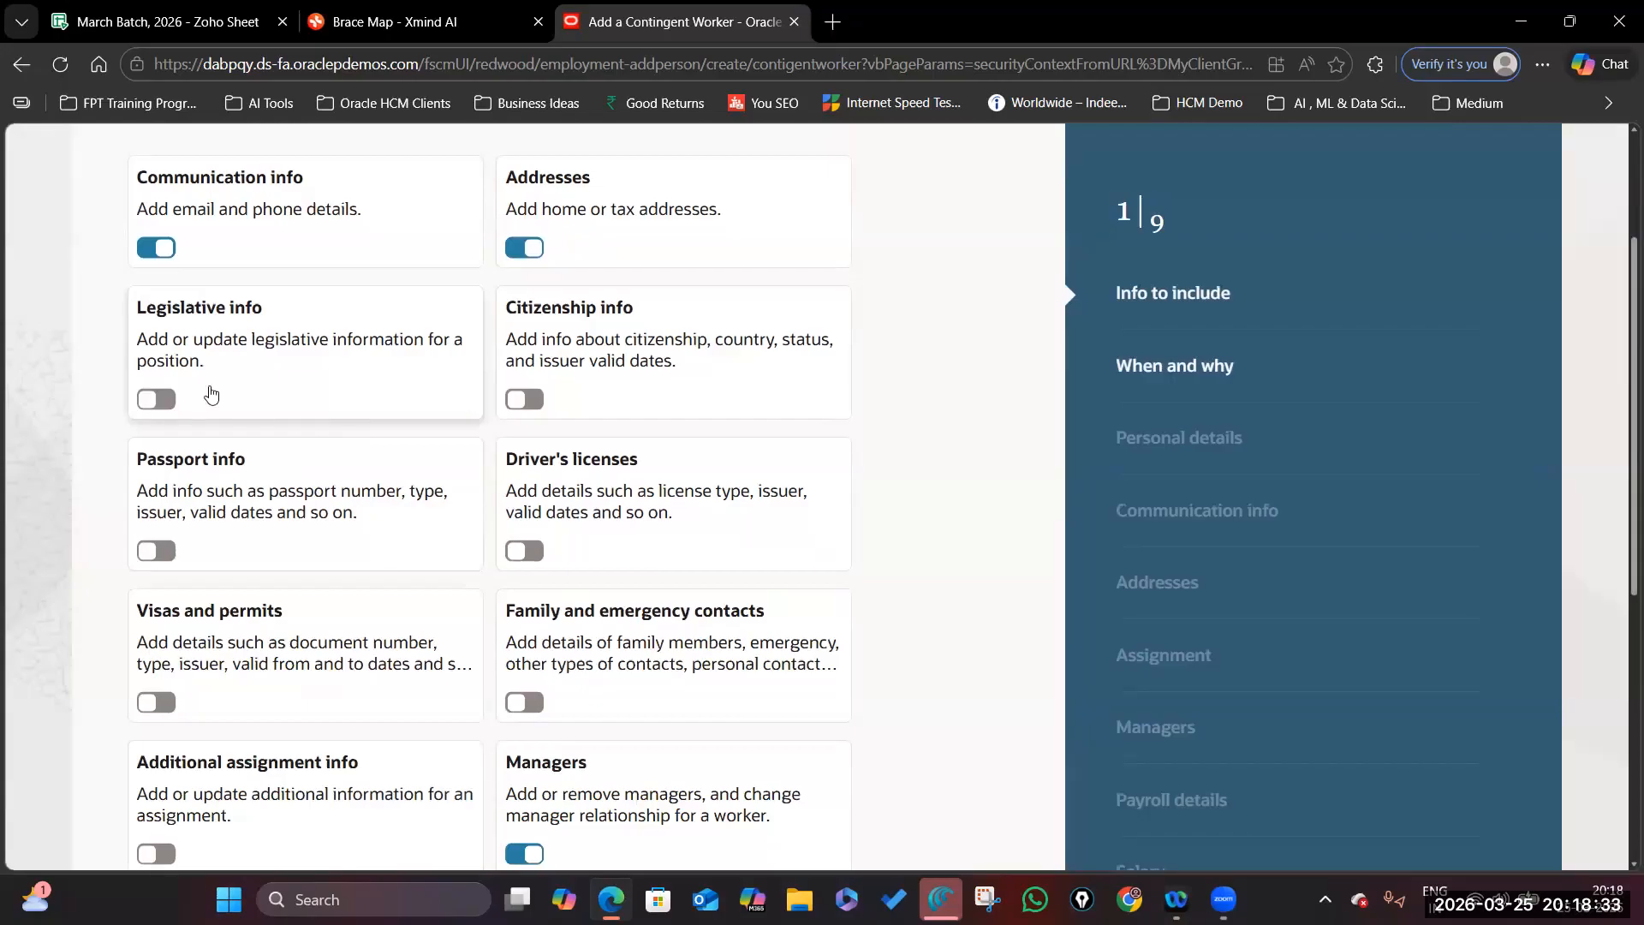
scroll(317, 480, up, 2)
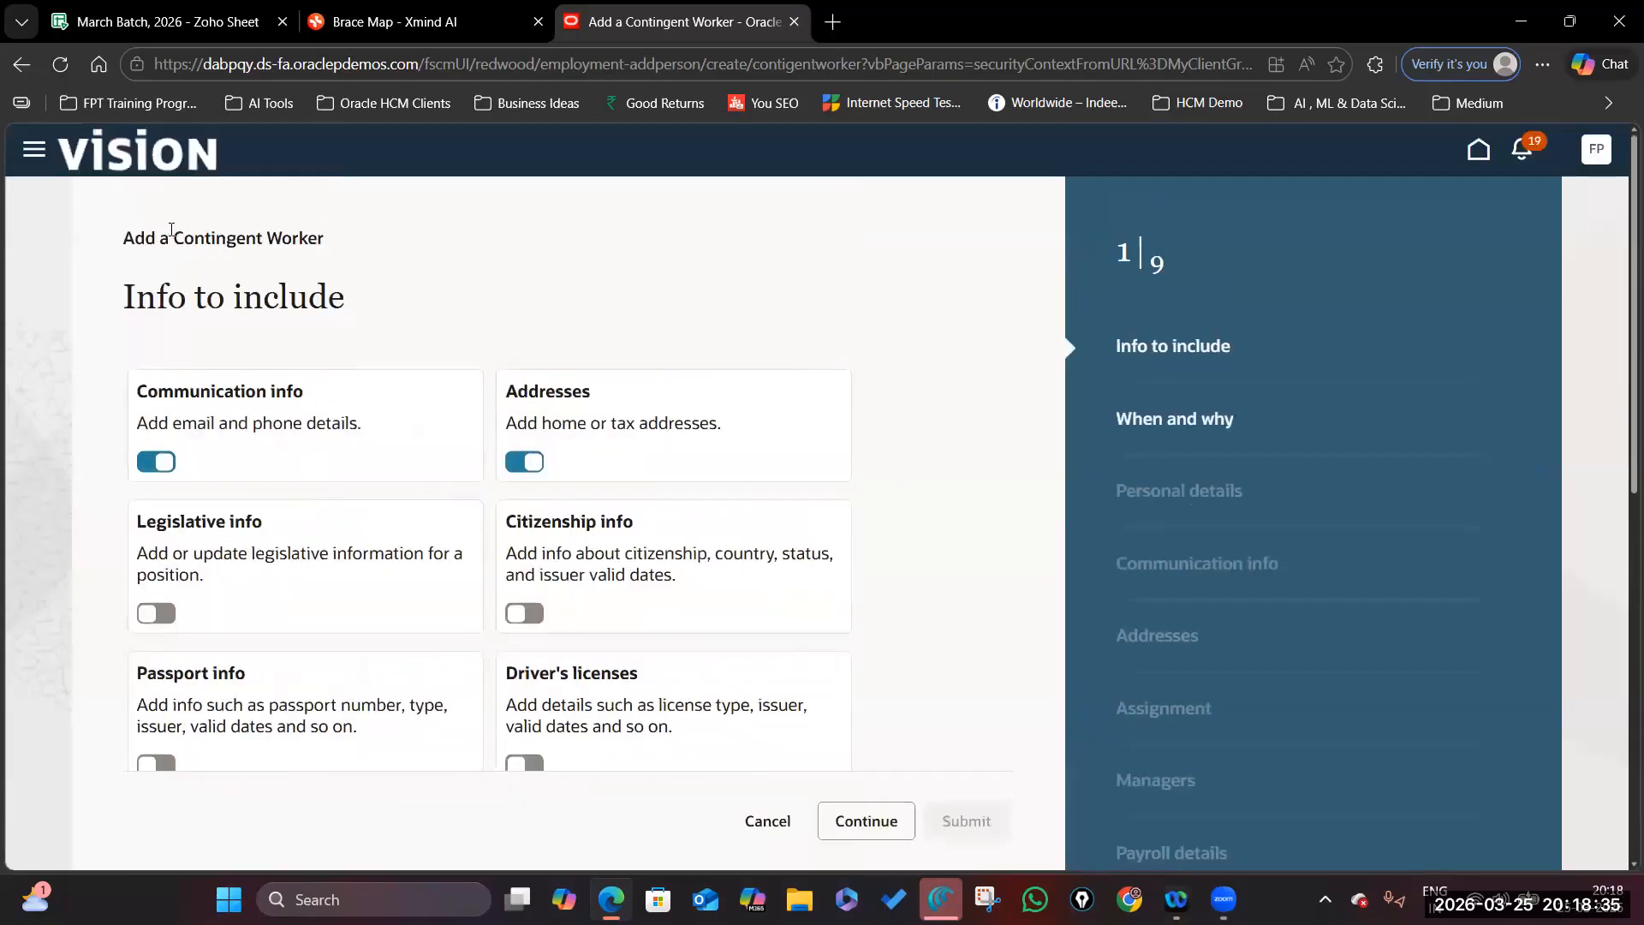
drag(173, 240, 363, 242)
- Include the Work relationship info section and continue to the When and why page
scroll(459, 441, down, 4)
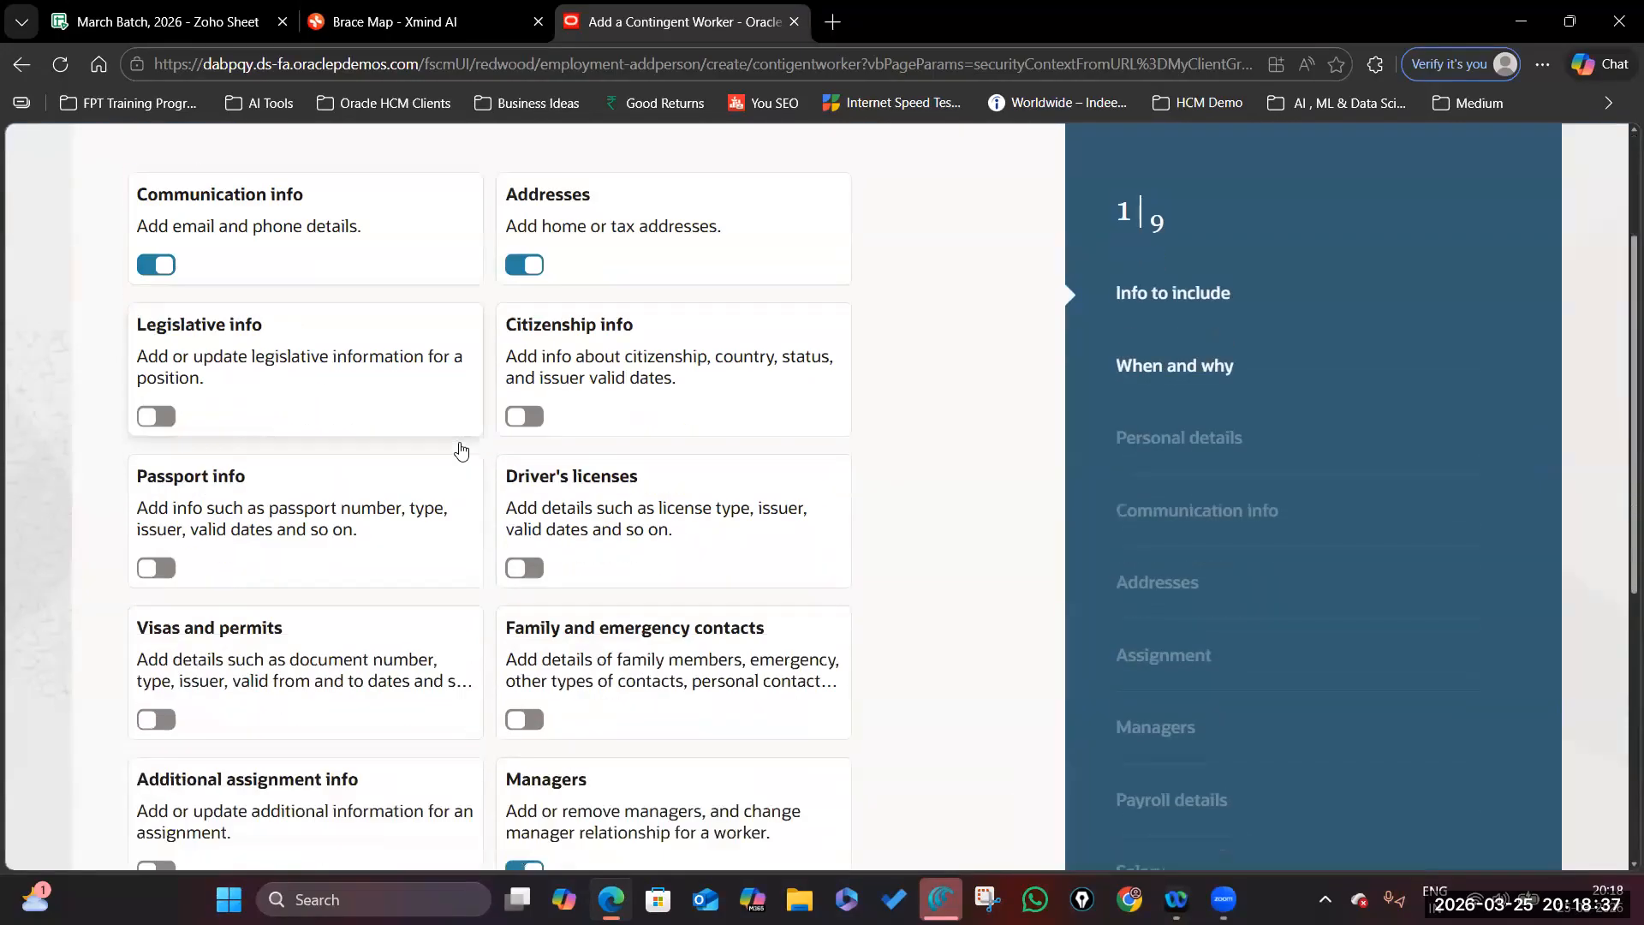
scroll(459, 449, down, 1)
scroll(367, 462, down, 2)
click(159, 461)
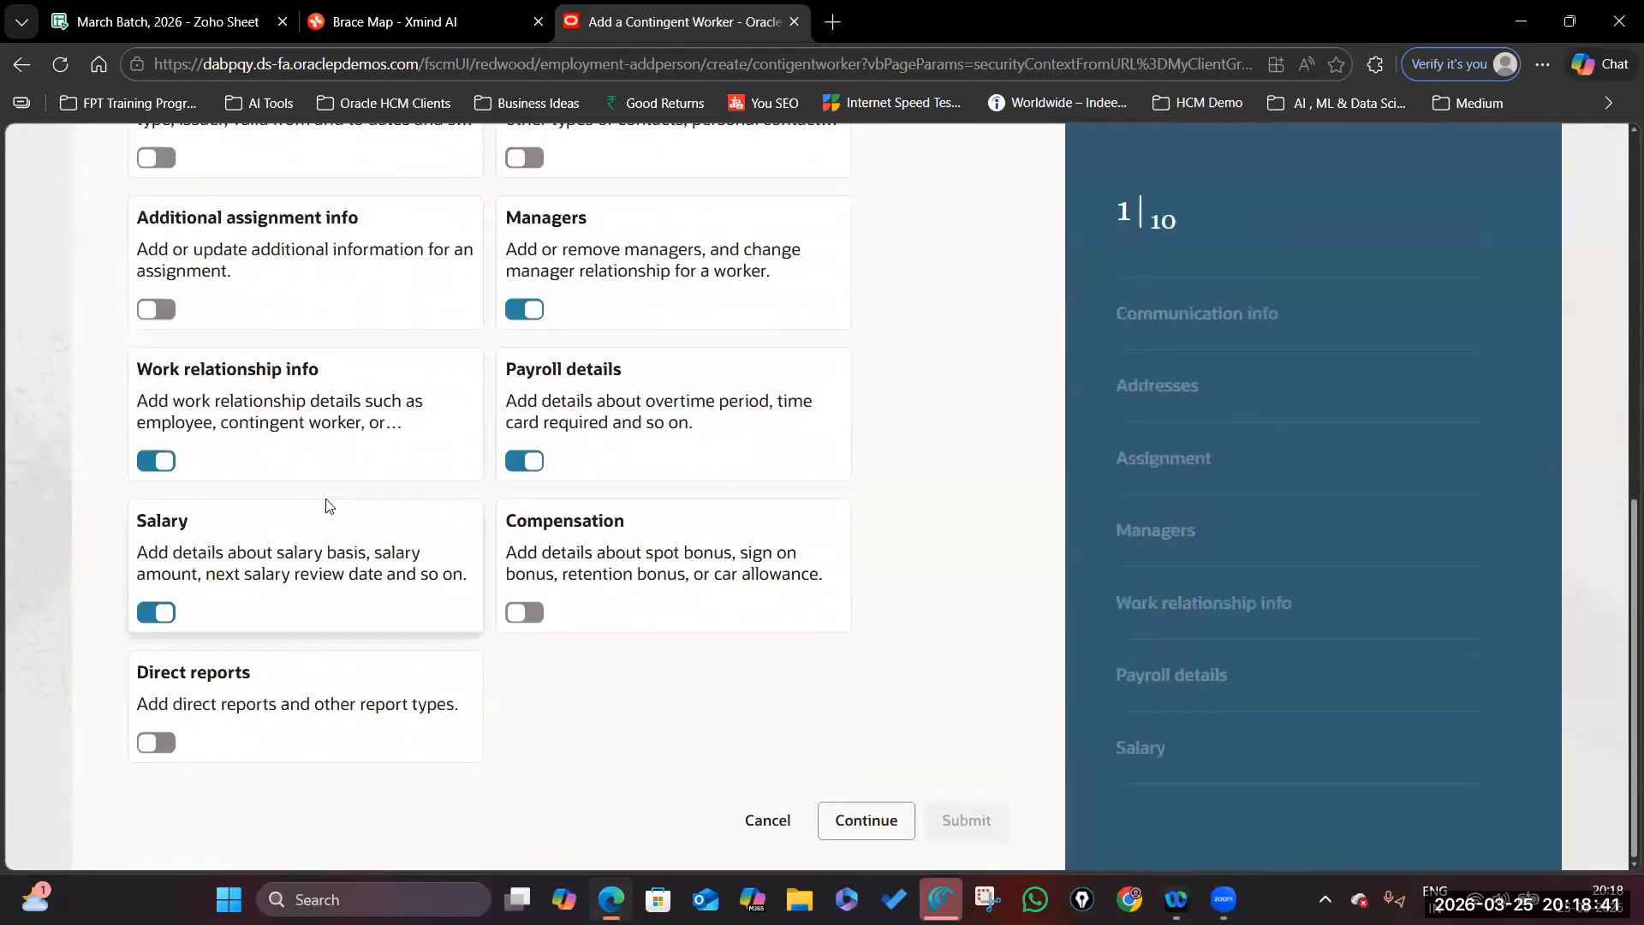
click(856, 820)
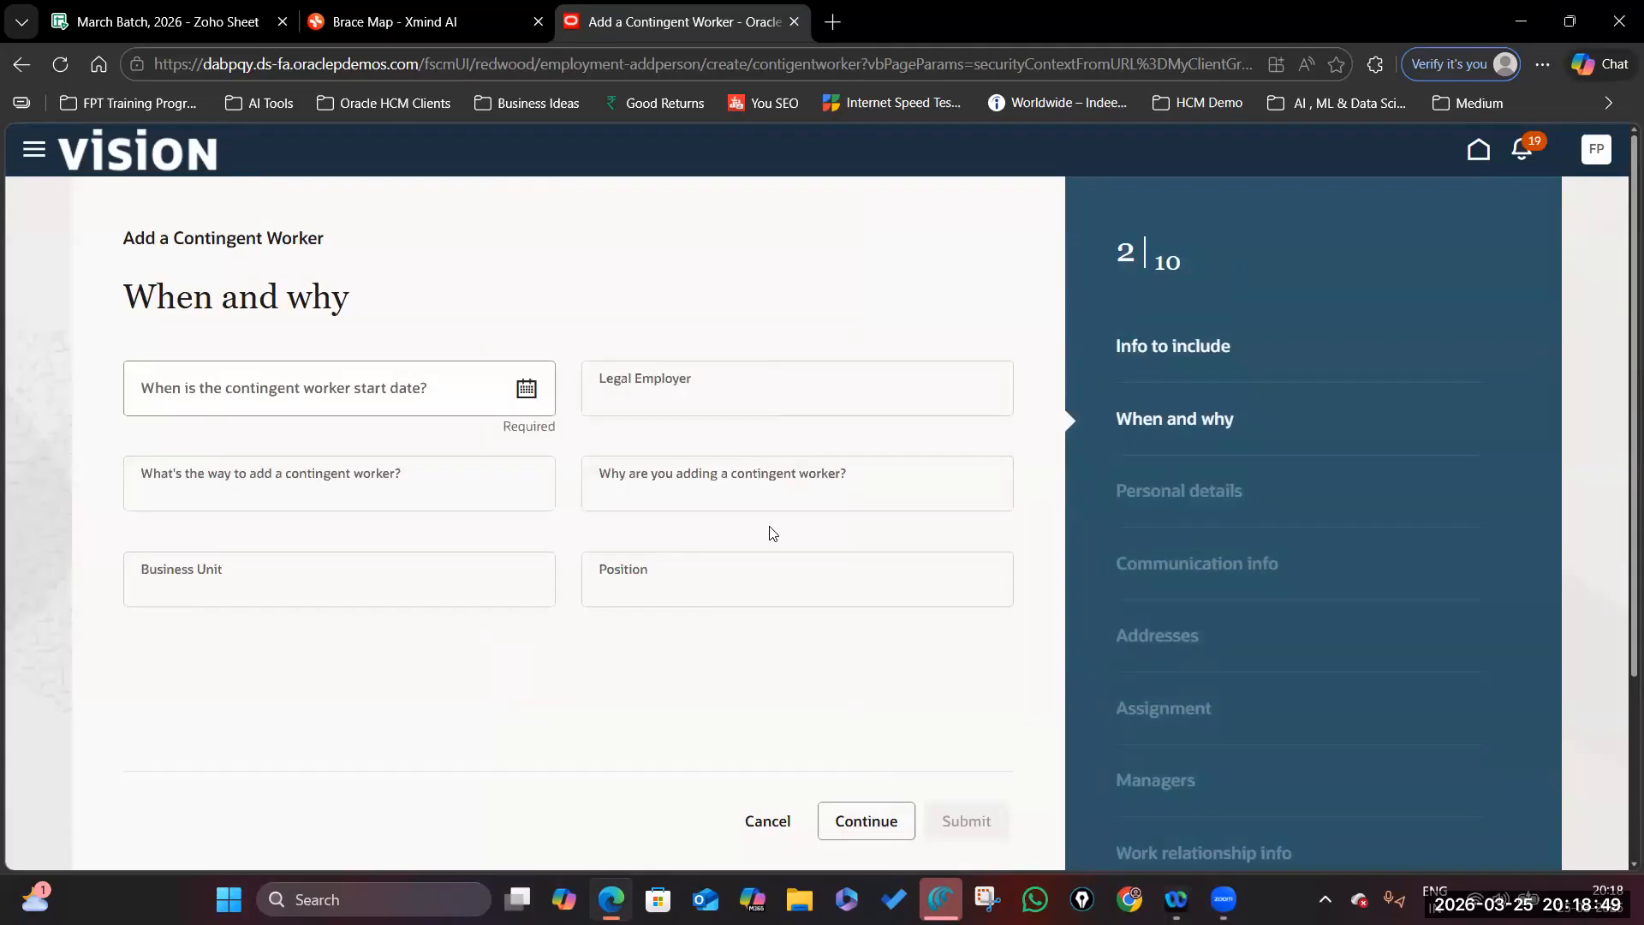
scroll(1027, 412, down, 3)
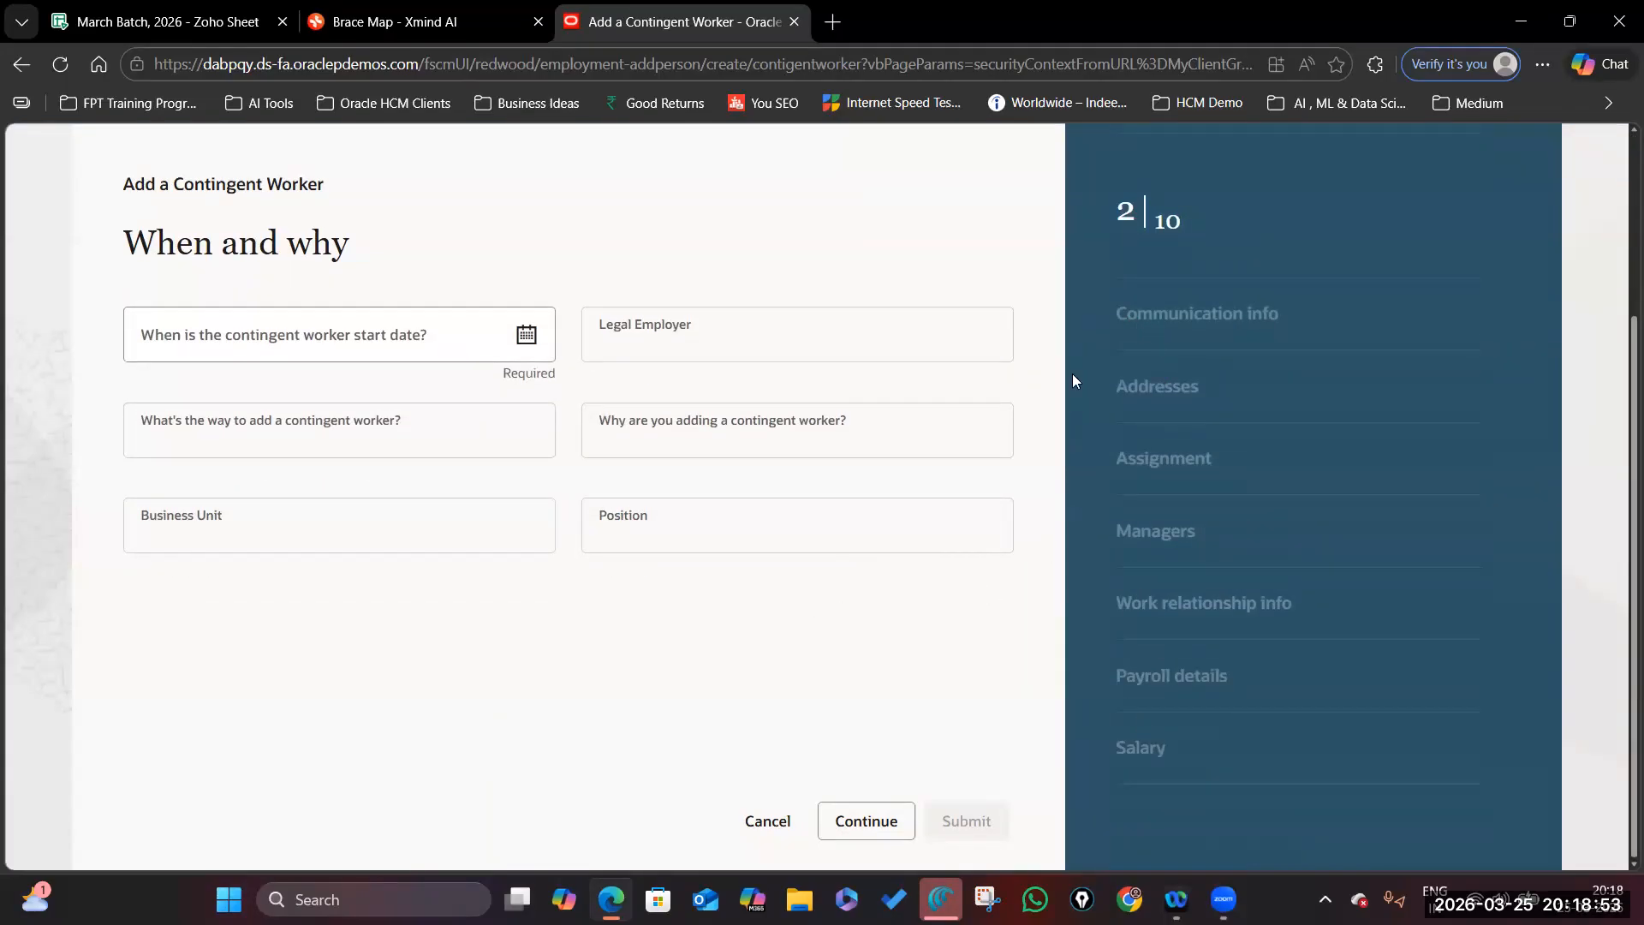
scroll(1075, 425, up, 3)
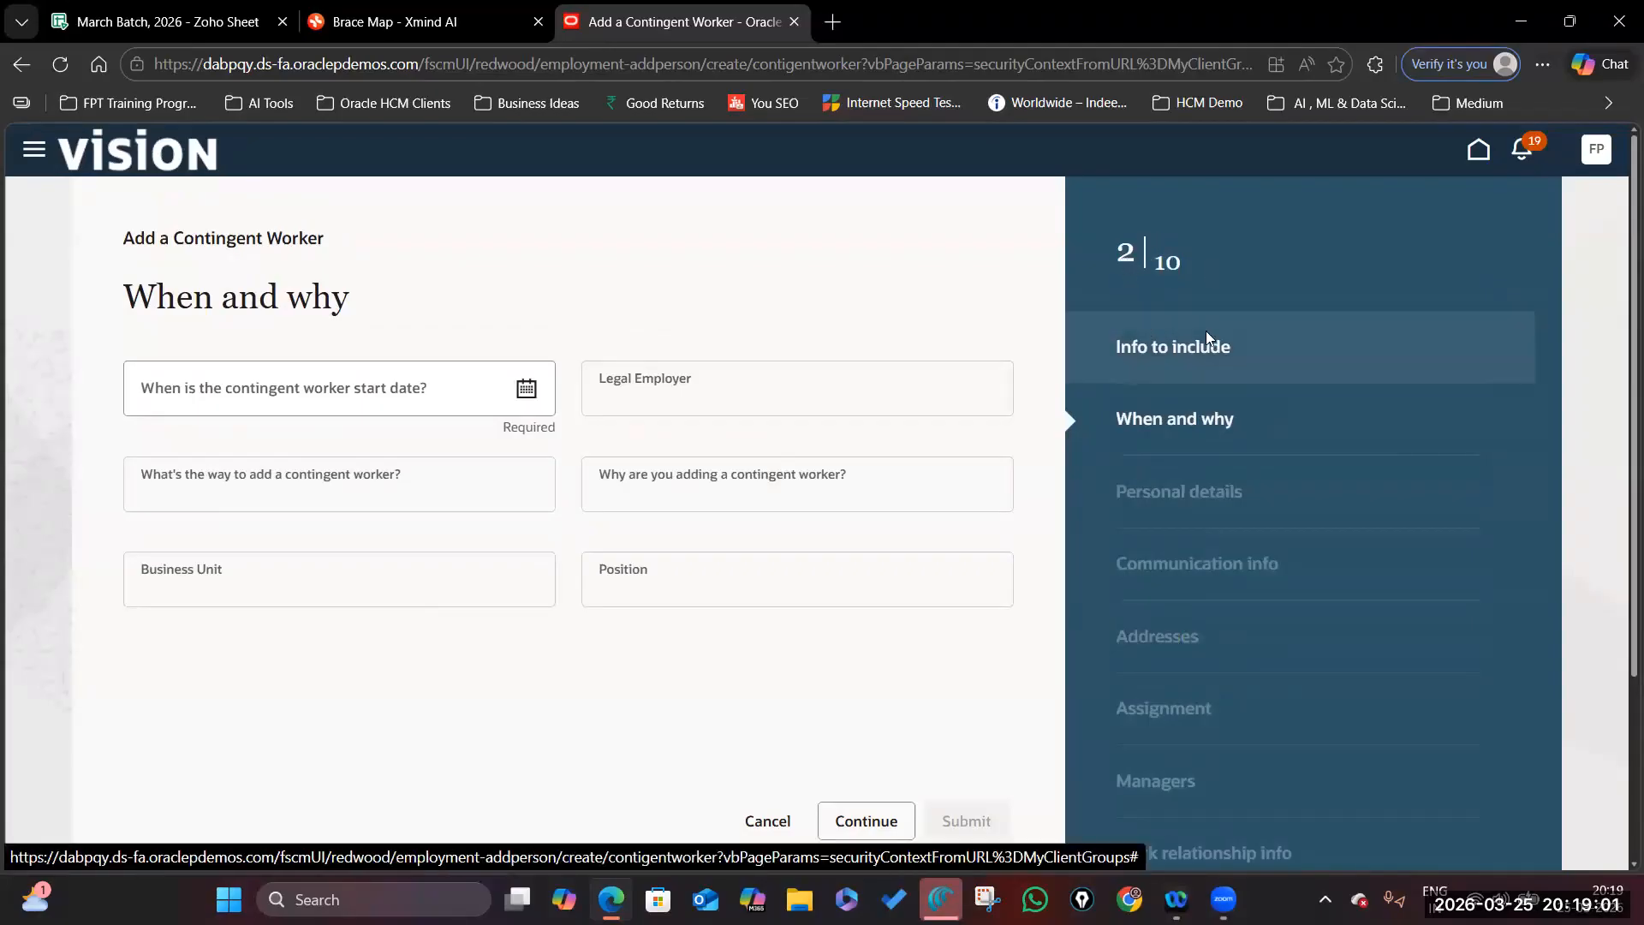
- Set the contingent worker start date to 3/2/26 and the legal employer to Bruke Marketing Corporation Legal Employer
scroll(731, 399, down, 1)
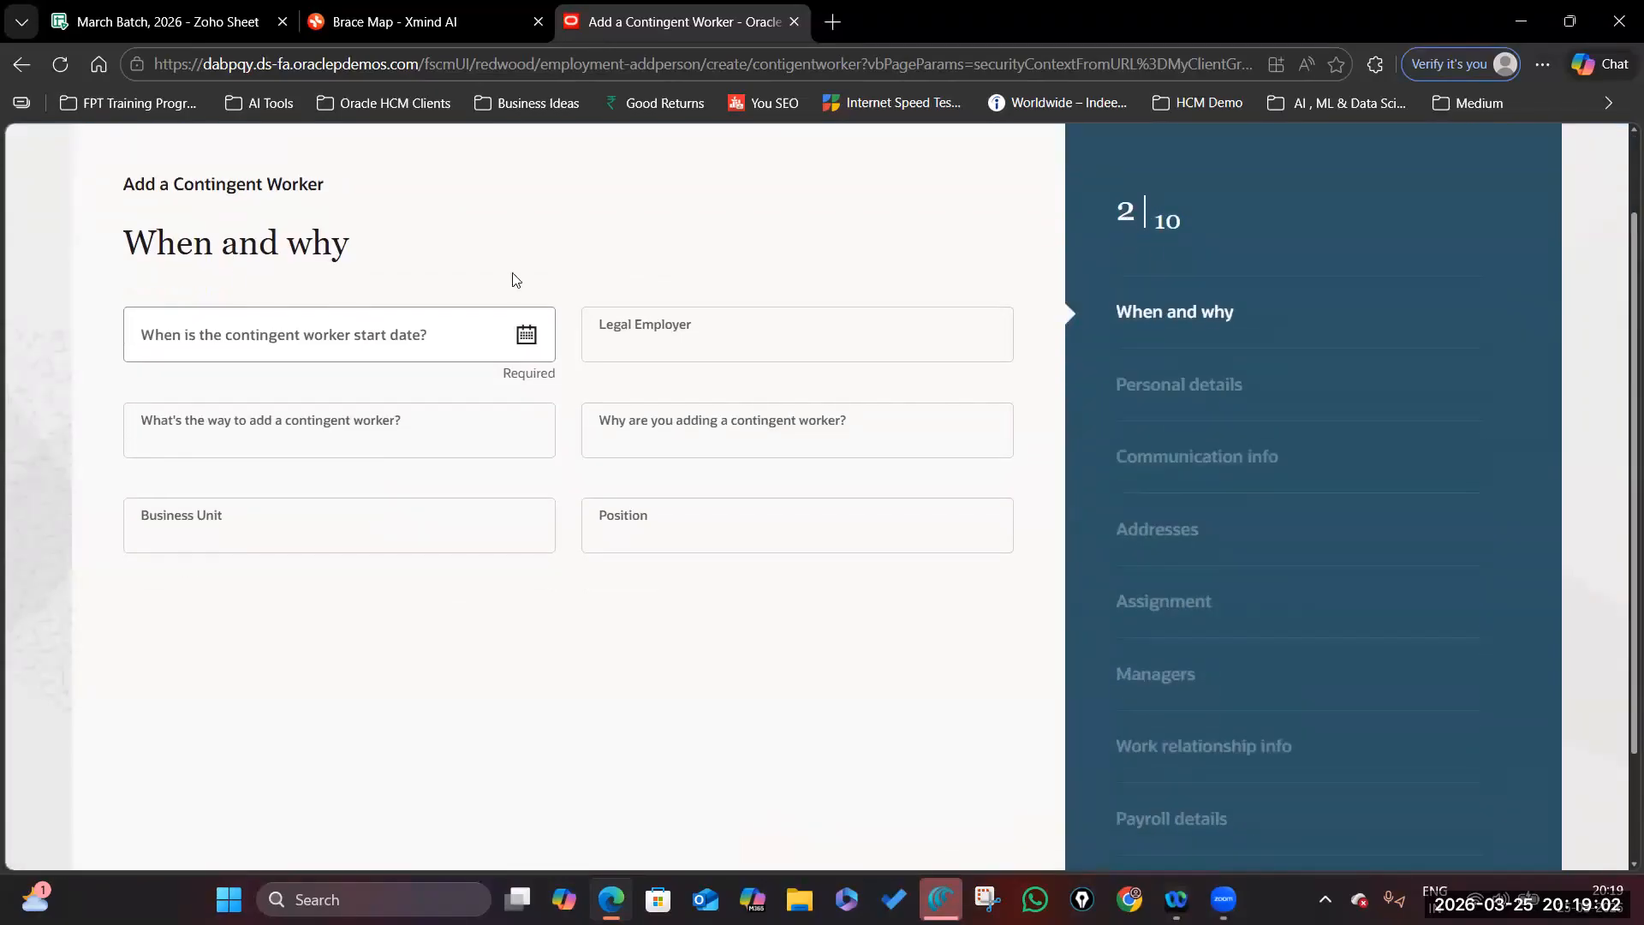
click(526, 334)
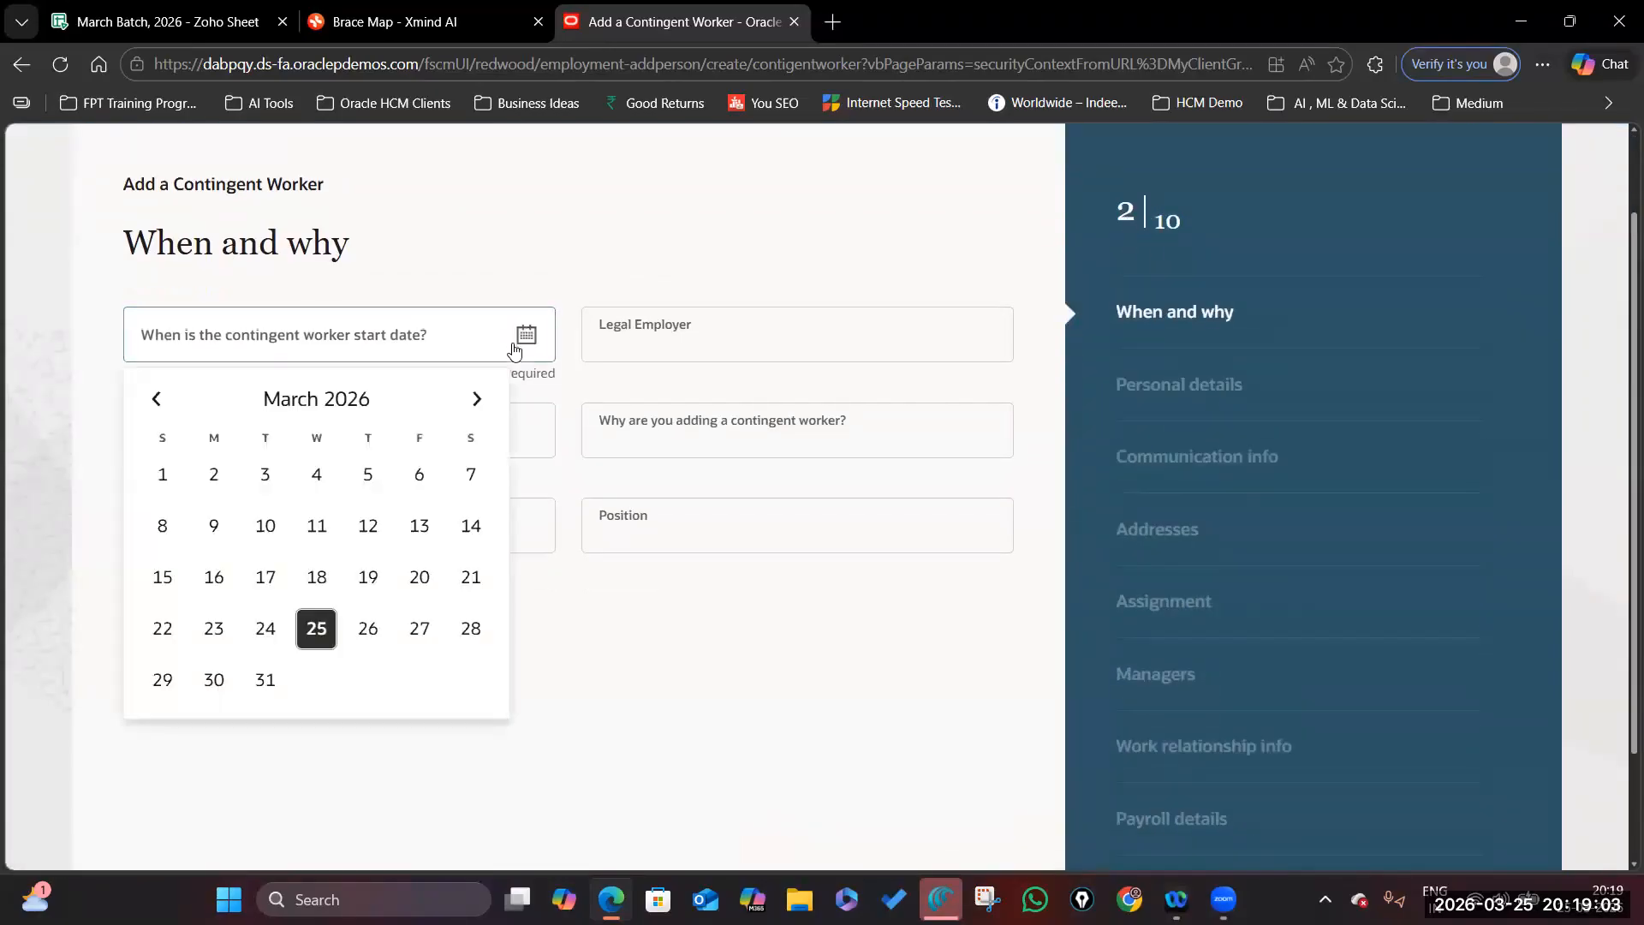
click(214, 475)
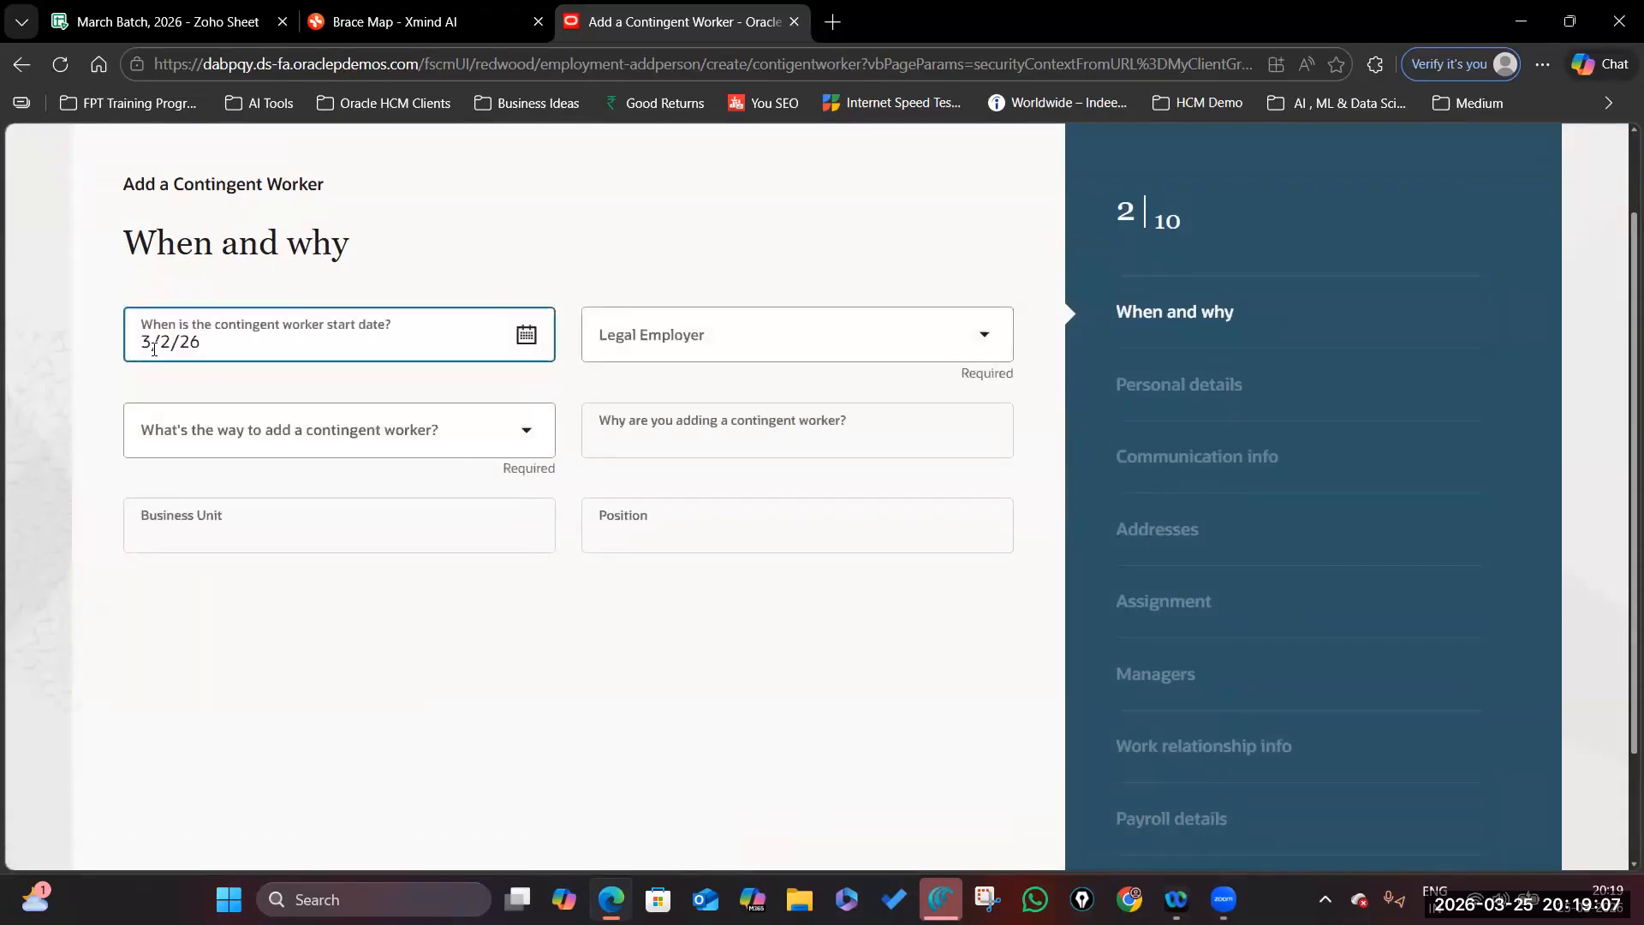
click(978, 342)
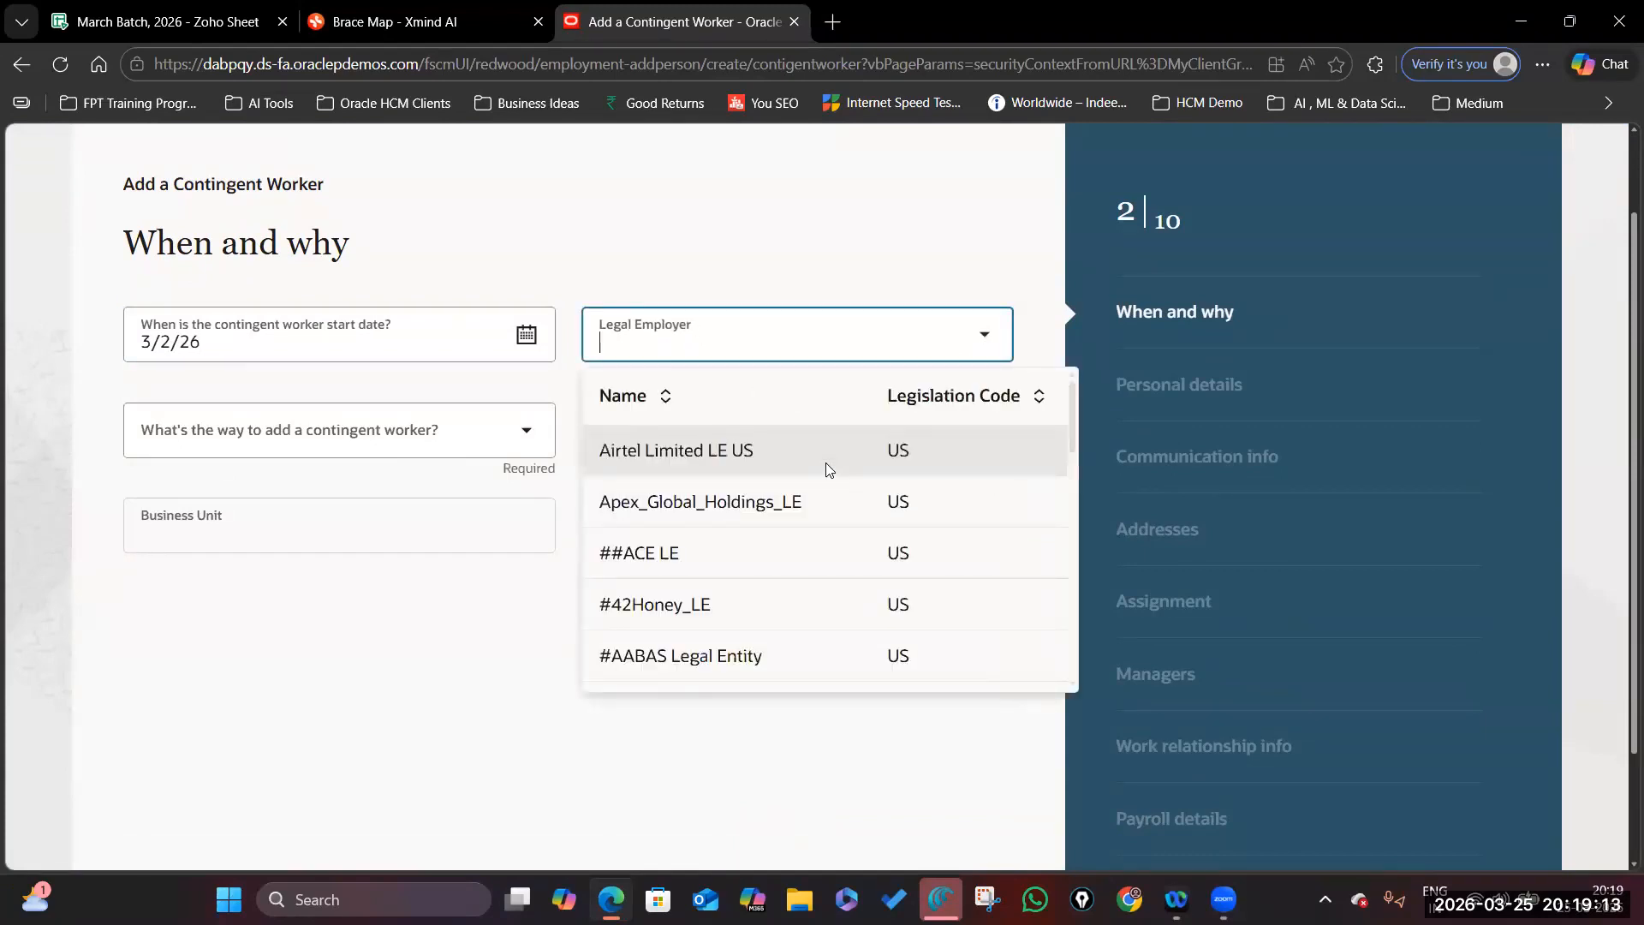
text(Bruke)
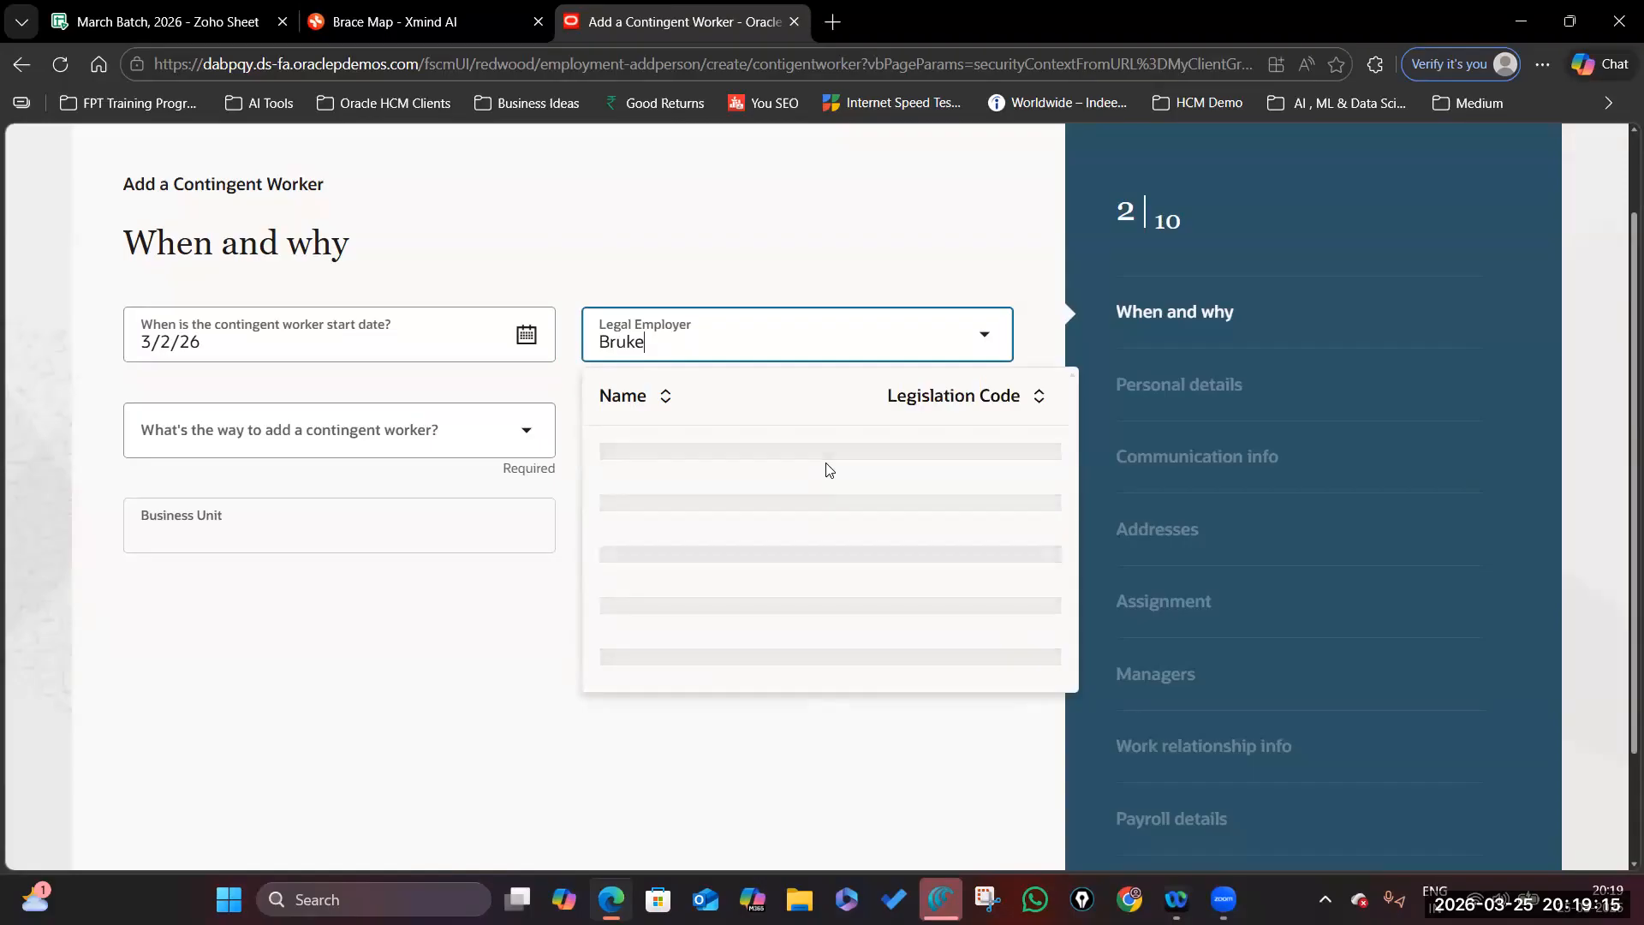
click(782, 454)
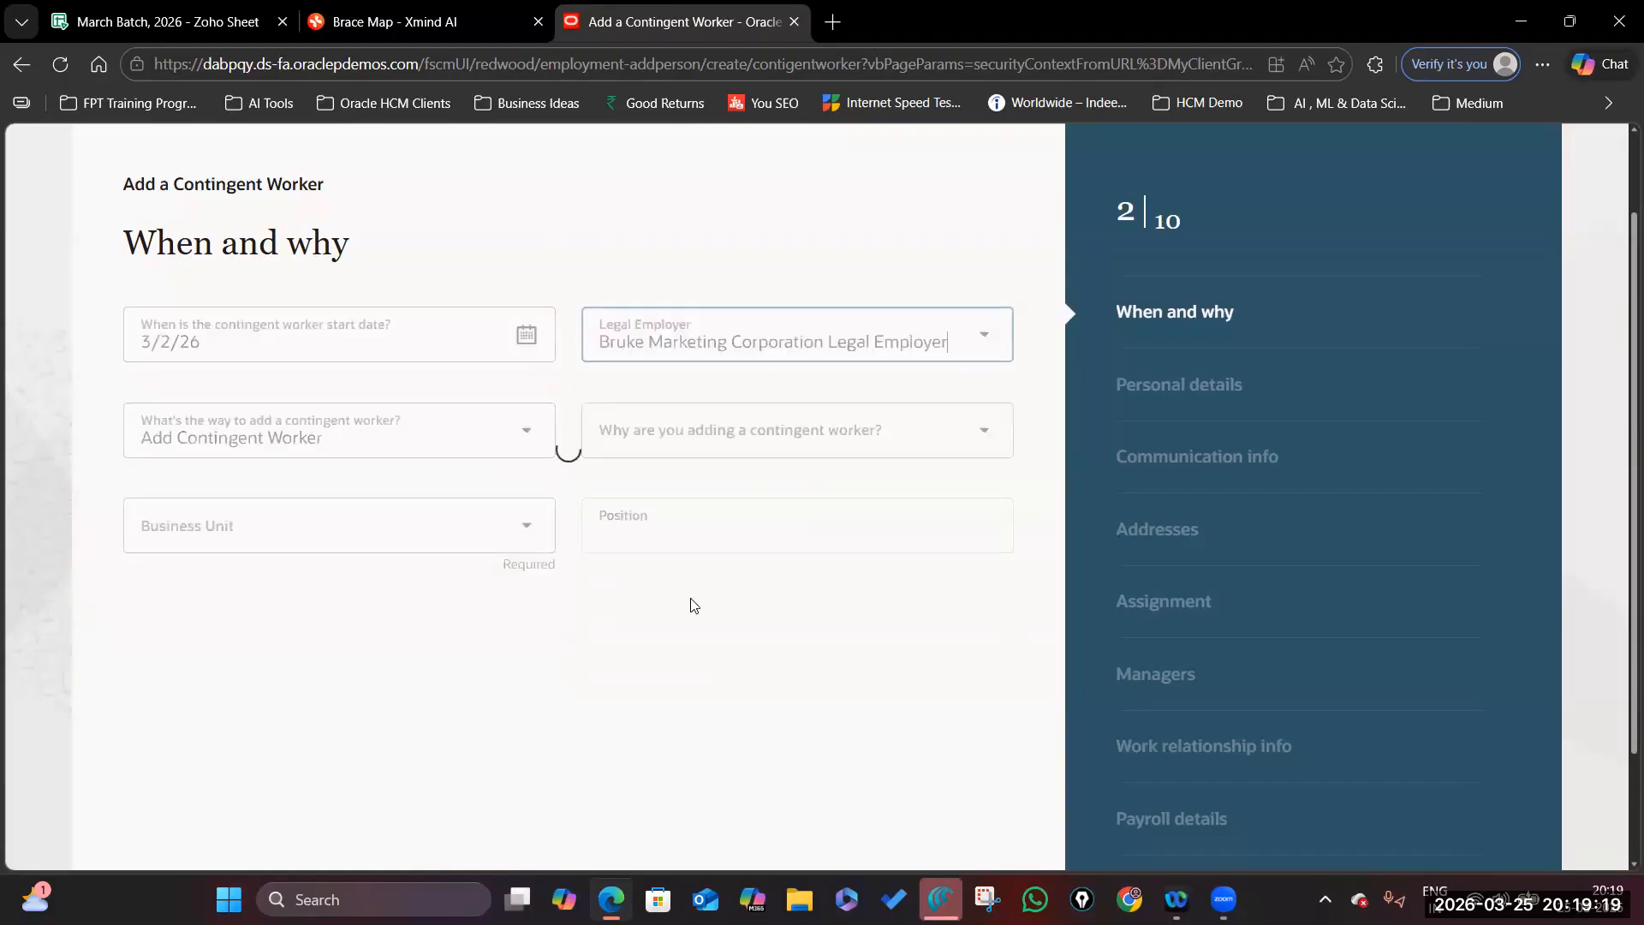
- Choose Placement to fill vacant position as the reason, US1 Business Unit as the business unit and Recruiter as the position
click(980, 433)
click(761, 546)
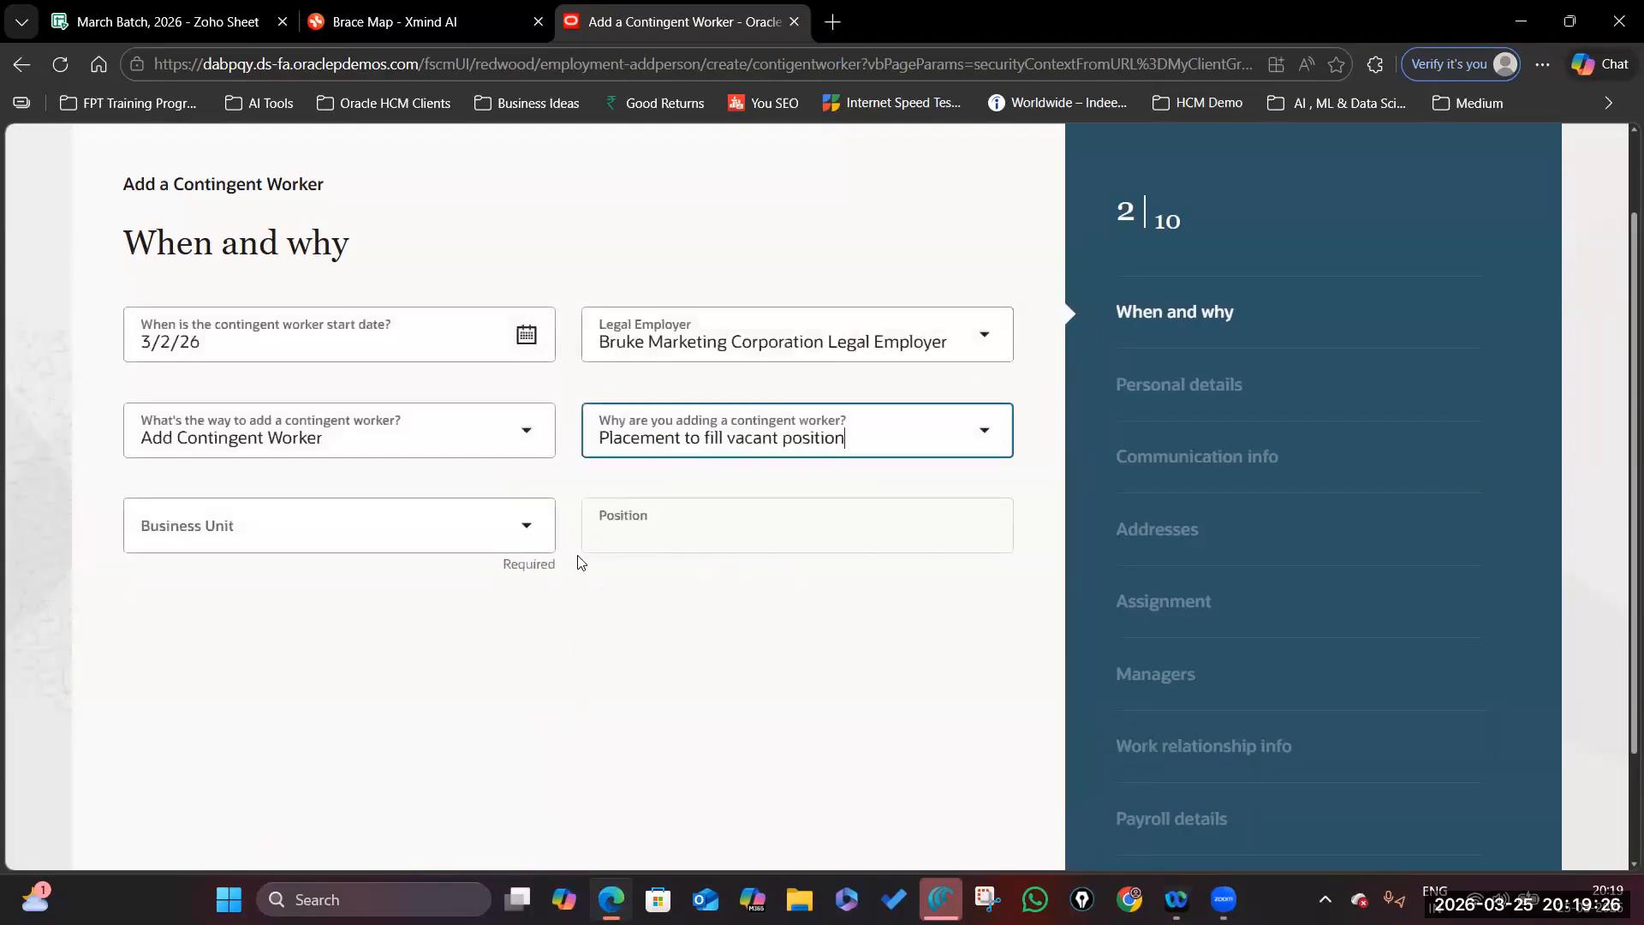
click(424, 530)
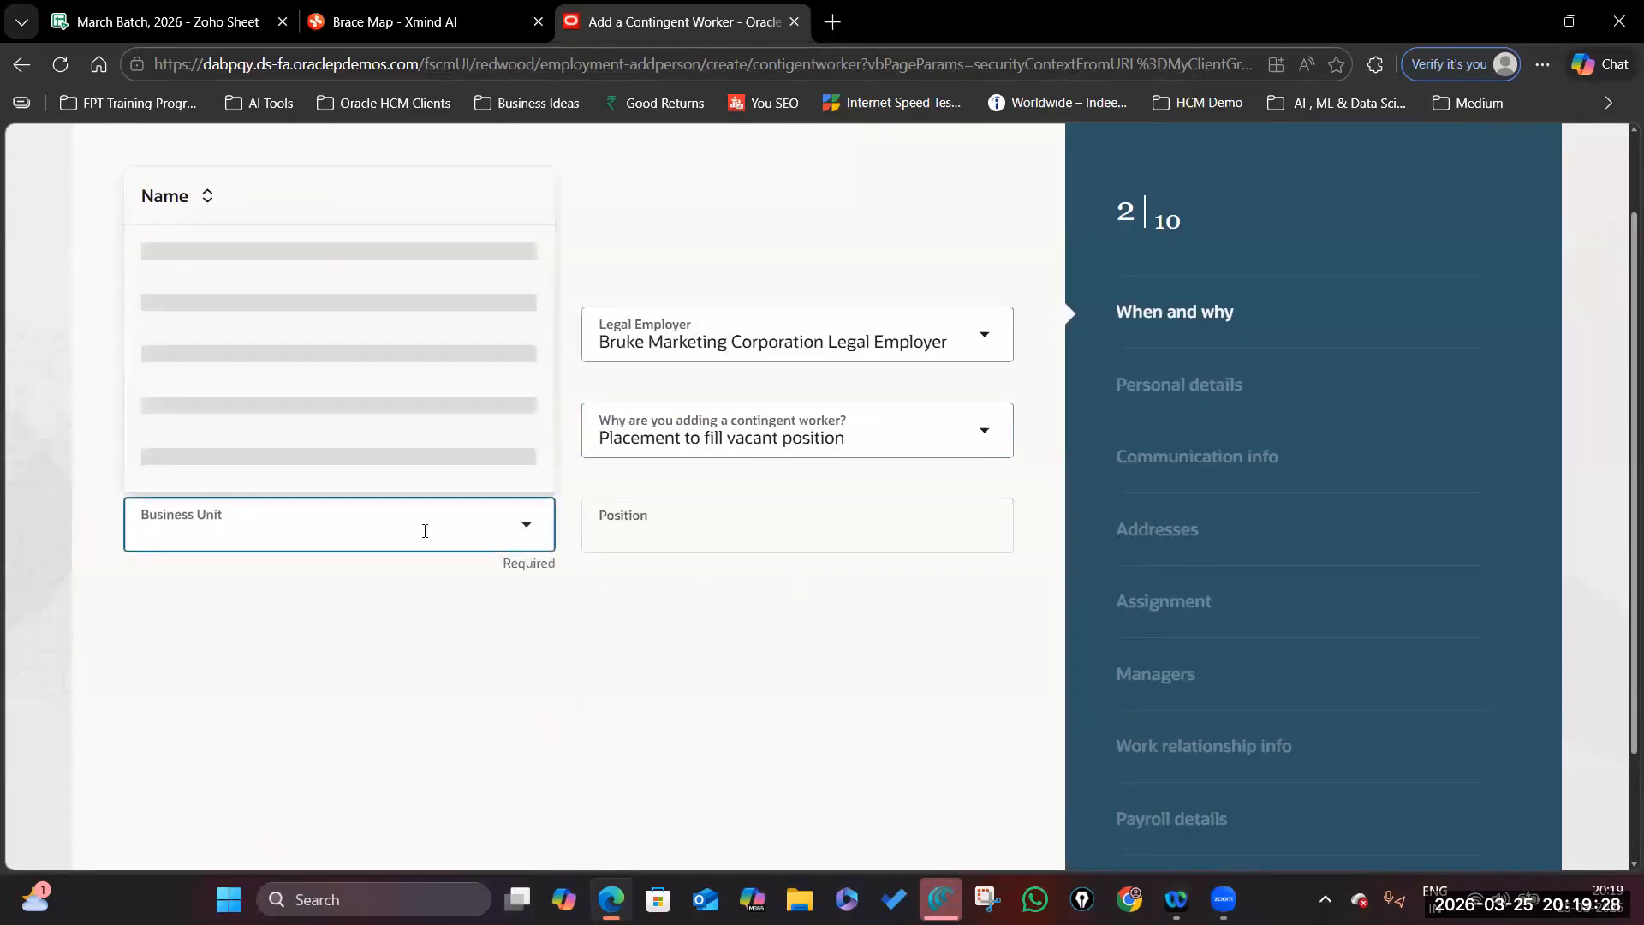
text(US)
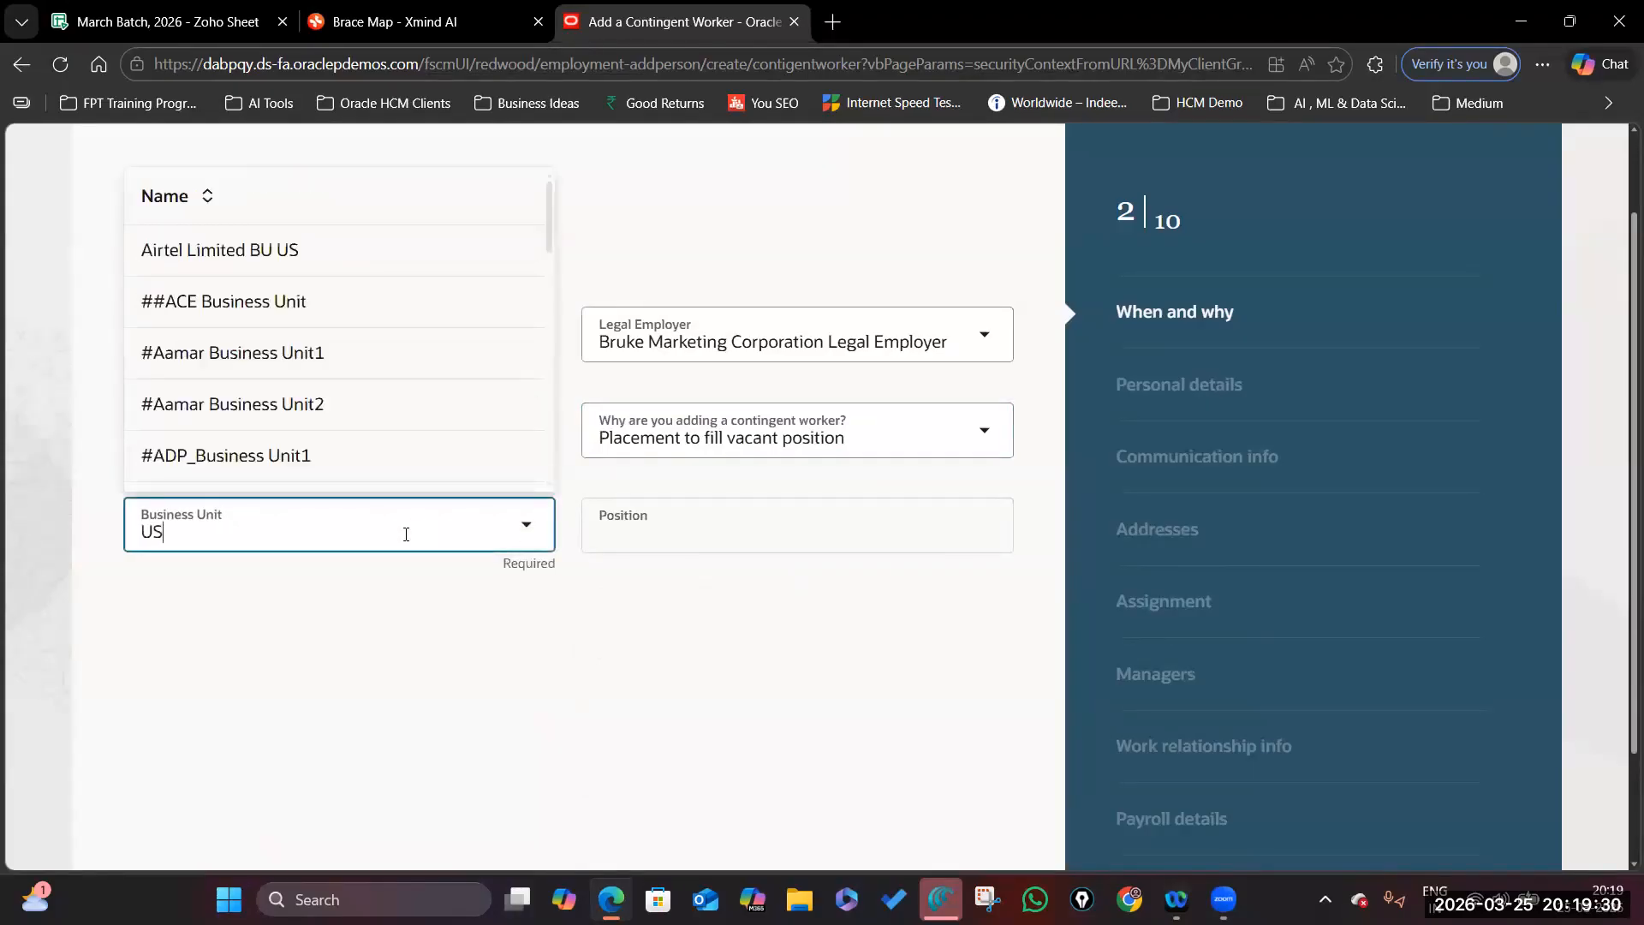
text(1)
click(984, 529)
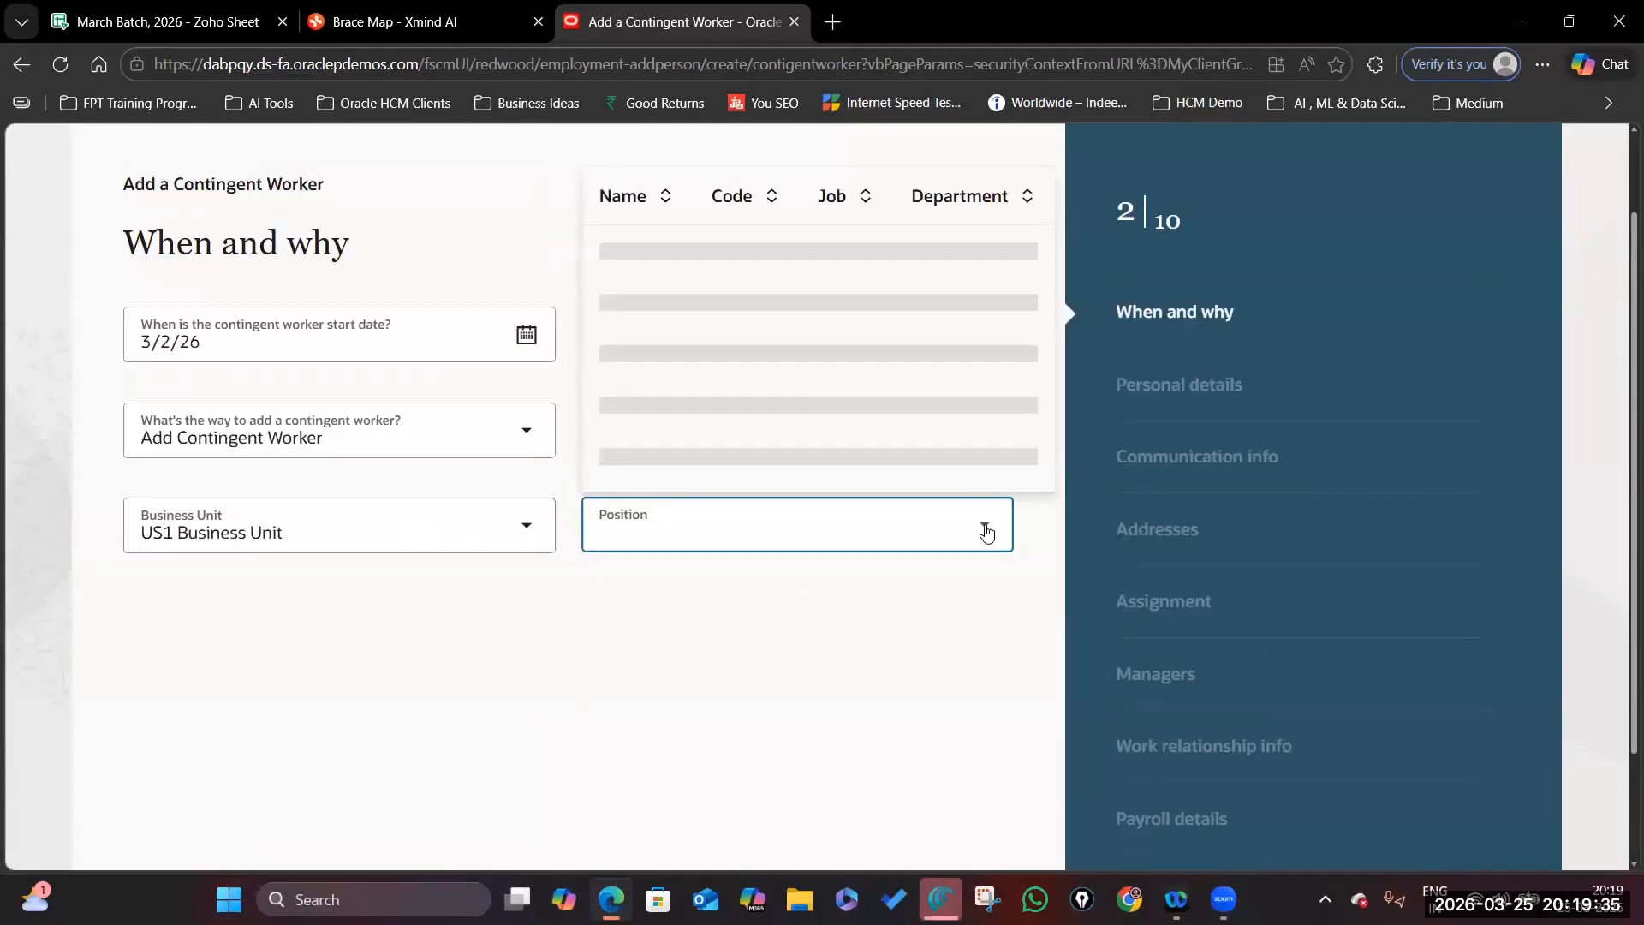
text(Recrui)
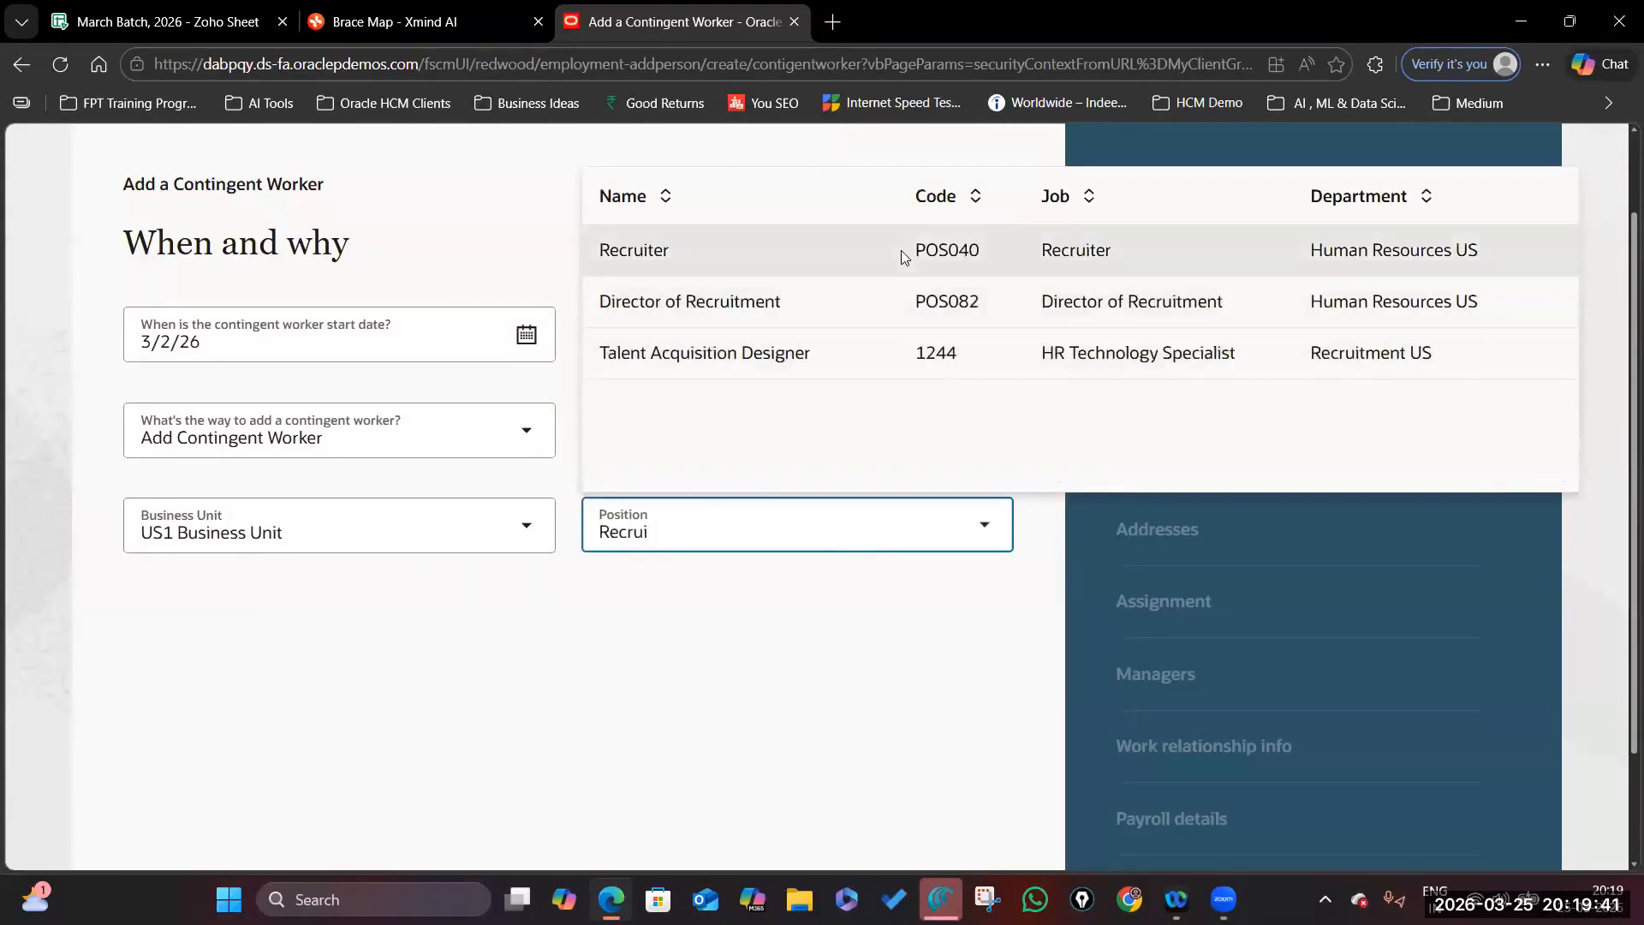
click(903, 251)
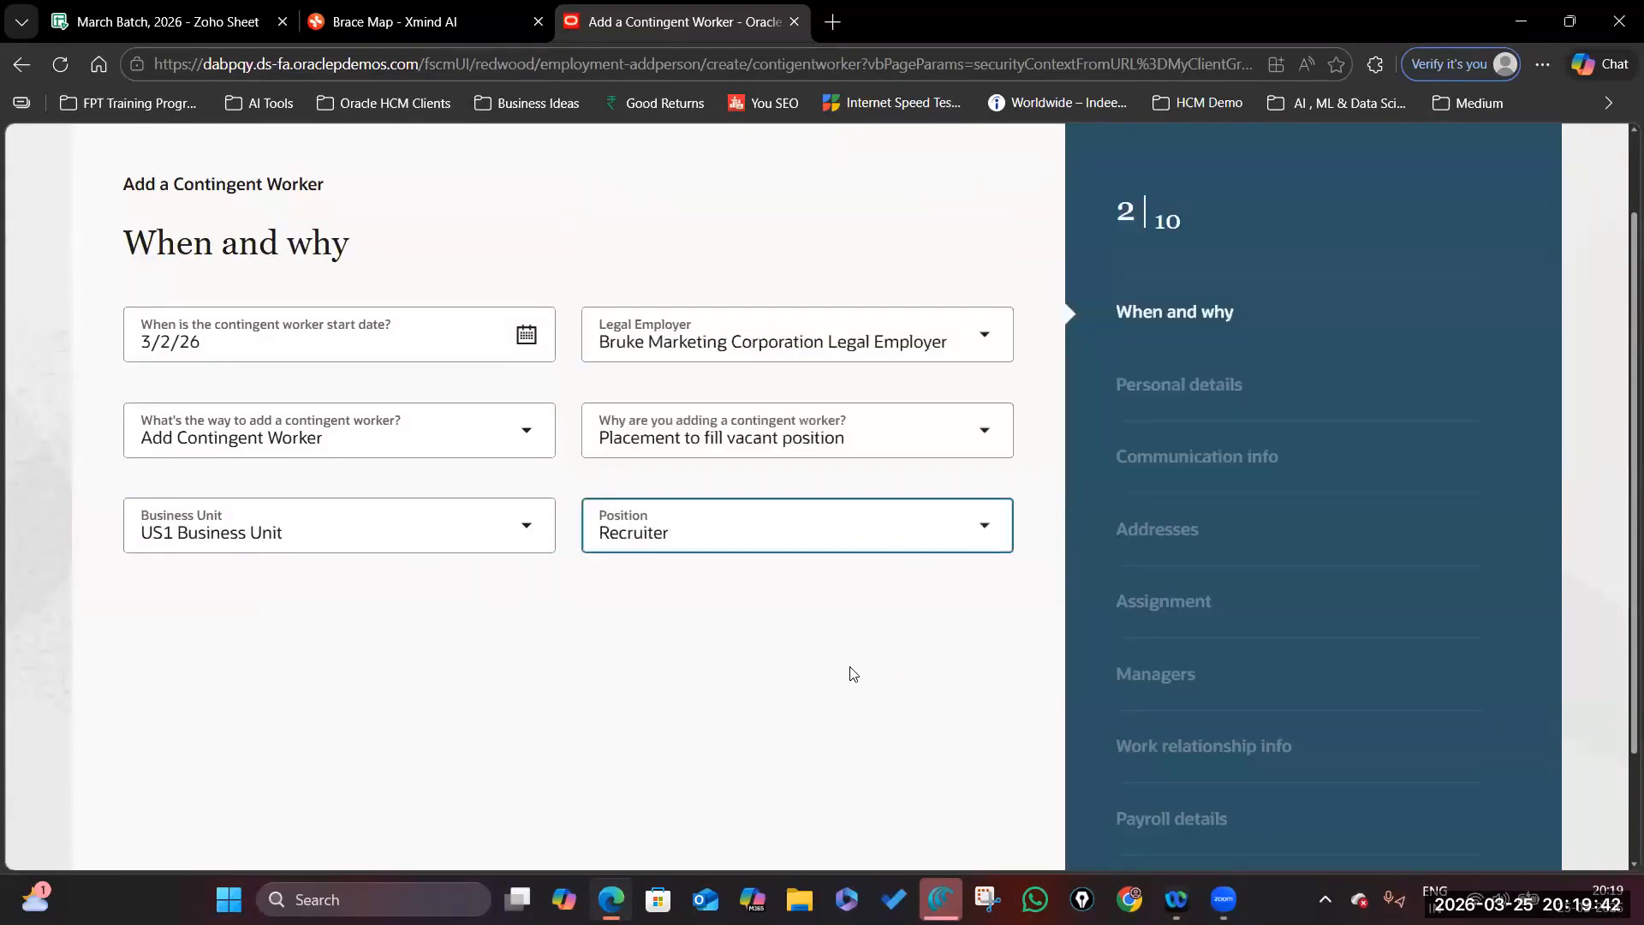
- Review the Contingent Worker heading on the When and why page and continue to Personal details
scroll(848, 671, down, 2)
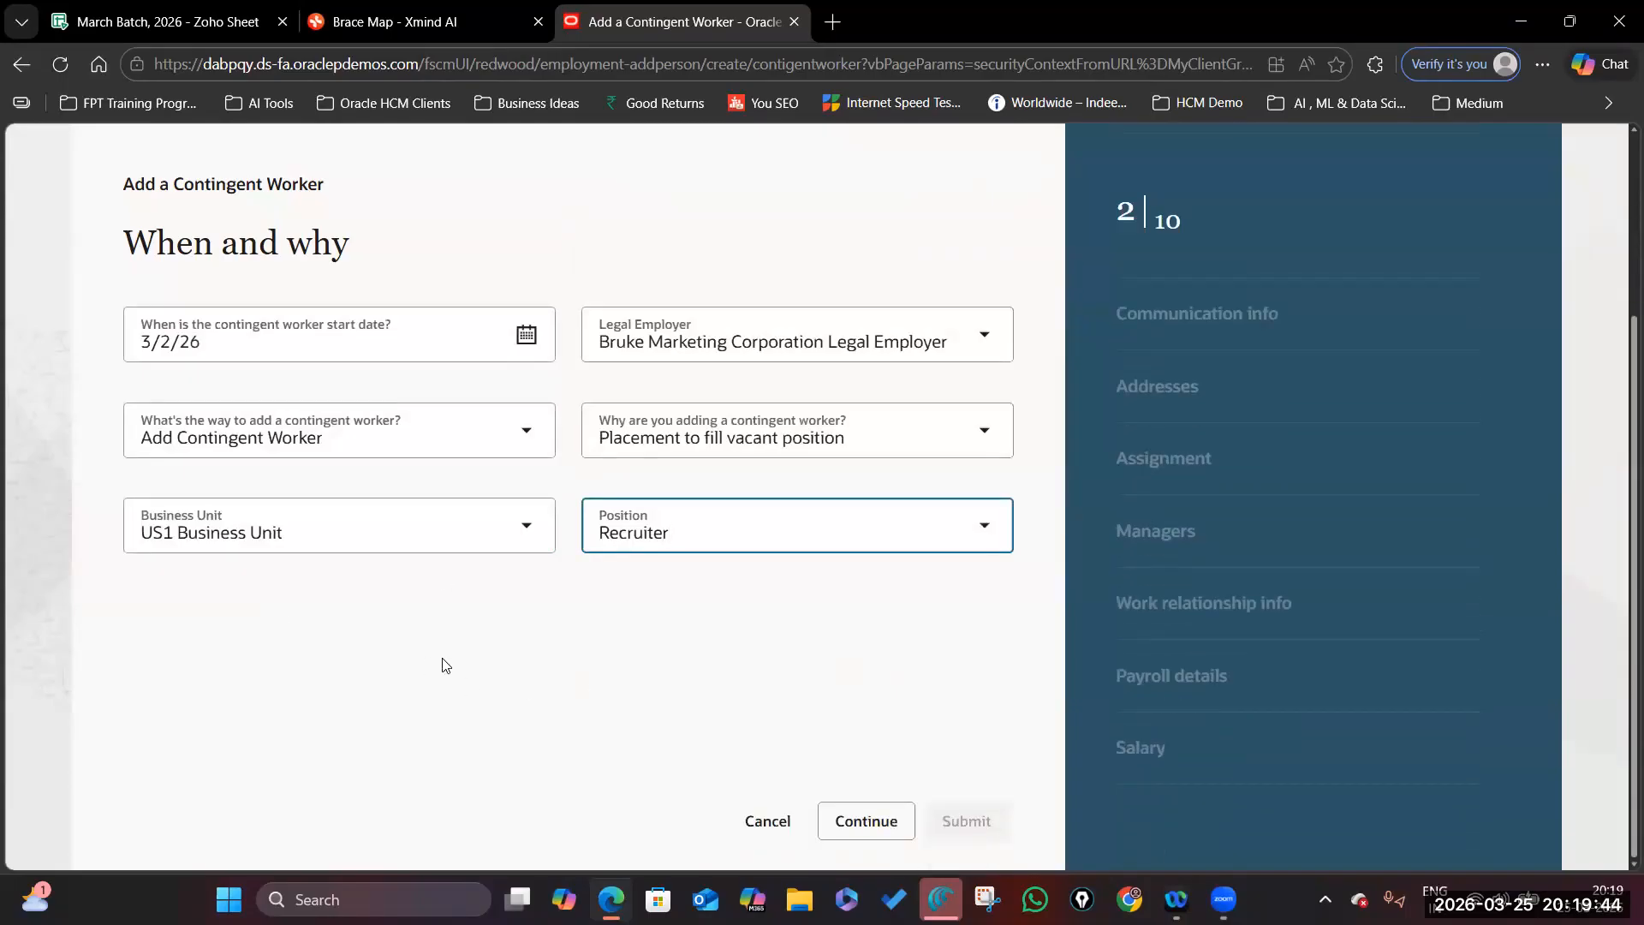
drag(173, 184, 407, 196)
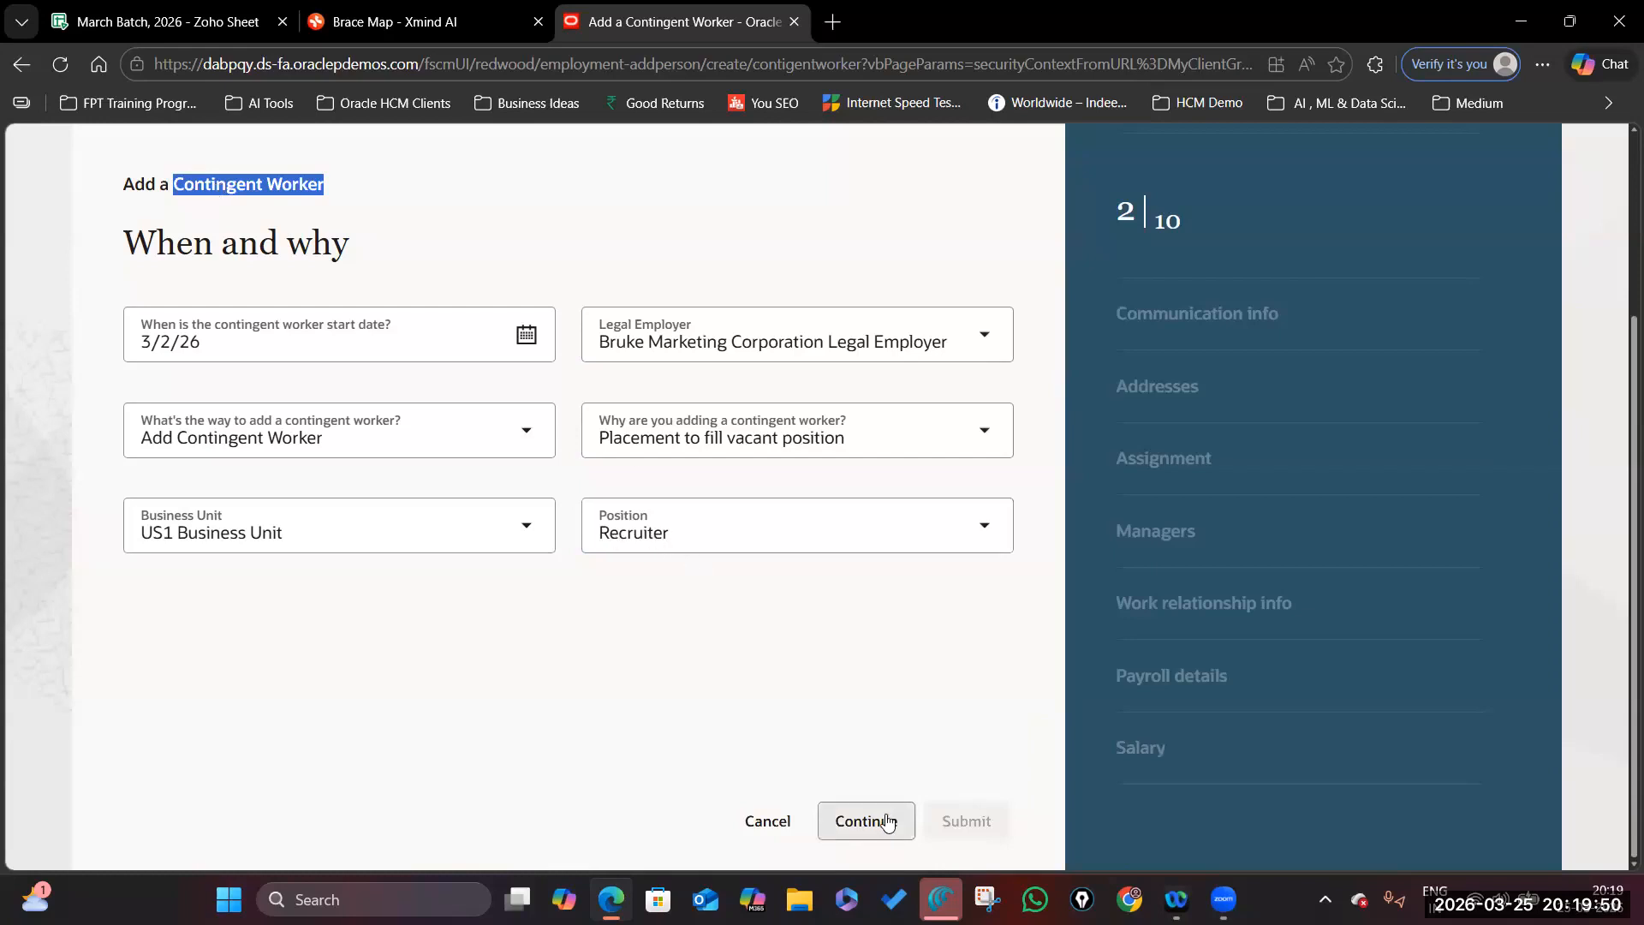
click(871, 657)
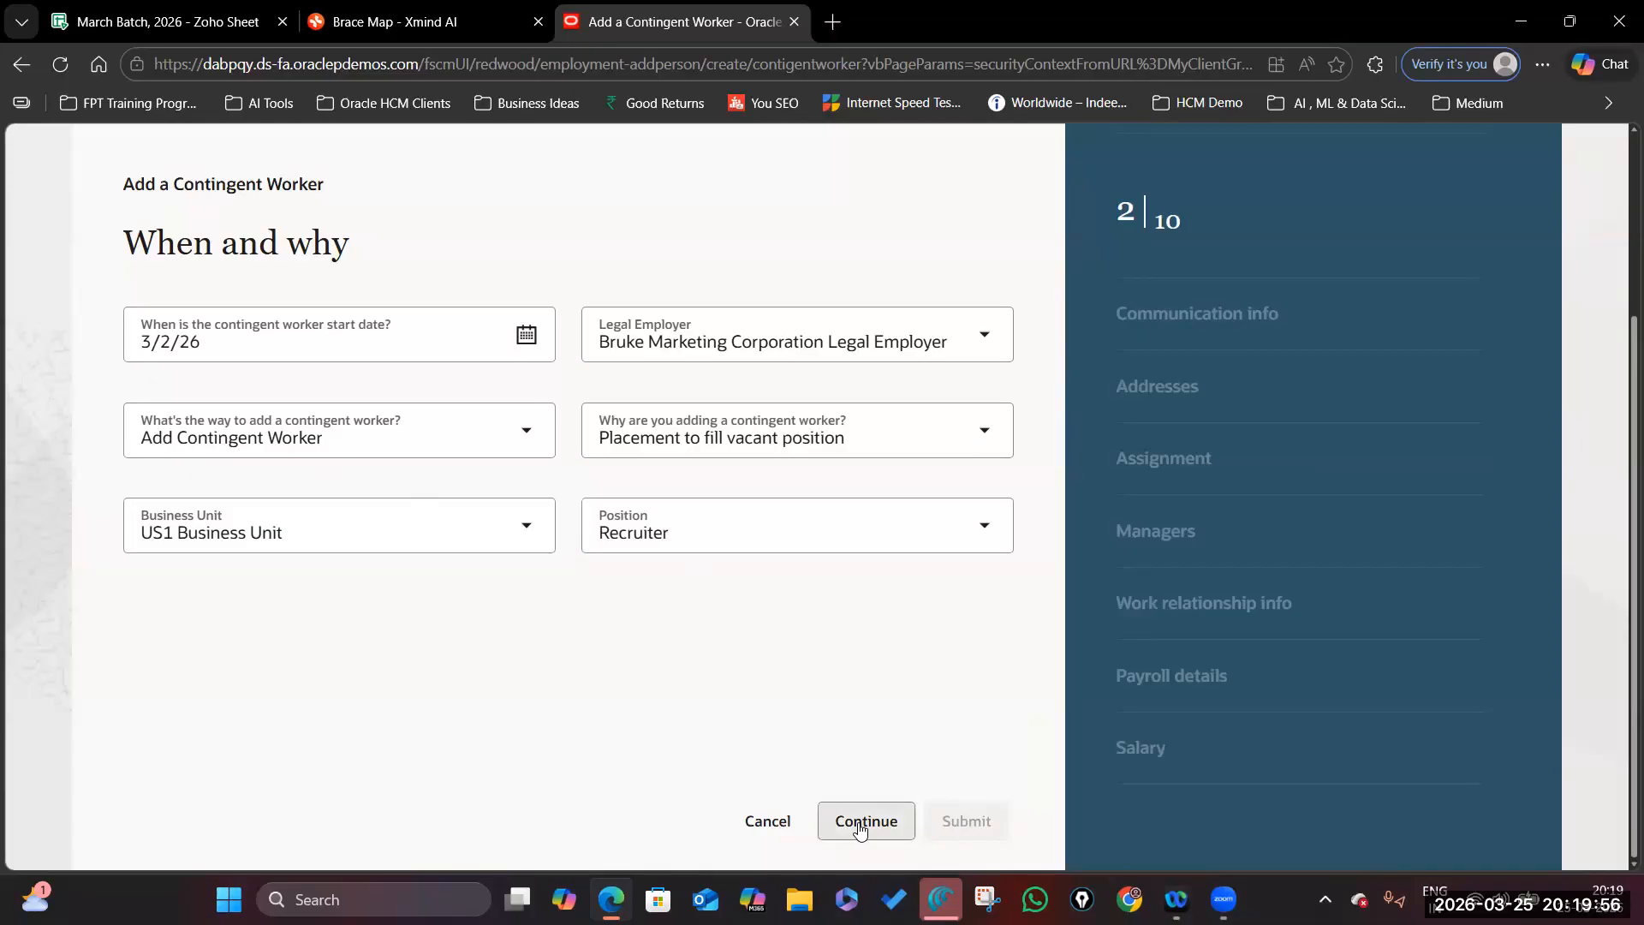
drag(176, 185, 330, 189)
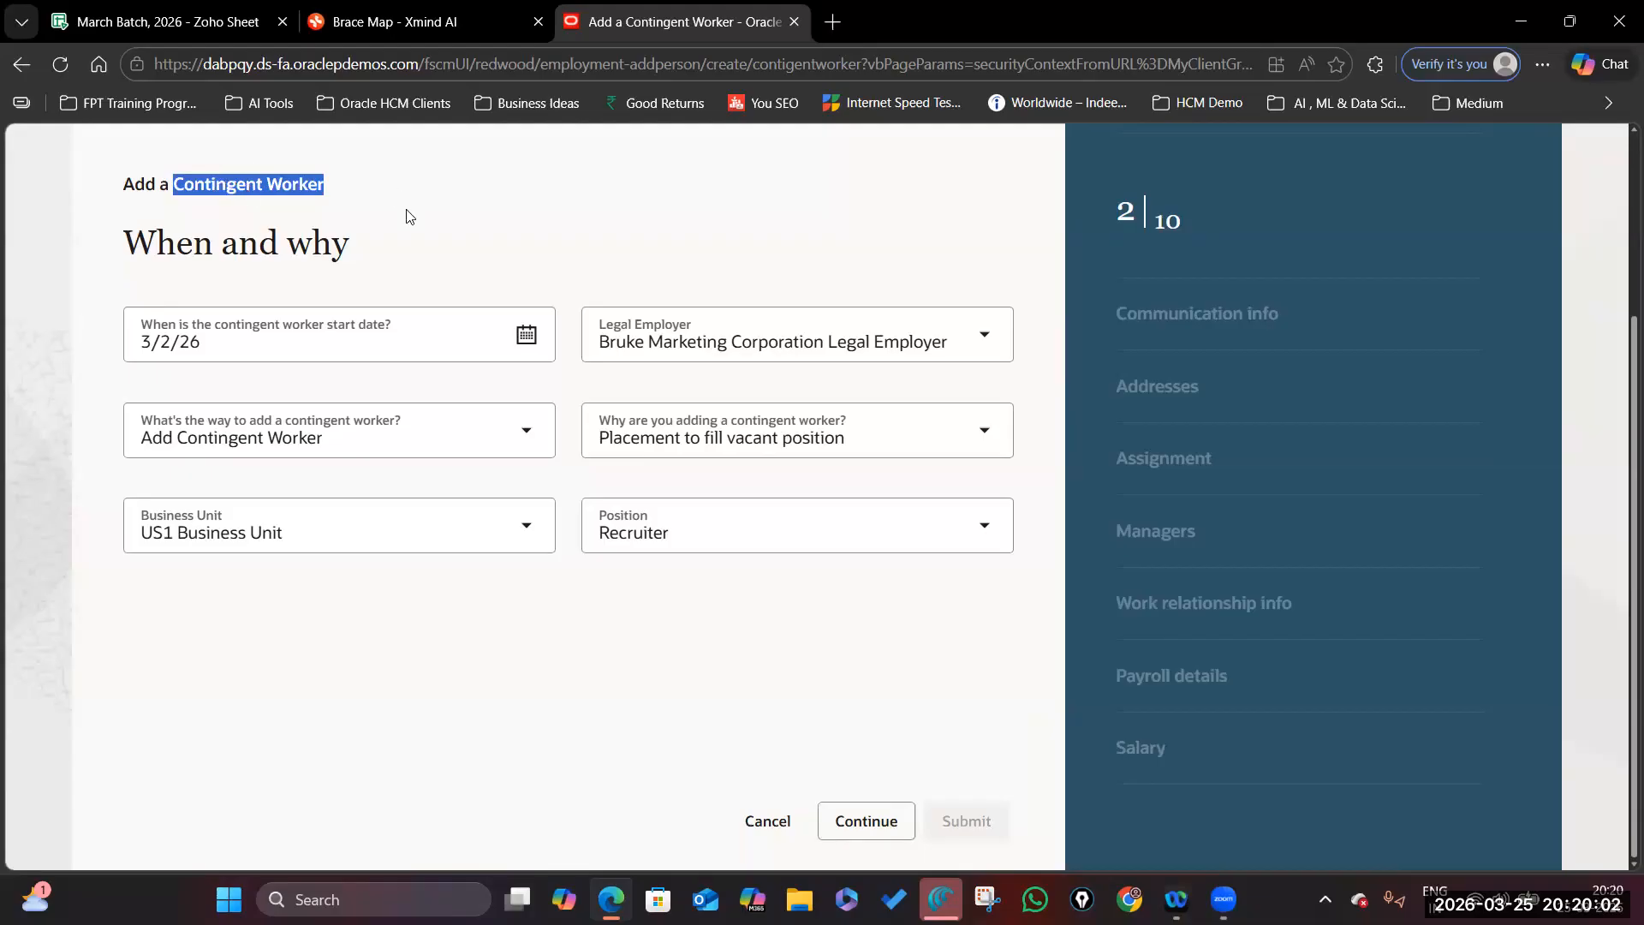
click(866, 820)
scroll(426, 454, up, 3)
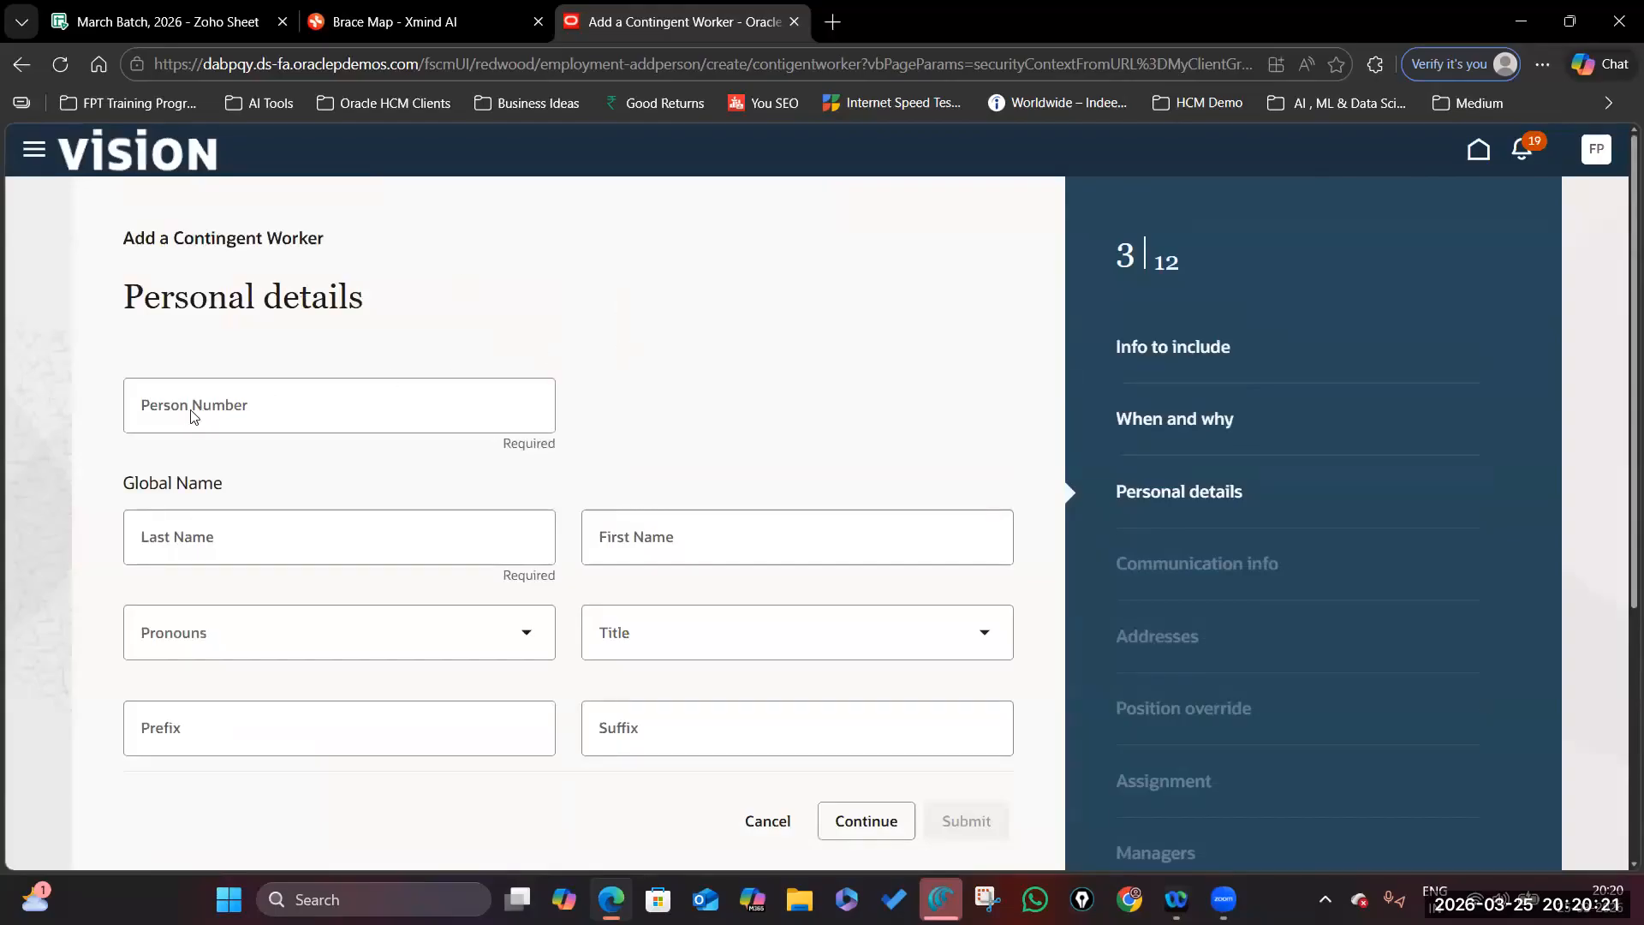
- Check the required Person Number field, then open Enterprise HCM Information and examine the Person Number Generation Method
click(459, 409)
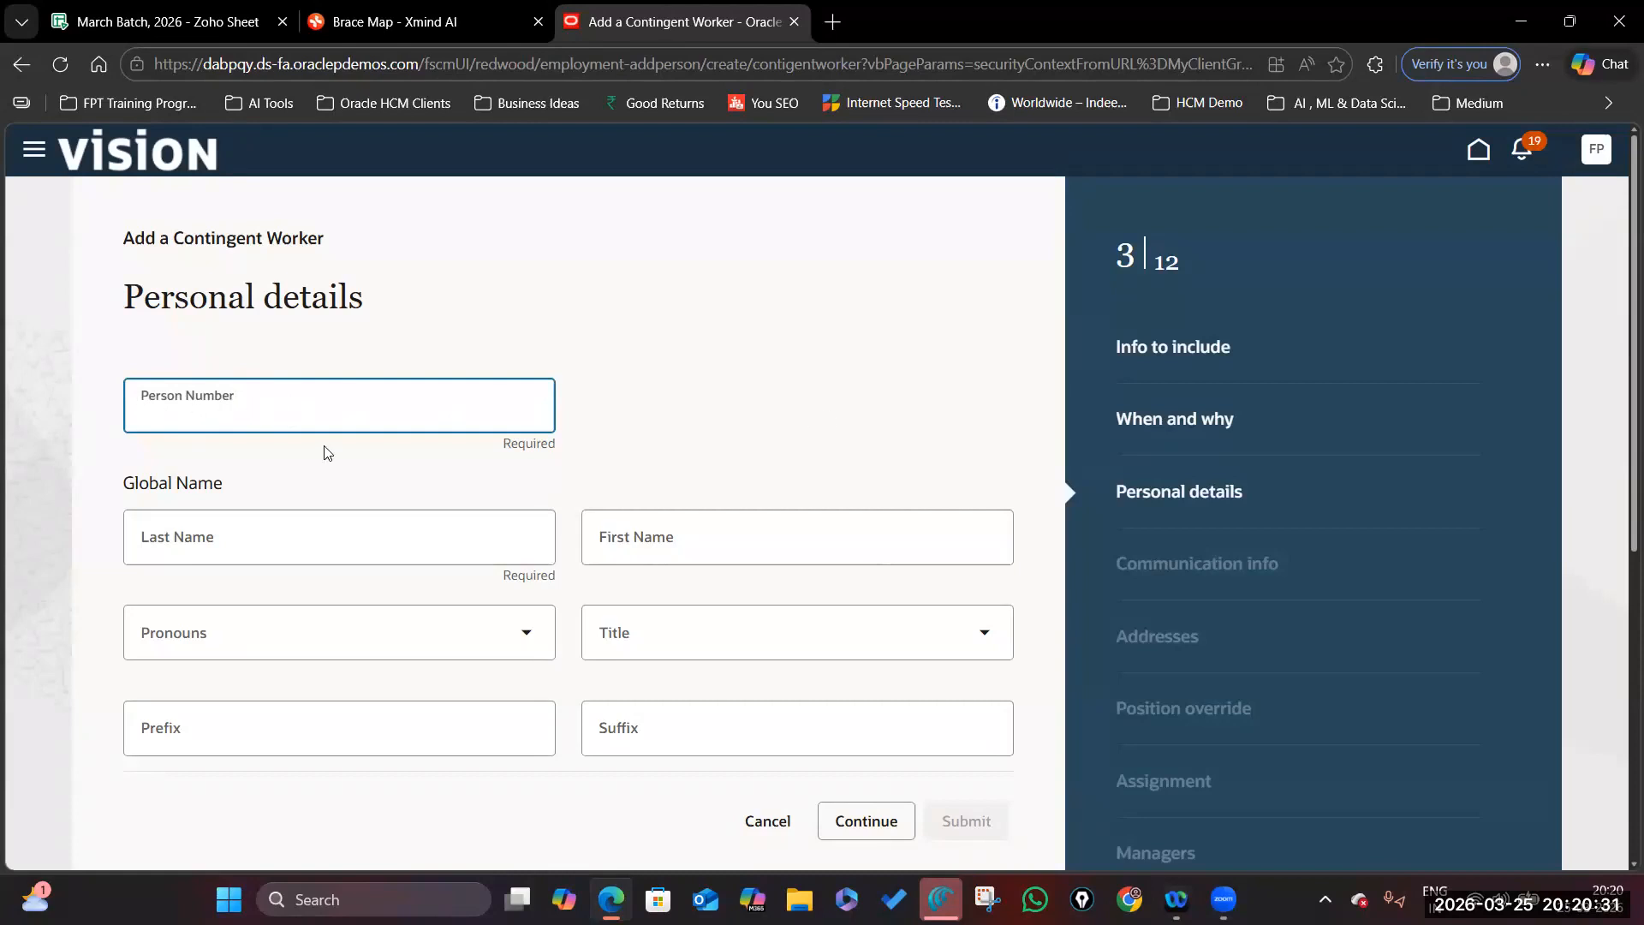
click(1596, 154)
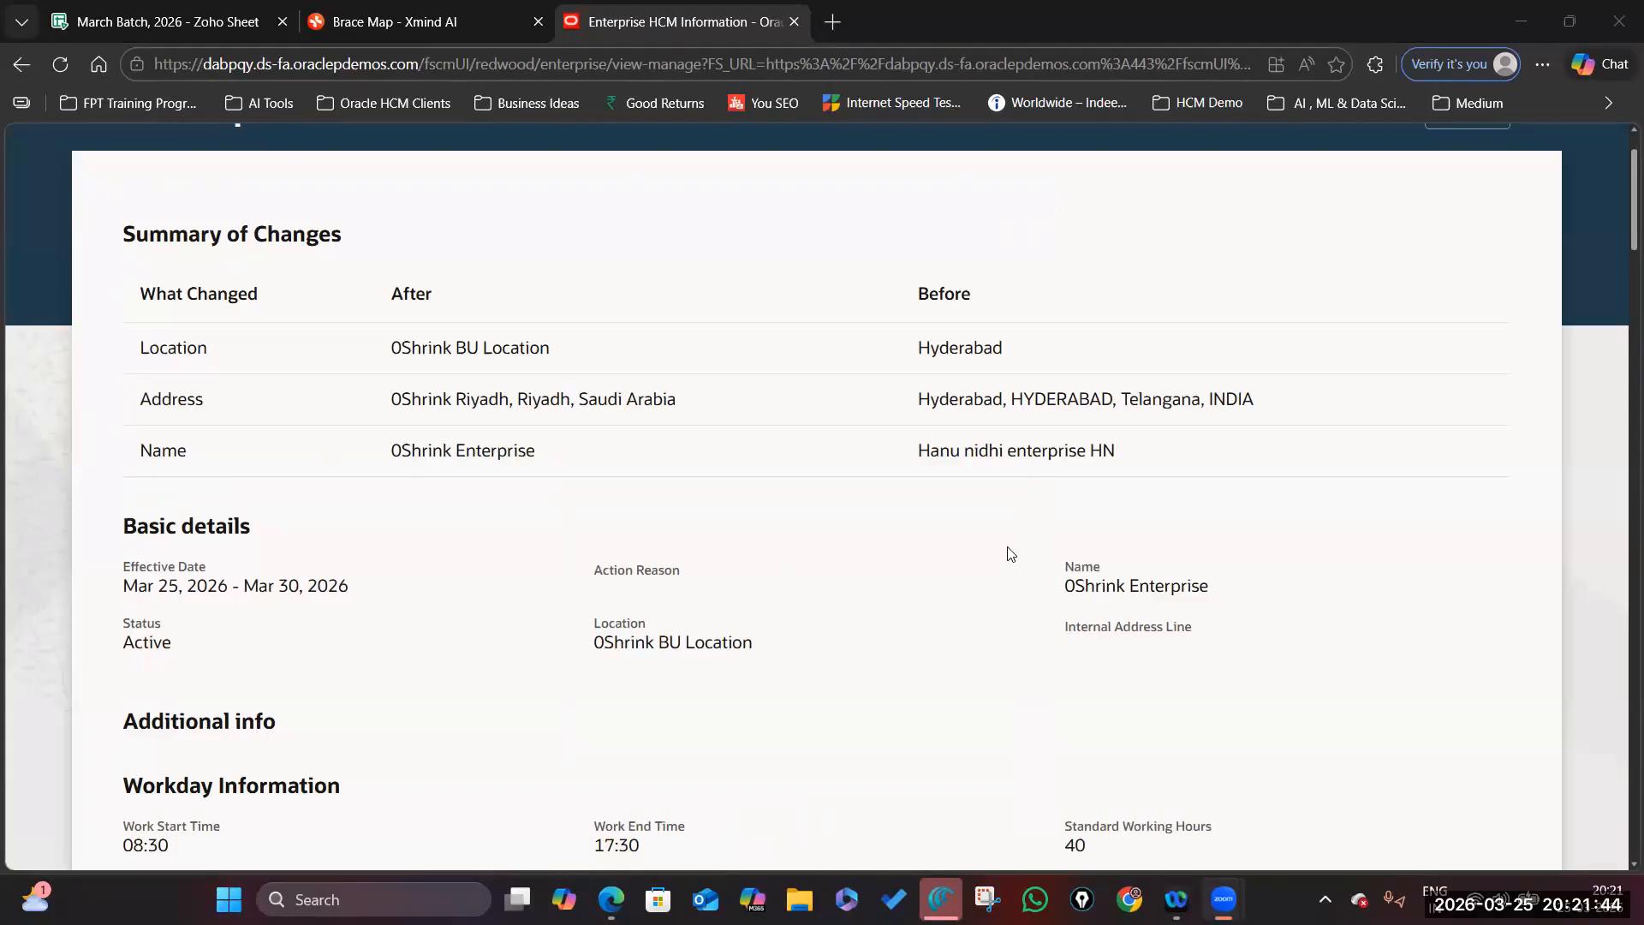
scroll(980, 554, down, 5)
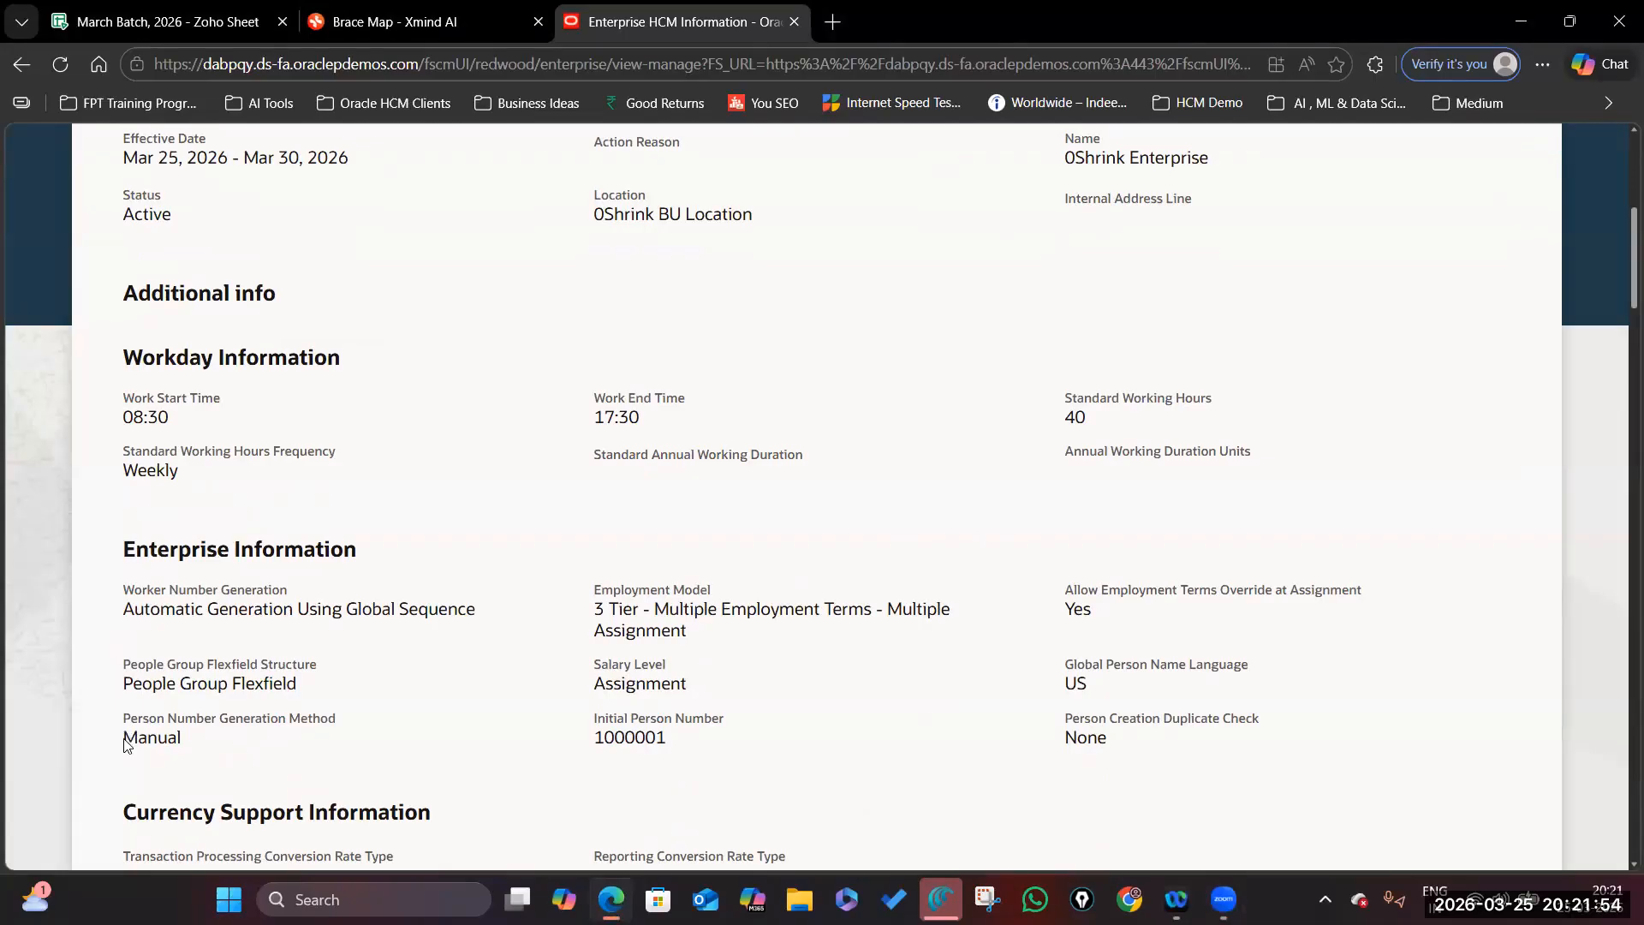
scroll(702, 569, up, 6)
- Correct the current enterprise record by renaming the enterprise to Hormel Foods and submit the correction
click(1383, 221)
click(1475, 270)
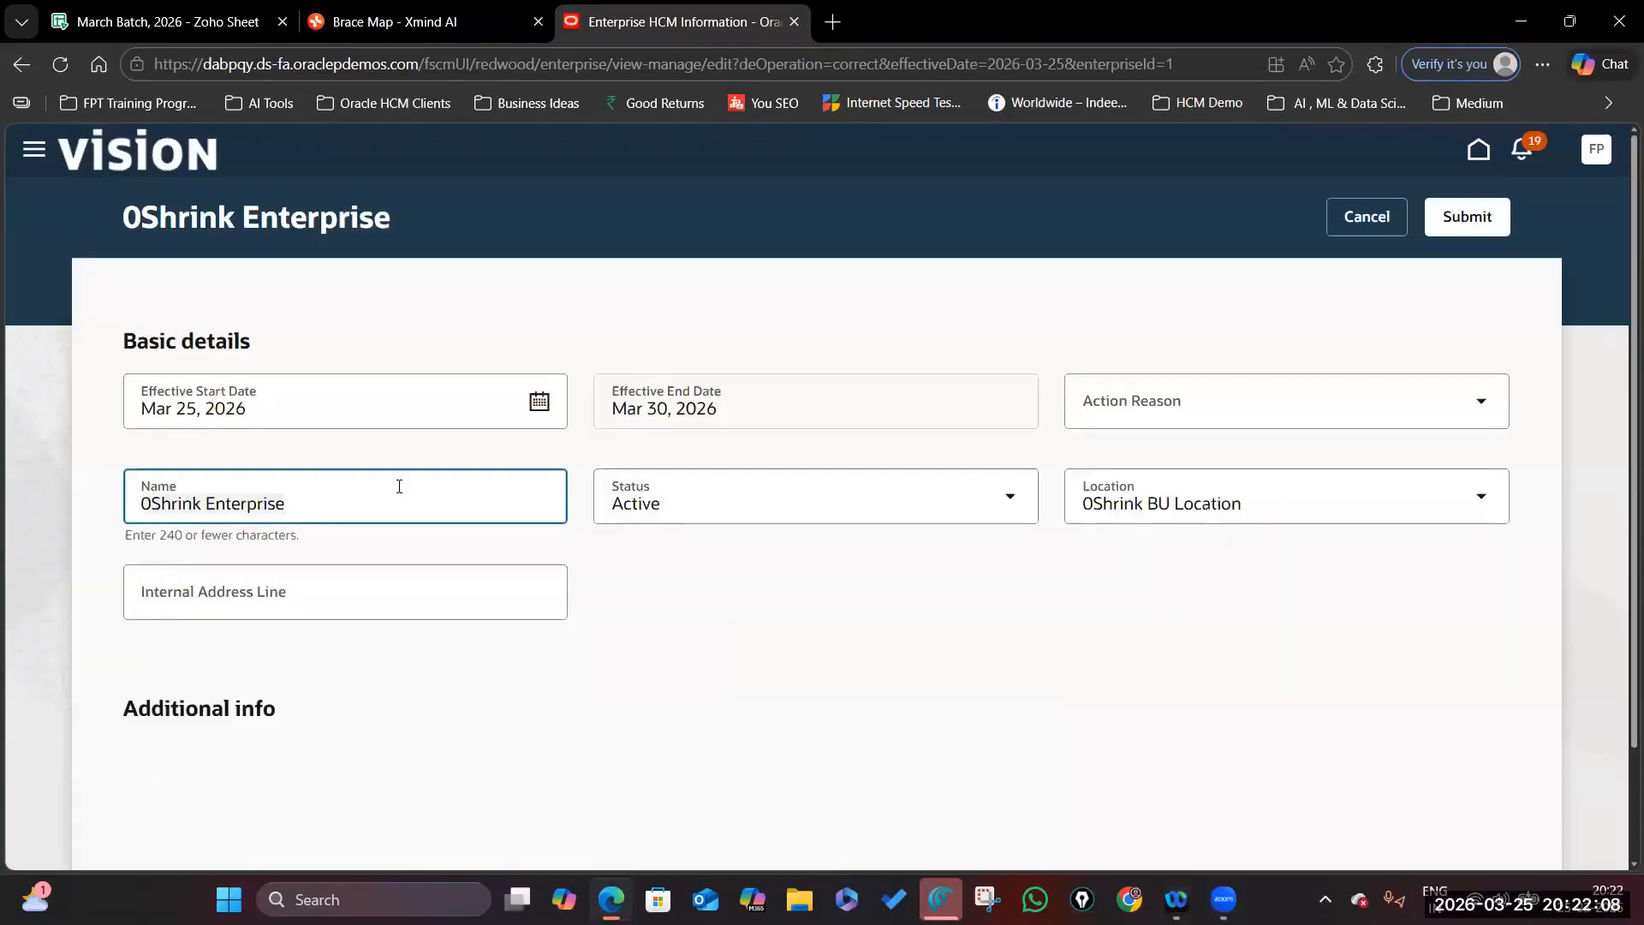
key(ctrl+a)
key(BackSpace)
text(Hormel Fo)
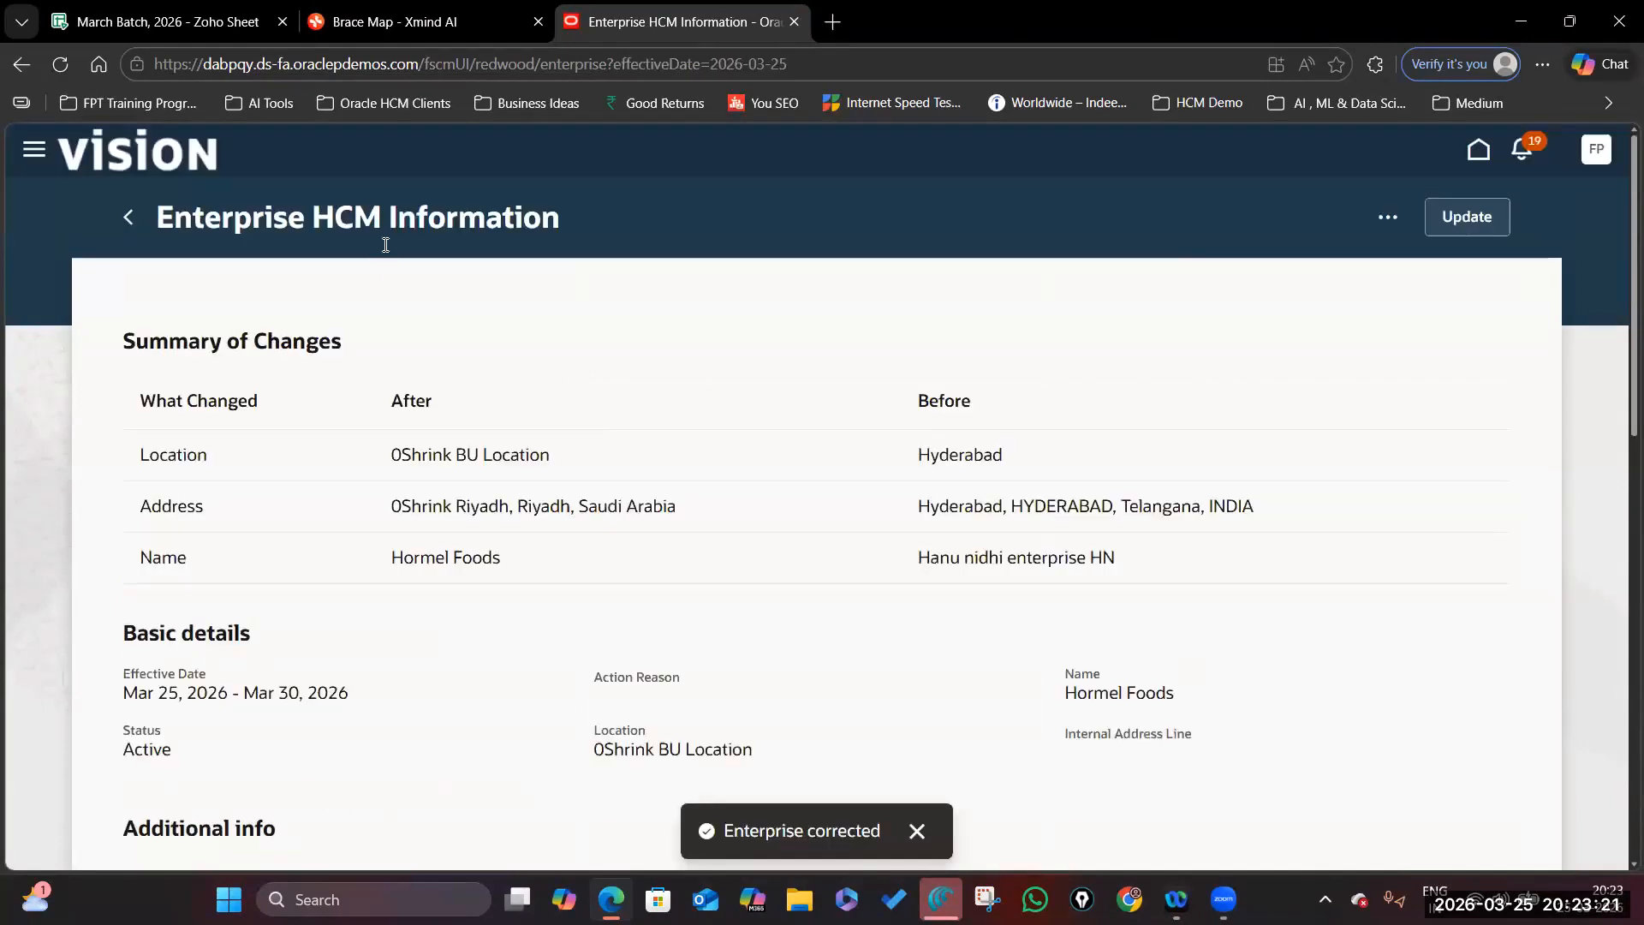
- Examine the corrected enterprise record's summary of changes, basic details and history
scroll(301, 426, down, 8)
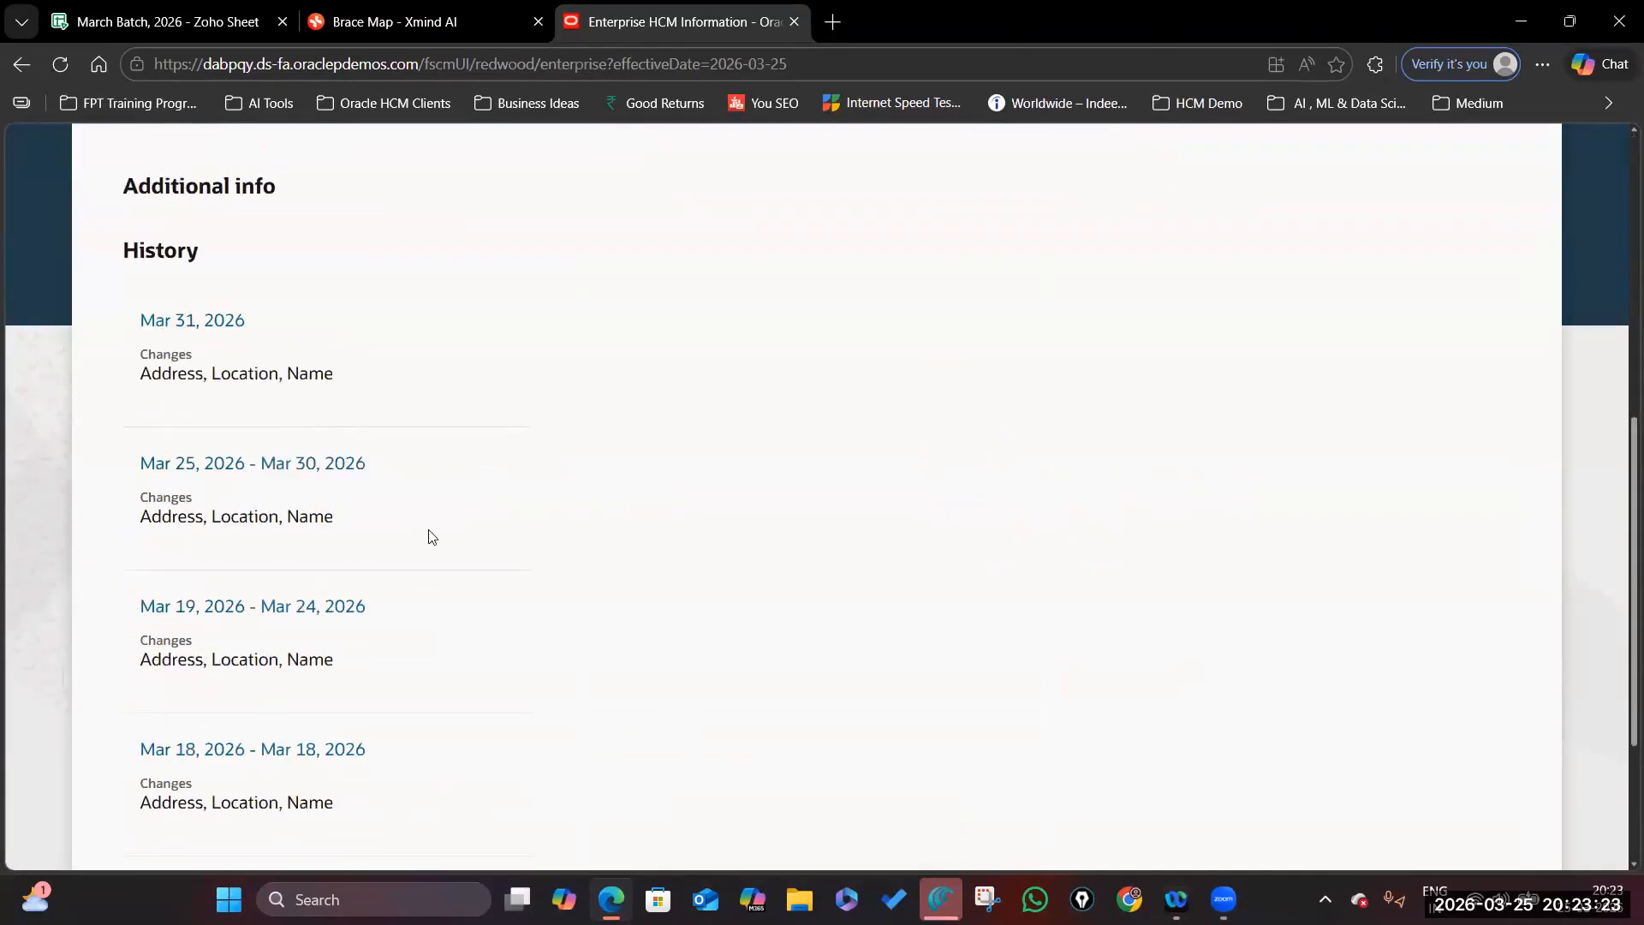
scroll(428, 533, up, 8)
scroll(319, 604, down, 6)
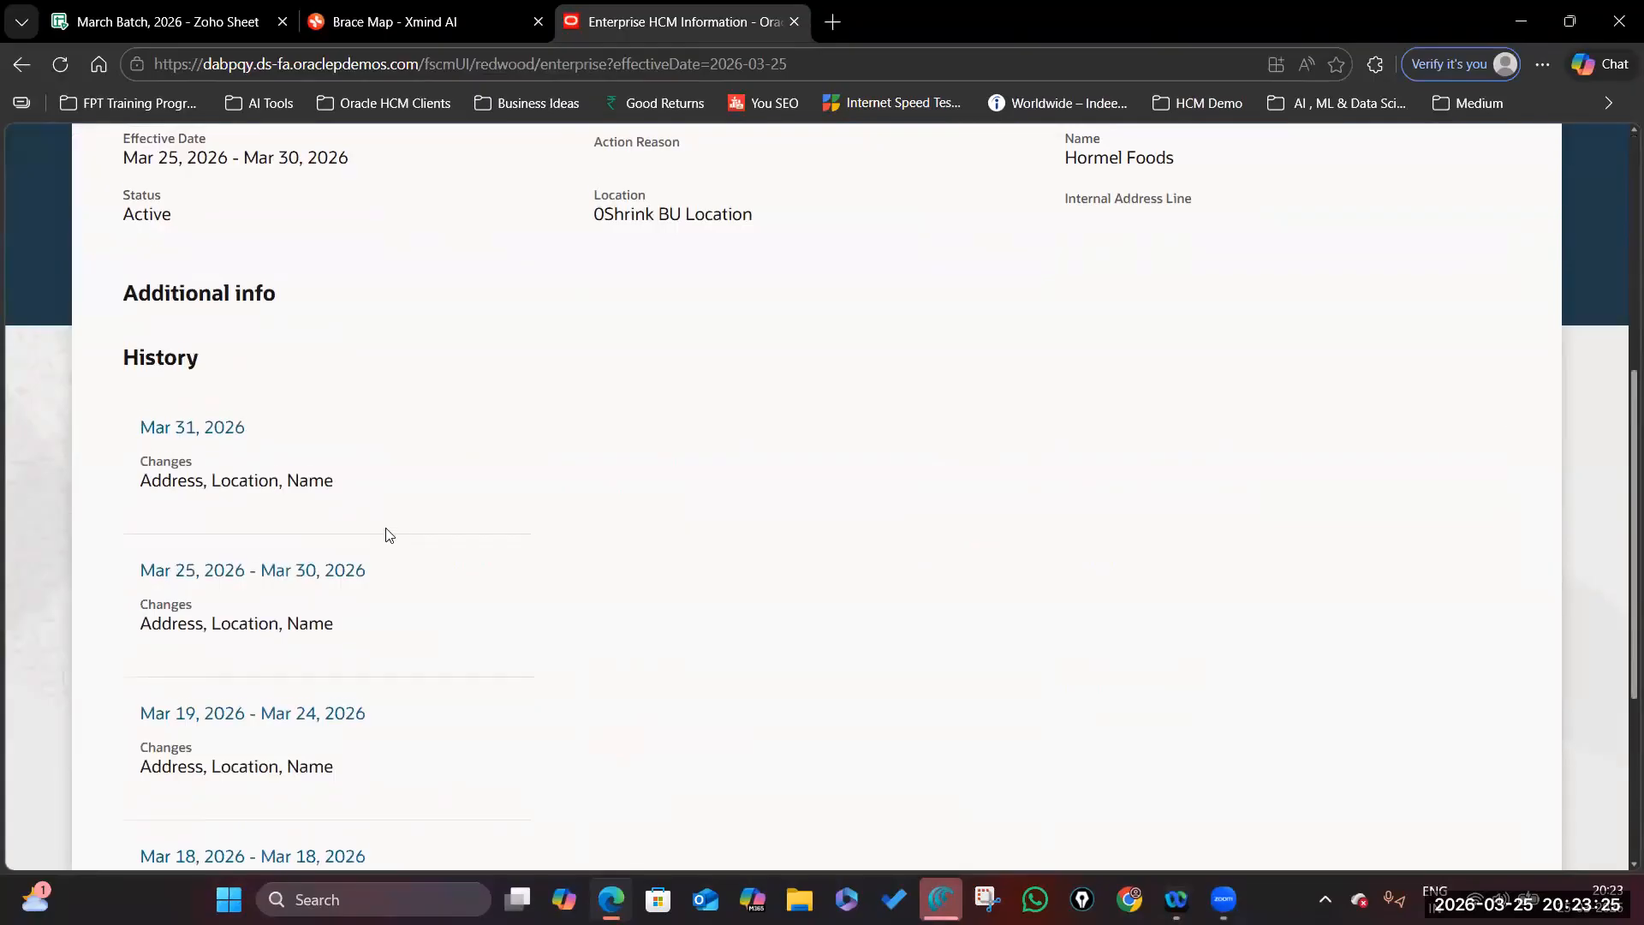
scroll(386, 535, down, 4)
scroll(385, 571, up, 10)
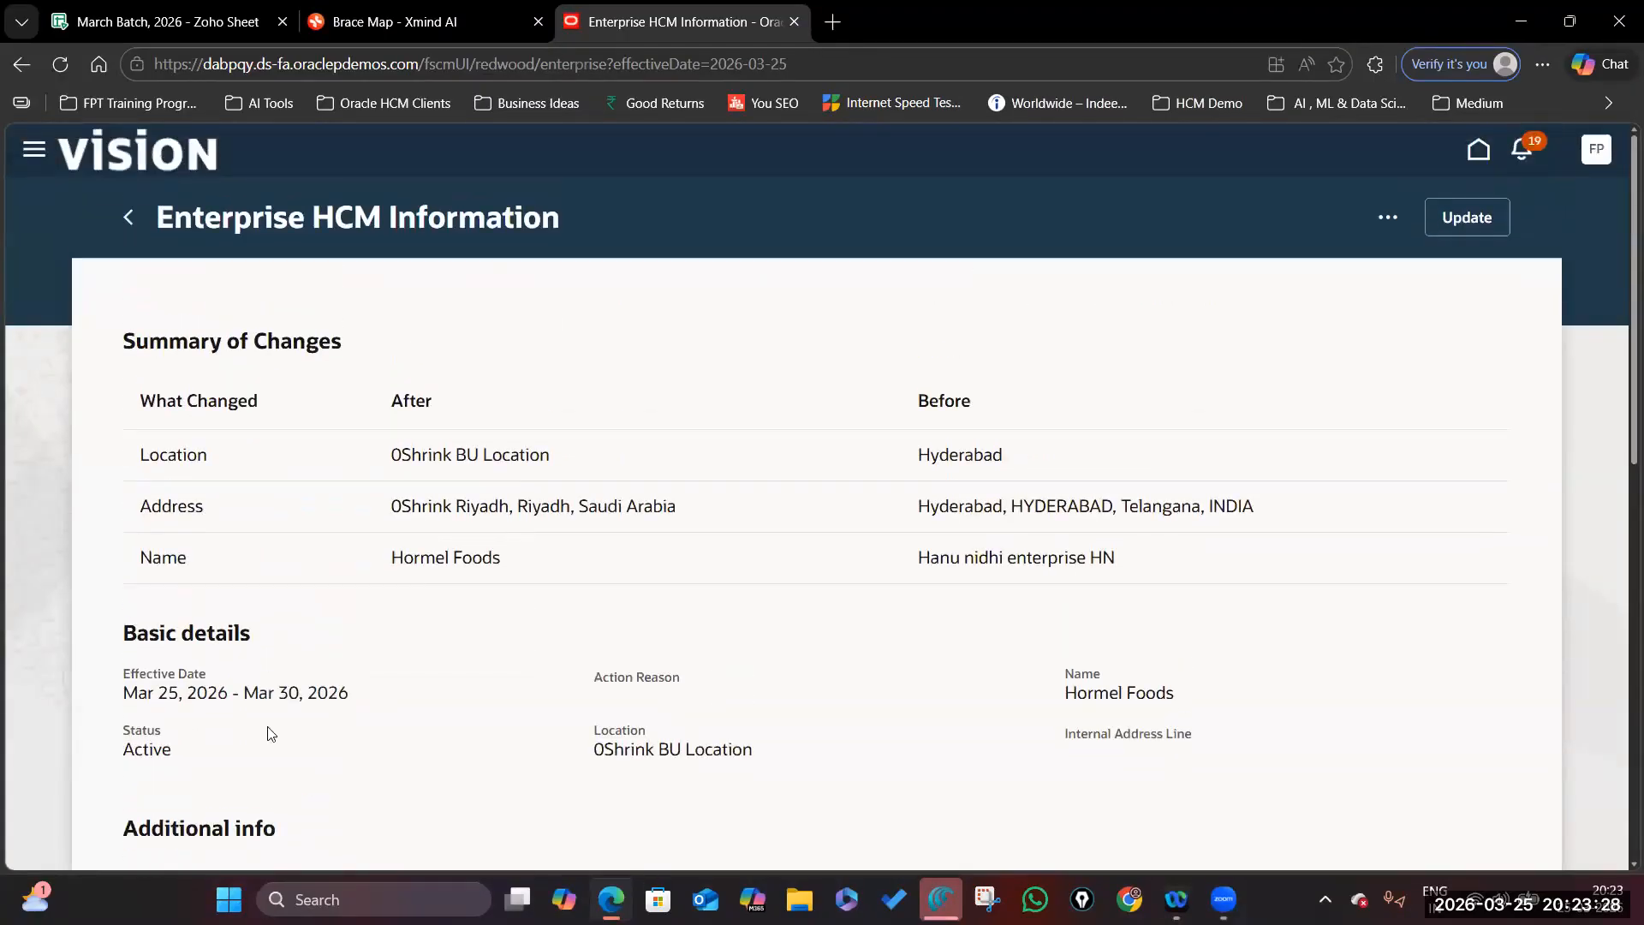
scroll(306, 672, down, 1)
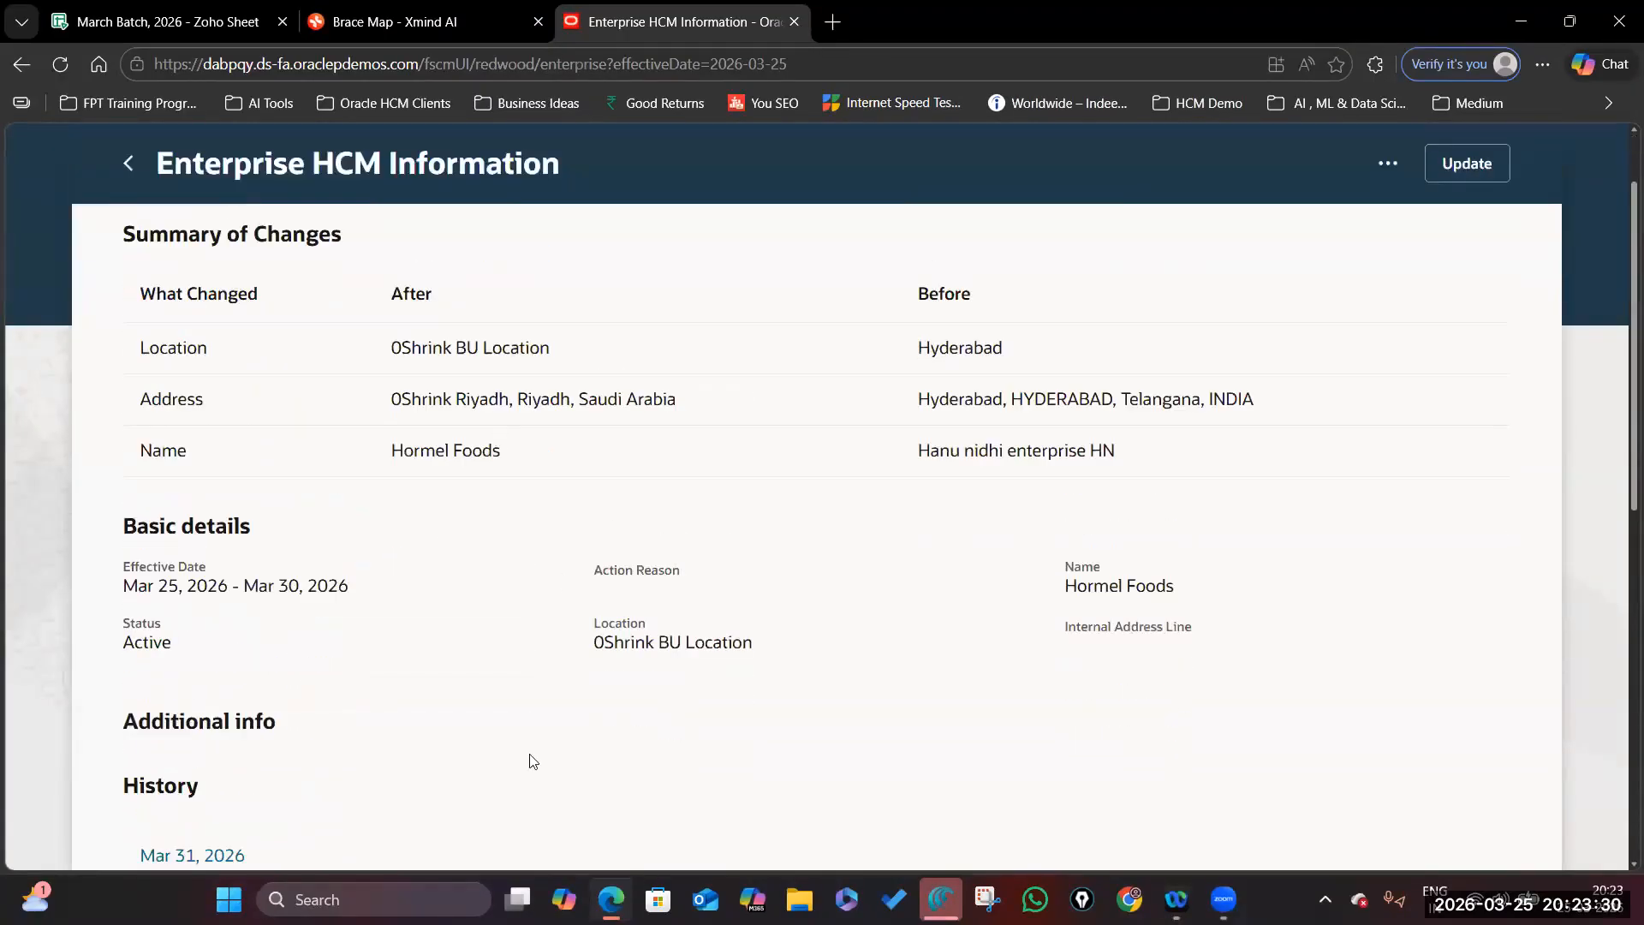
scroll(760, 554, up, 1)
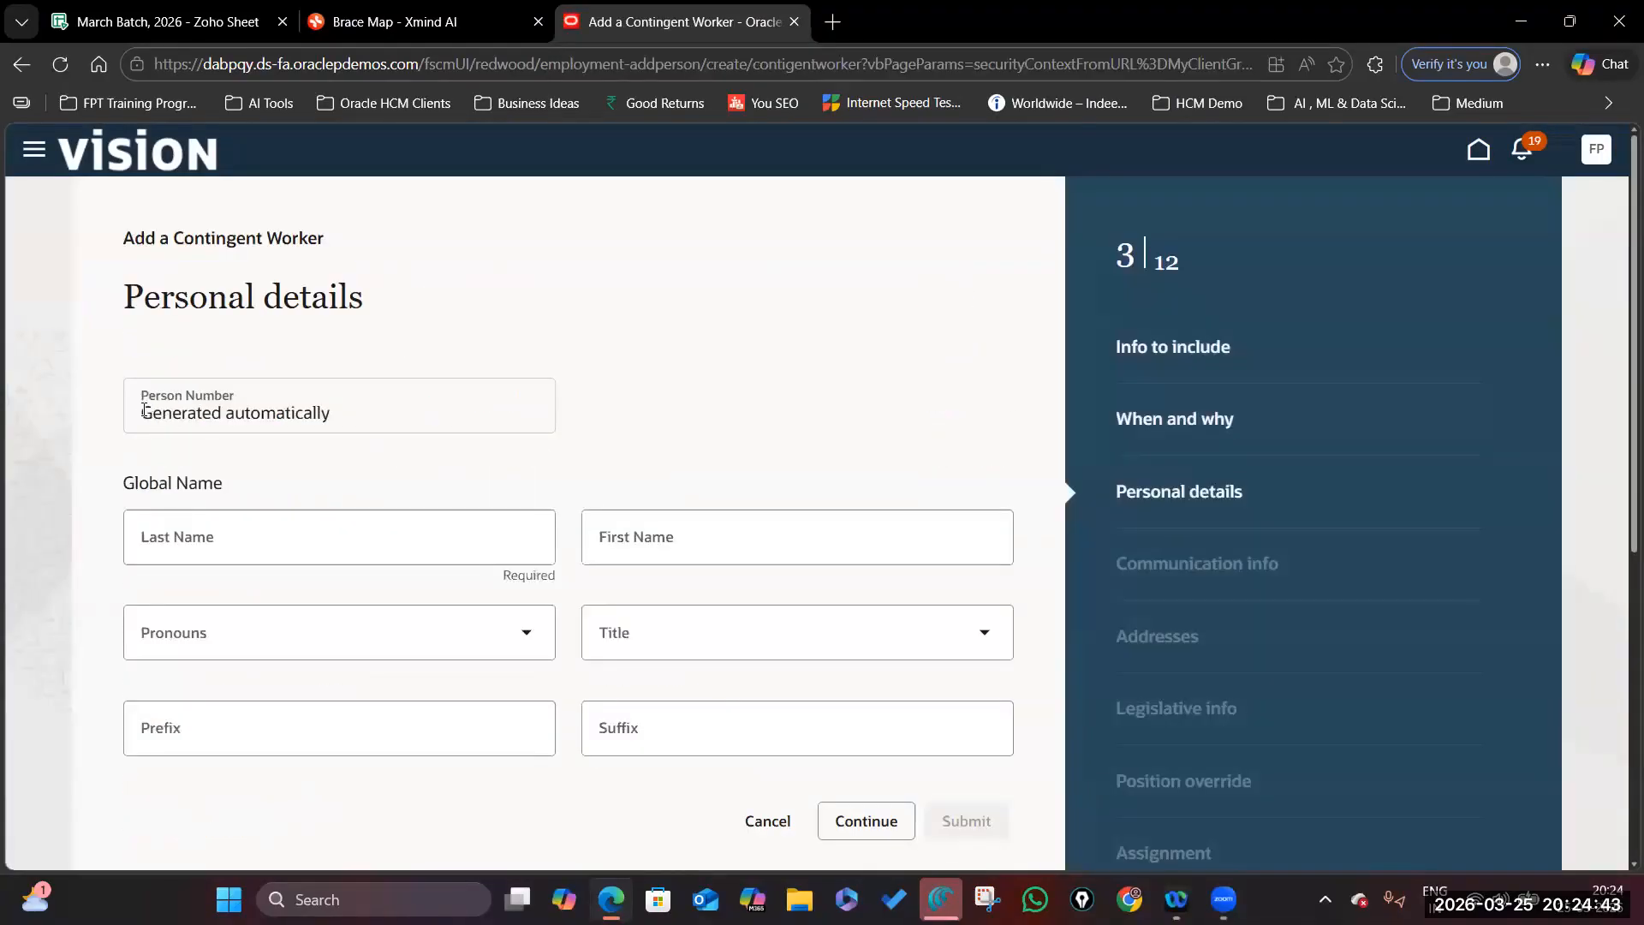
- Fill in the worker's last and first name using Fake Address Generator in a new tab, and set the pronouns to (She/Her)
click(145, 412)
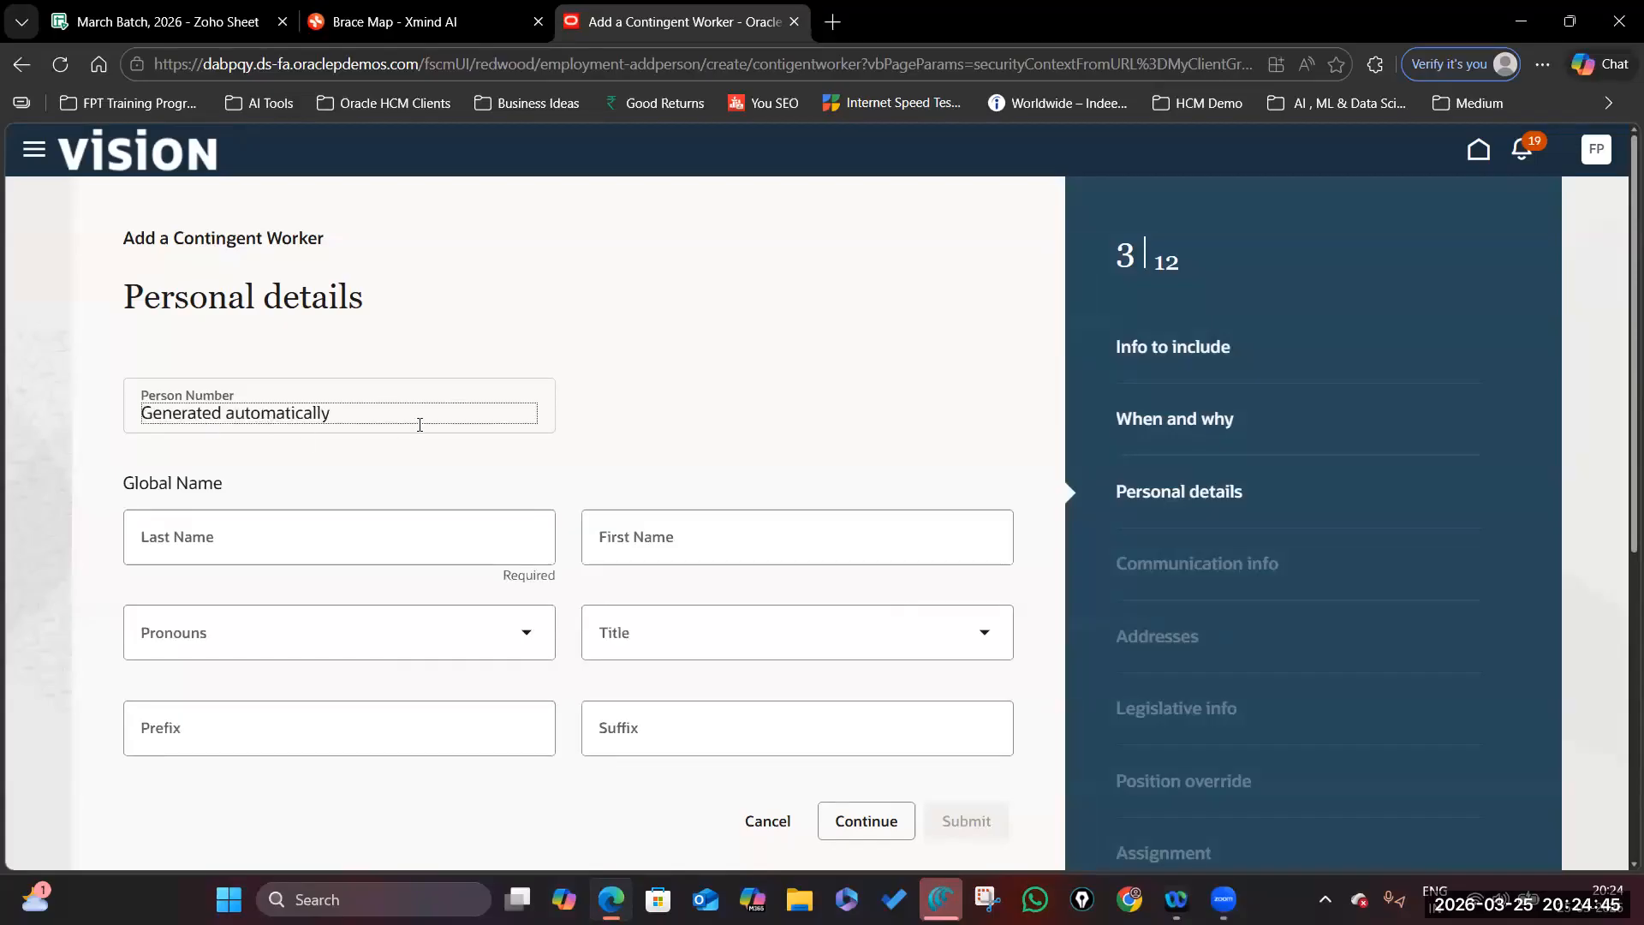
click(832, 22)
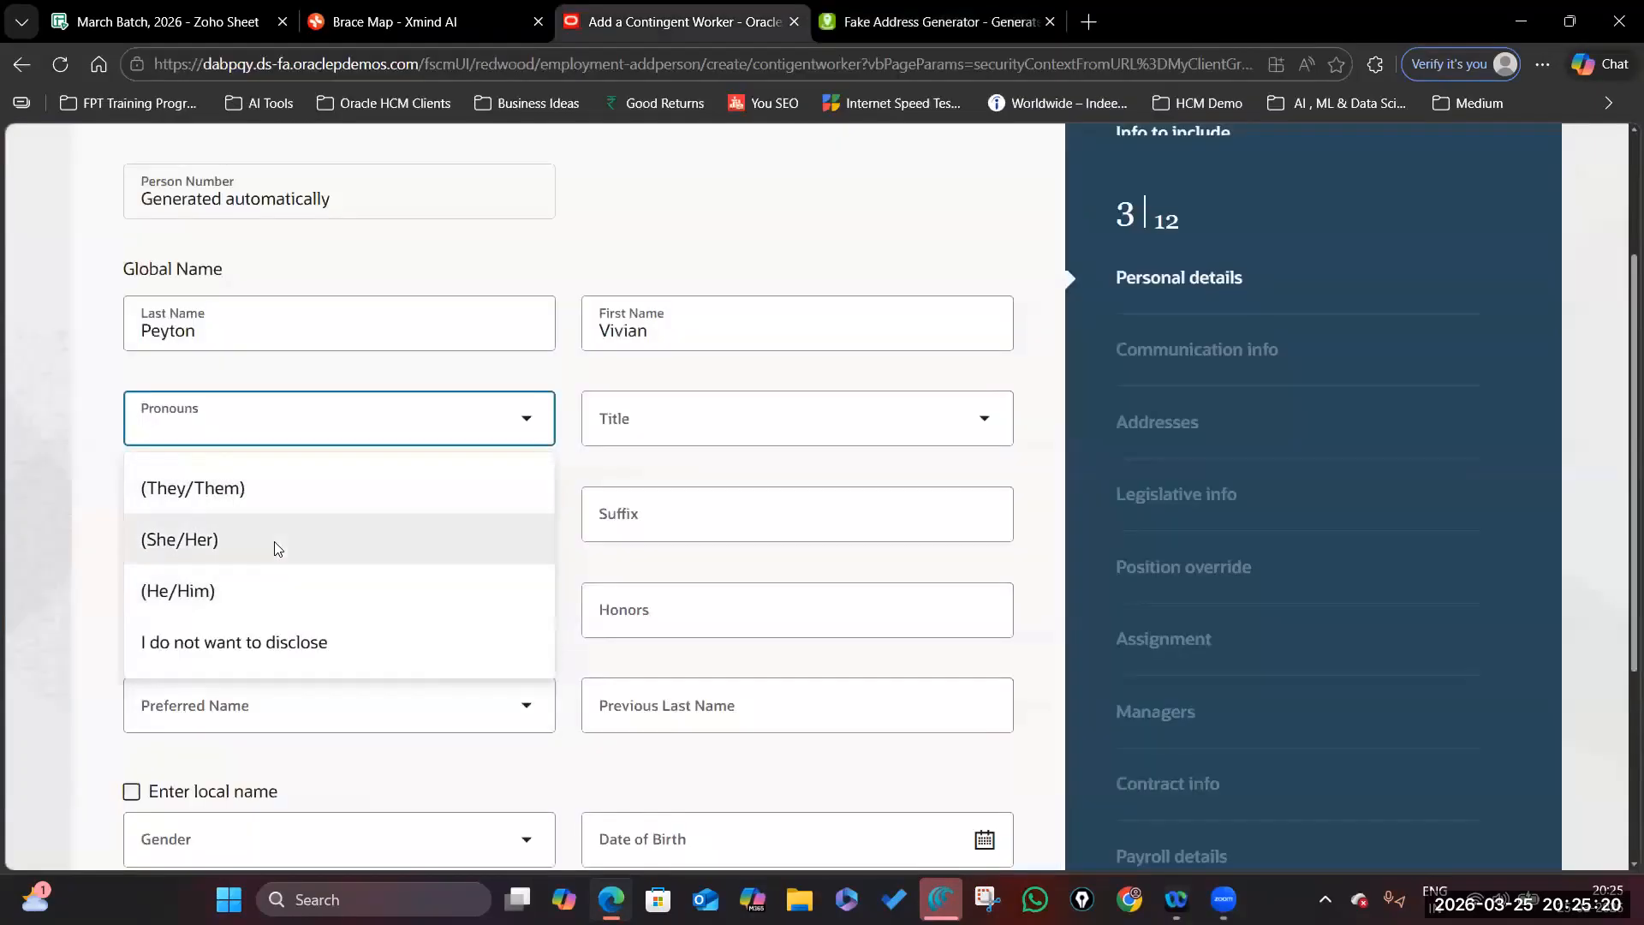
click(278, 548)
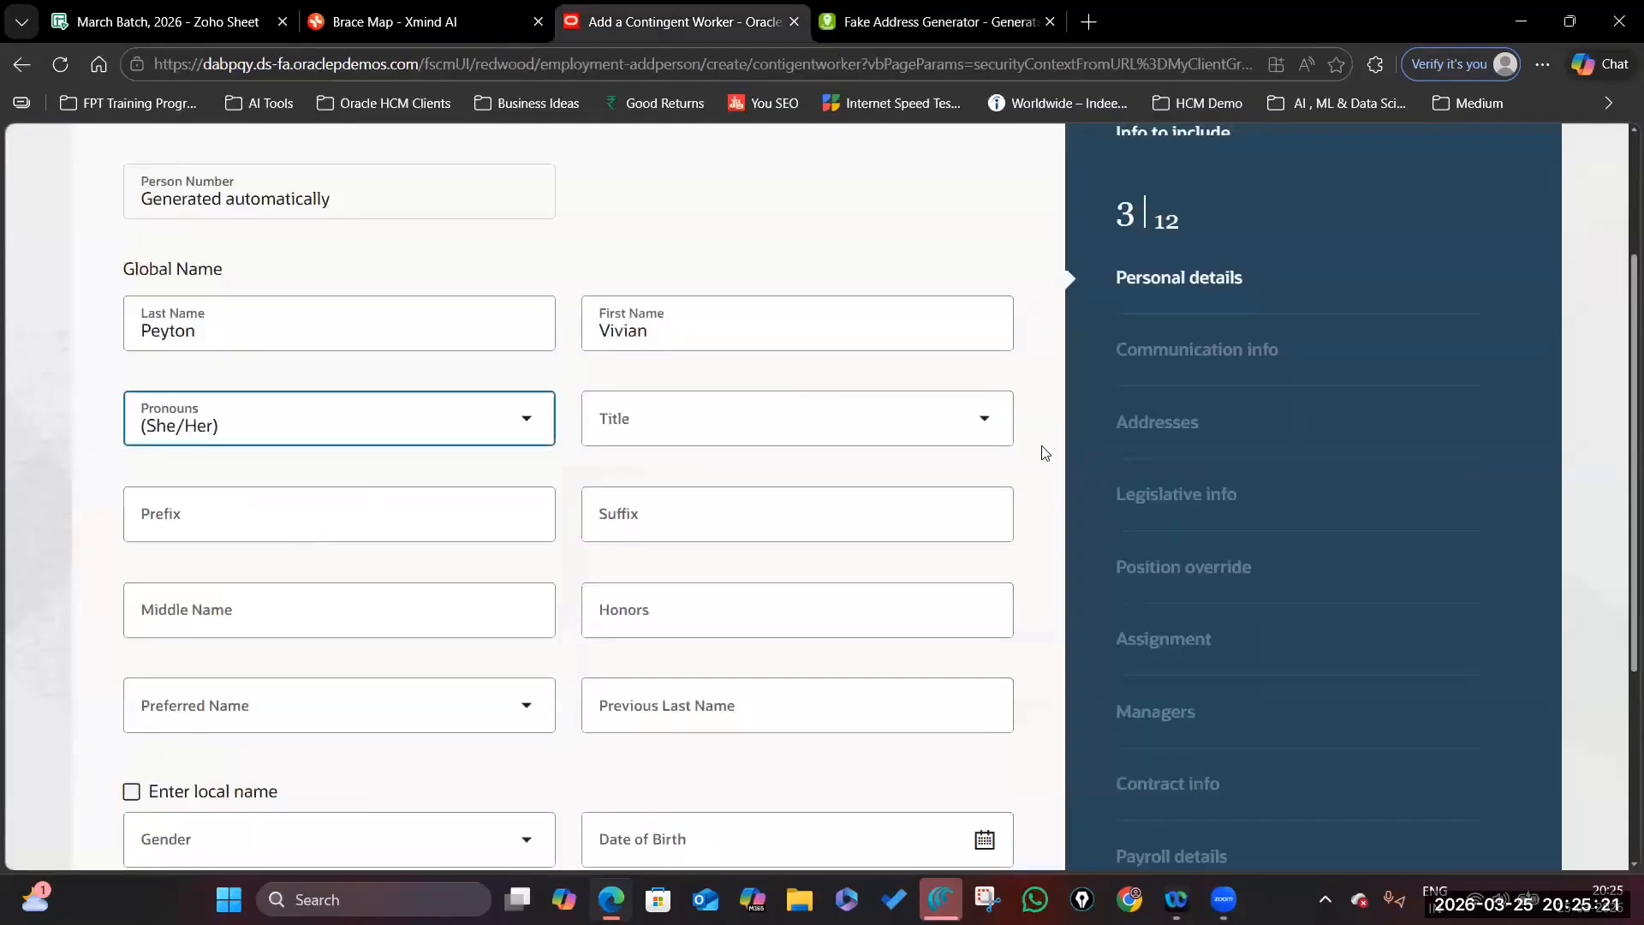
click(984, 419)
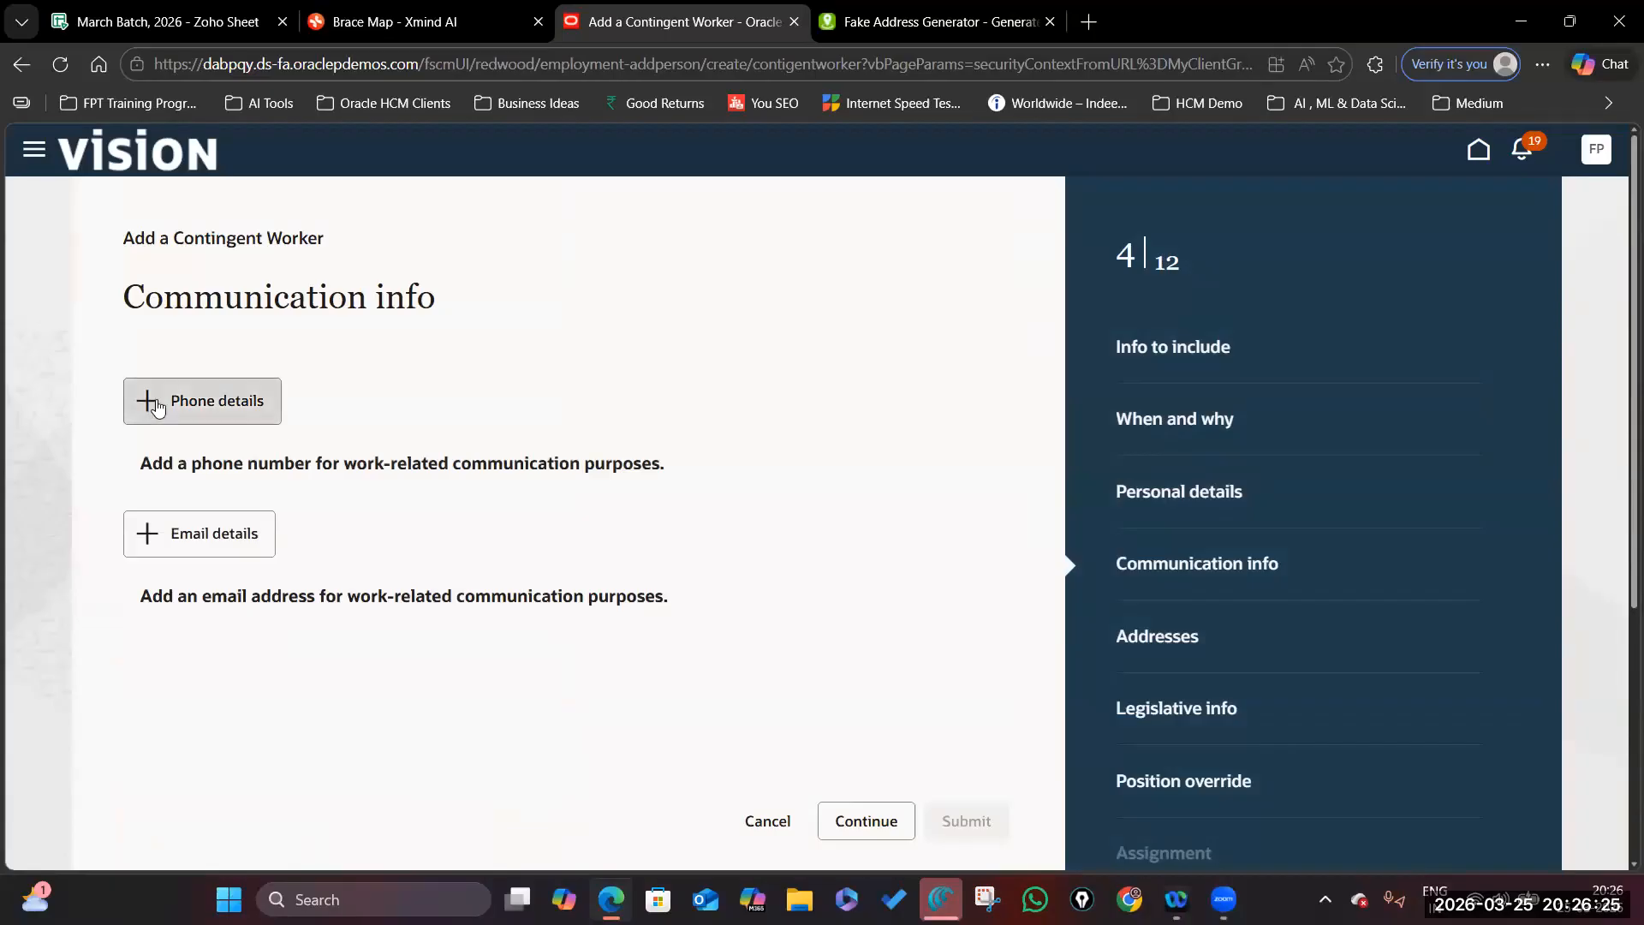
- Add a primary Work Phone with the phone number from Fake Address Generator, and start the worker's email details
click(157, 407)
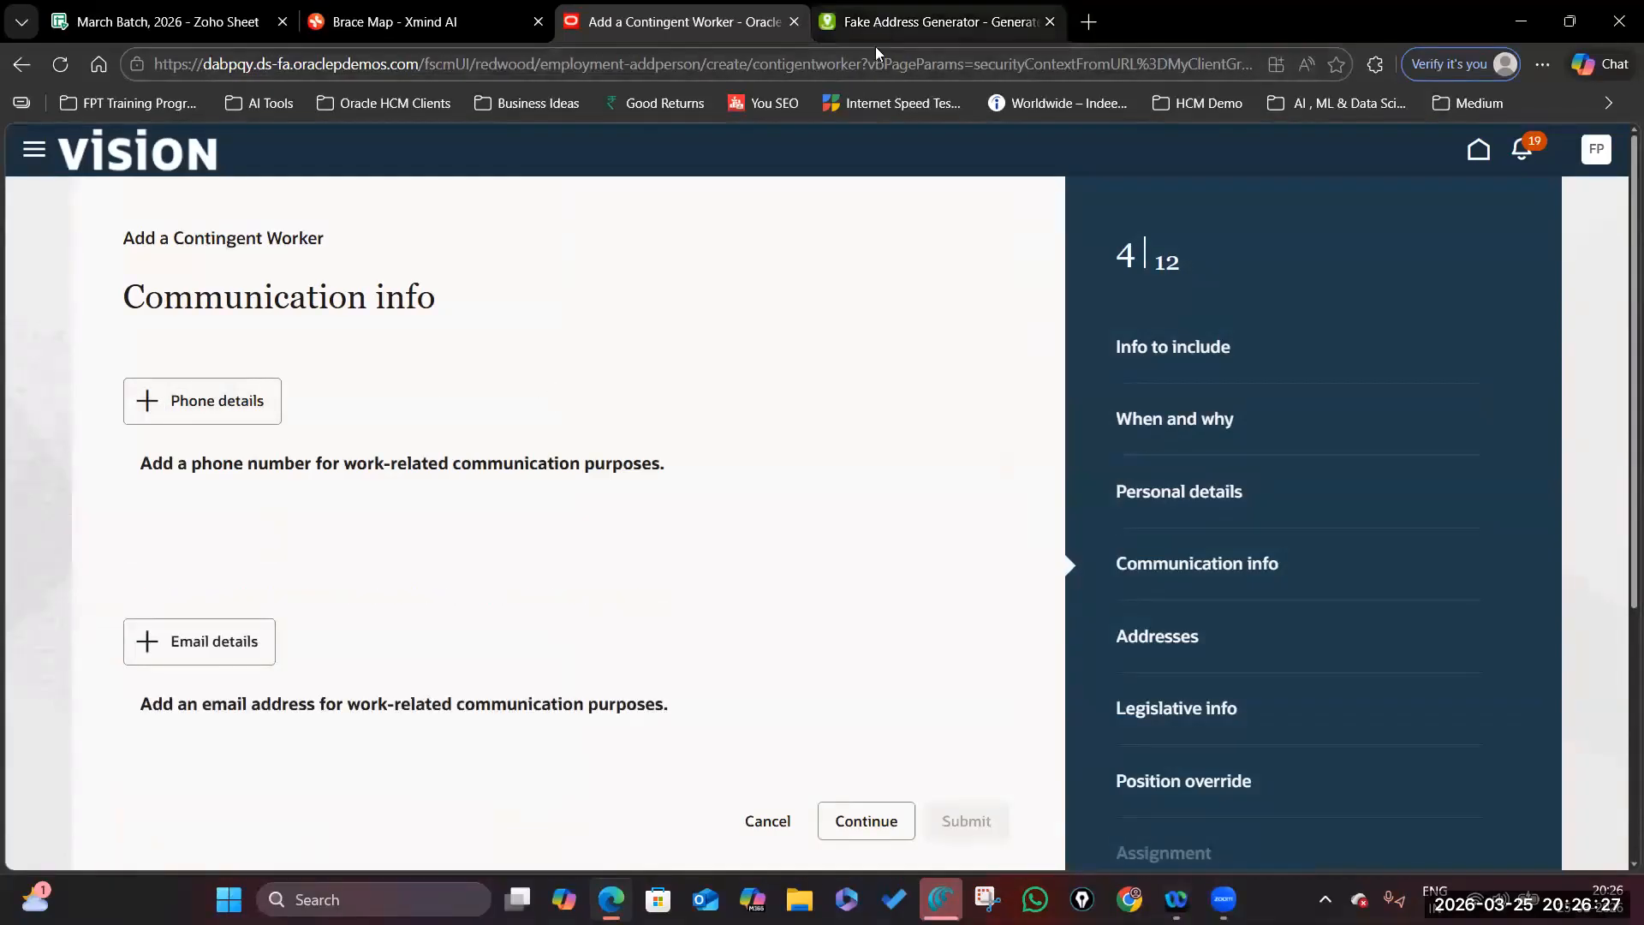
click(877, 28)
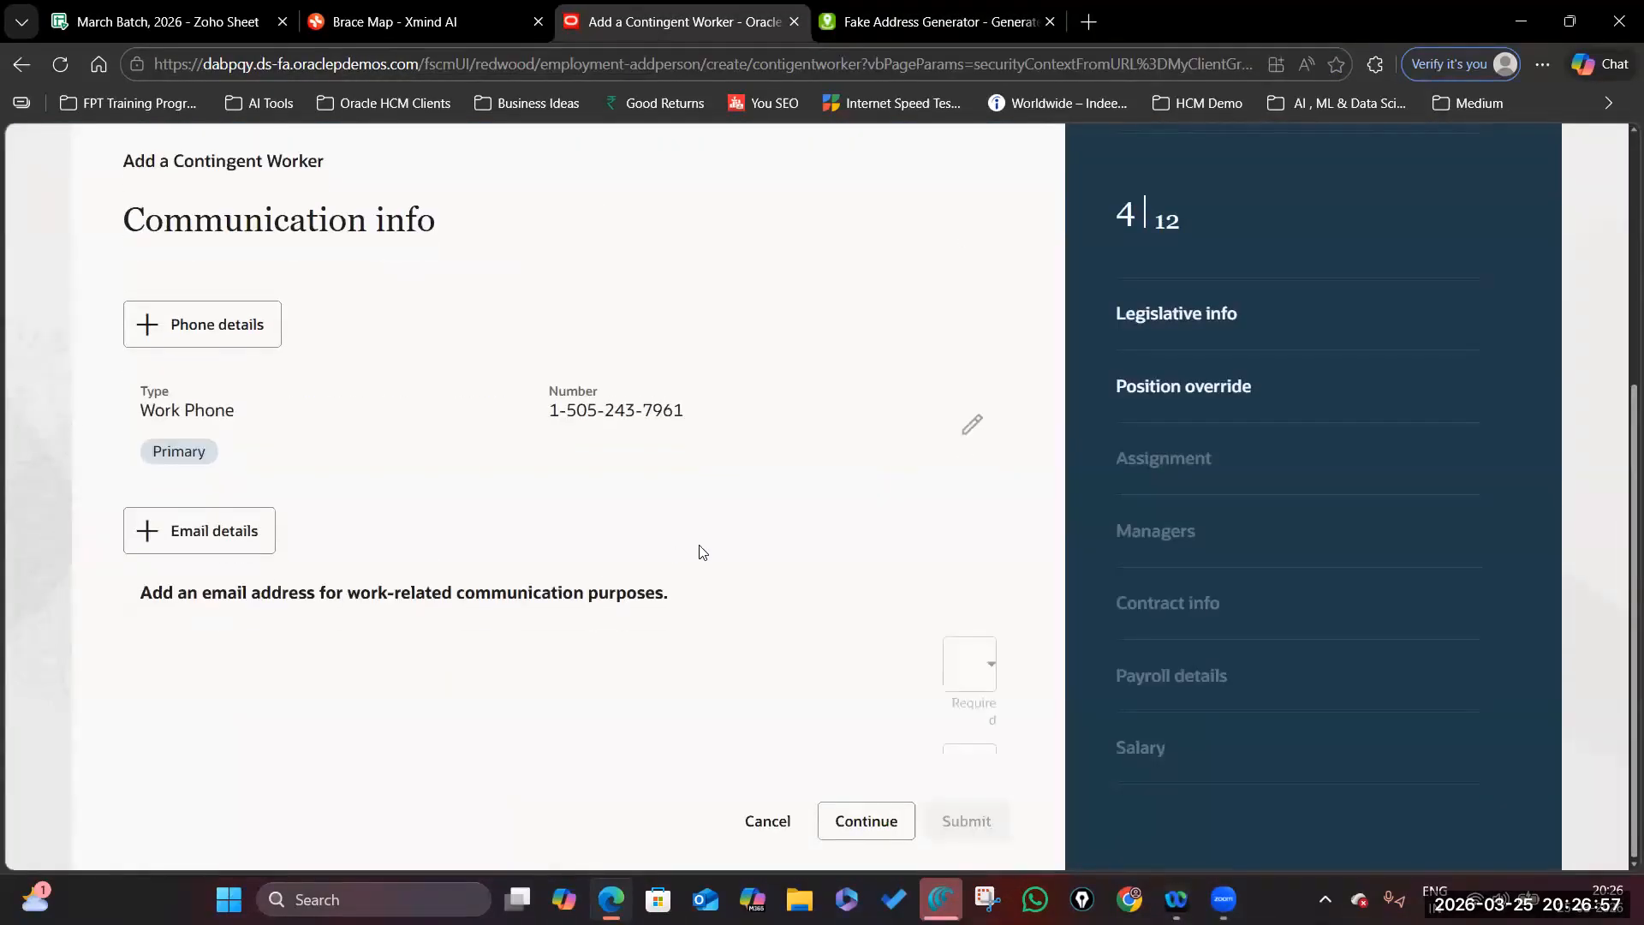
click(521, 593)
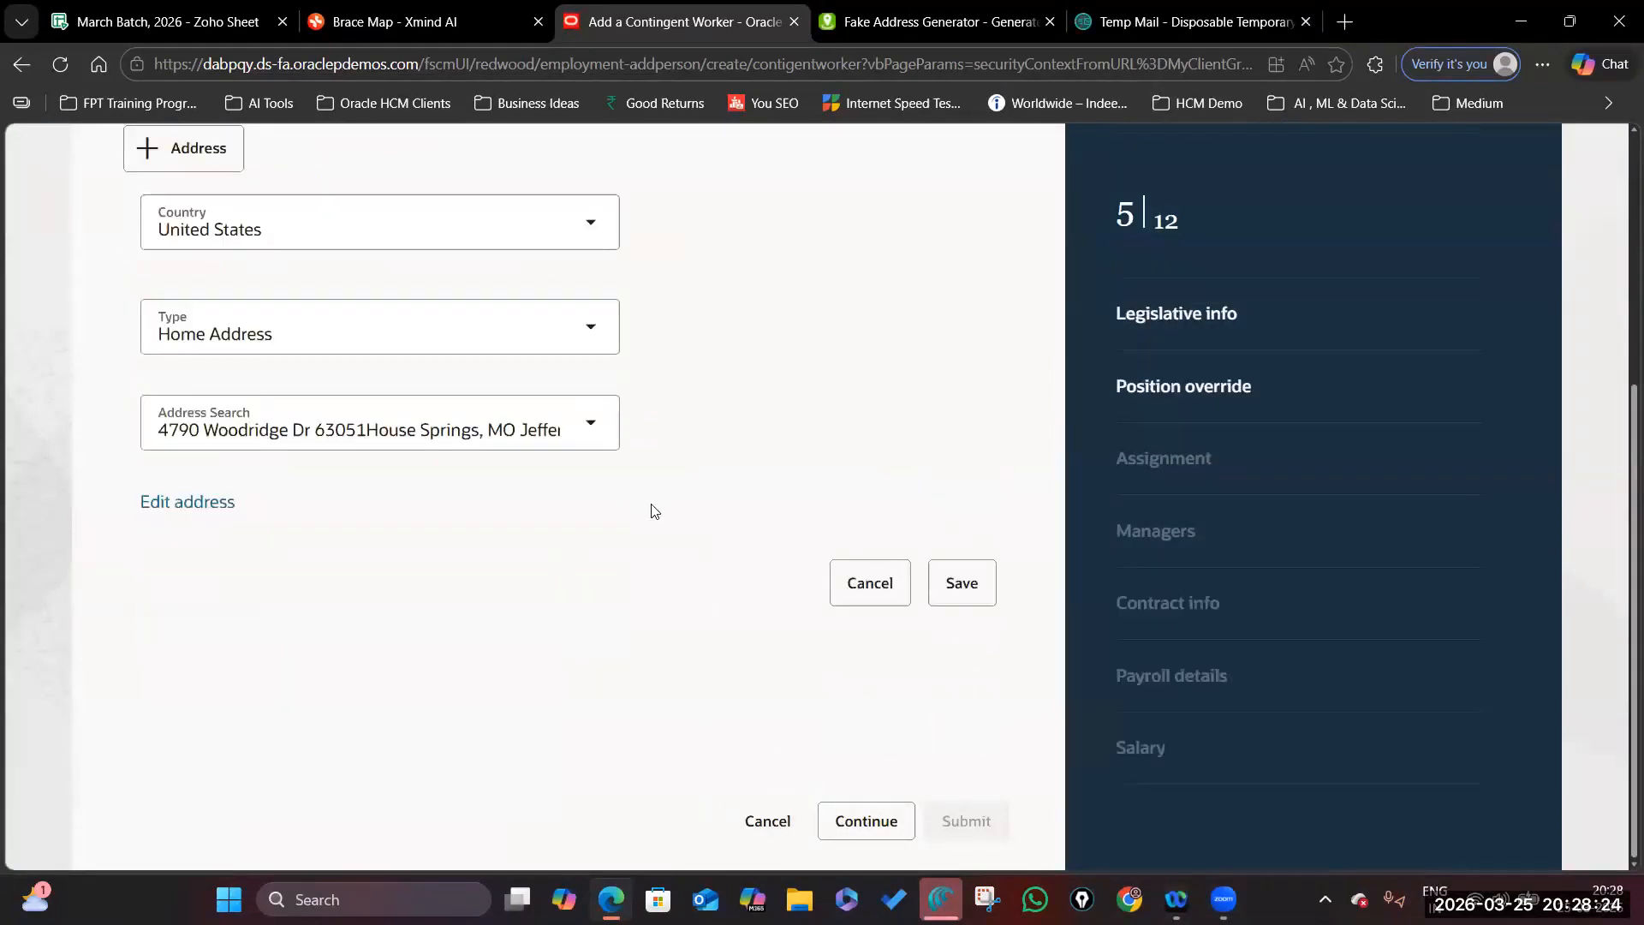
- Save the worker's United States Home Address in the Addresses section
scroll(327, 435, up, 1)
click(961, 700)
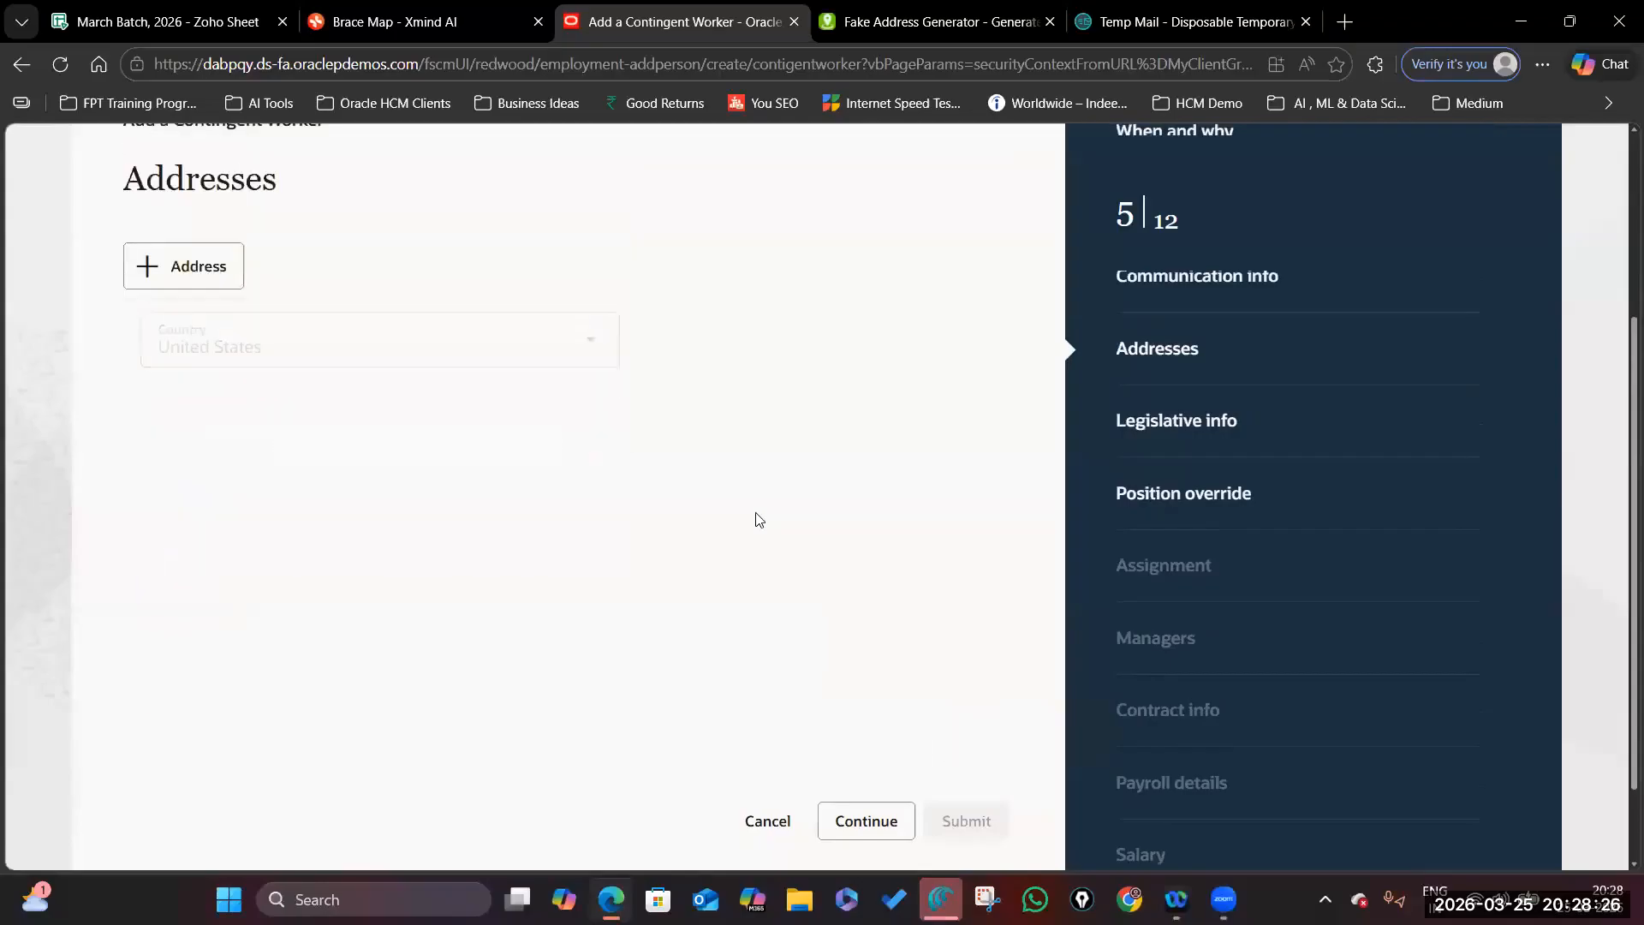
- Check the saved home address, continue to Legislative info, and set the marital status to Married
scroll(328, 481, up, 2)
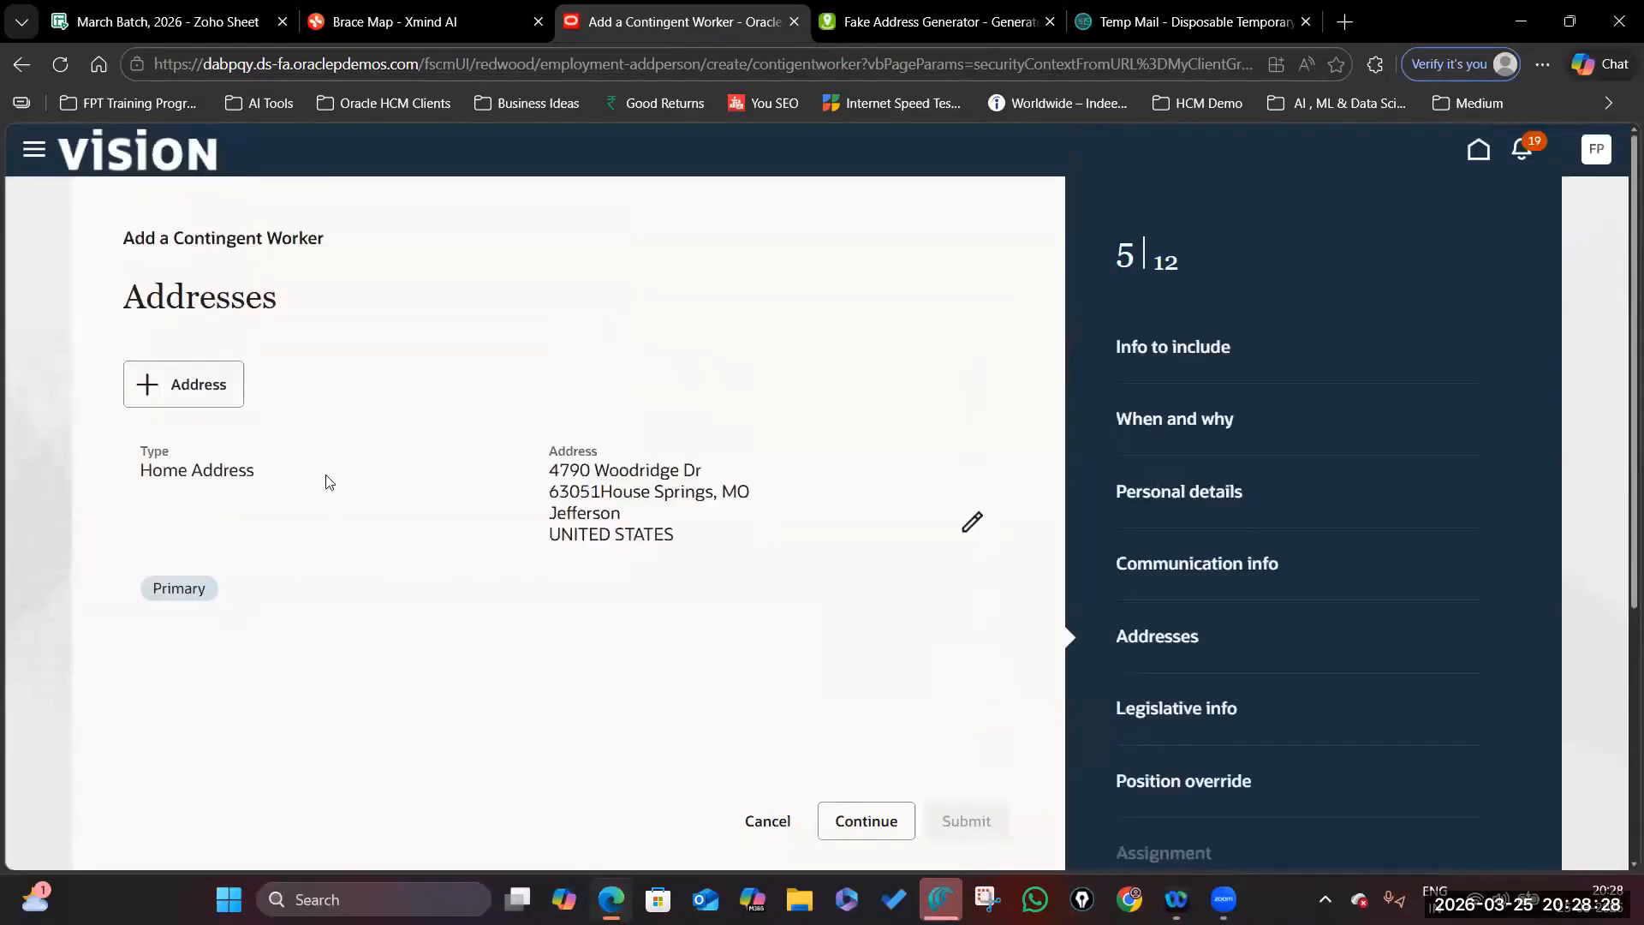
scroll(568, 548, down, 3)
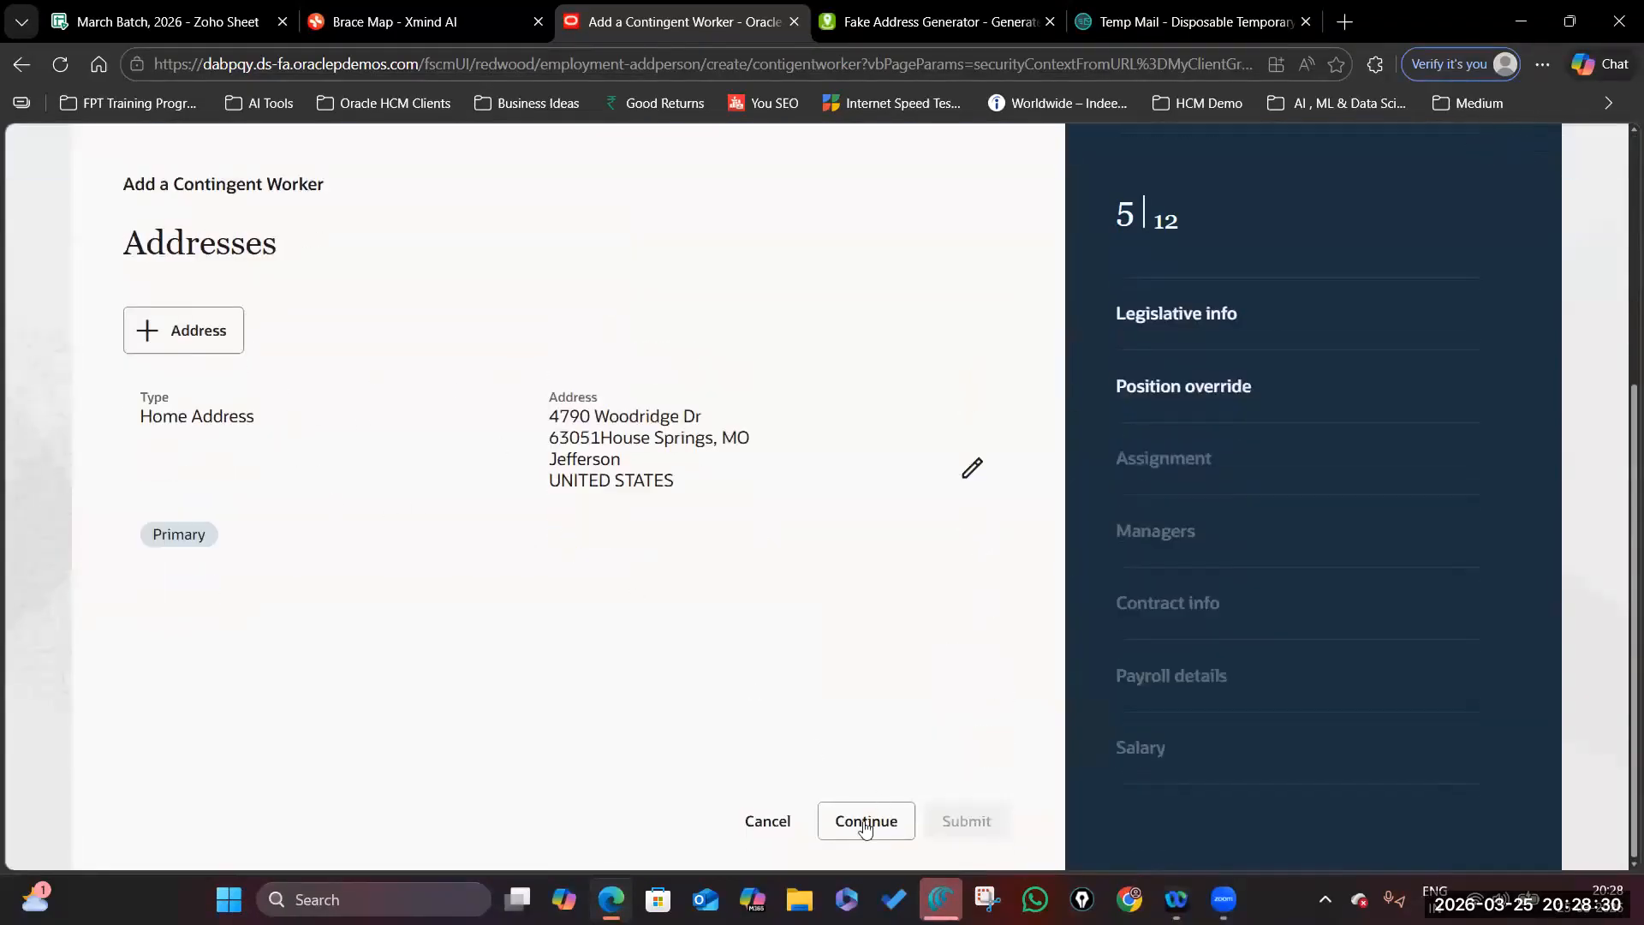
click(861, 825)
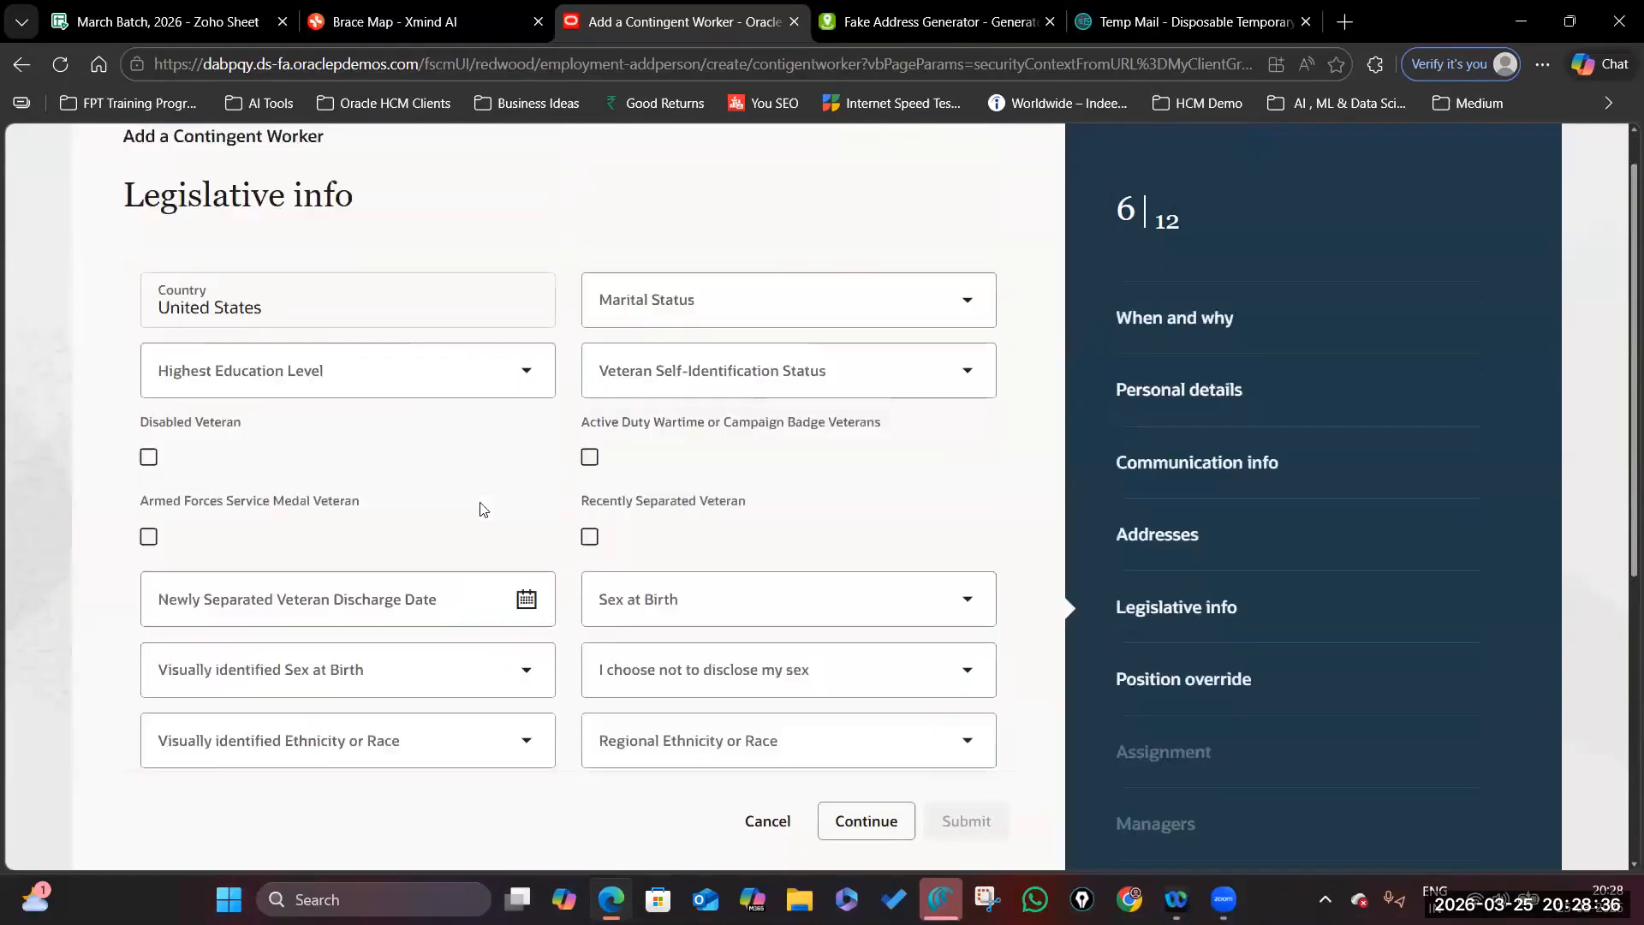
triple_click(183, 249)
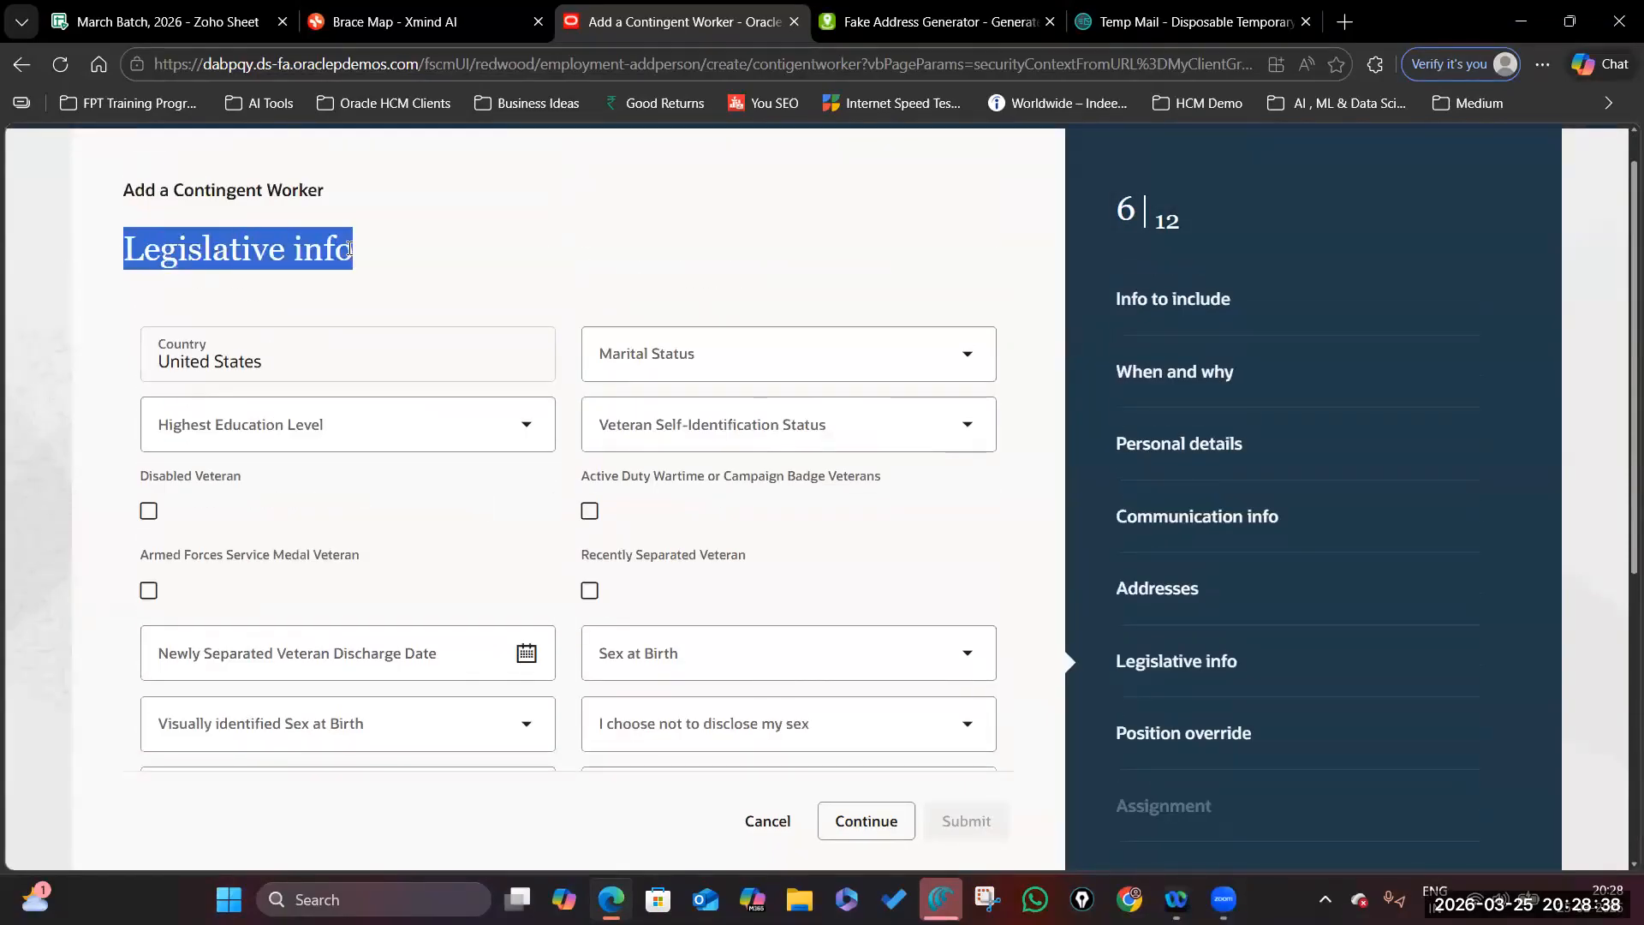
click(972, 355)
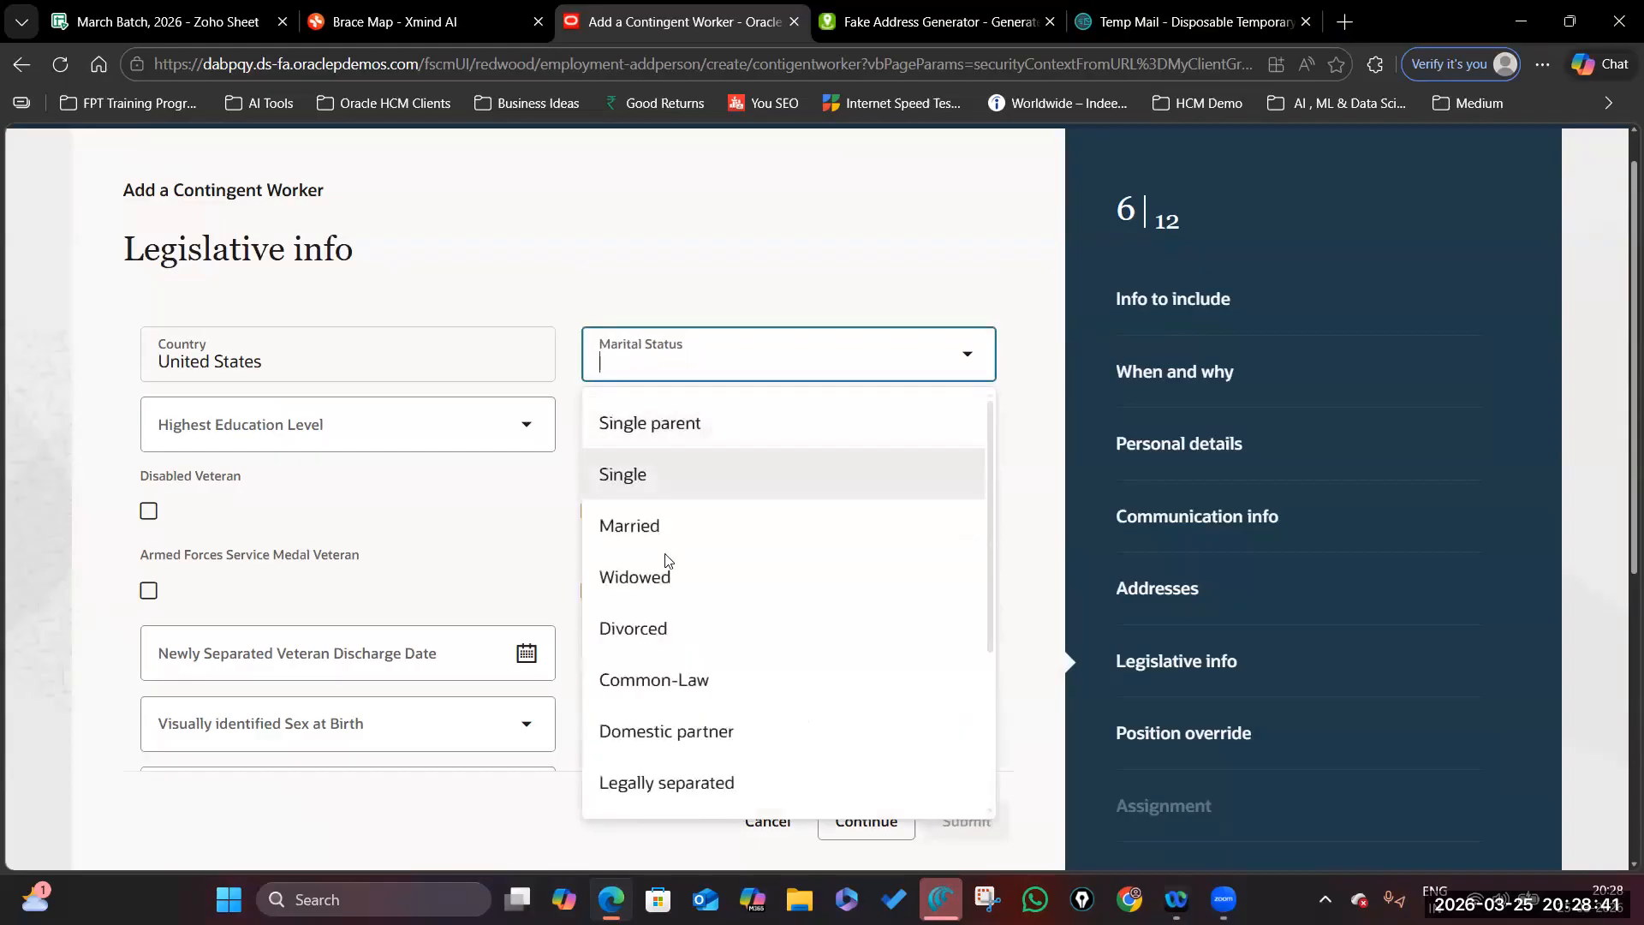
click(711, 527)
scroll(664, 579, down, 4)
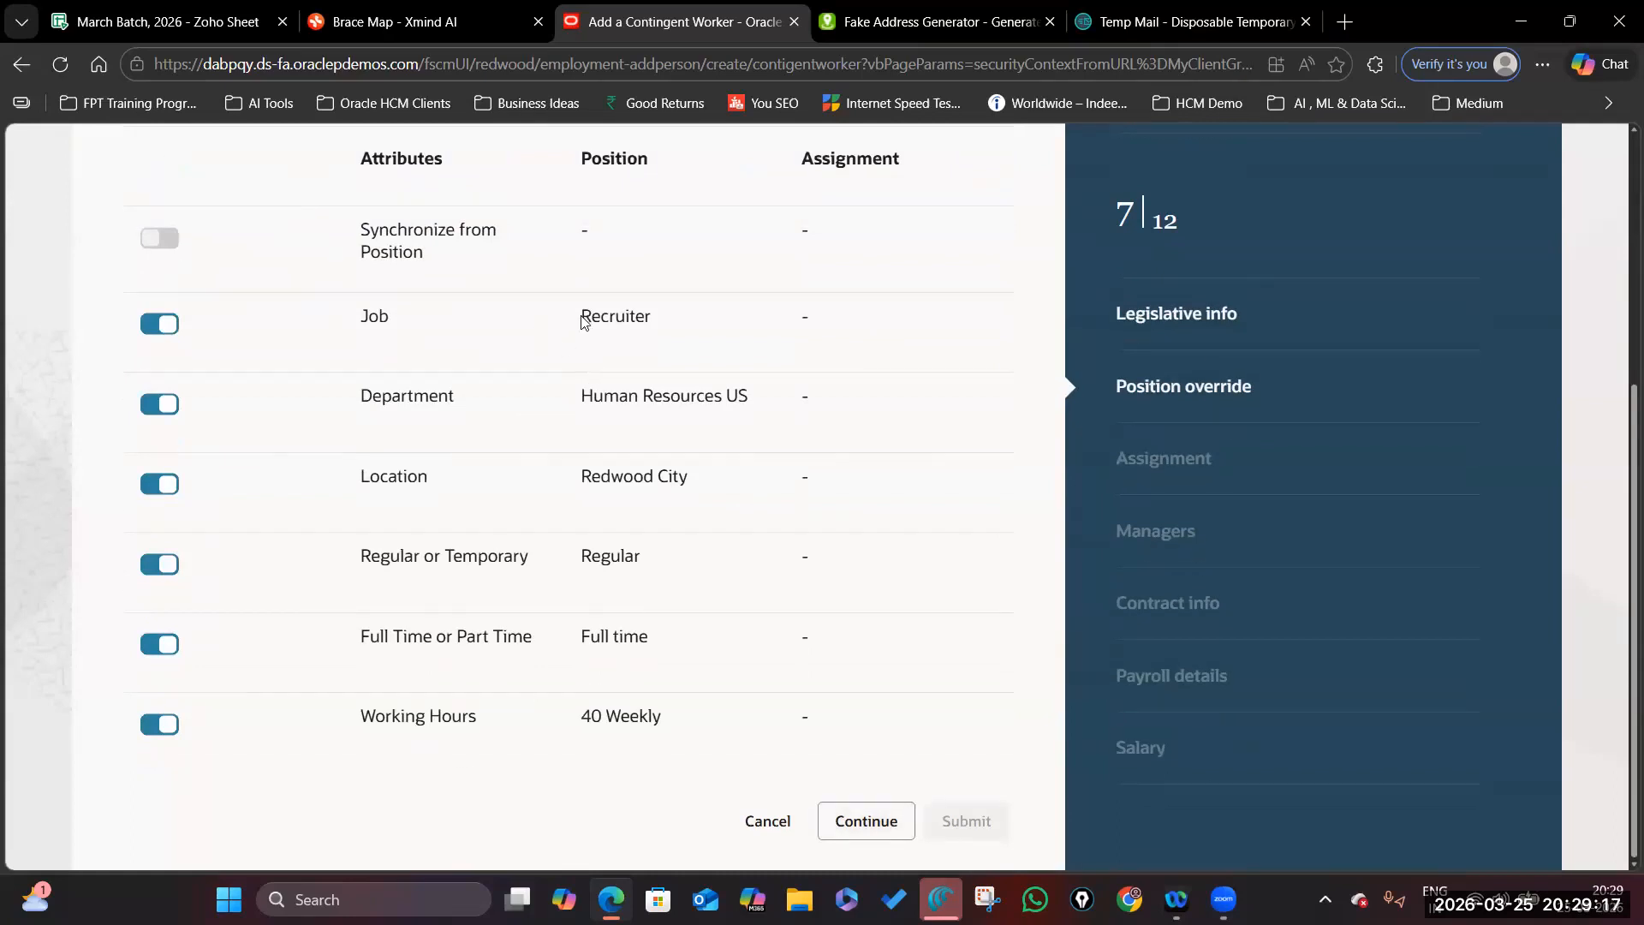
- Review the position's job, department, location, regular or temporary and full-time values in Position override, and continue to the assignment
double_click(642, 319)
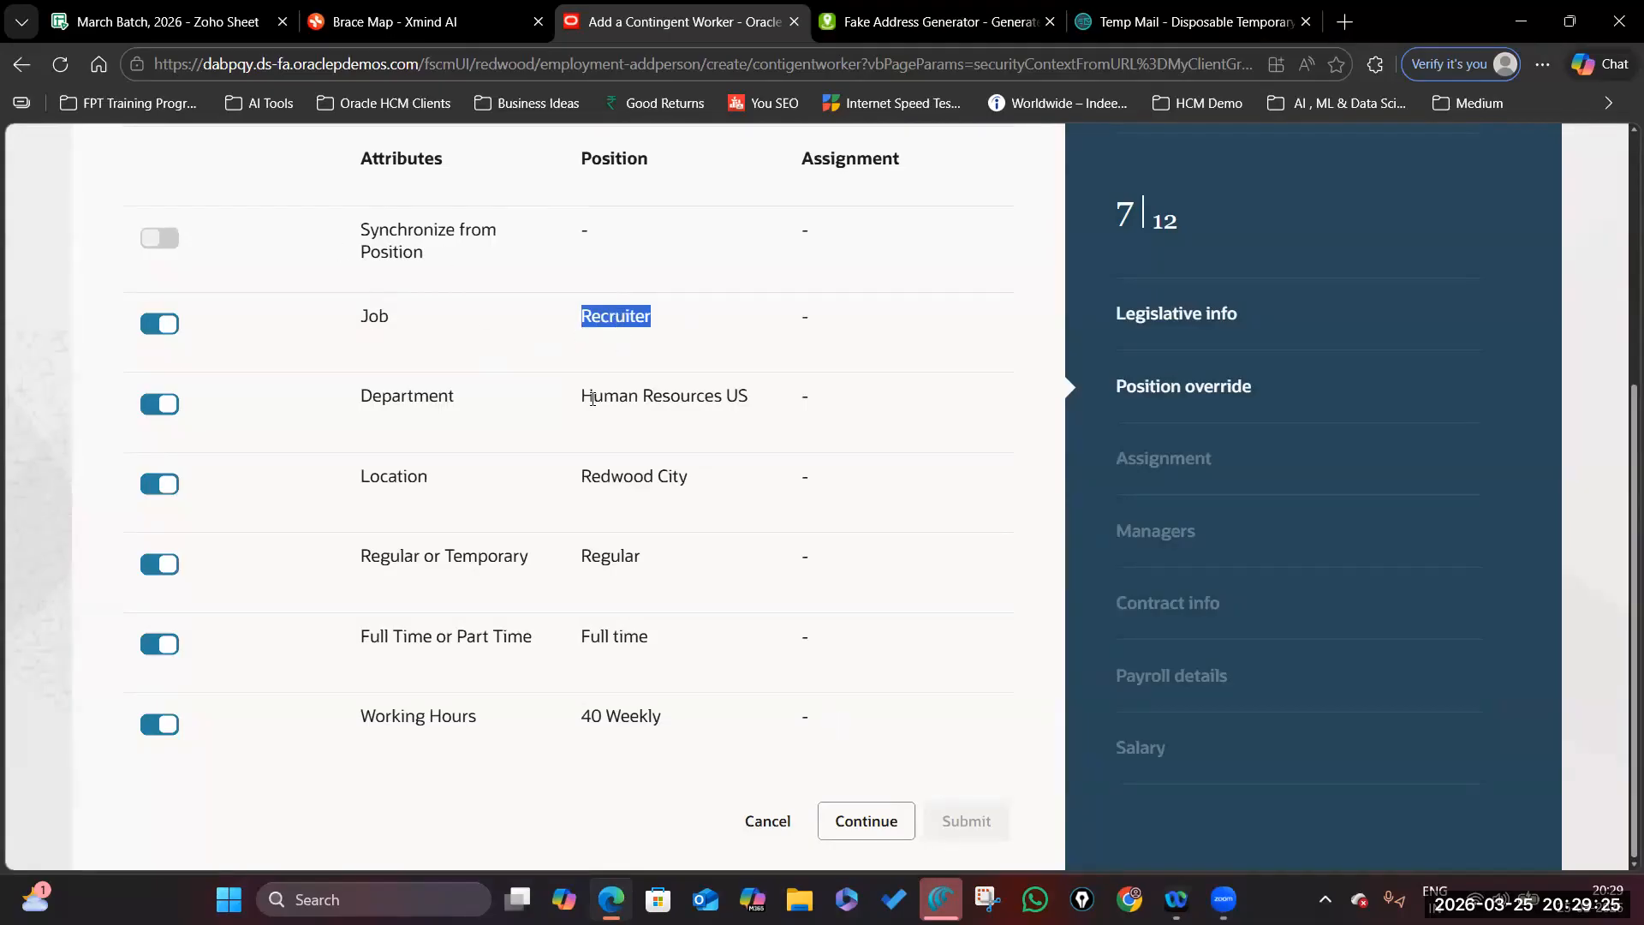
triple_click(728, 404)
triple_click(714, 481)
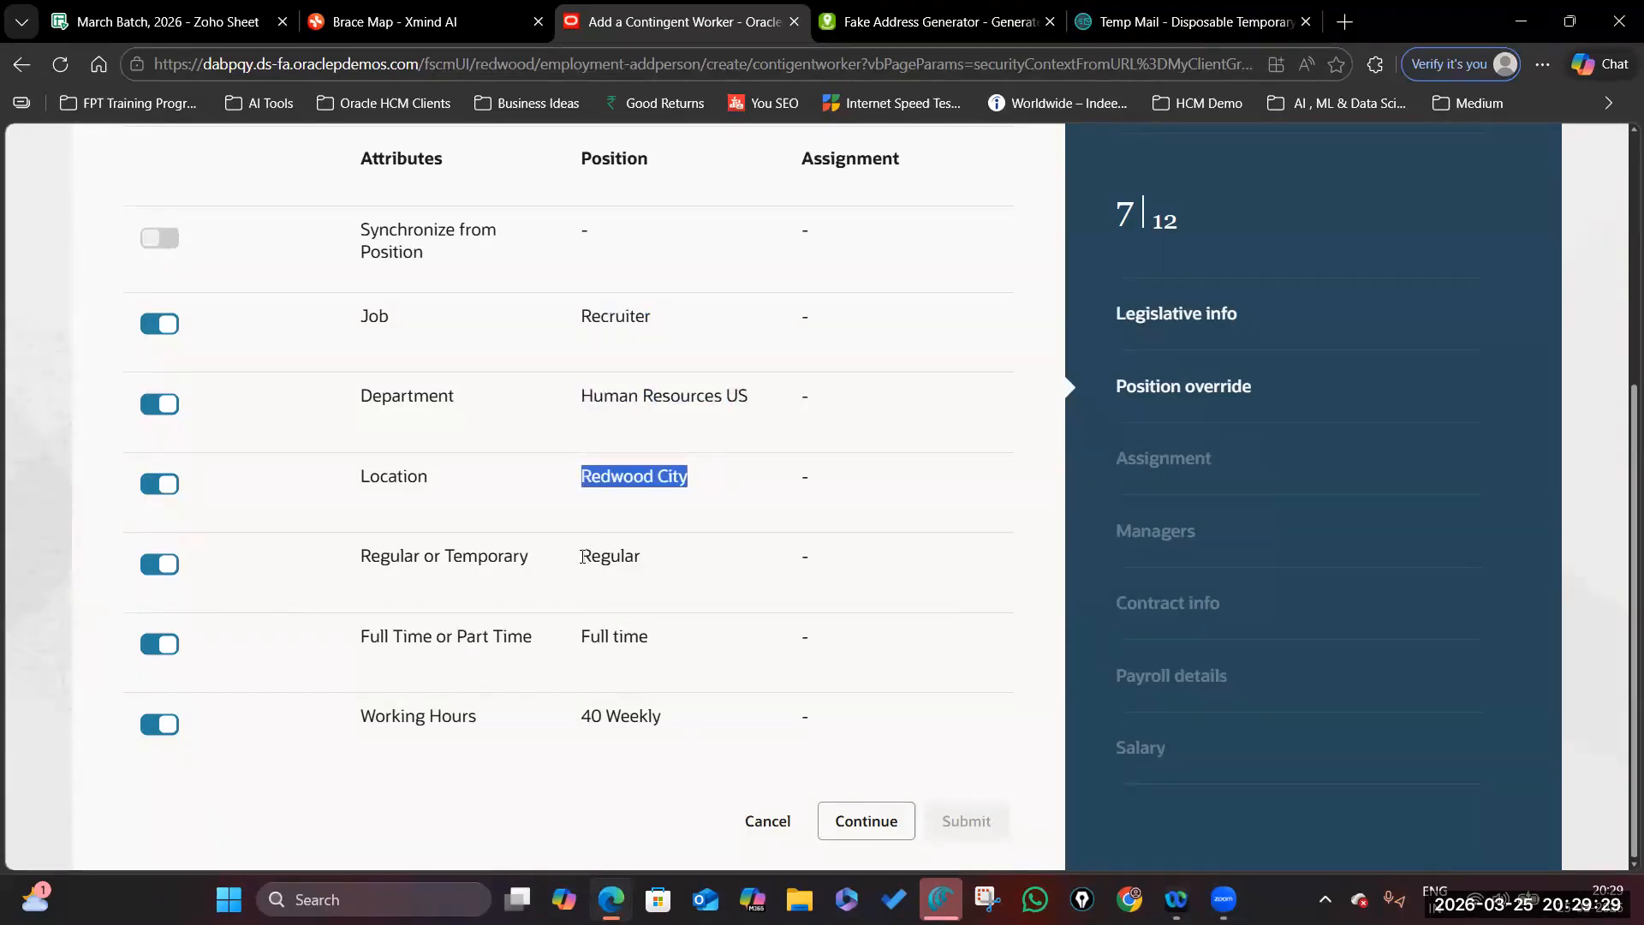
triple_click(653, 558)
triple_click(656, 644)
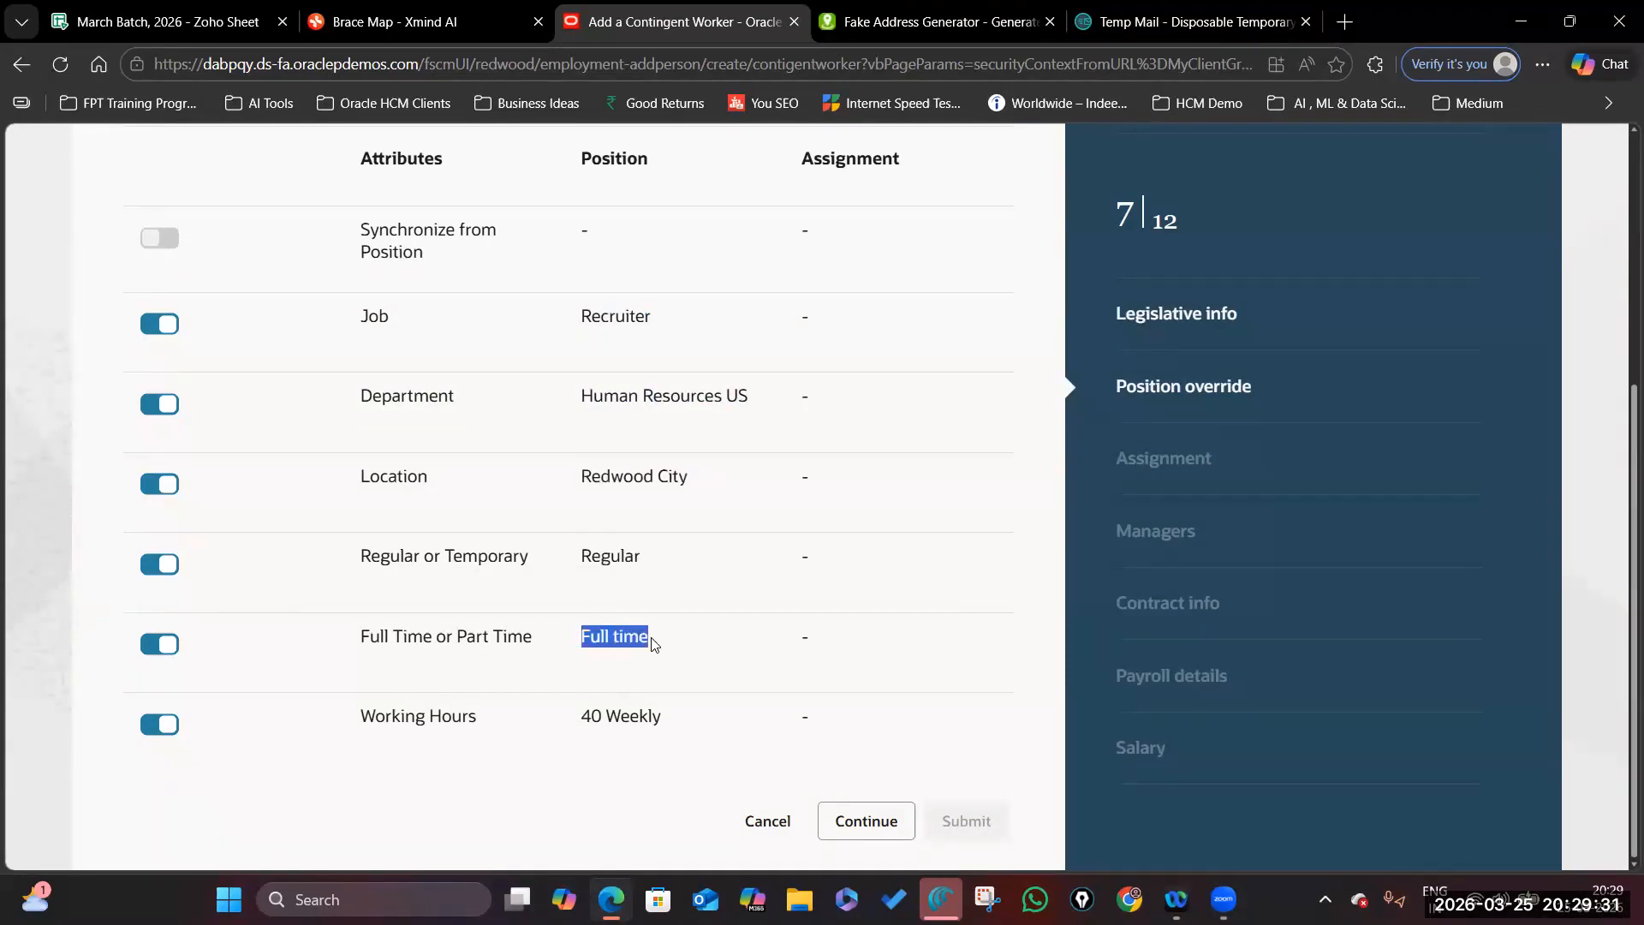
click(868, 822)
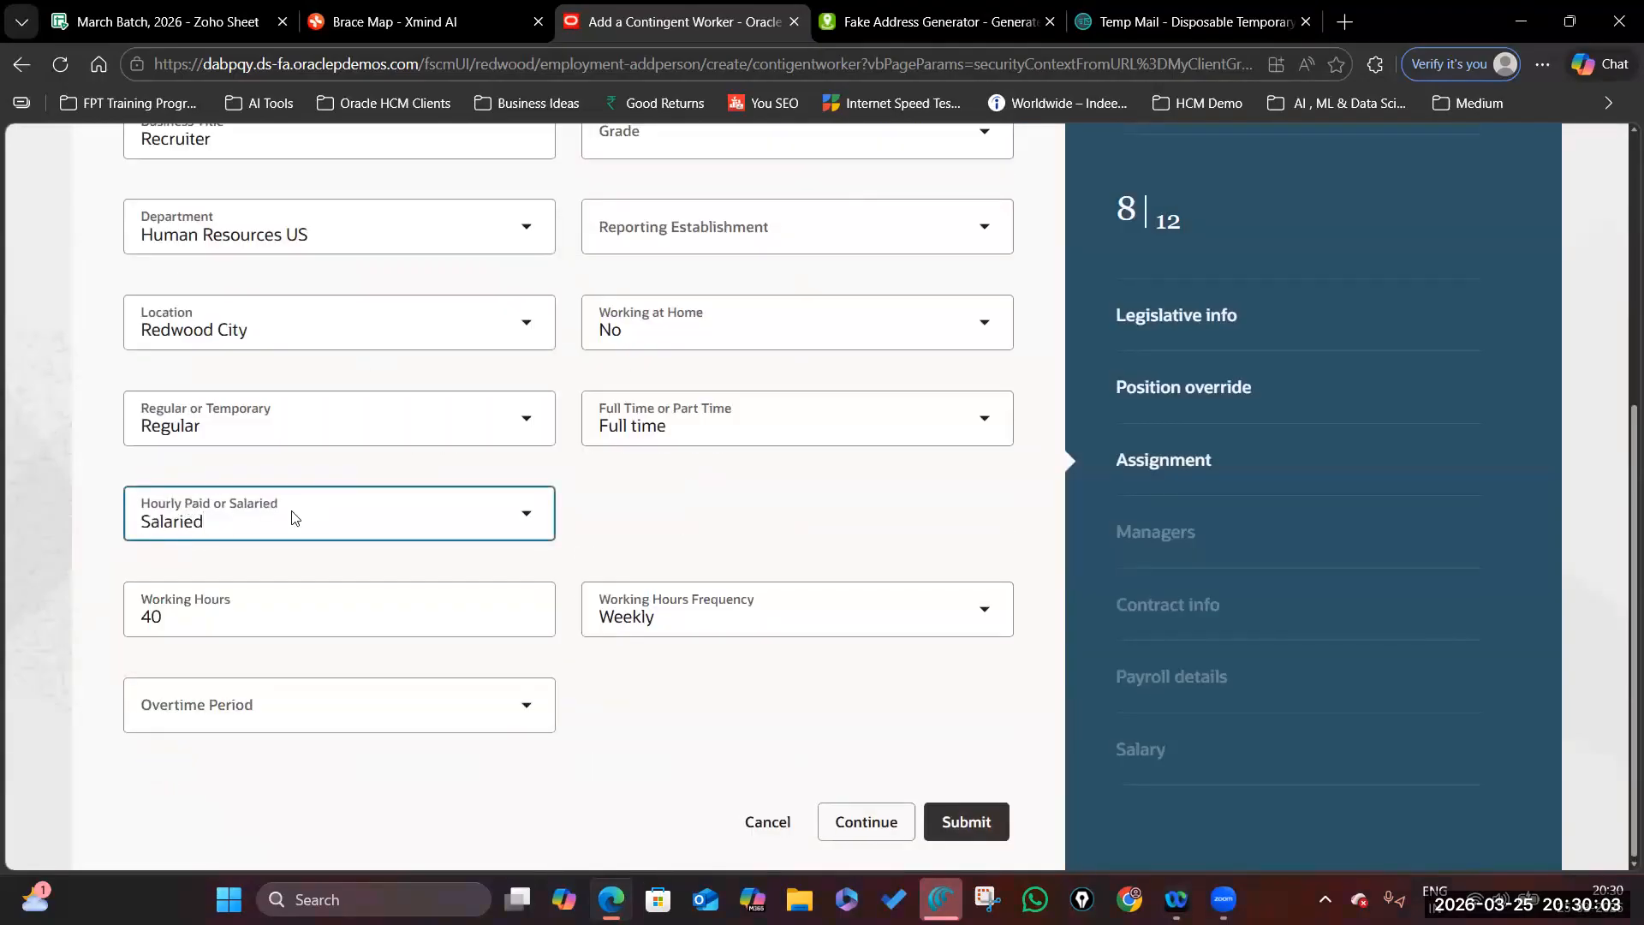
- Check the contingent worker's assignment details and continue to the Managers section
scroll(448, 651, up, 2)
scroll(448, 650, down, 2)
click(870, 824)
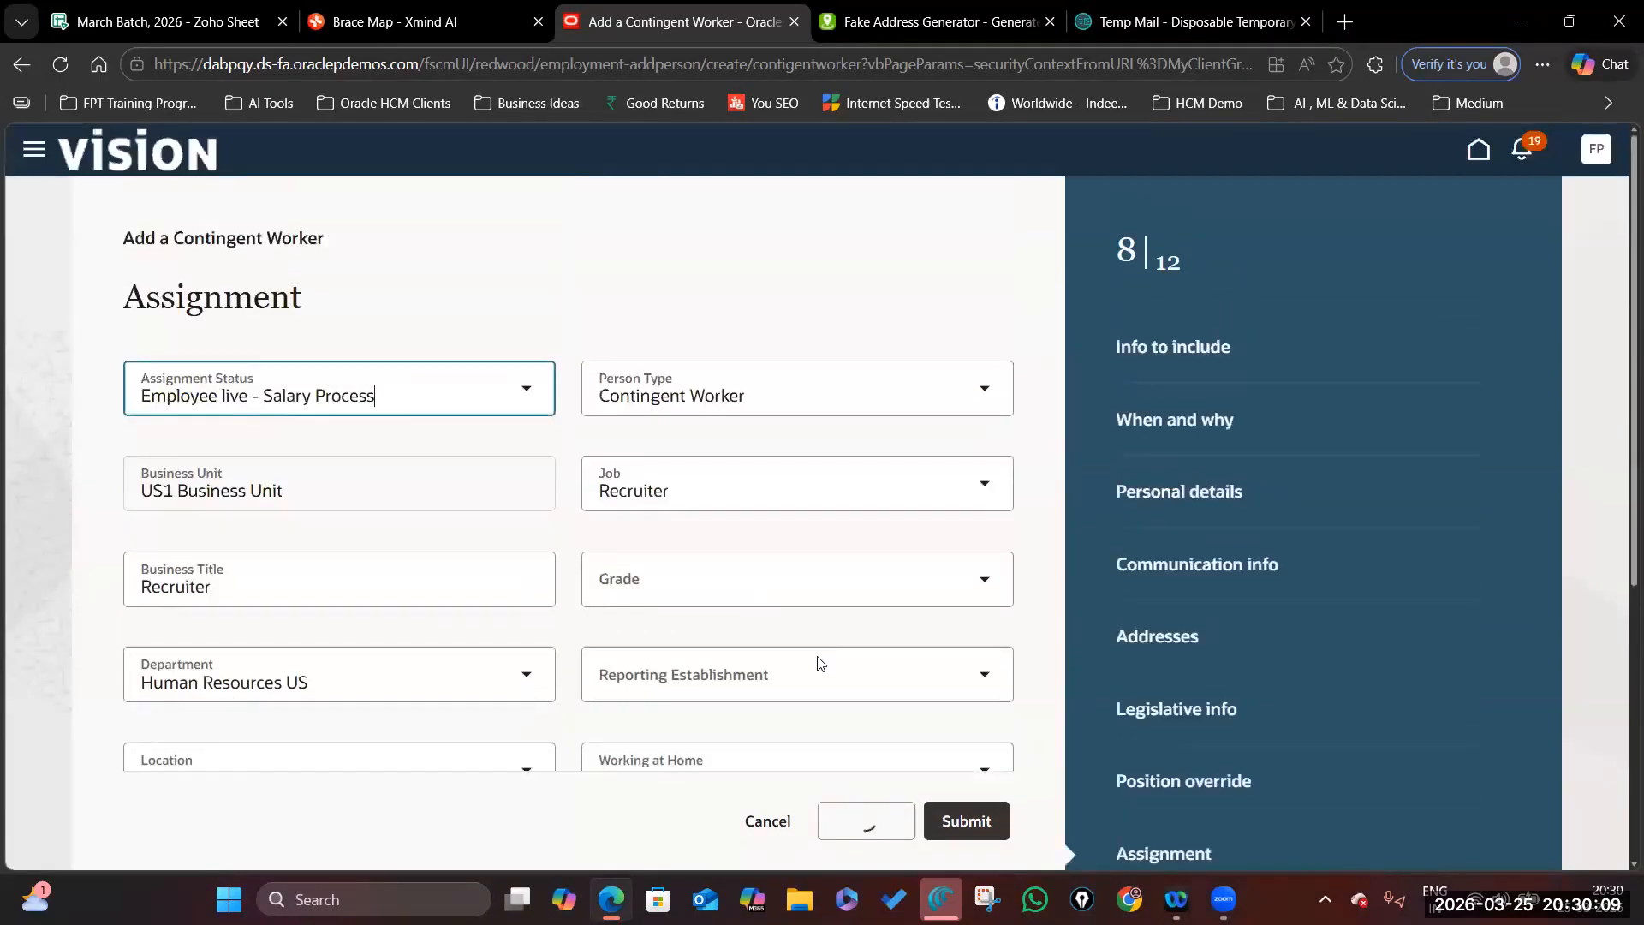
- Add a manager with the type Line Manager, choosing the Human Resources Specialist by name
click(153, 330)
click(965, 403)
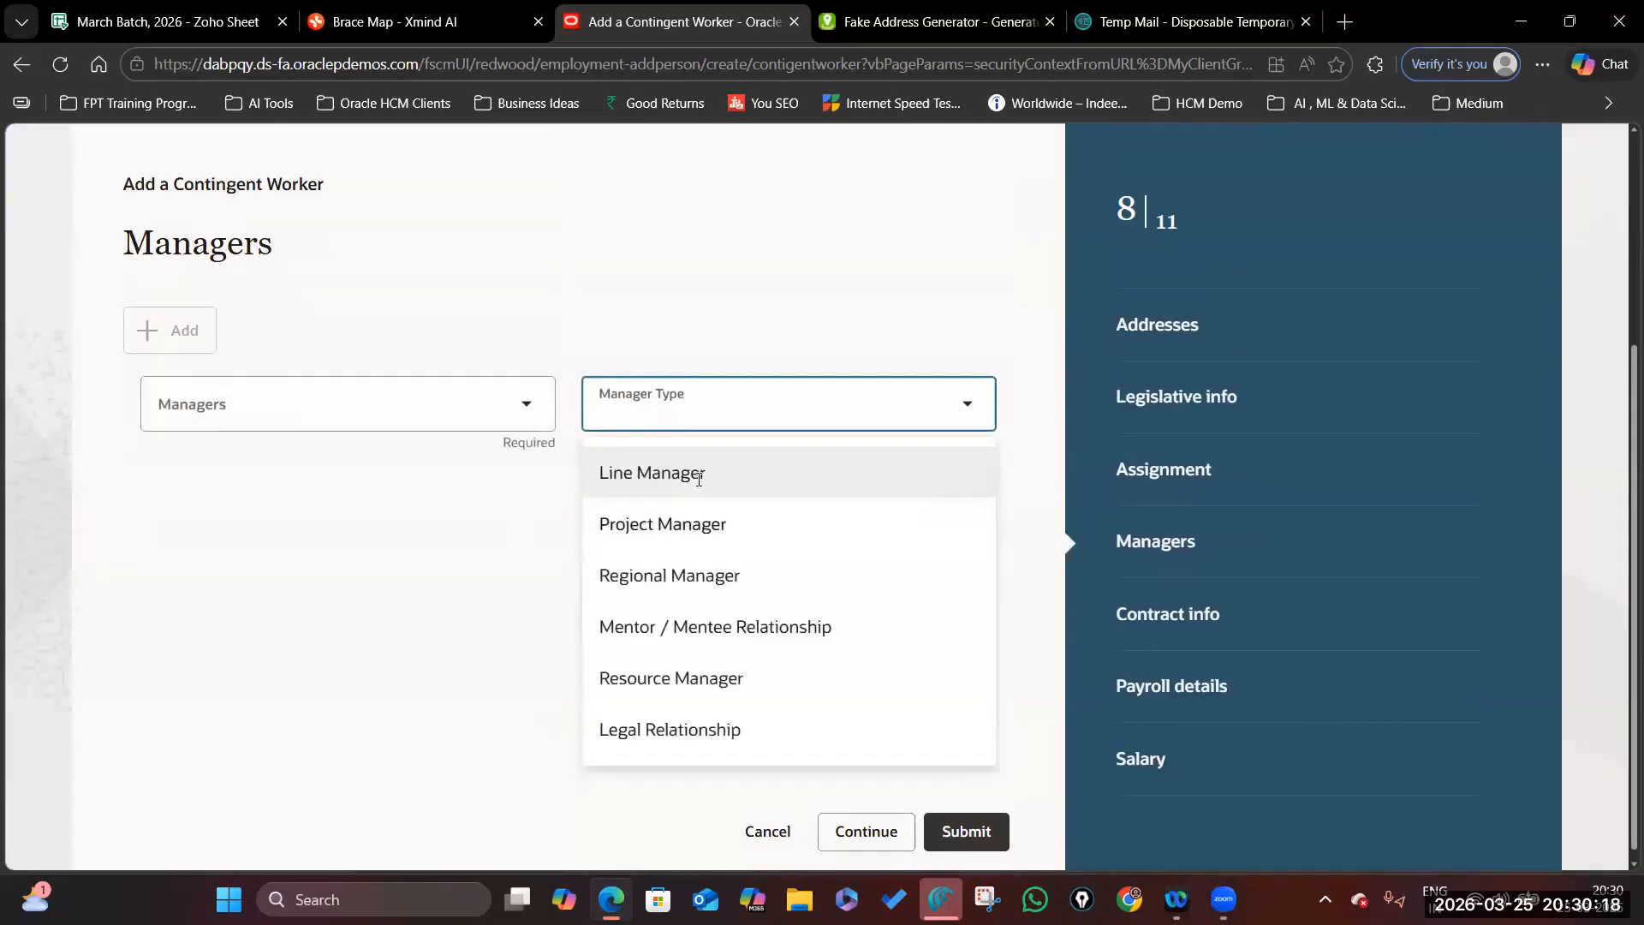
click(700, 476)
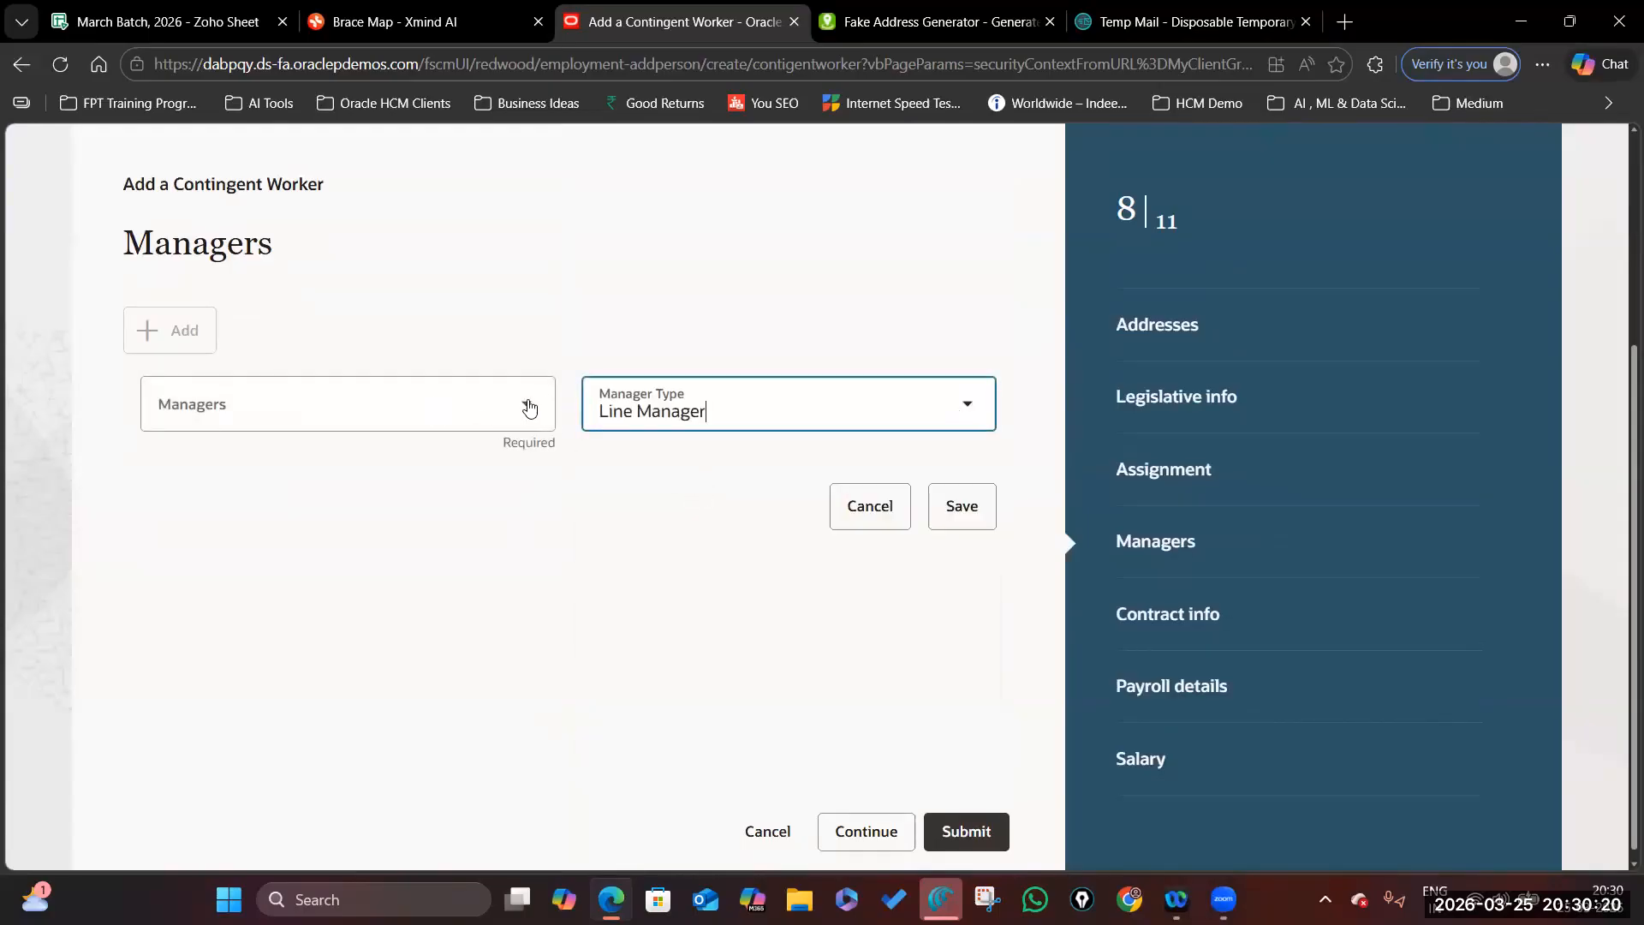
click(408, 400)
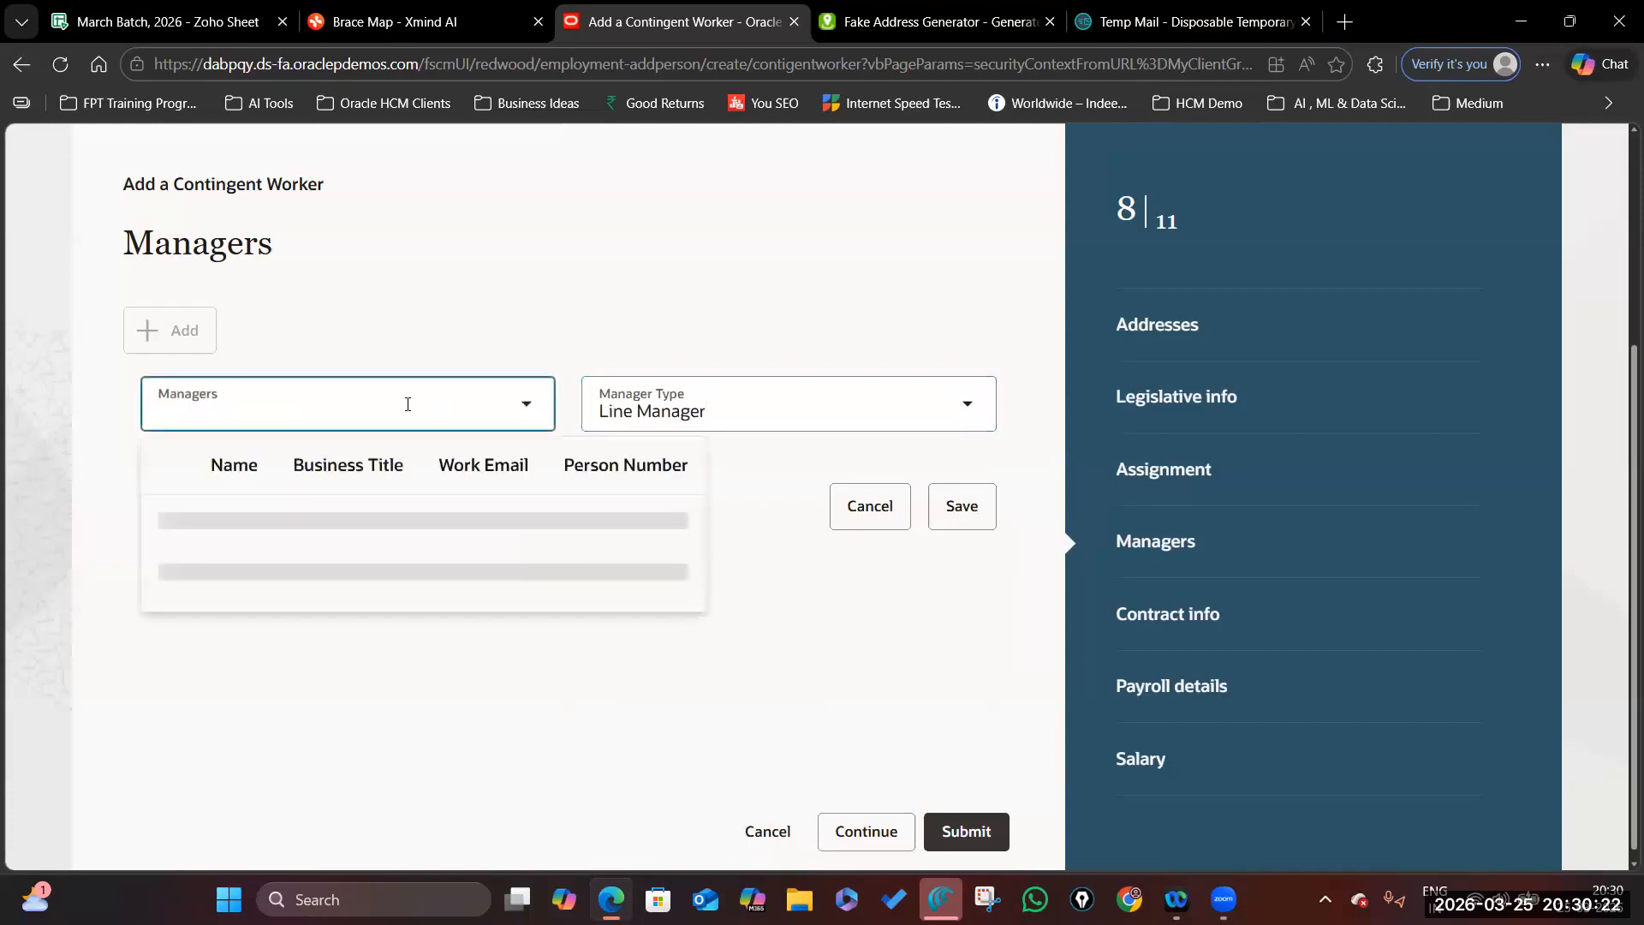
text(Curtis)
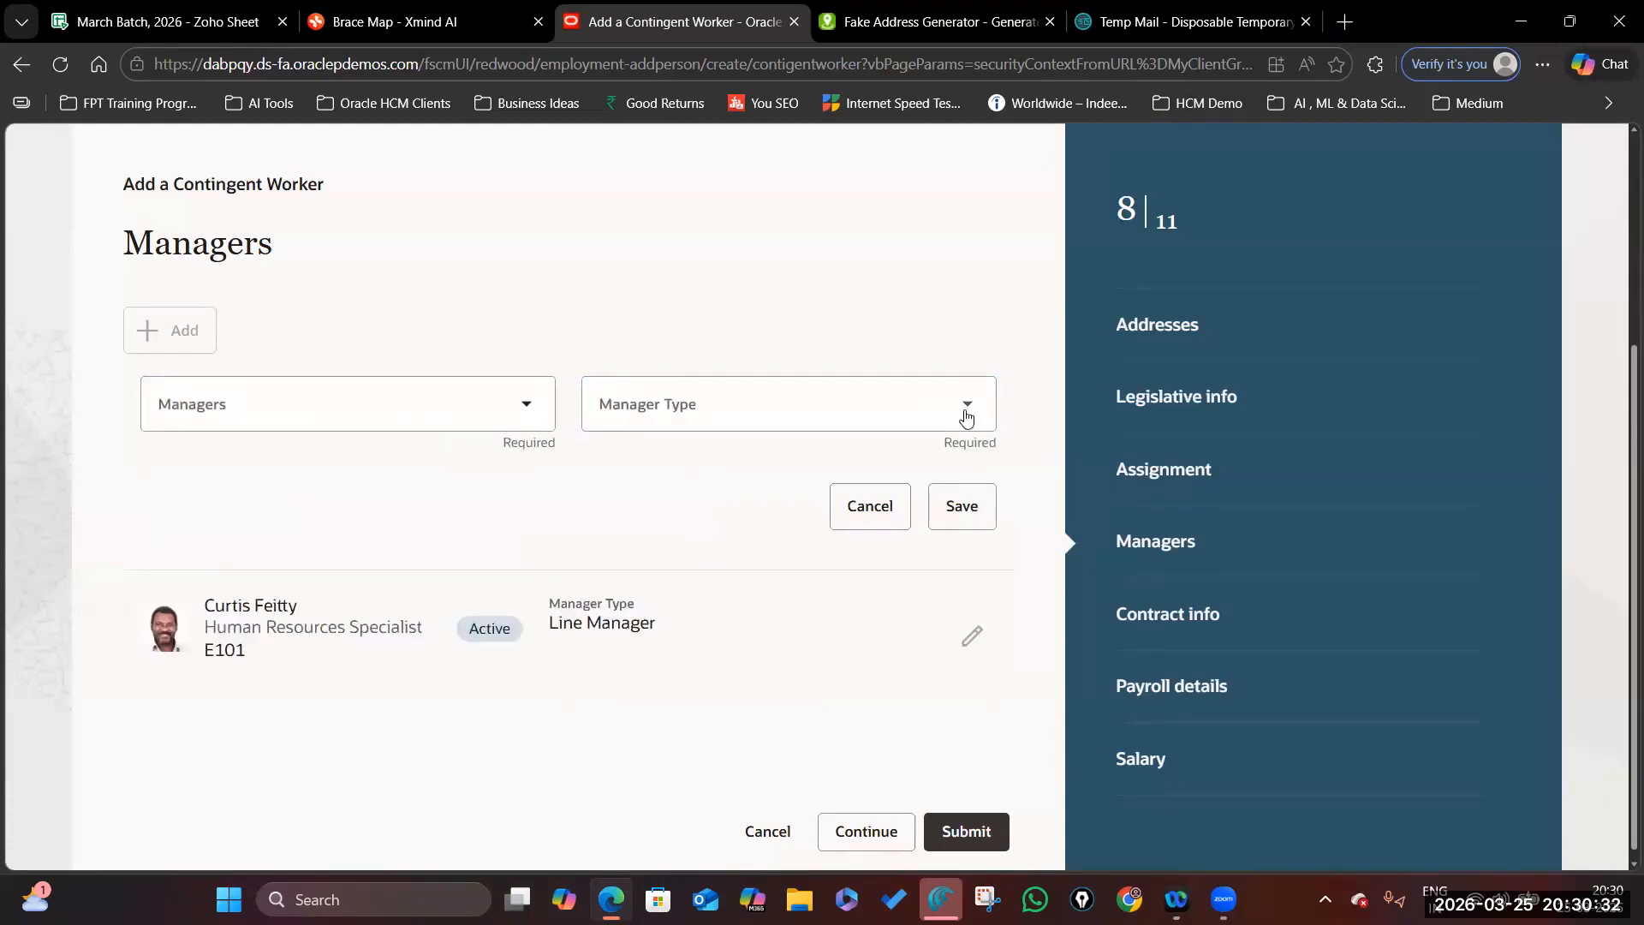
- Add a second manager with the type Project Manager, looking up the person by name
click(744, 405)
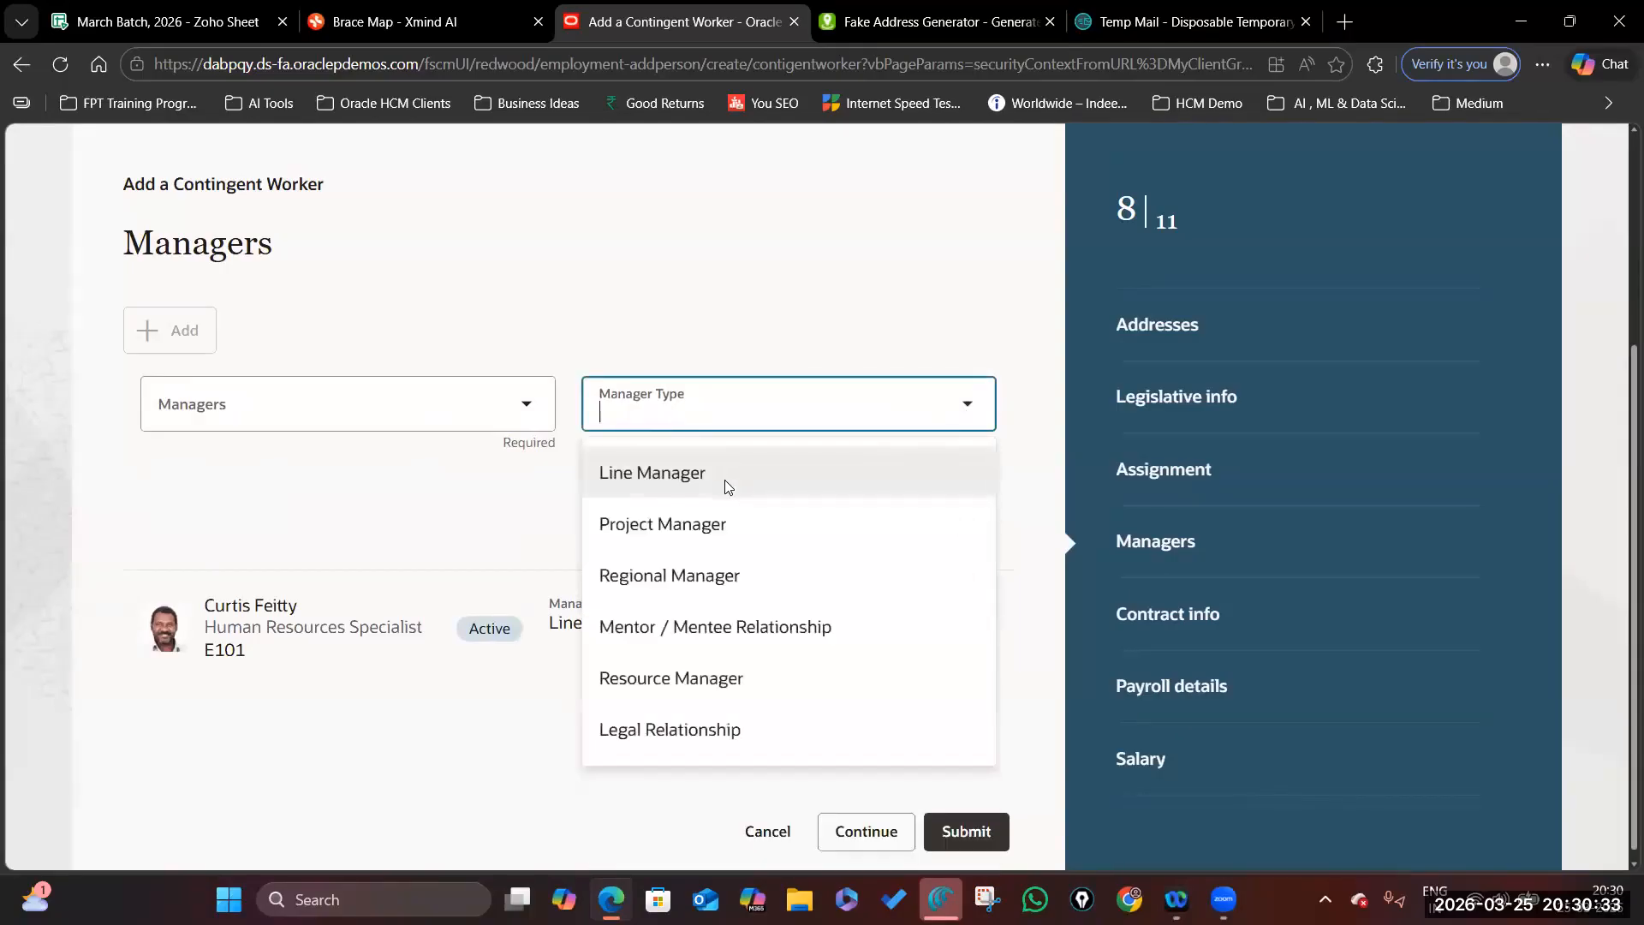
click(702, 524)
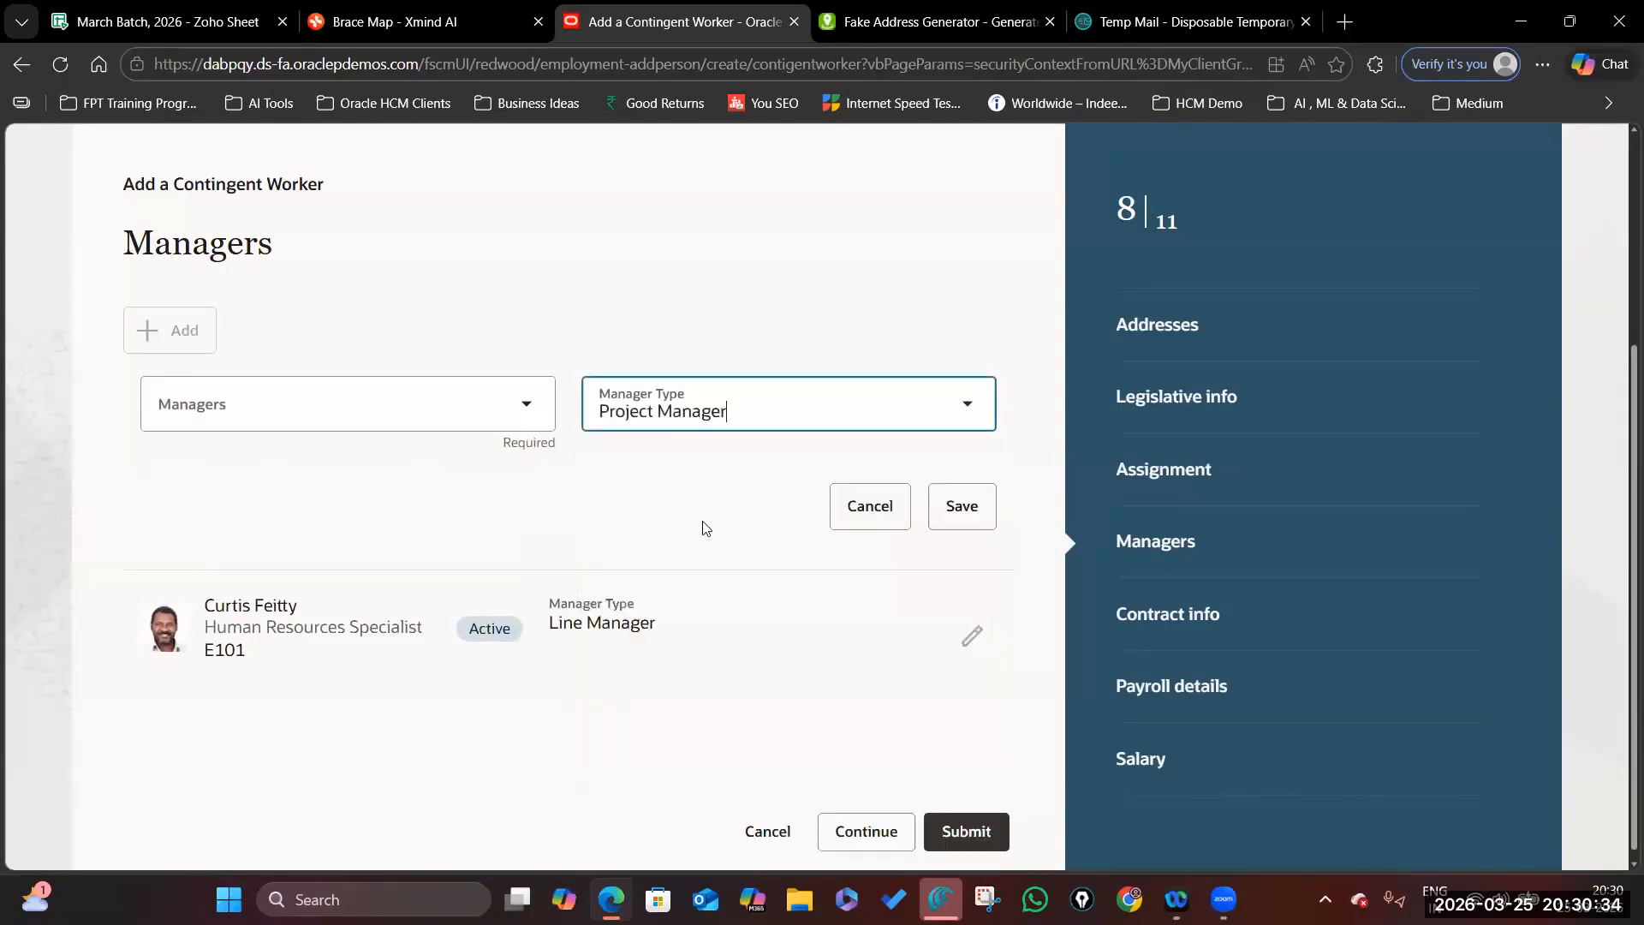
click(415, 403)
text(Mi)
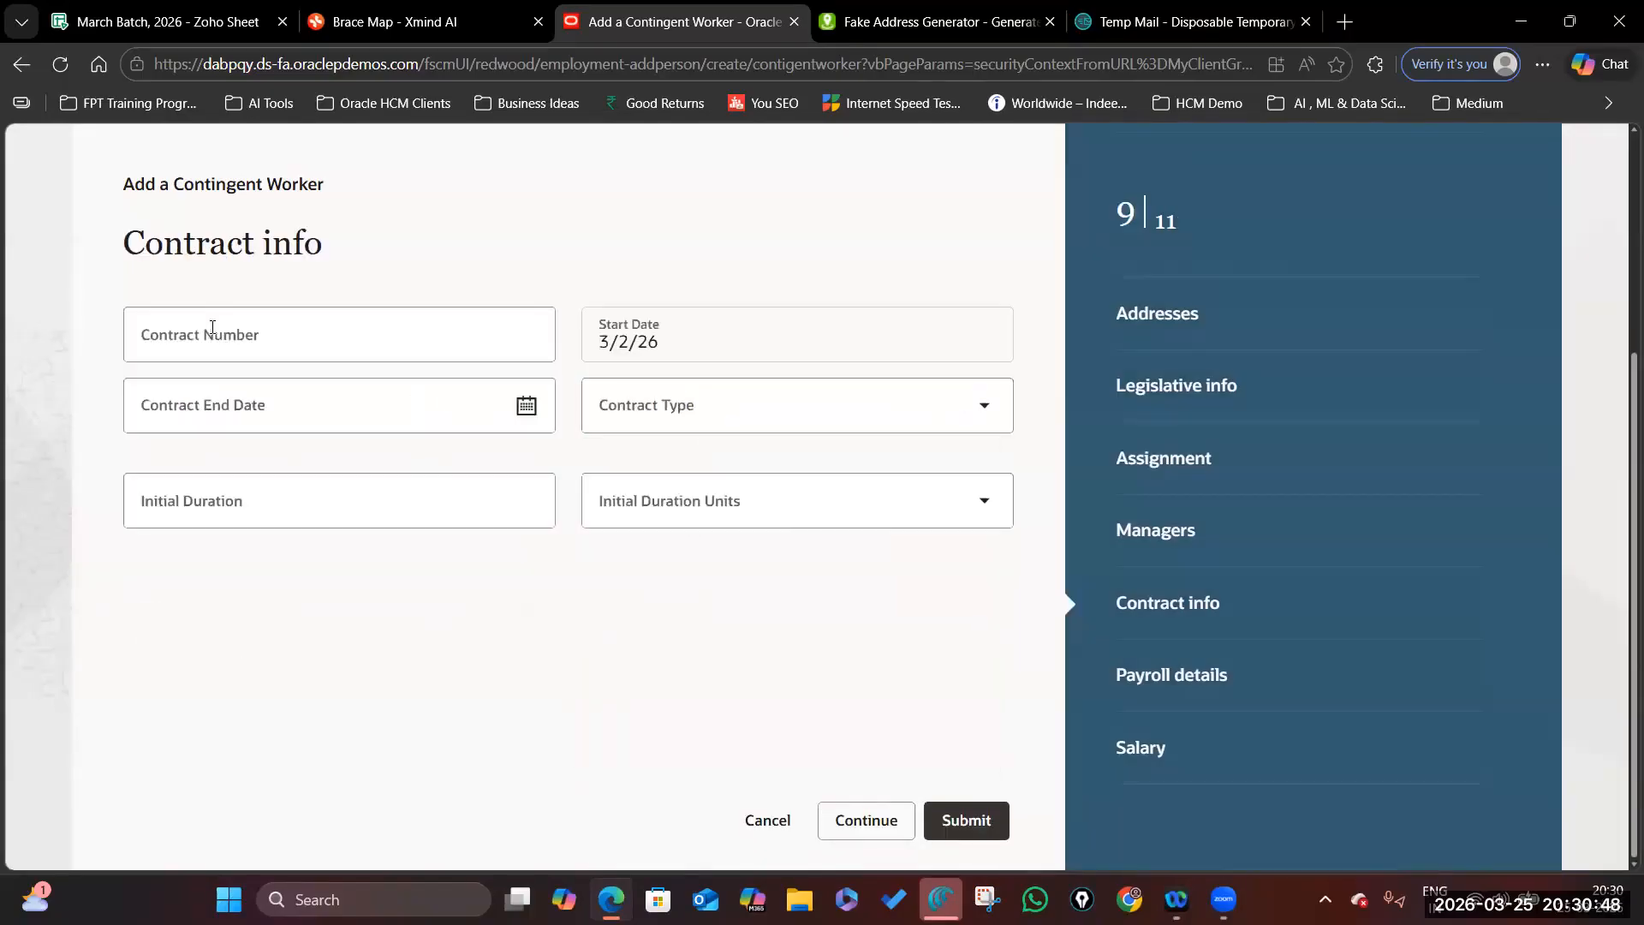
- Set the contract type to Qualification contract in Contract info
click(985, 407)
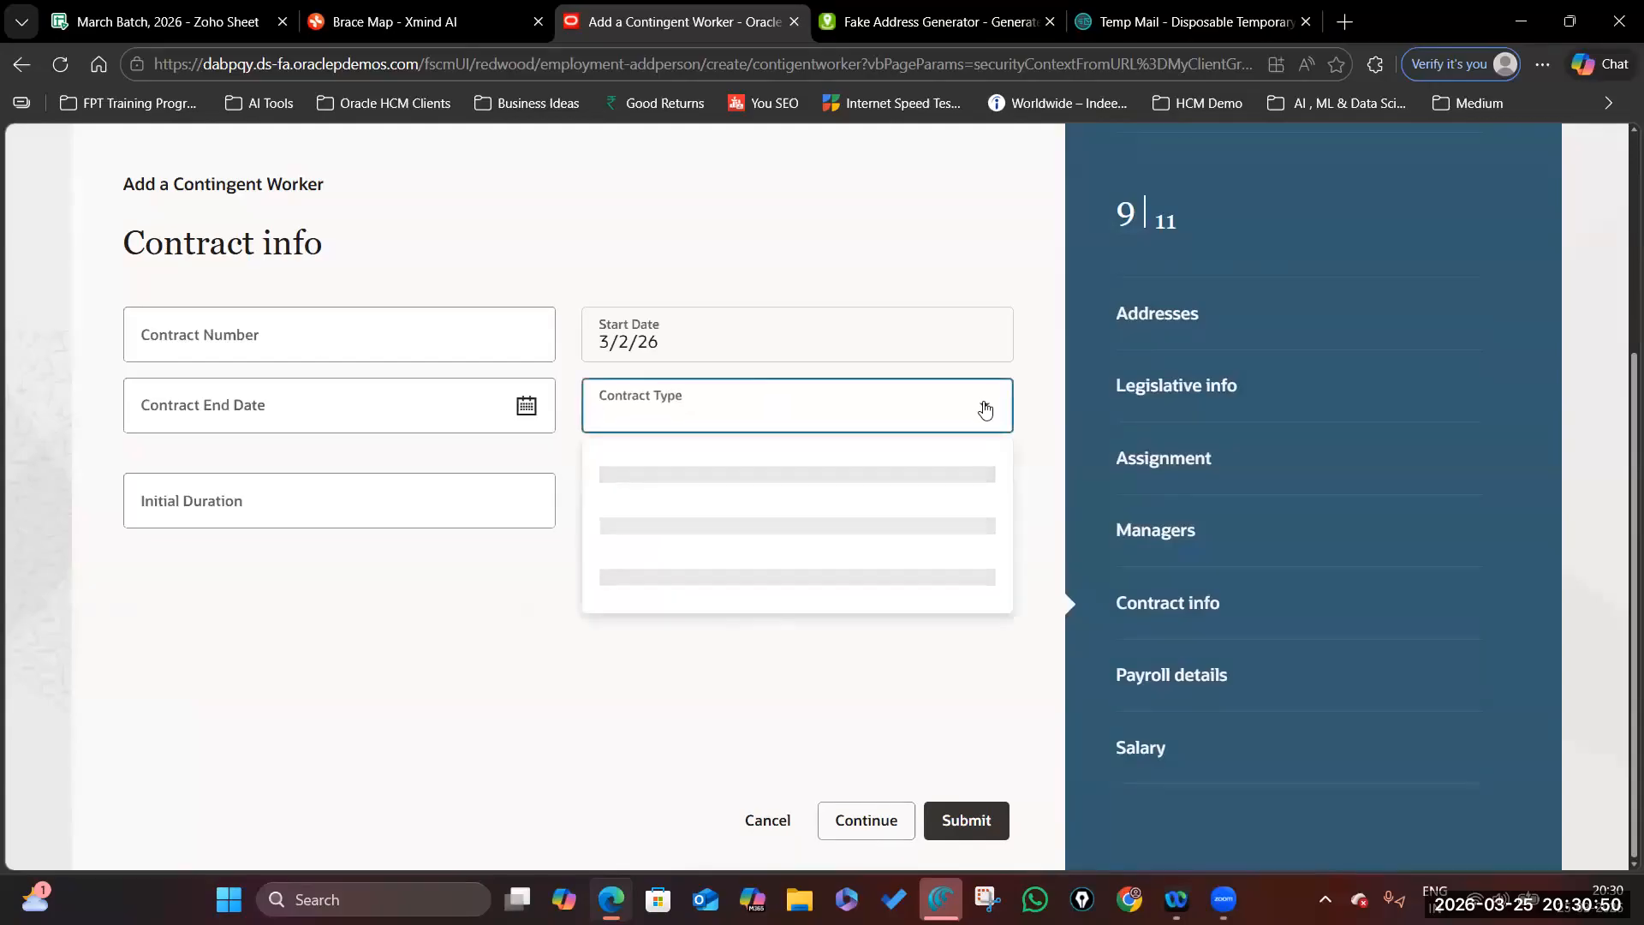
scroll(727, 621, down, 2)
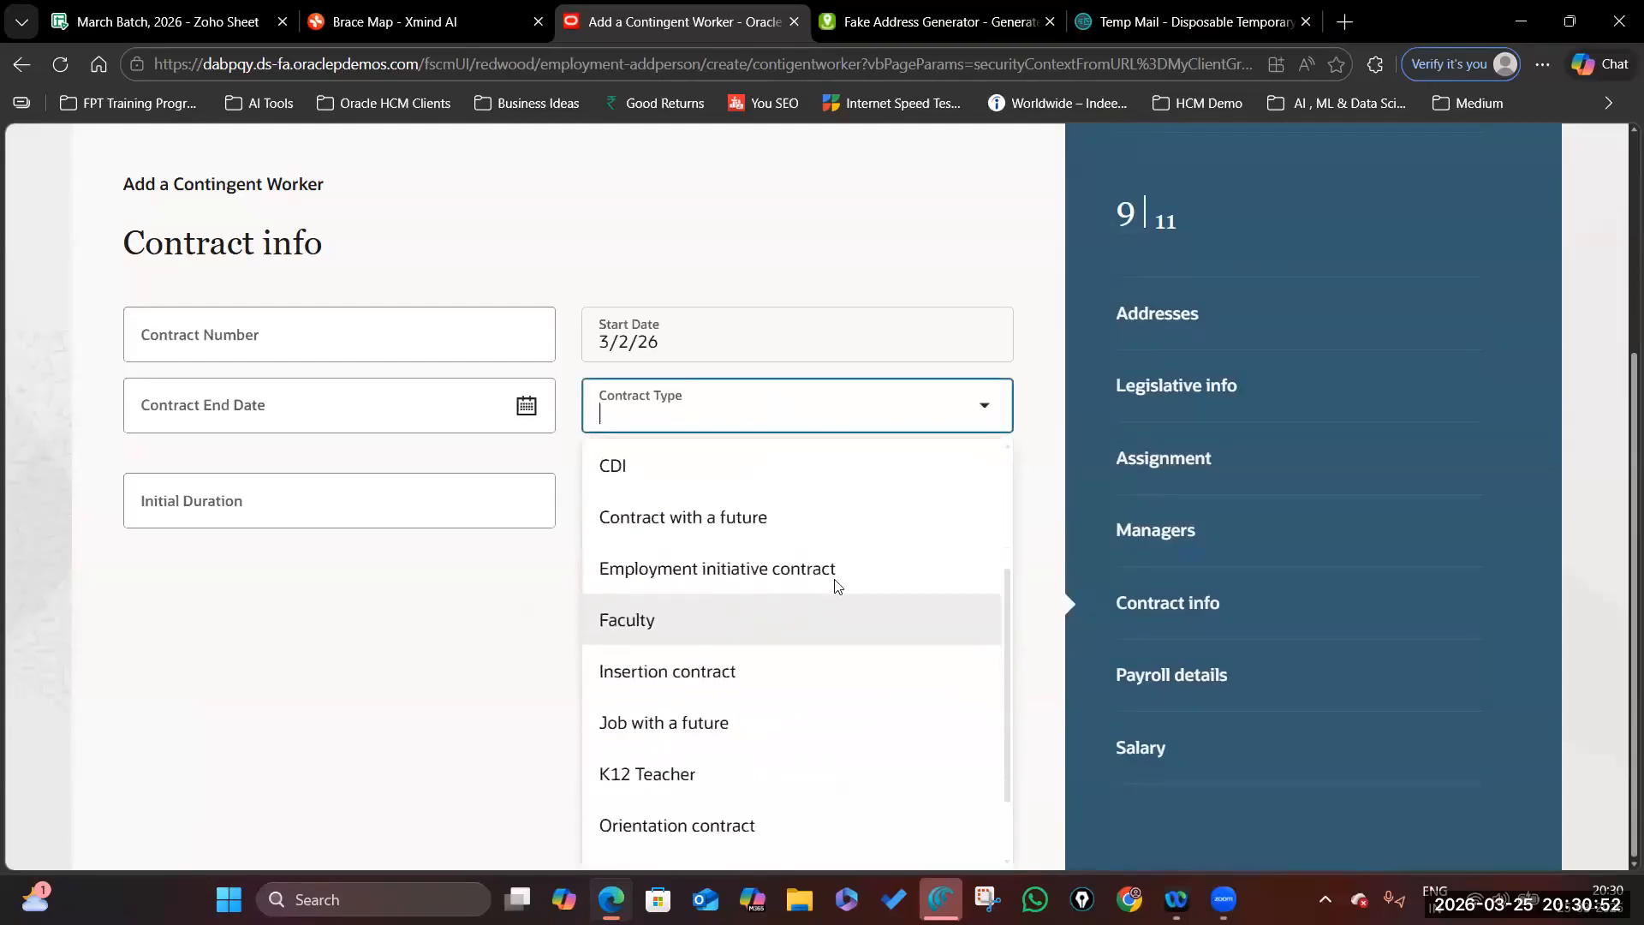
scroll(804, 638, down, 1)
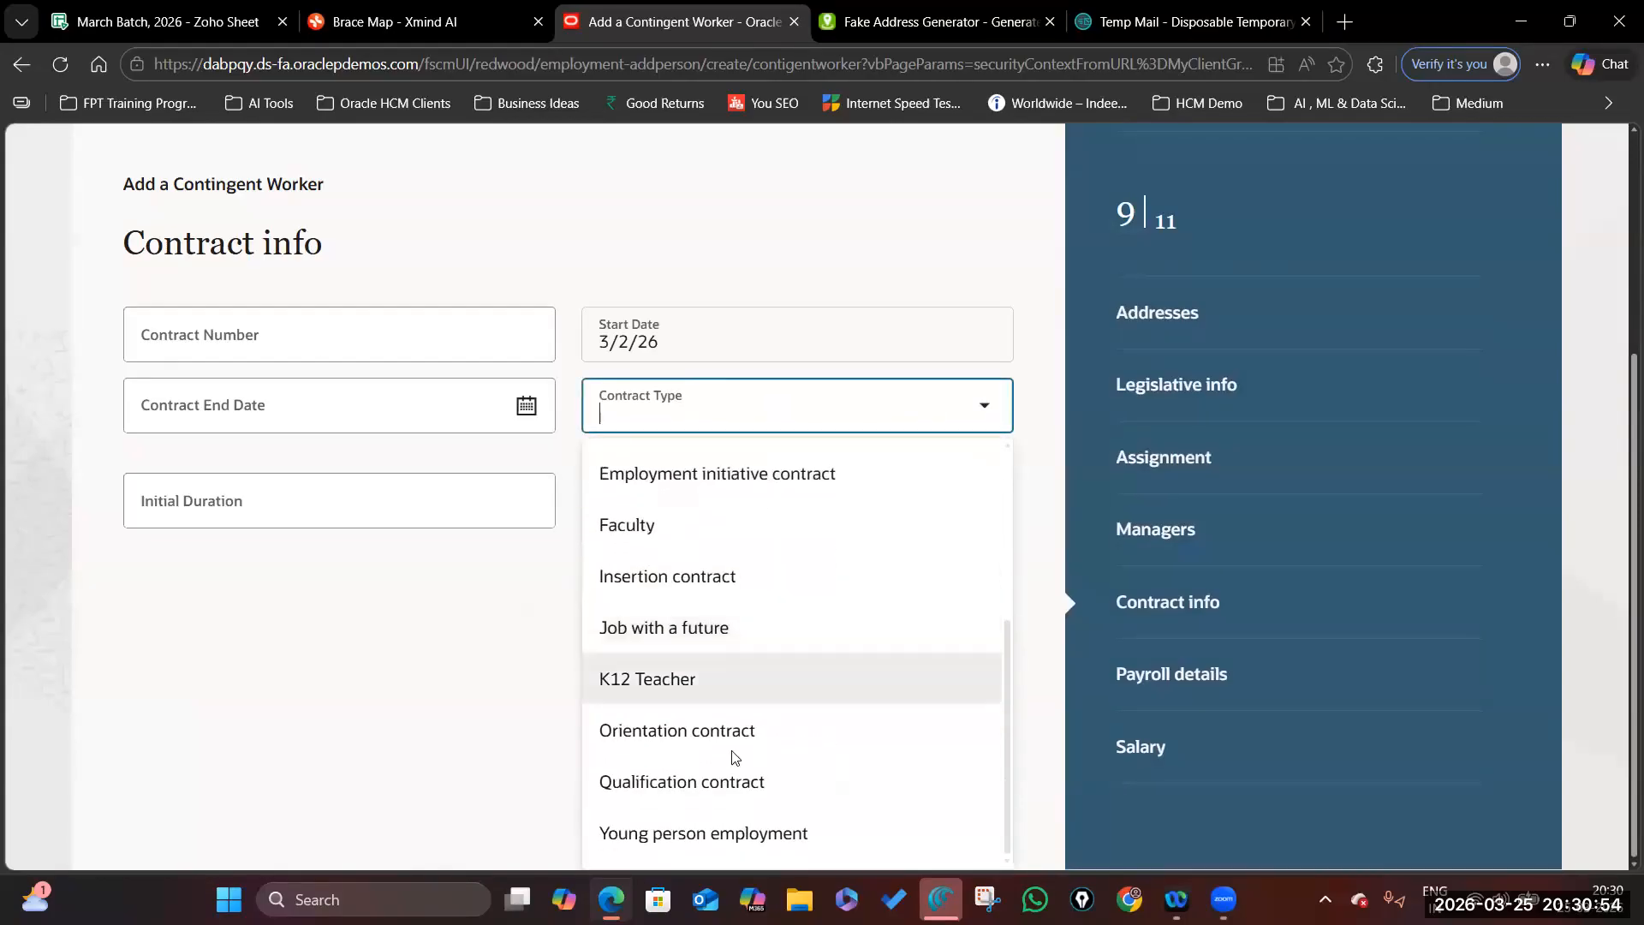
scroll(852, 785, up, 3)
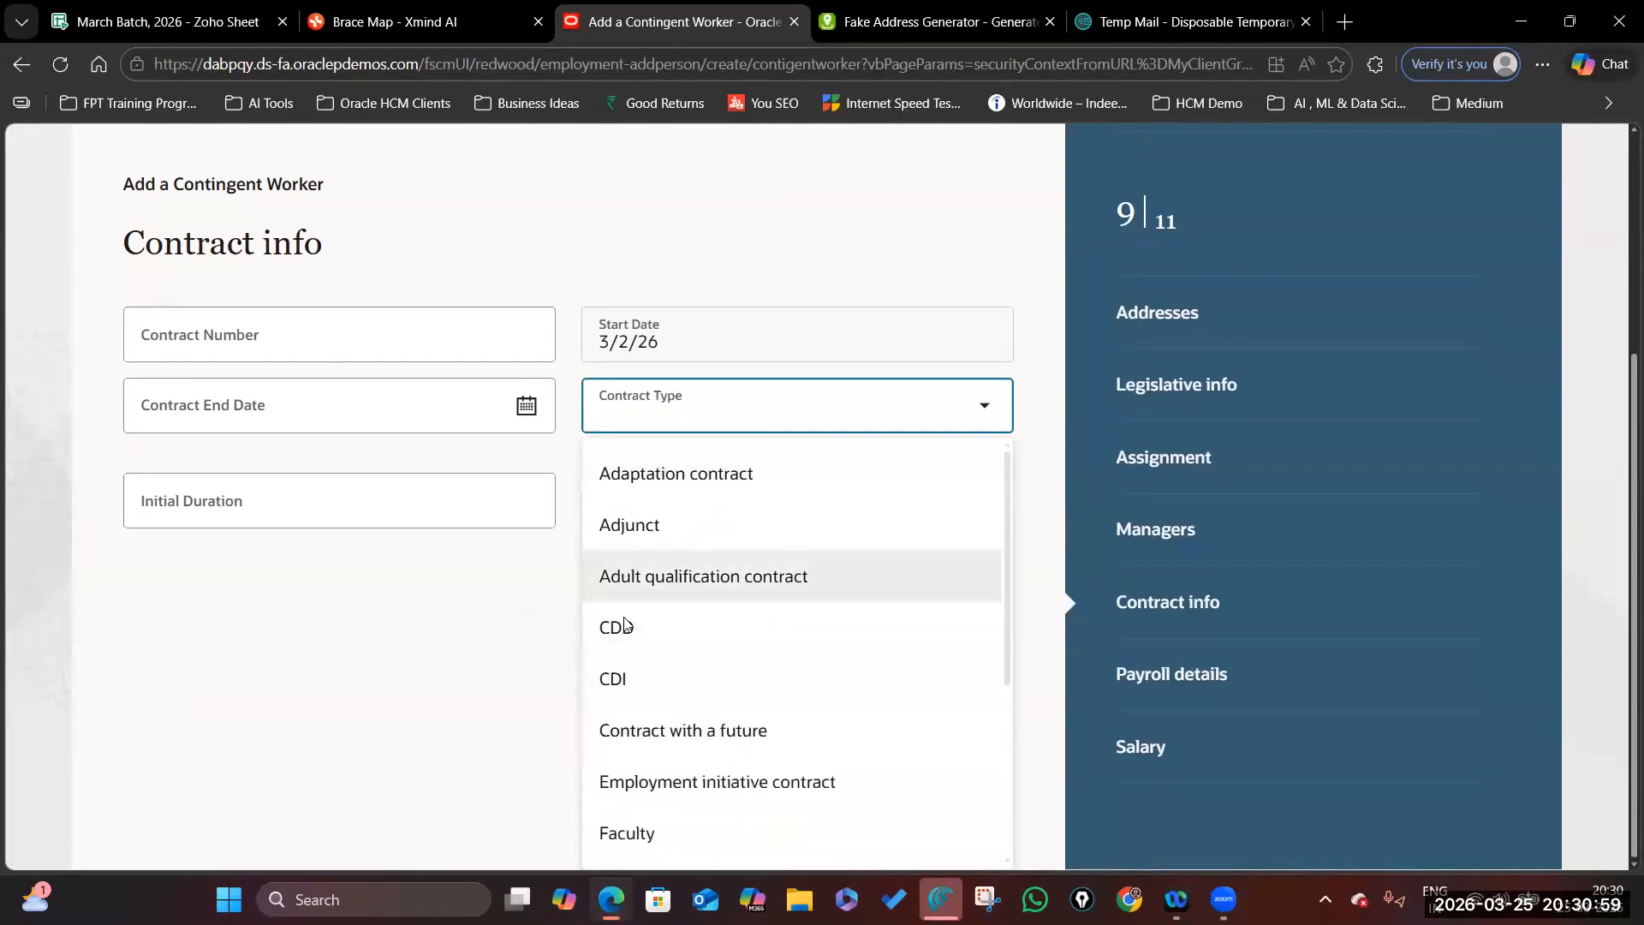
scroll(711, 679, down, 3)
click(785, 782)
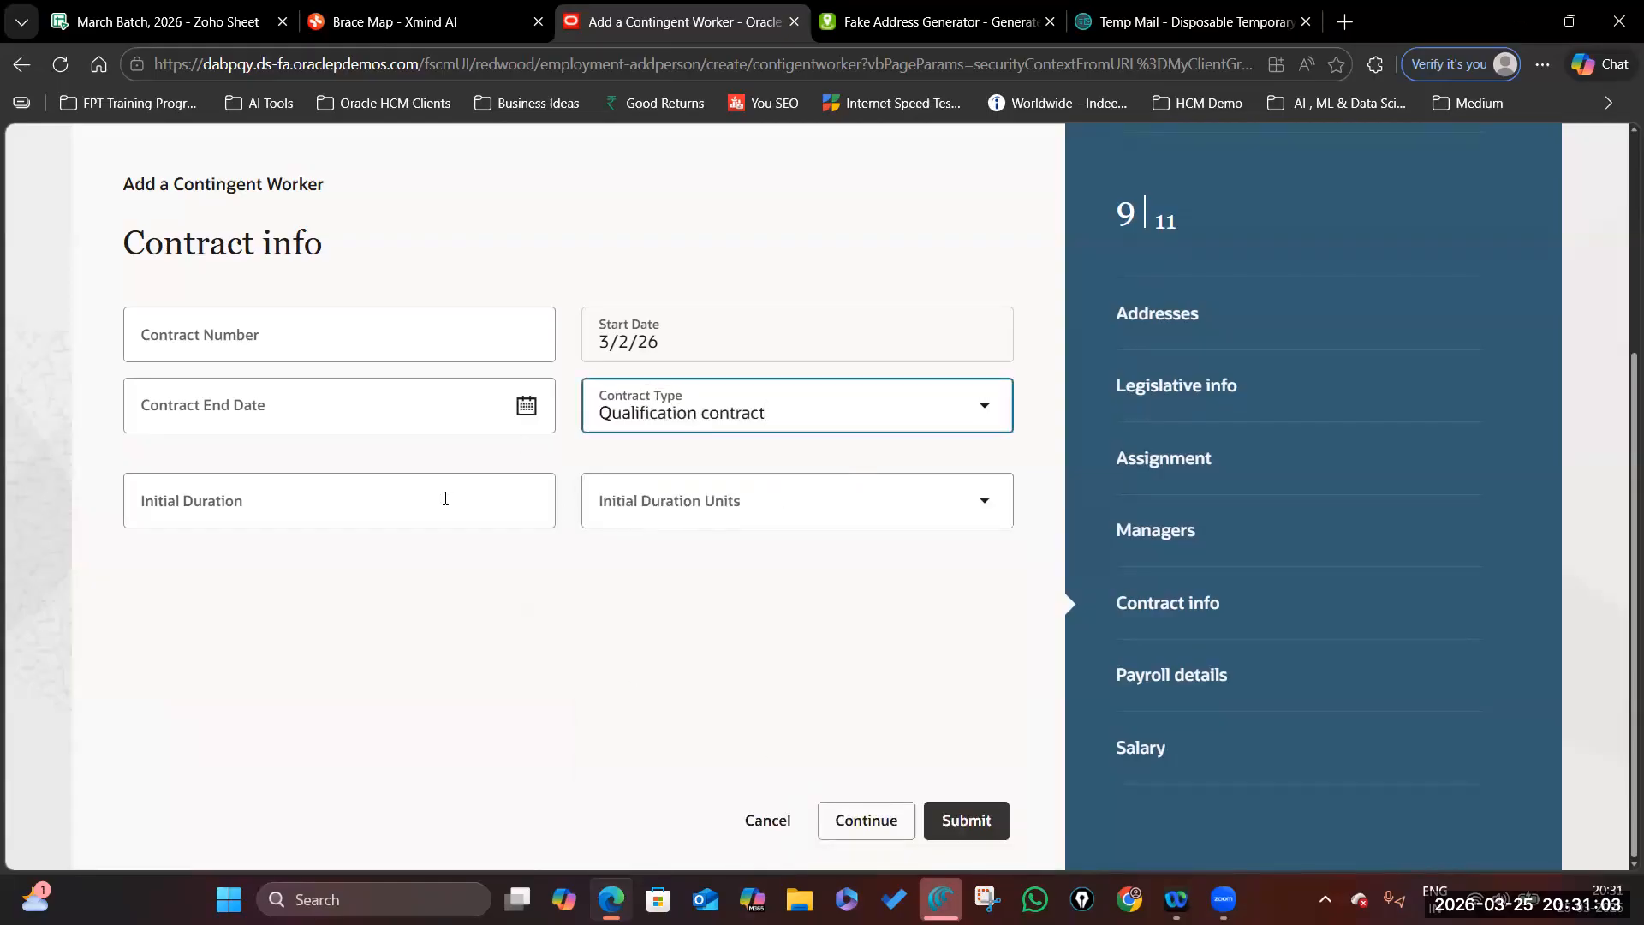
- Enter the contract number and set the contract end date to 3/1/27
click(279, 339)
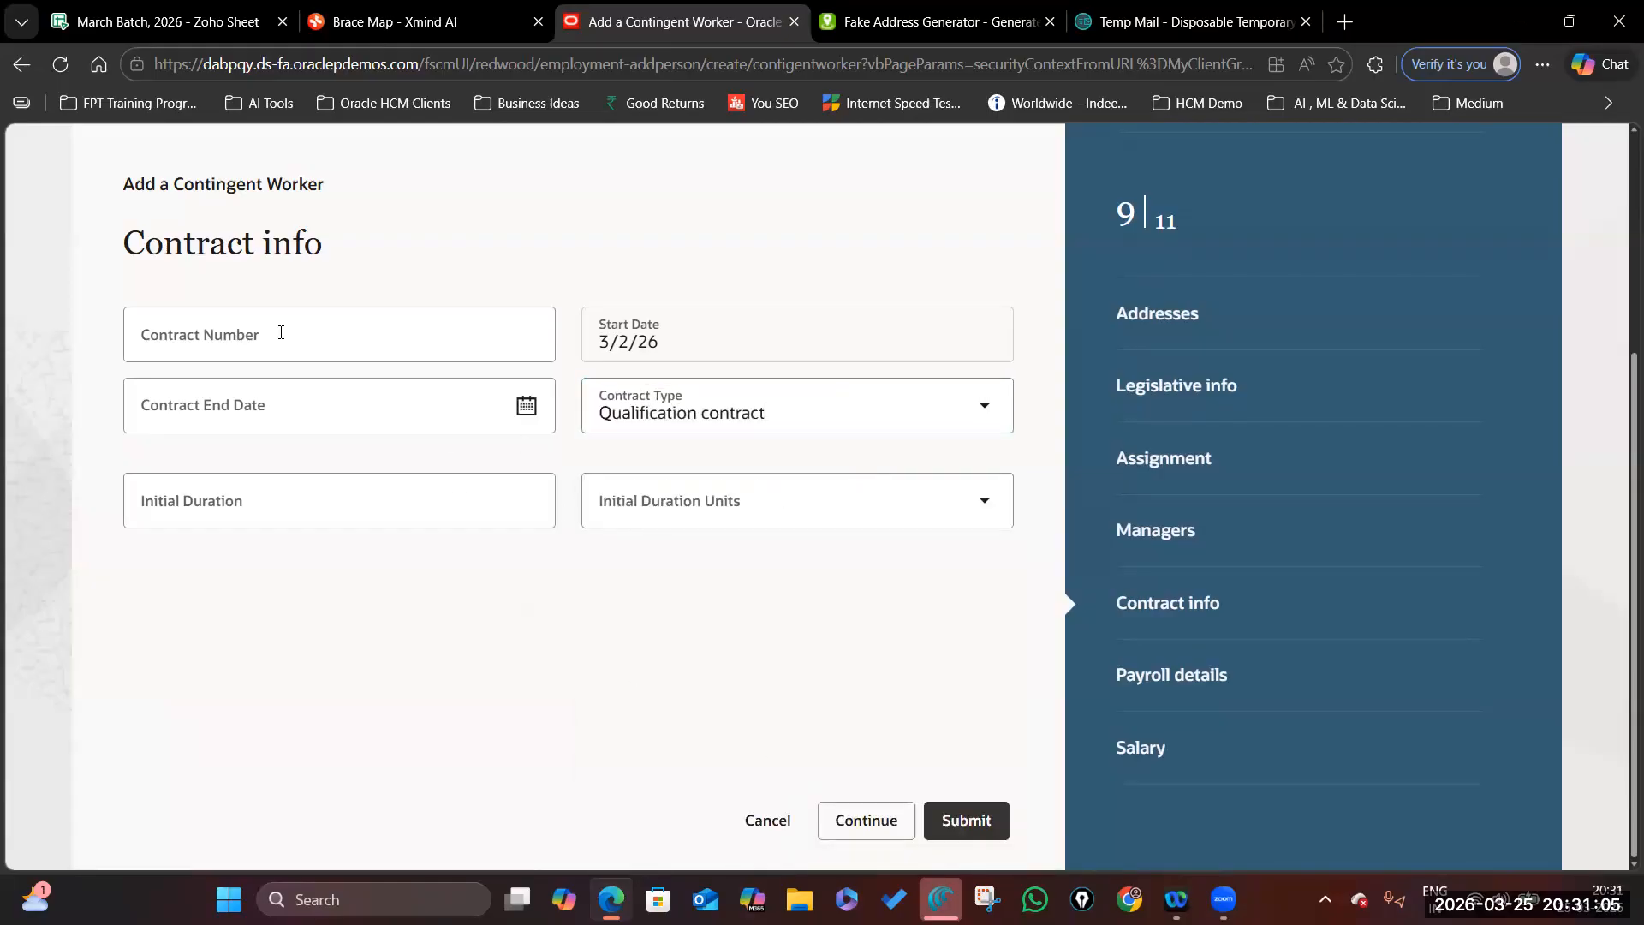
click(346, 344)
text(BKC23456)
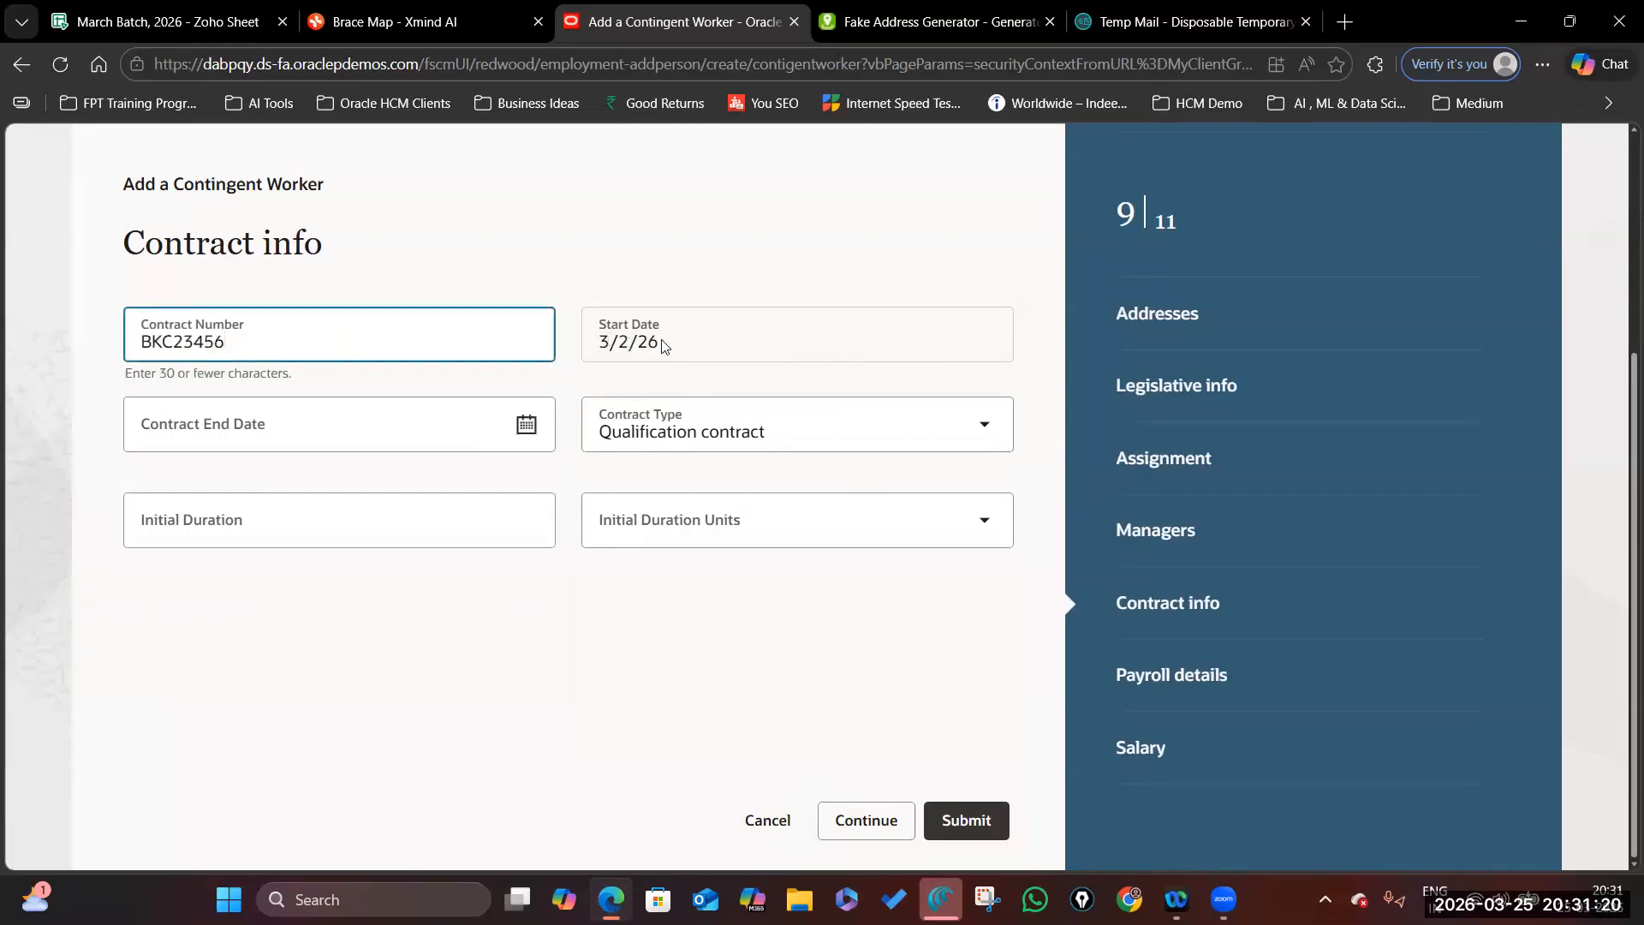
click(525, 427)
click(356, 474)
click(451, 639)
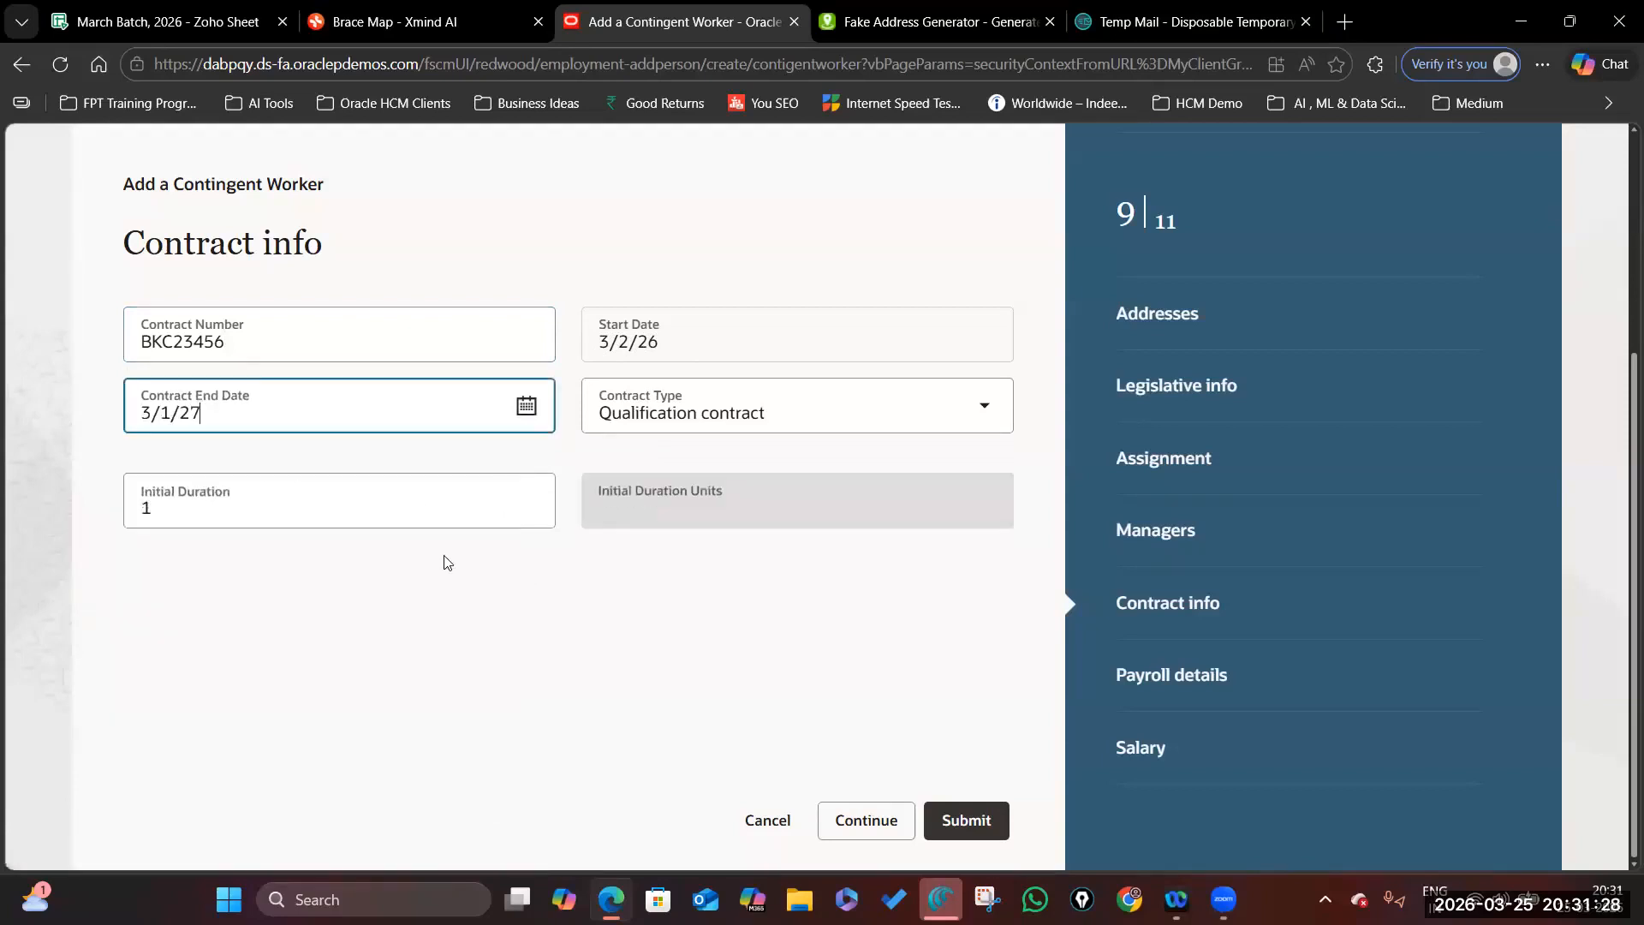
- Set the contract's initial duration to 18 months and continue to Payroll details
click(132, 509)
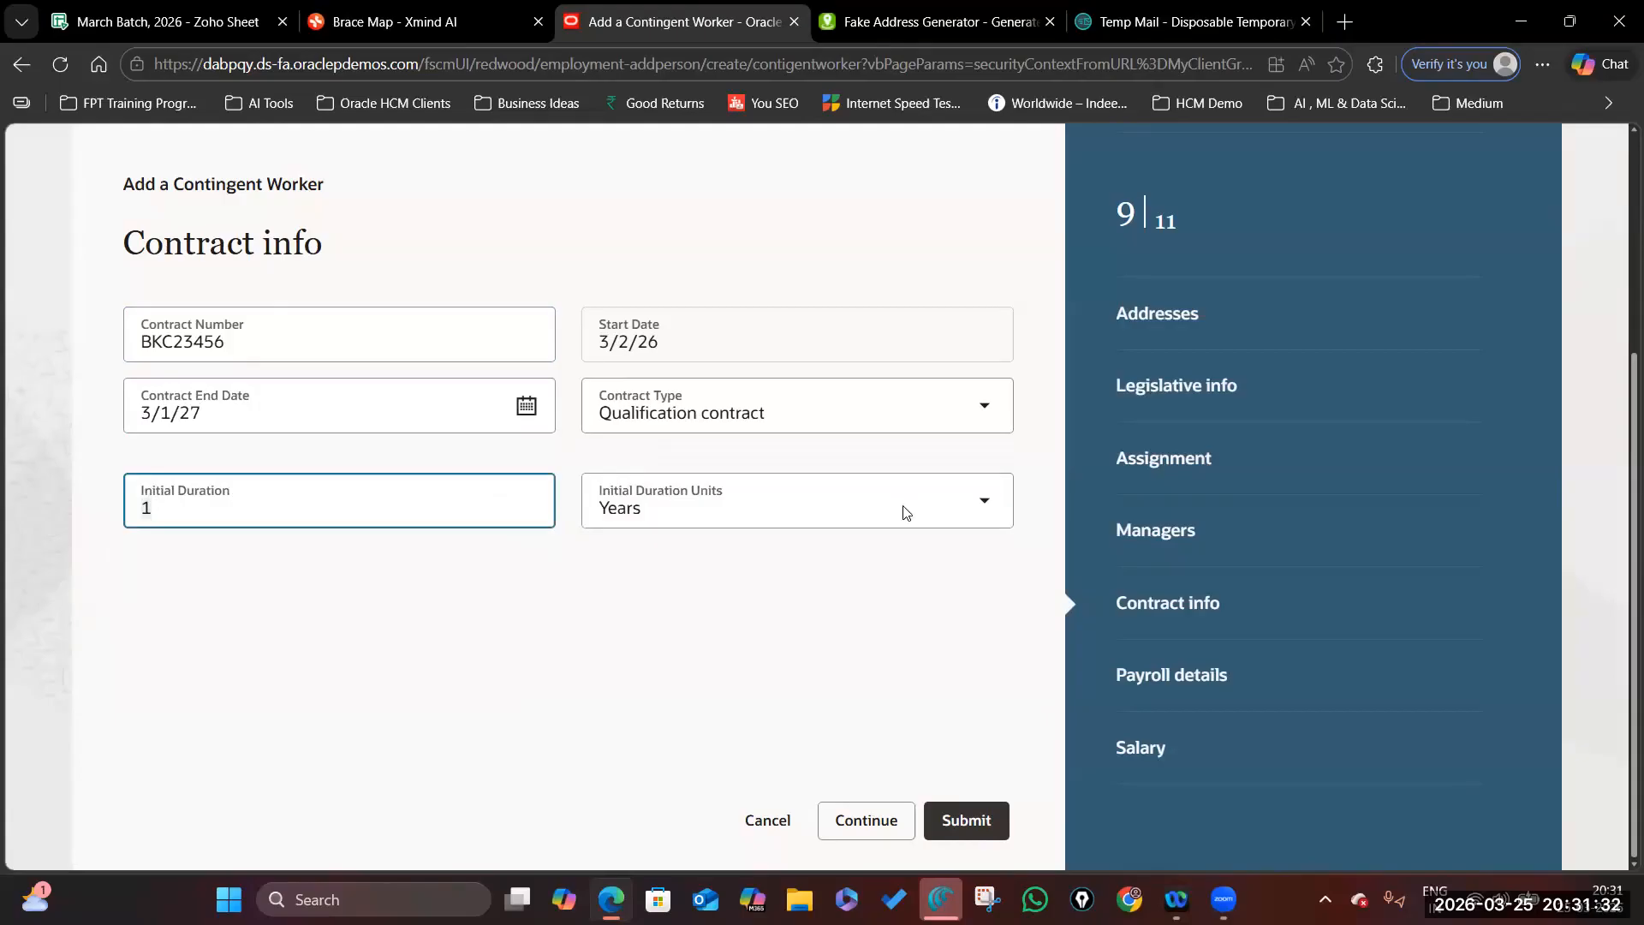
click(985, 503)
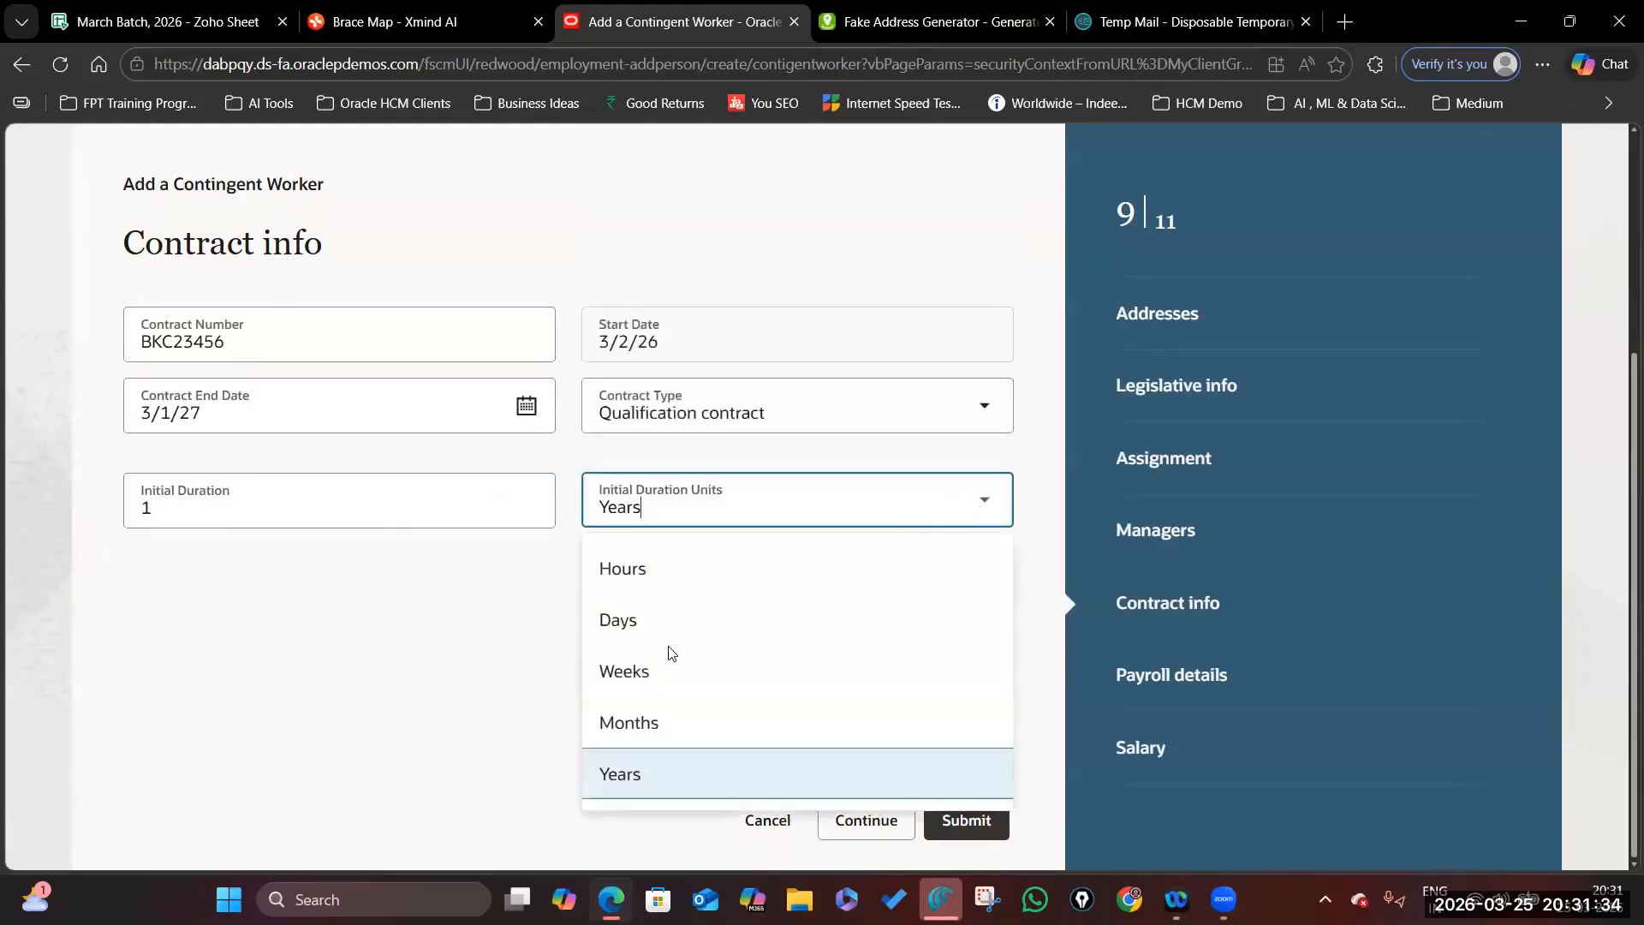
click(673, 725)
click(168, 508)
text(2)
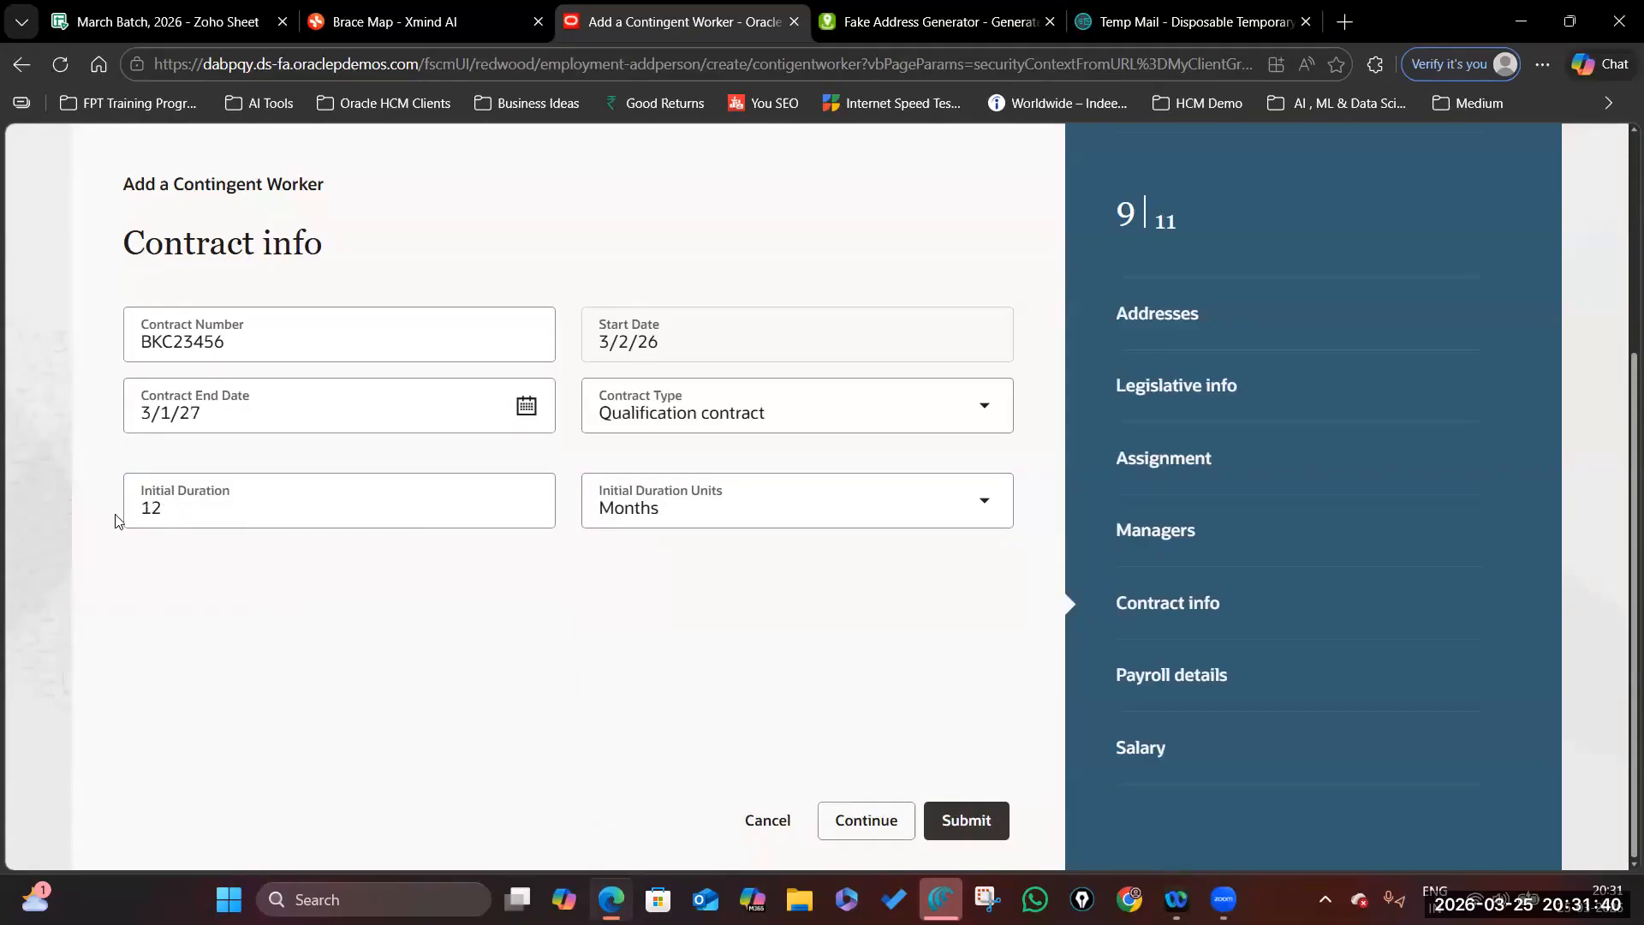
click(240, 507)
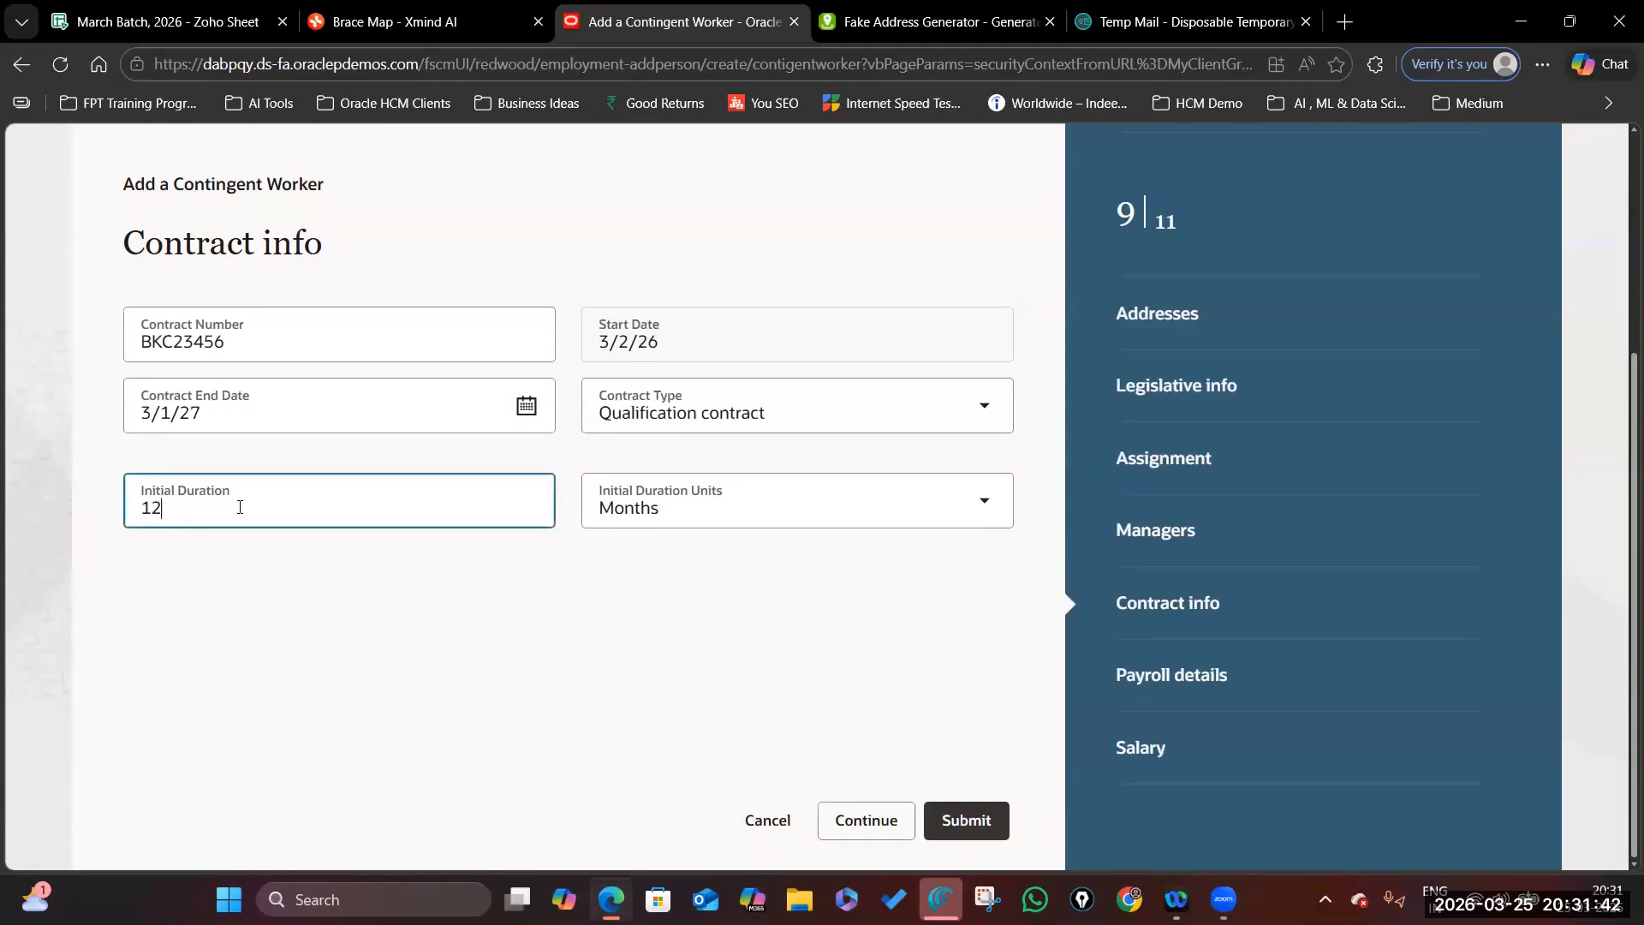
click(254, 572)
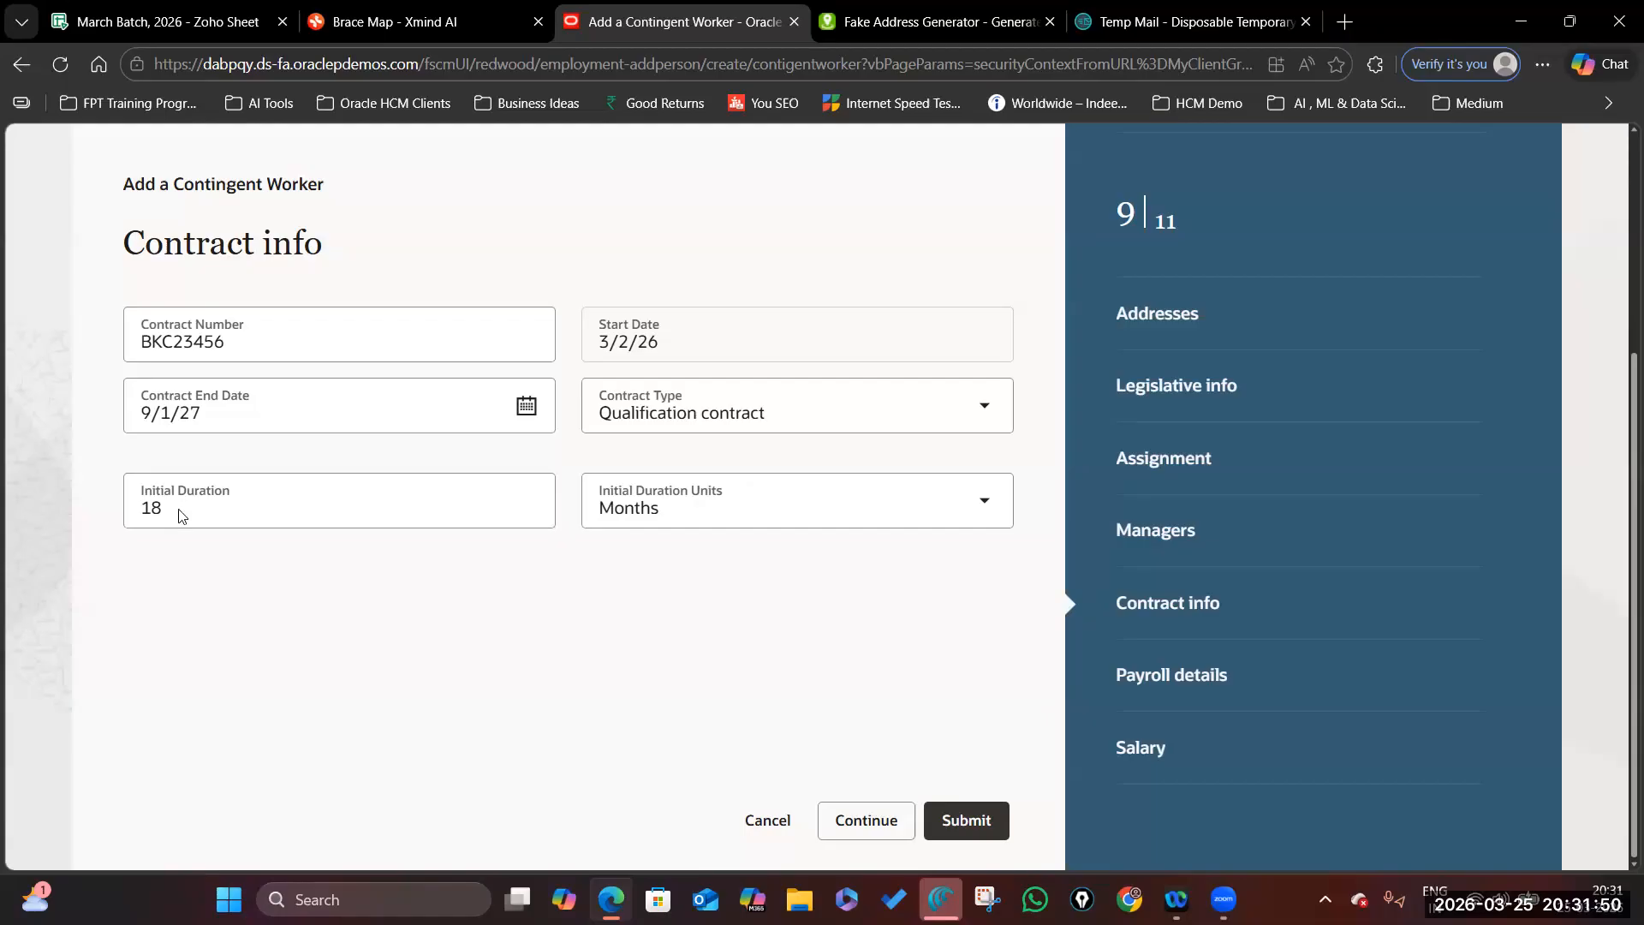
click(851, 823)
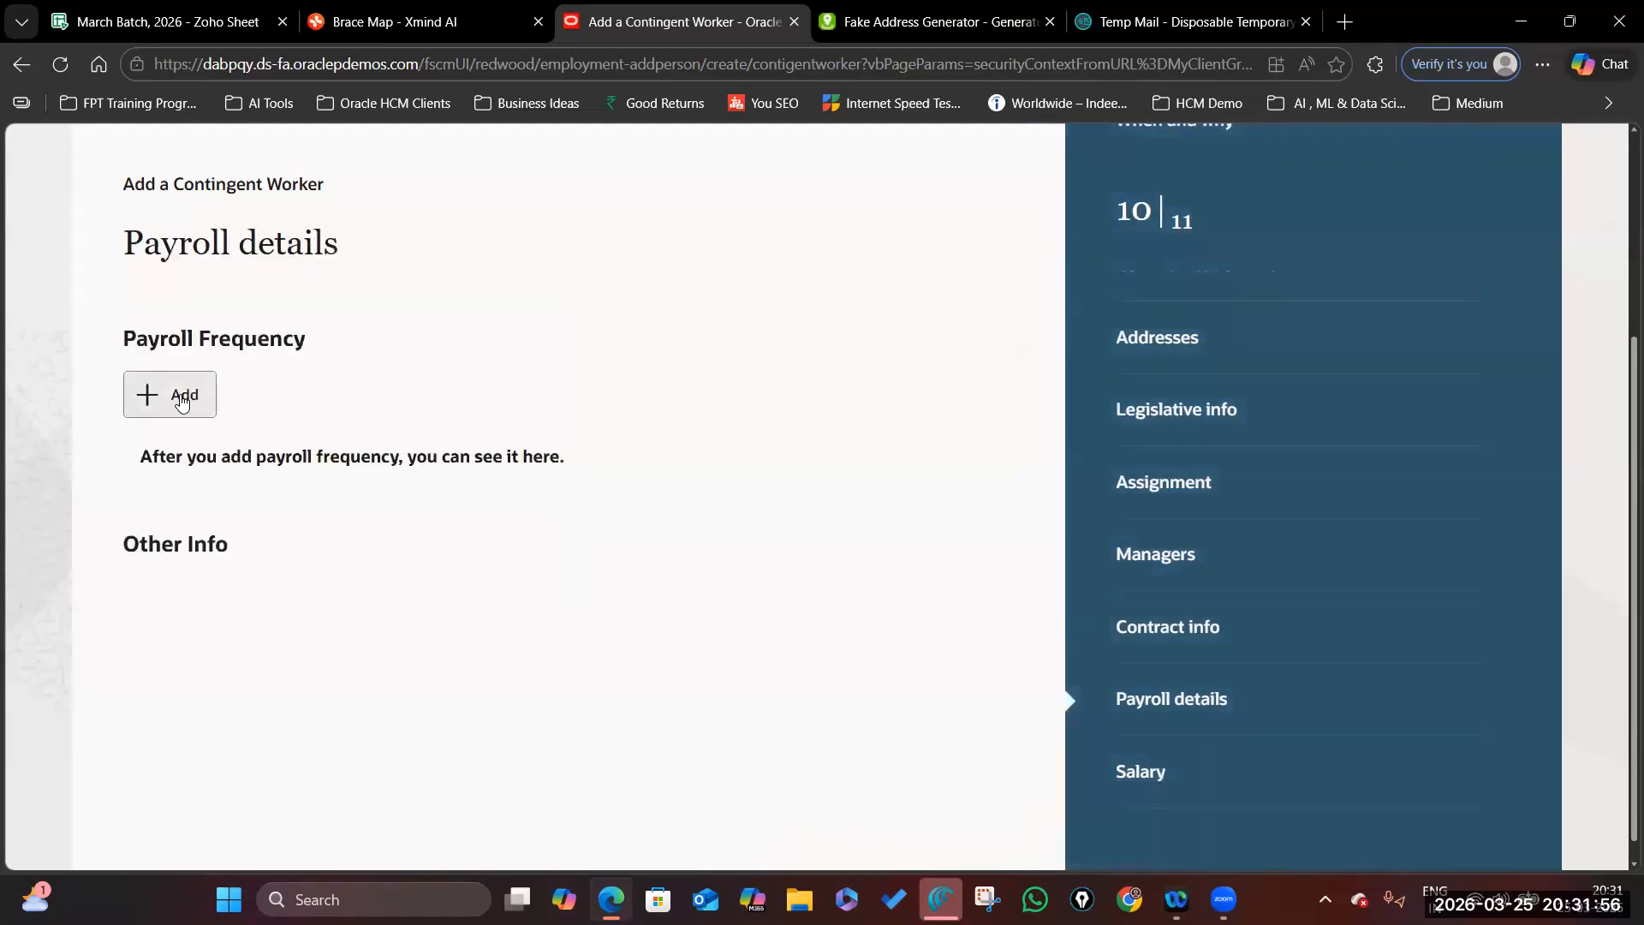
- Add a payroll frequency record with the payroll set to Monthly and save it
click(181, 403)
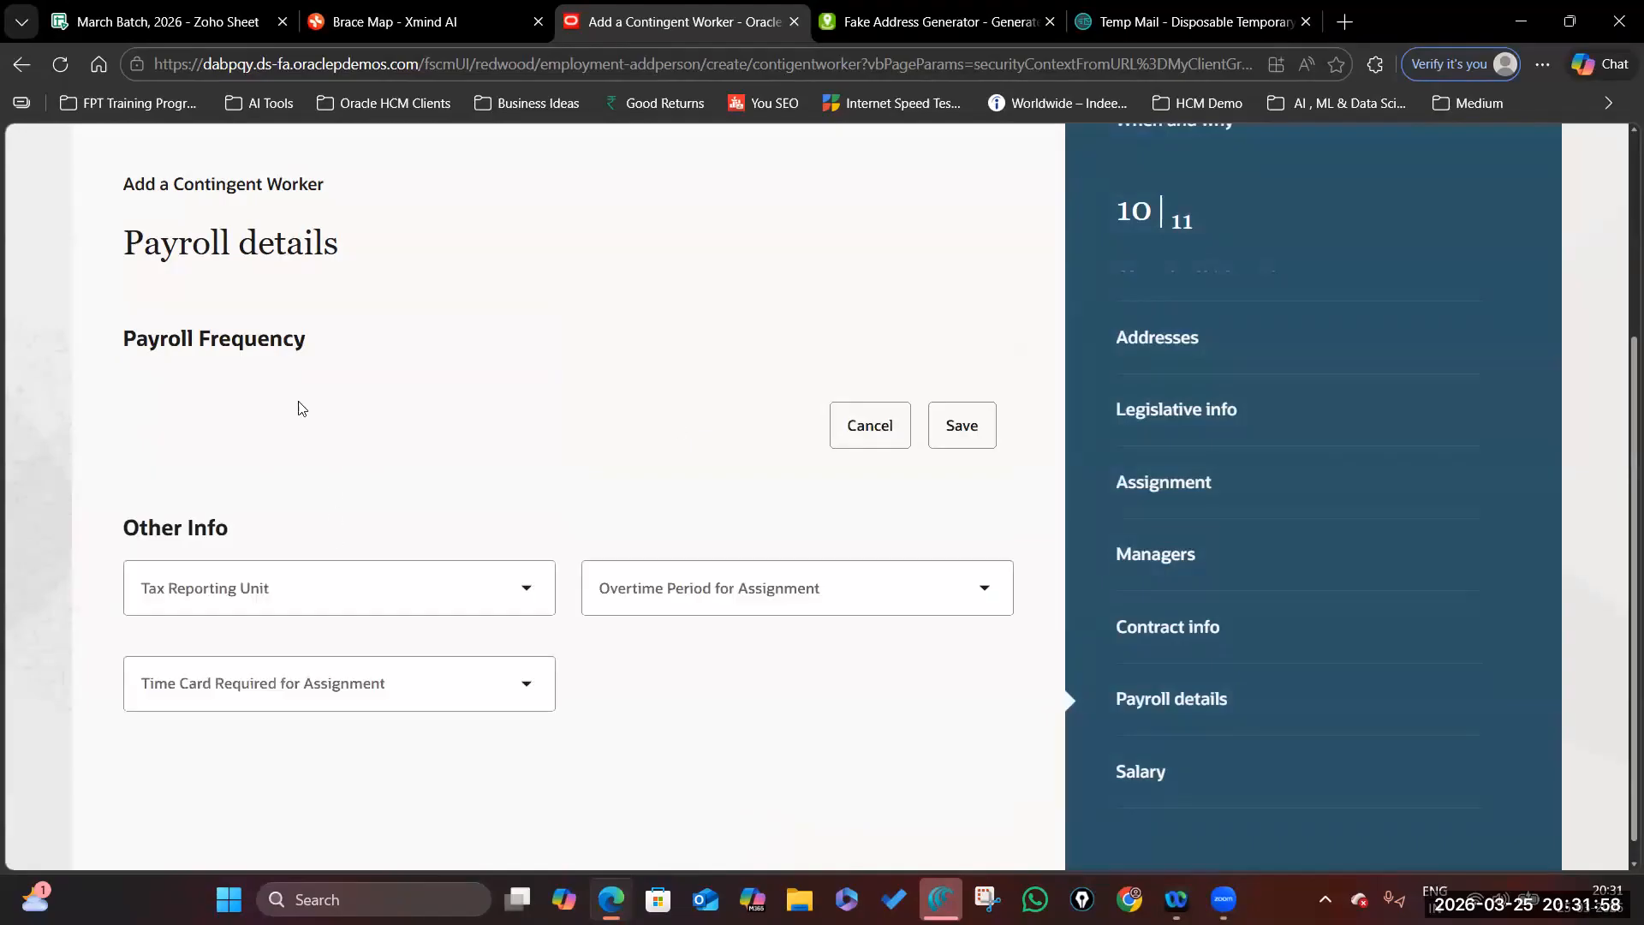
click(529, 345)
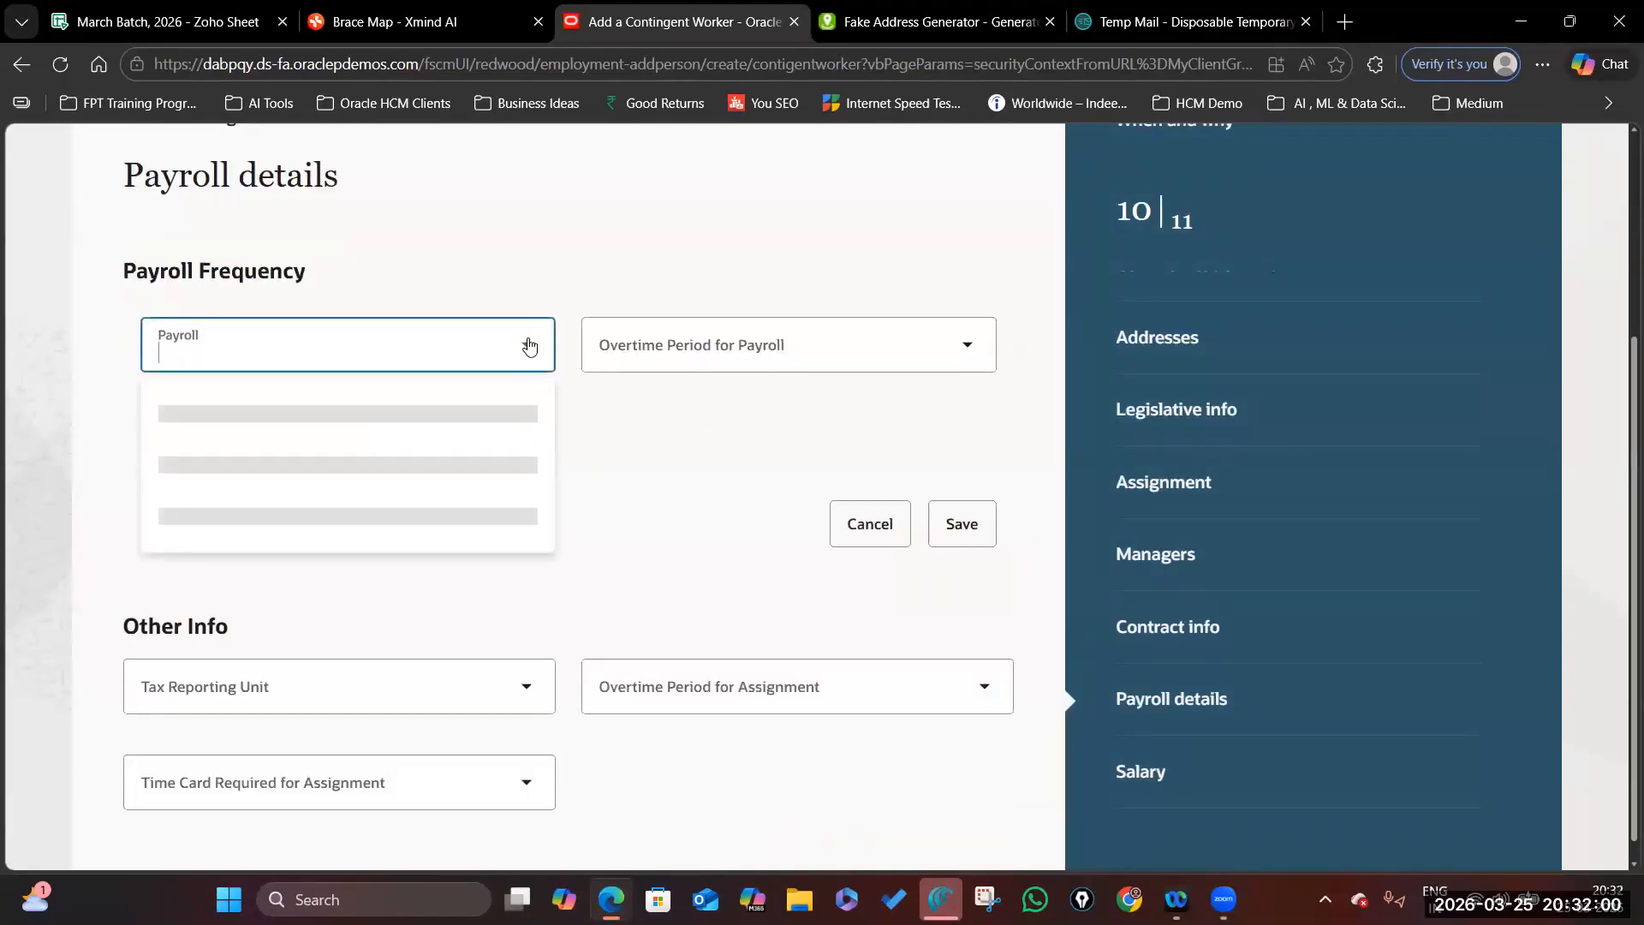
scroll(274, 676, down, 4)
scroll(274, 667, down, 3)
scroll(266, 668, up, 7)
scroll(313, 642, down, 4)
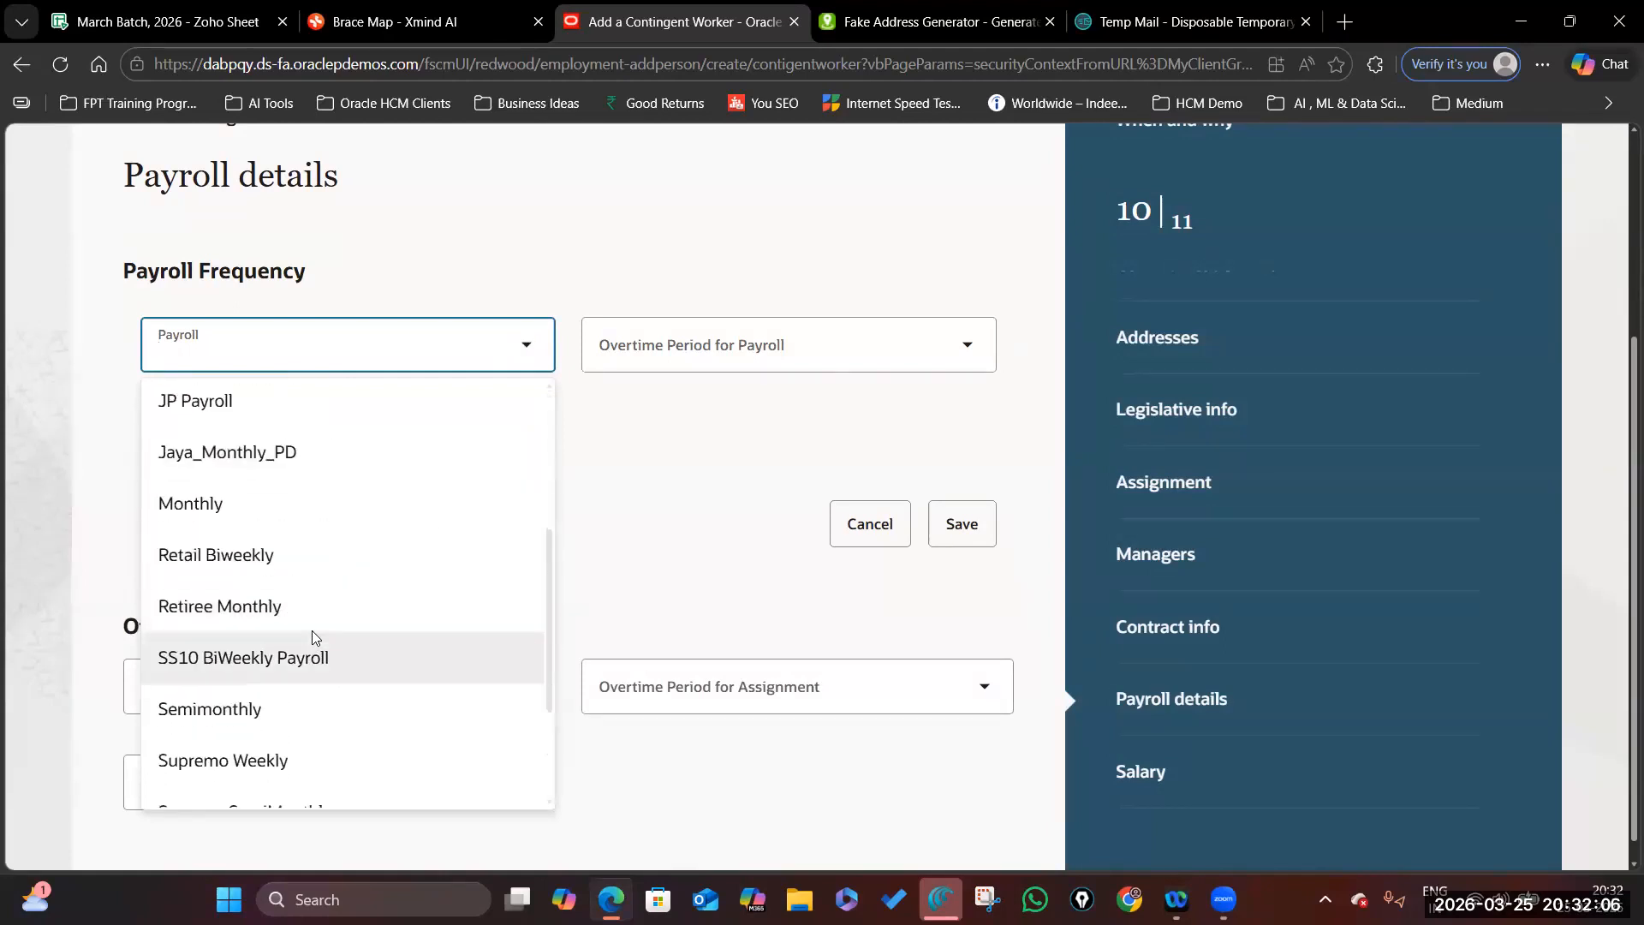
click(306, 512)
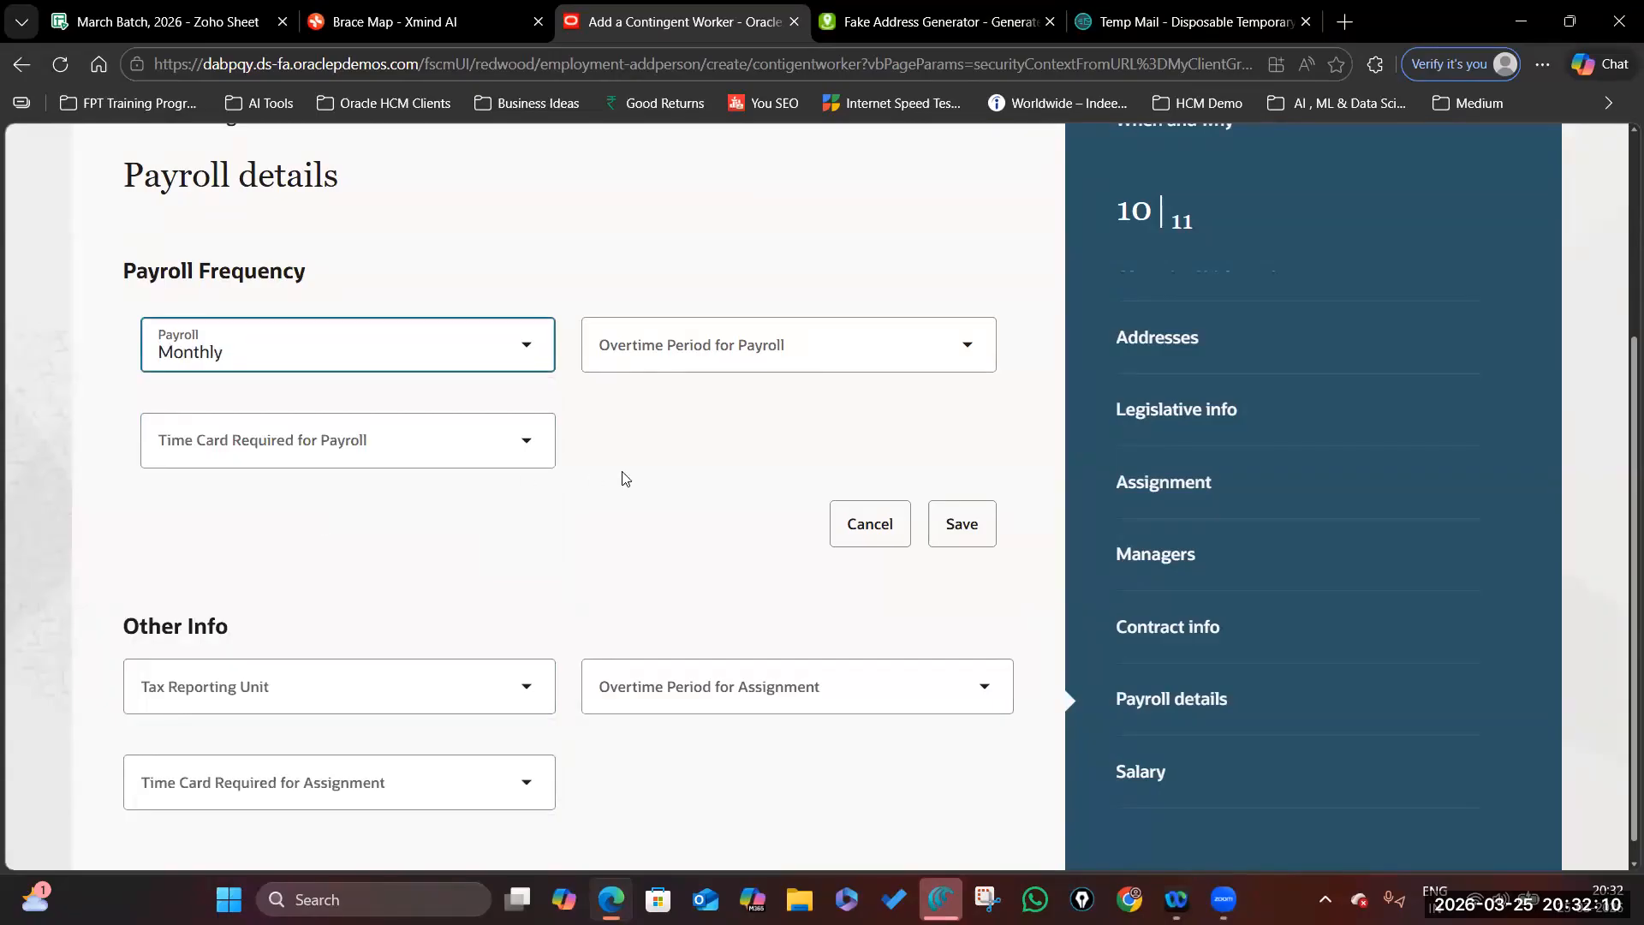
scroll(591, 567, down, 2)
click(976, 454)
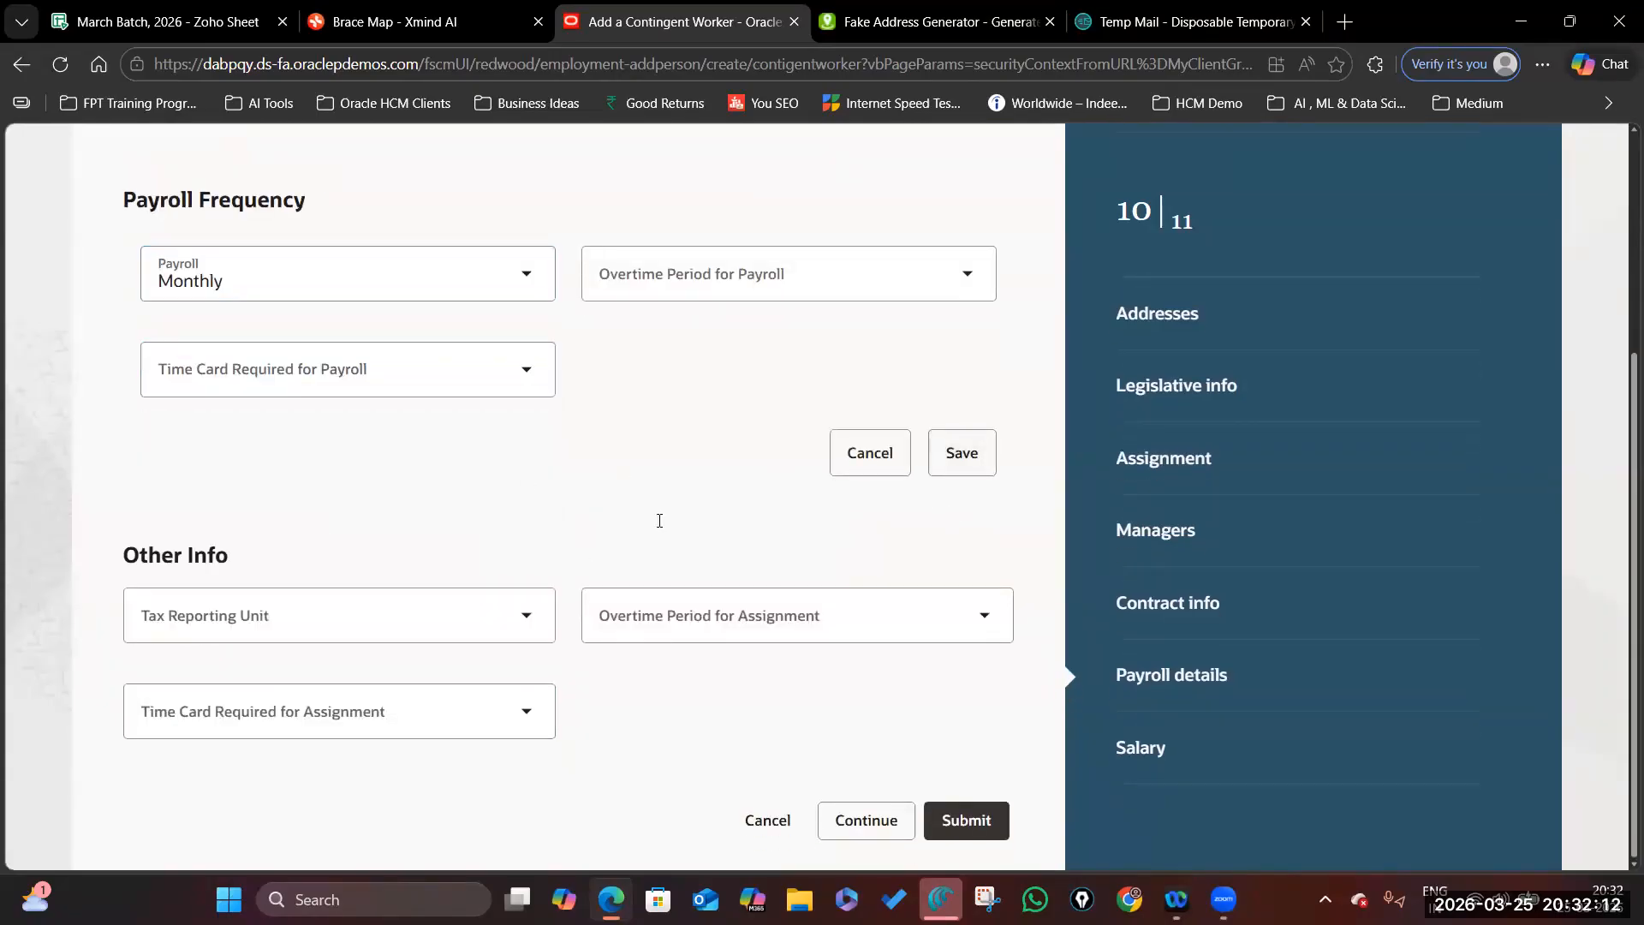
- Set the tax reporting unit to Bruke Marketing Corporation LRU and continue to the Salary section
click(527, 511)
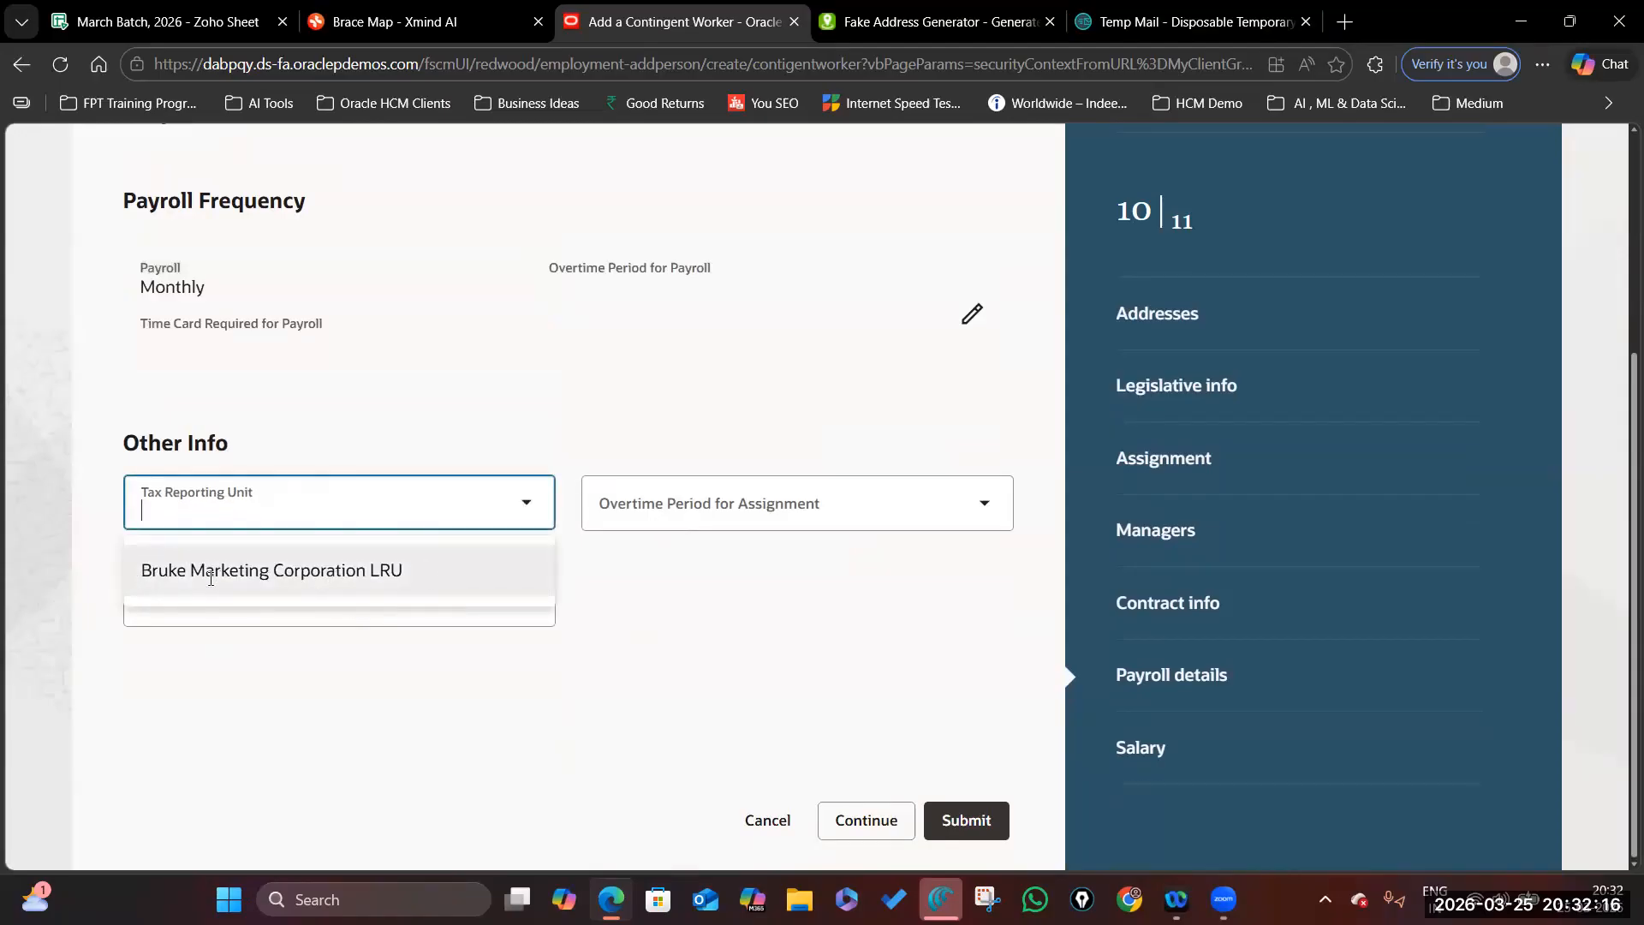
click(346, 571)
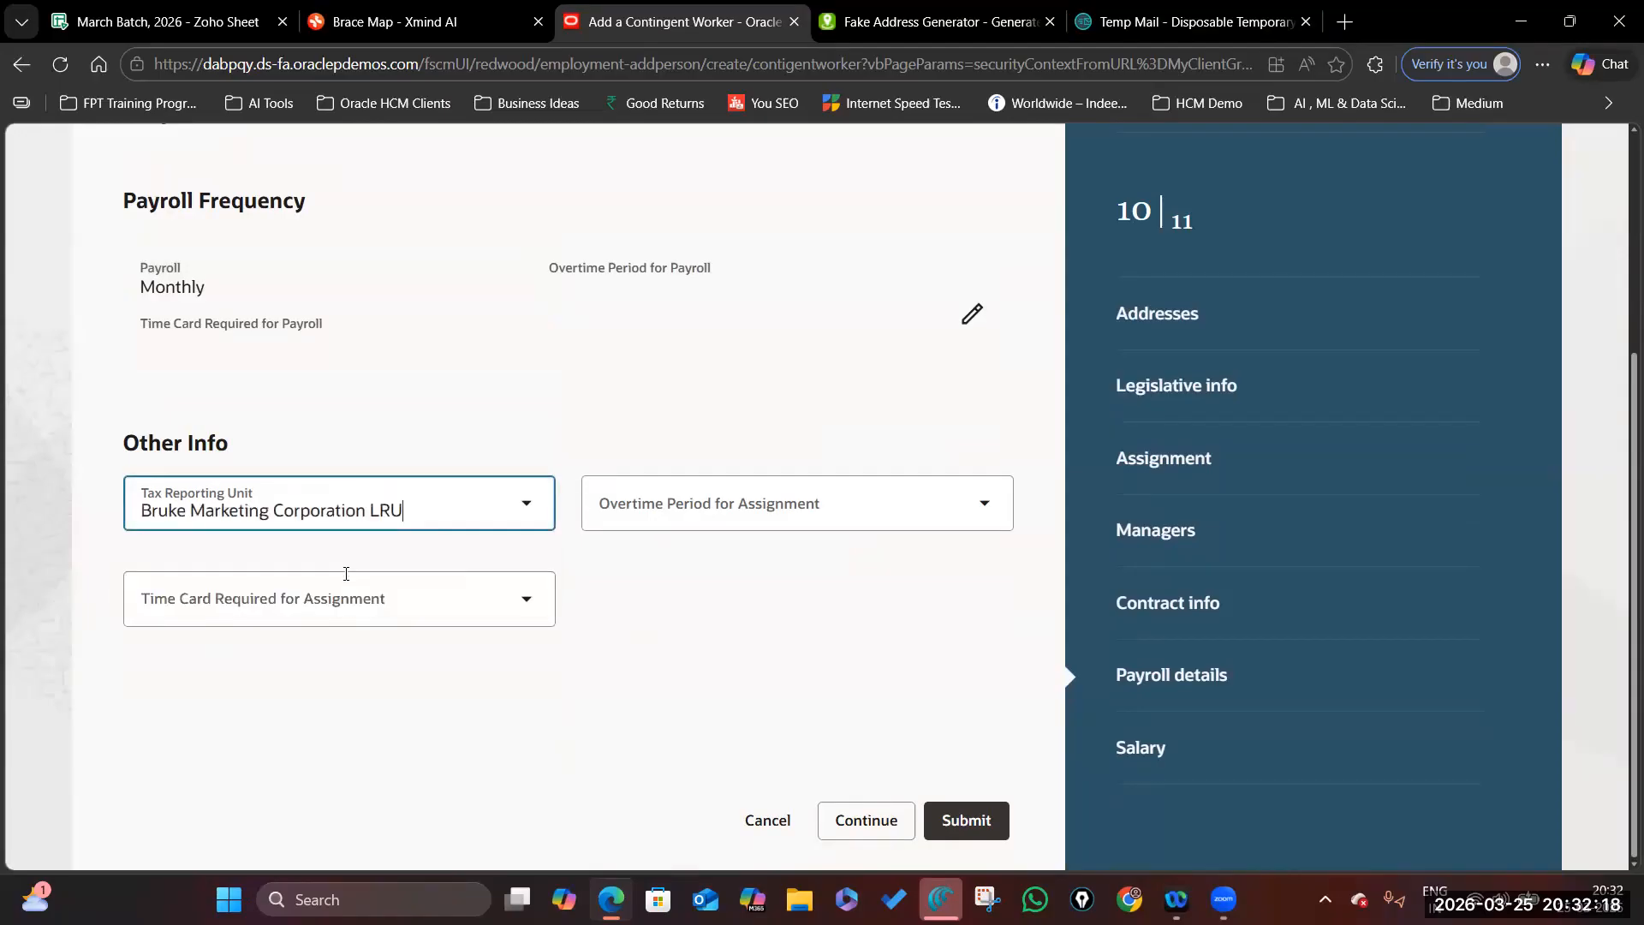
click(866, 815)
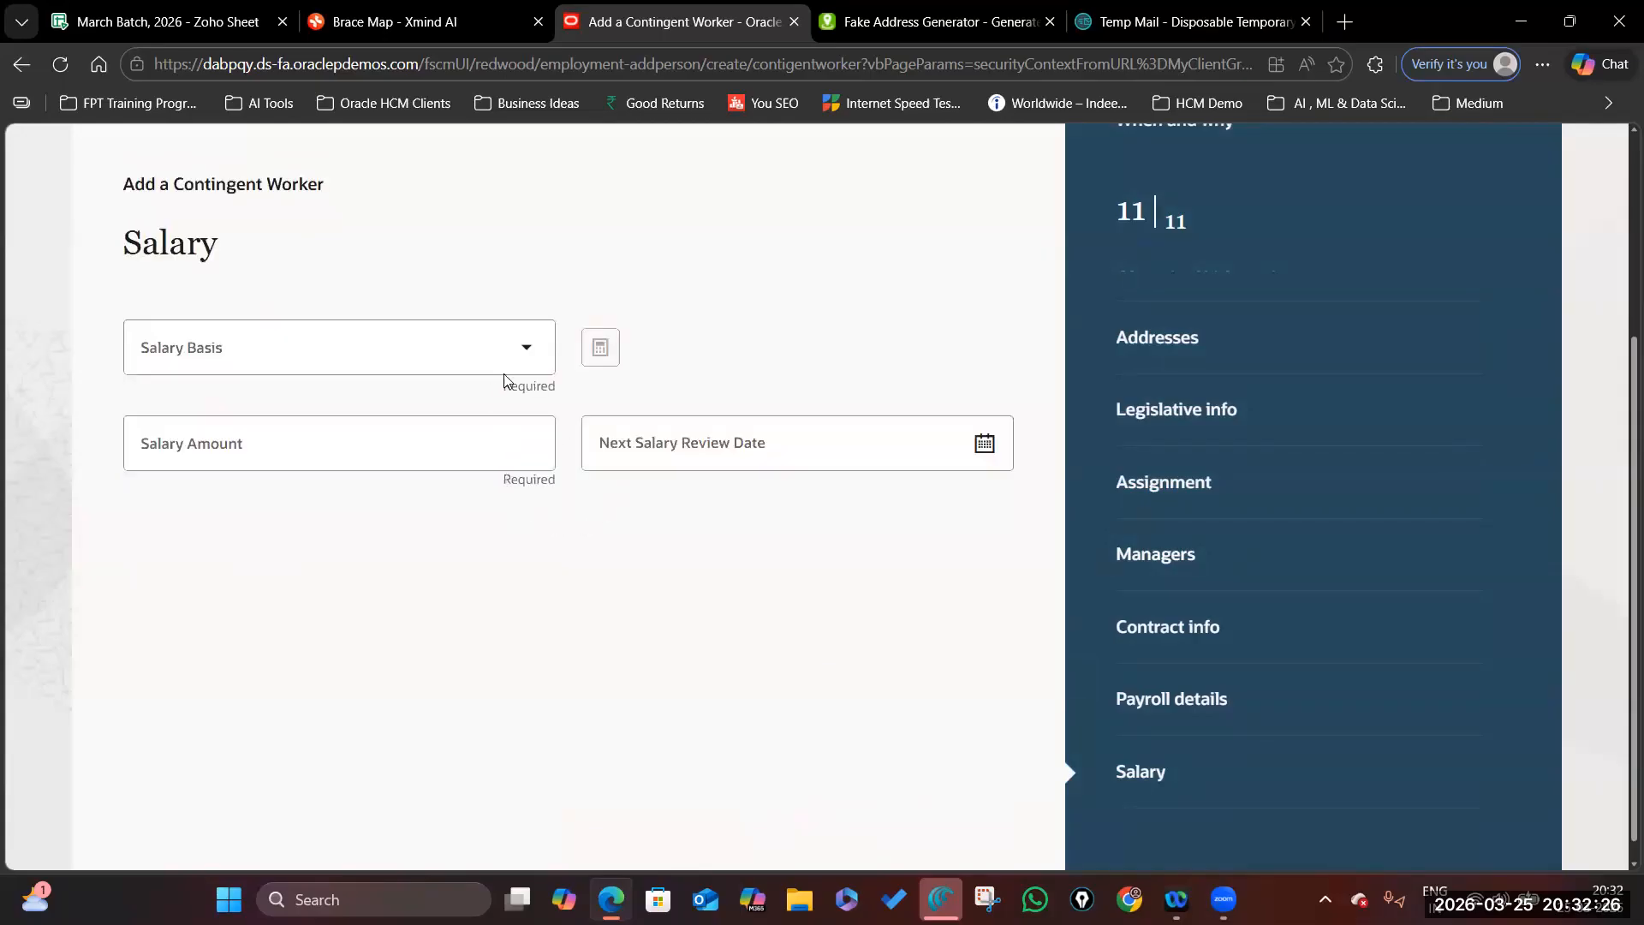
- Set the salary basis to BMC Annual Salary Basis and the salary amount to 96,000 USD annually
click(524, 346)
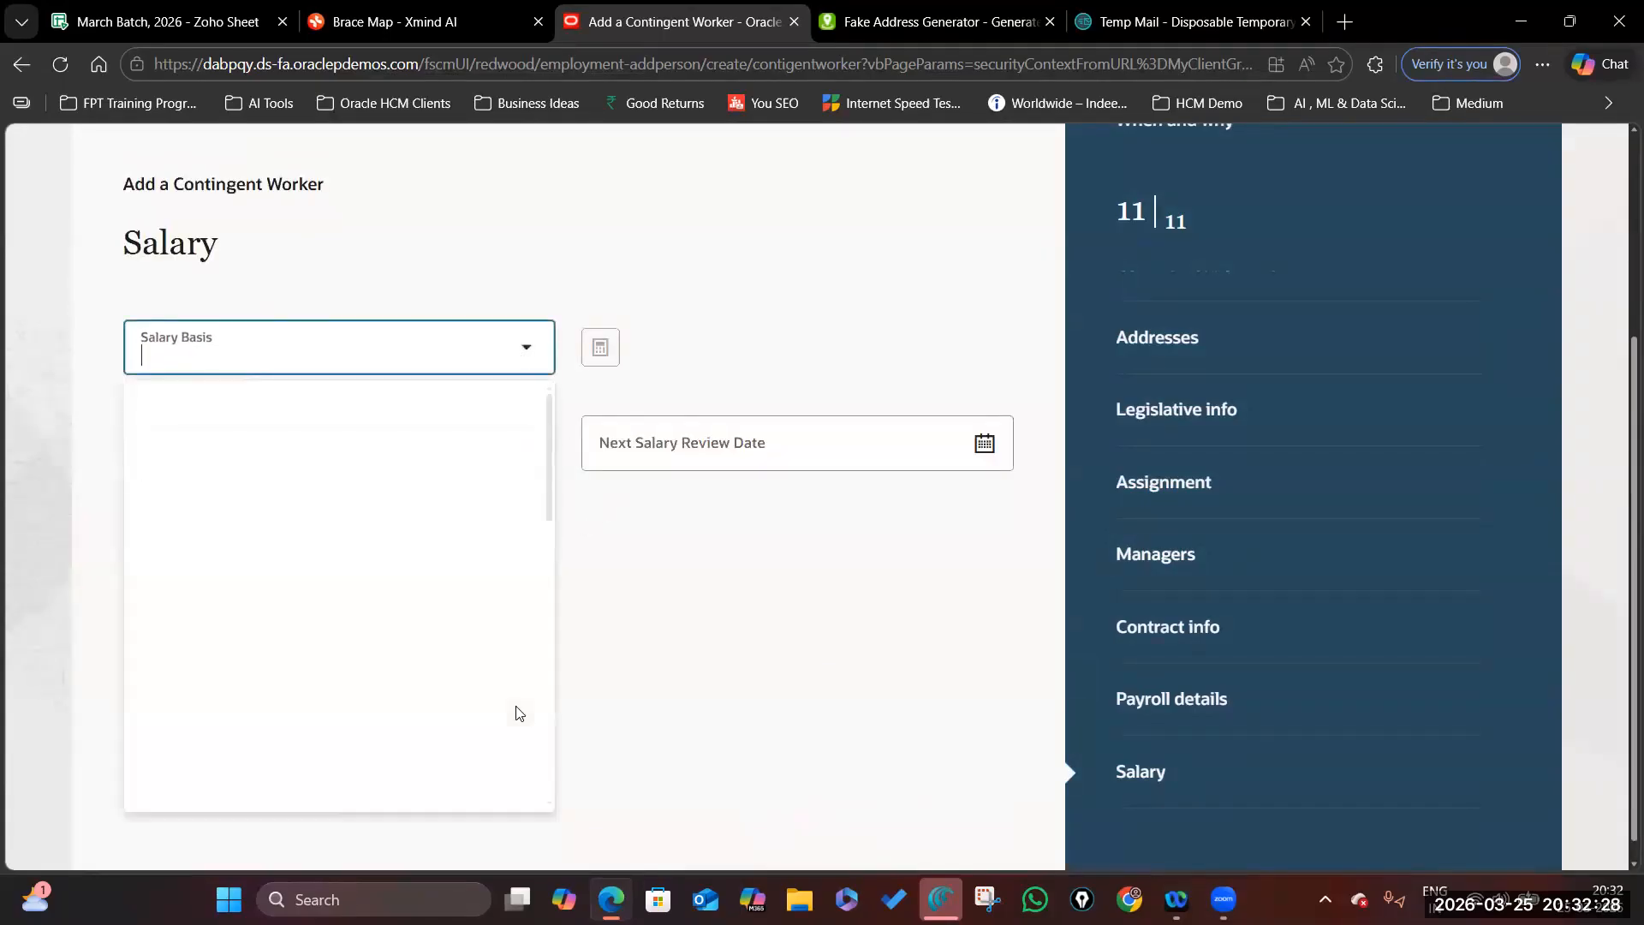
click(518, 714)
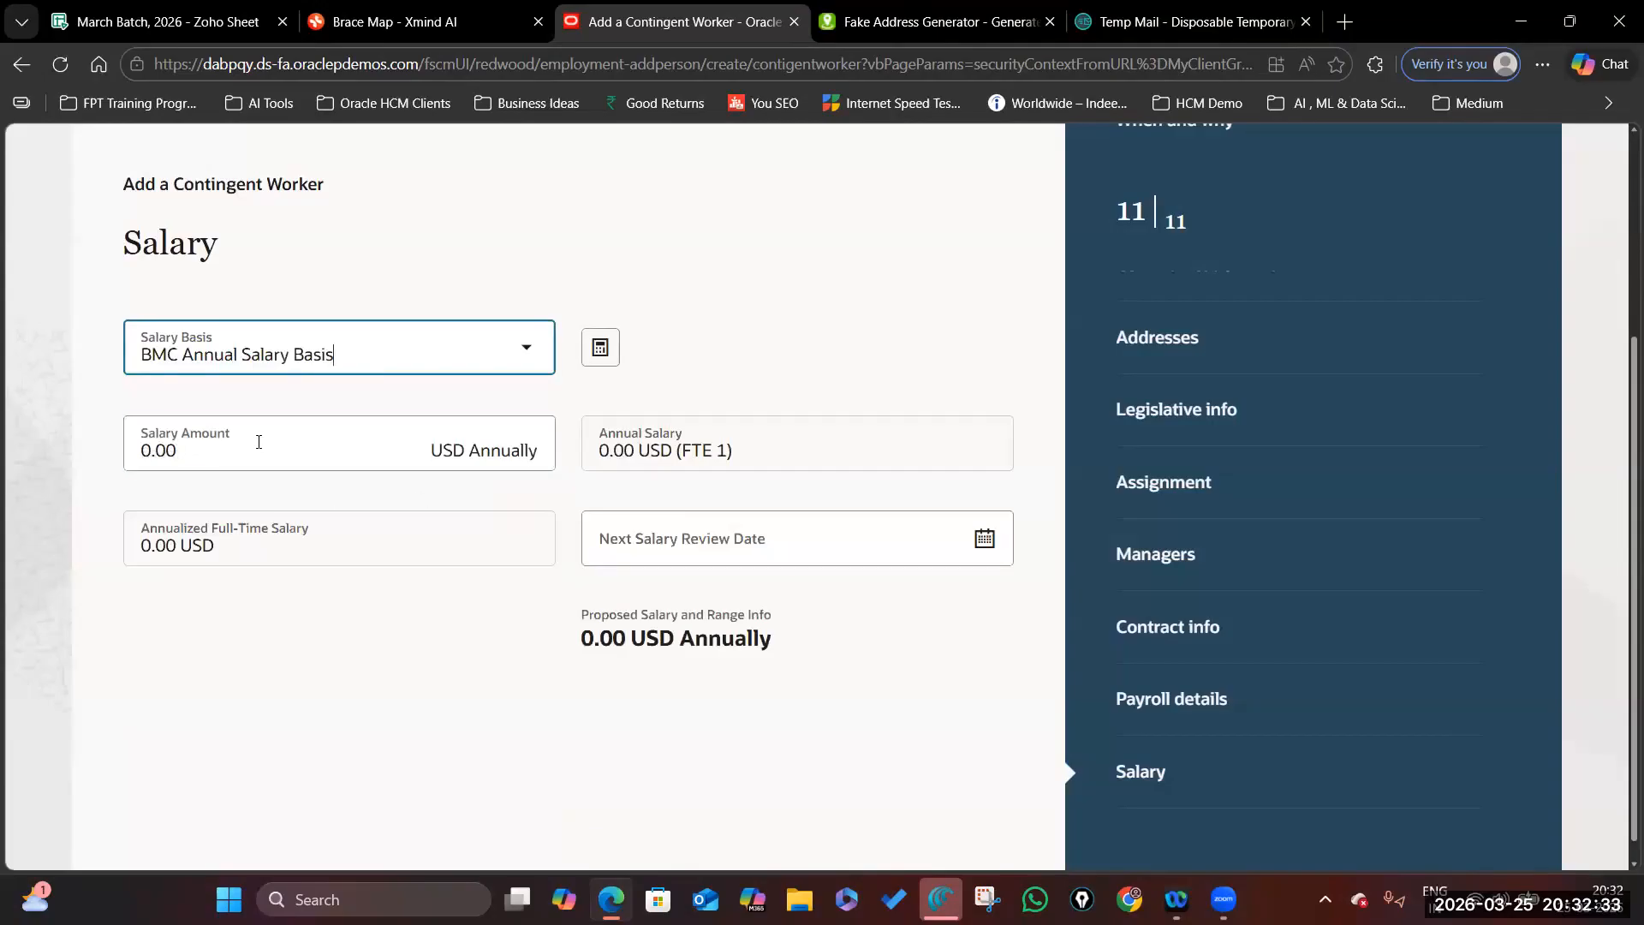
click(259, 442)
key(BackSpace)
key(BackSpace)
key(BackSpace)
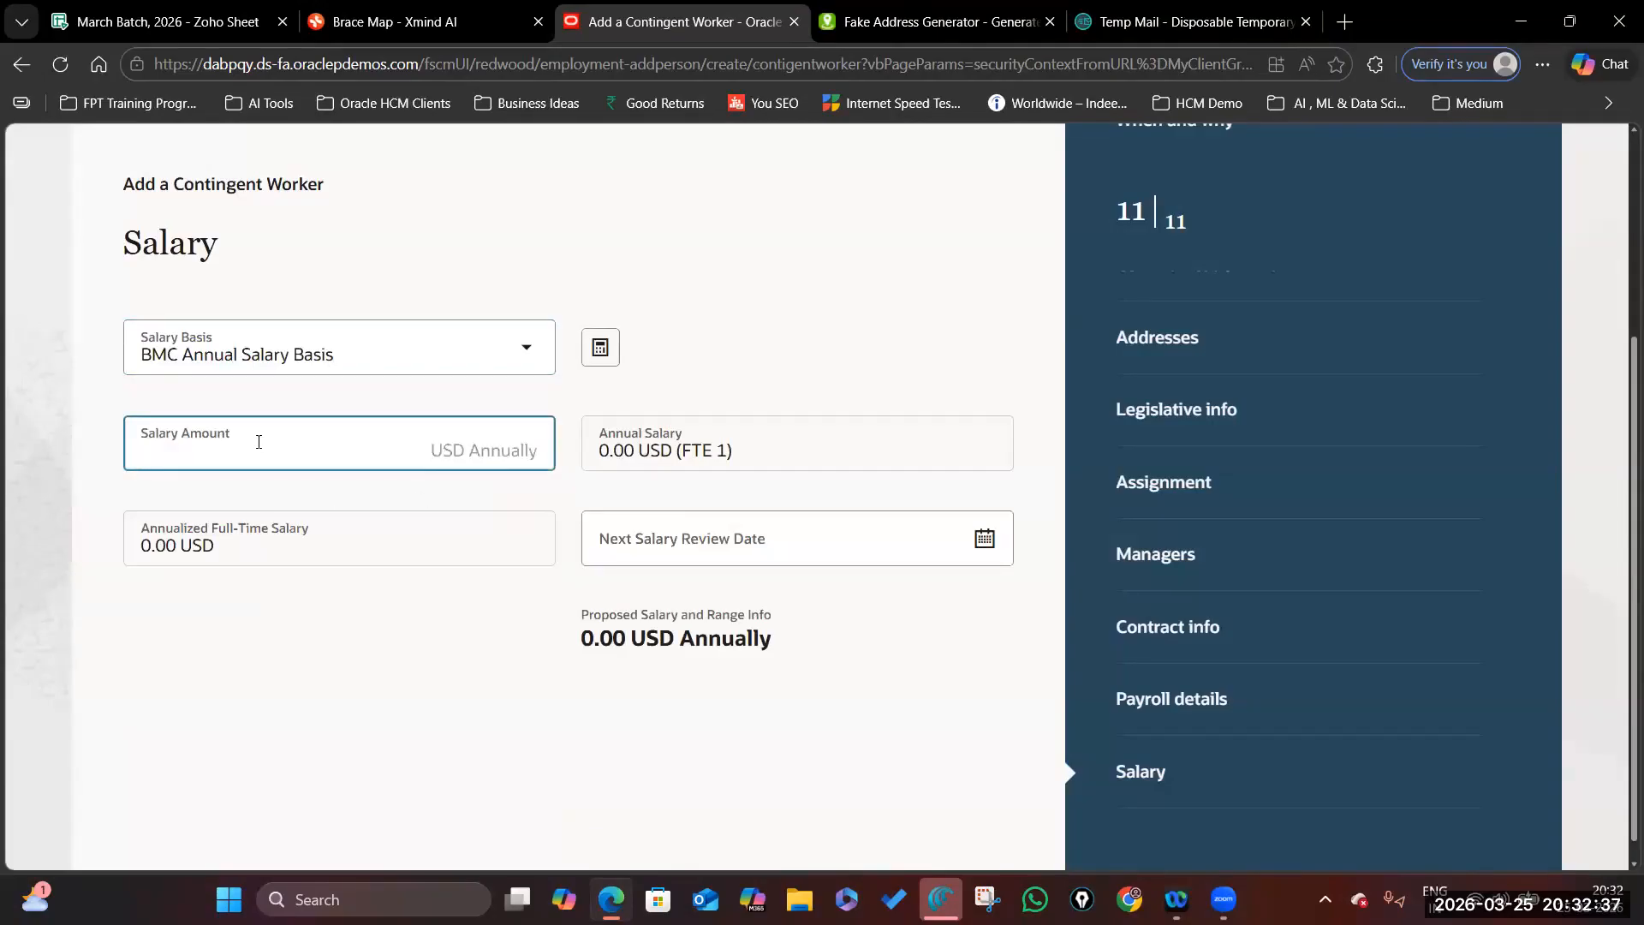
text(96000)
click(351, 738)
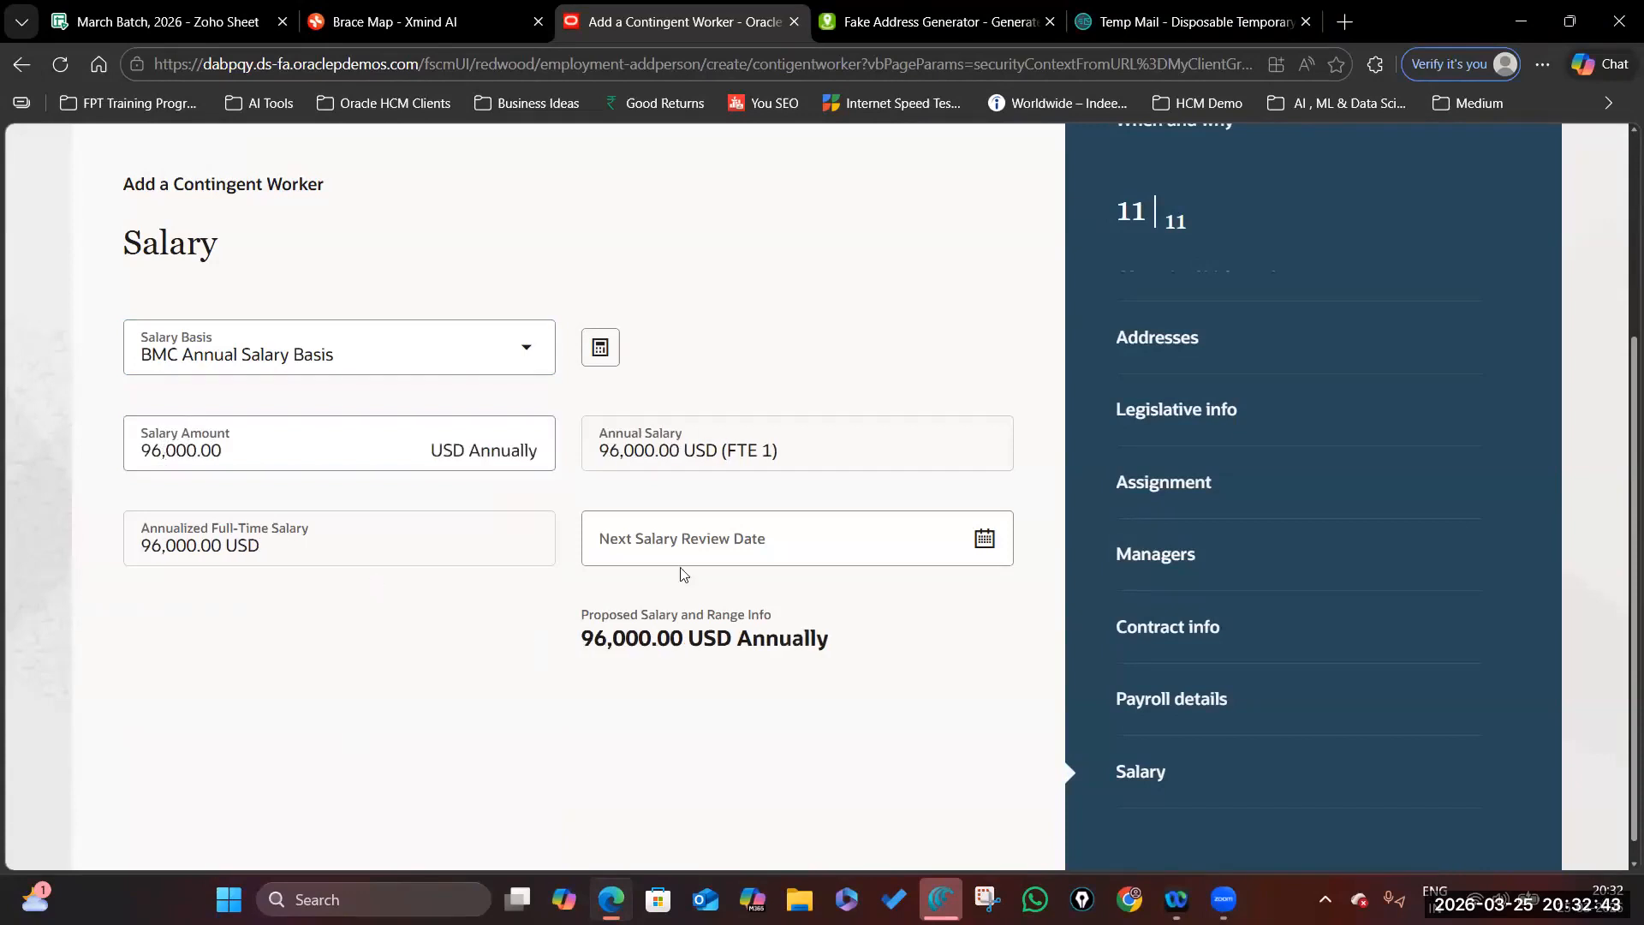
- Set the next salary review date to 3/1/27 and submit the contingent worker
click(984, 537)
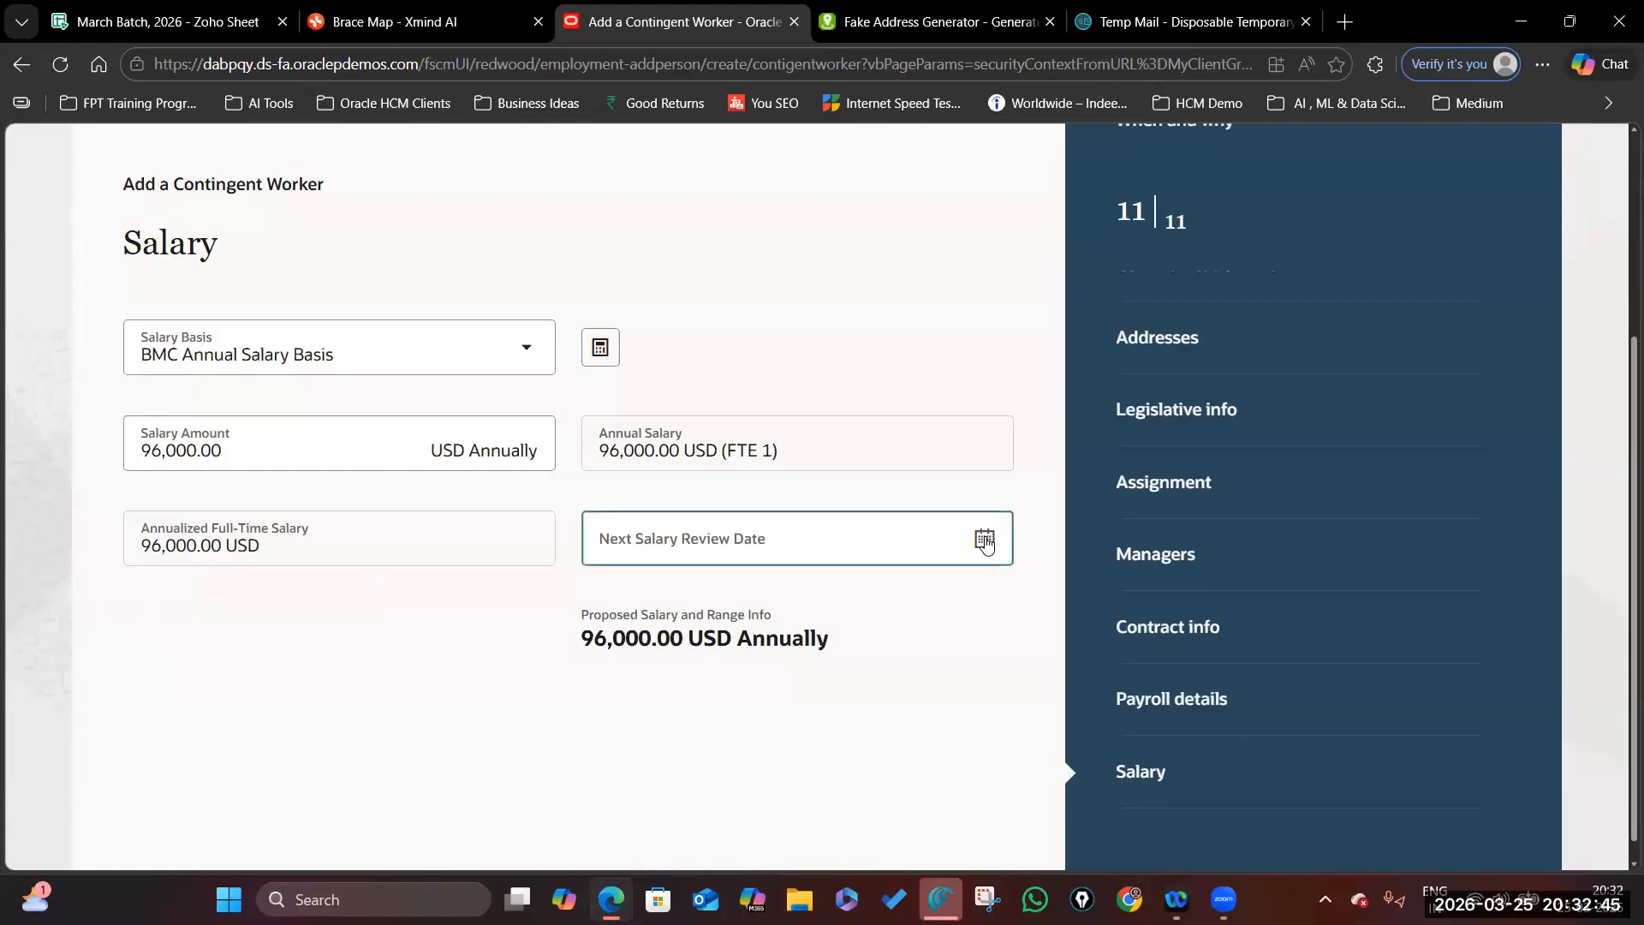
text(3/1/27)
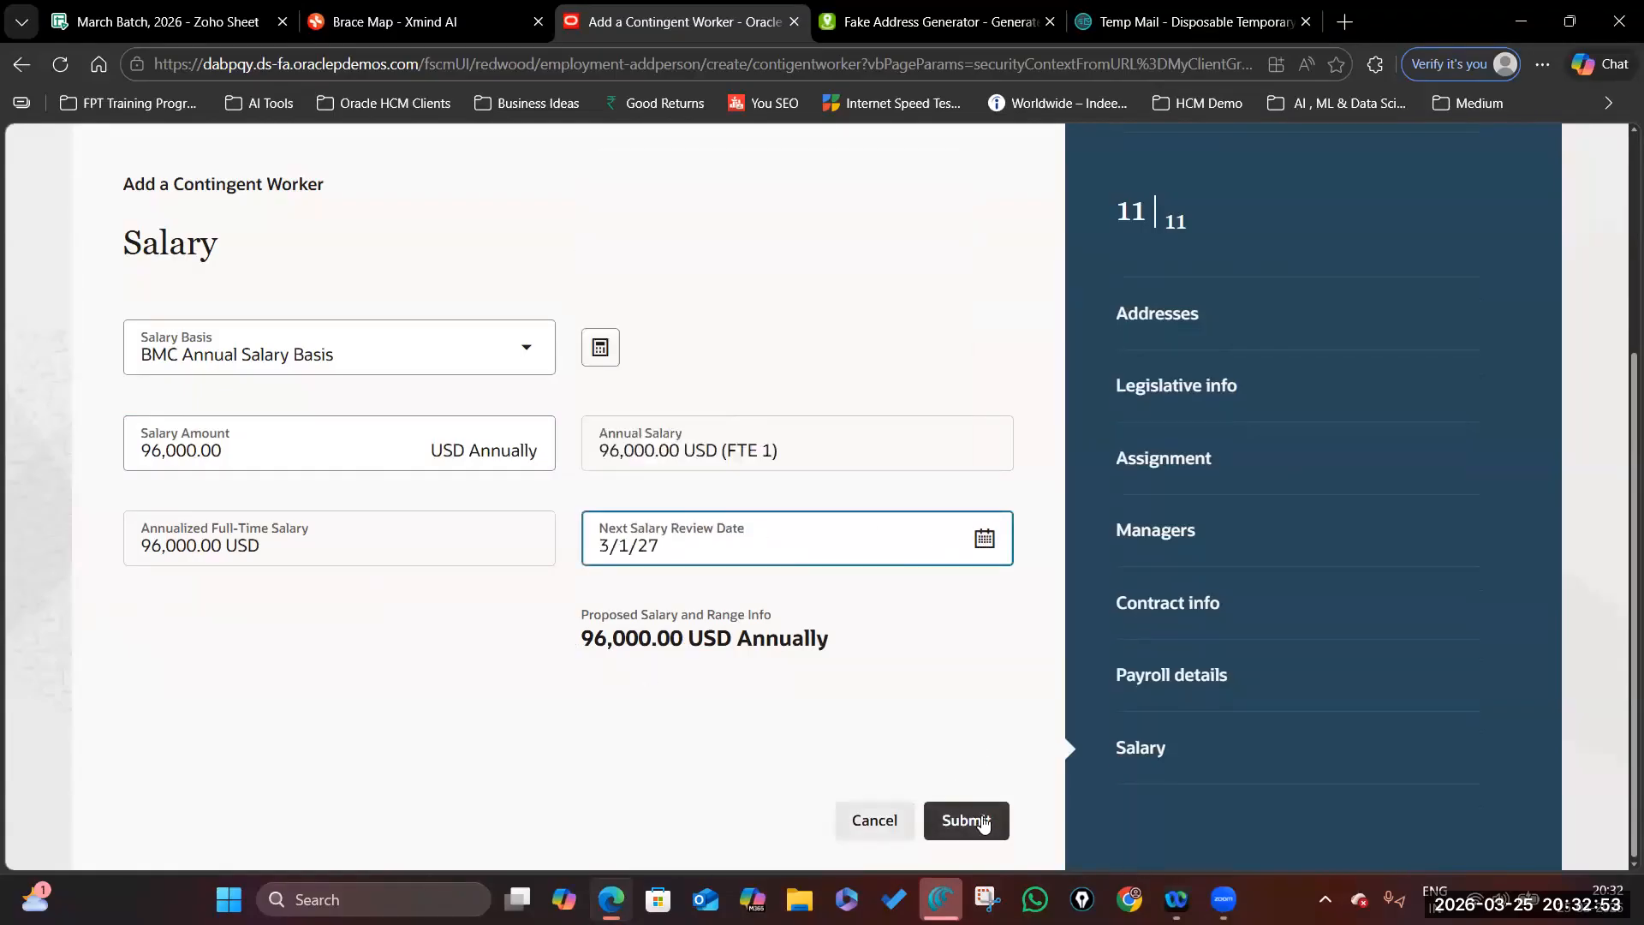
click(980, 822)
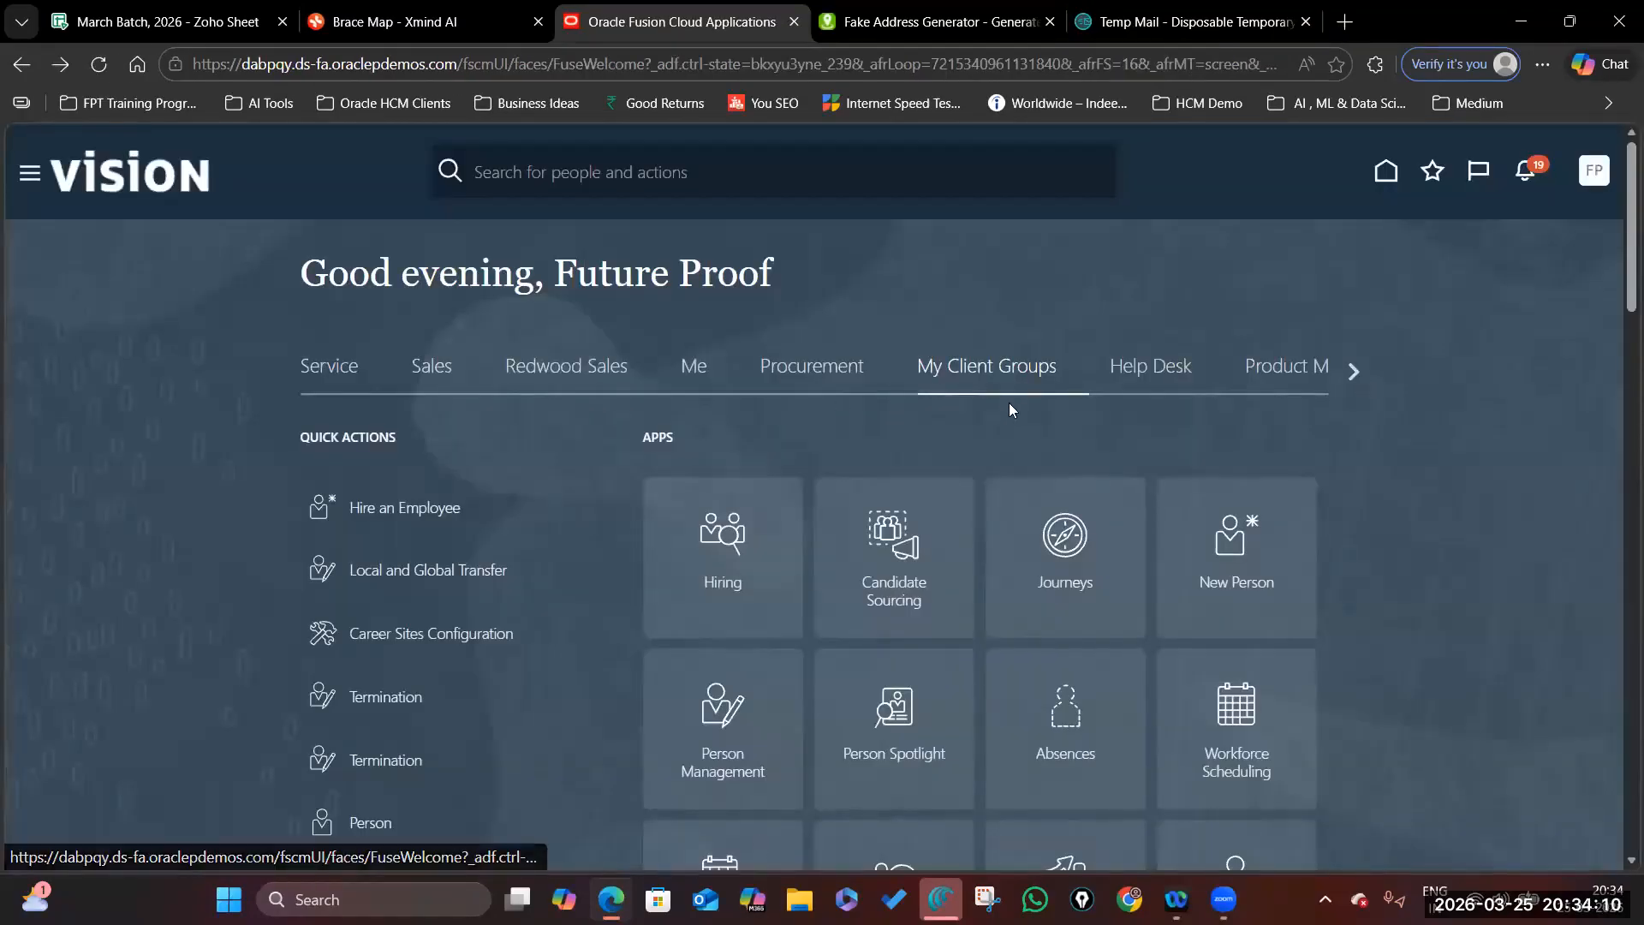
- Open Person Spotlight and search for the new worker by the first name copied from the Fake Address Generator page
scroll(1008, 403, down, 2)
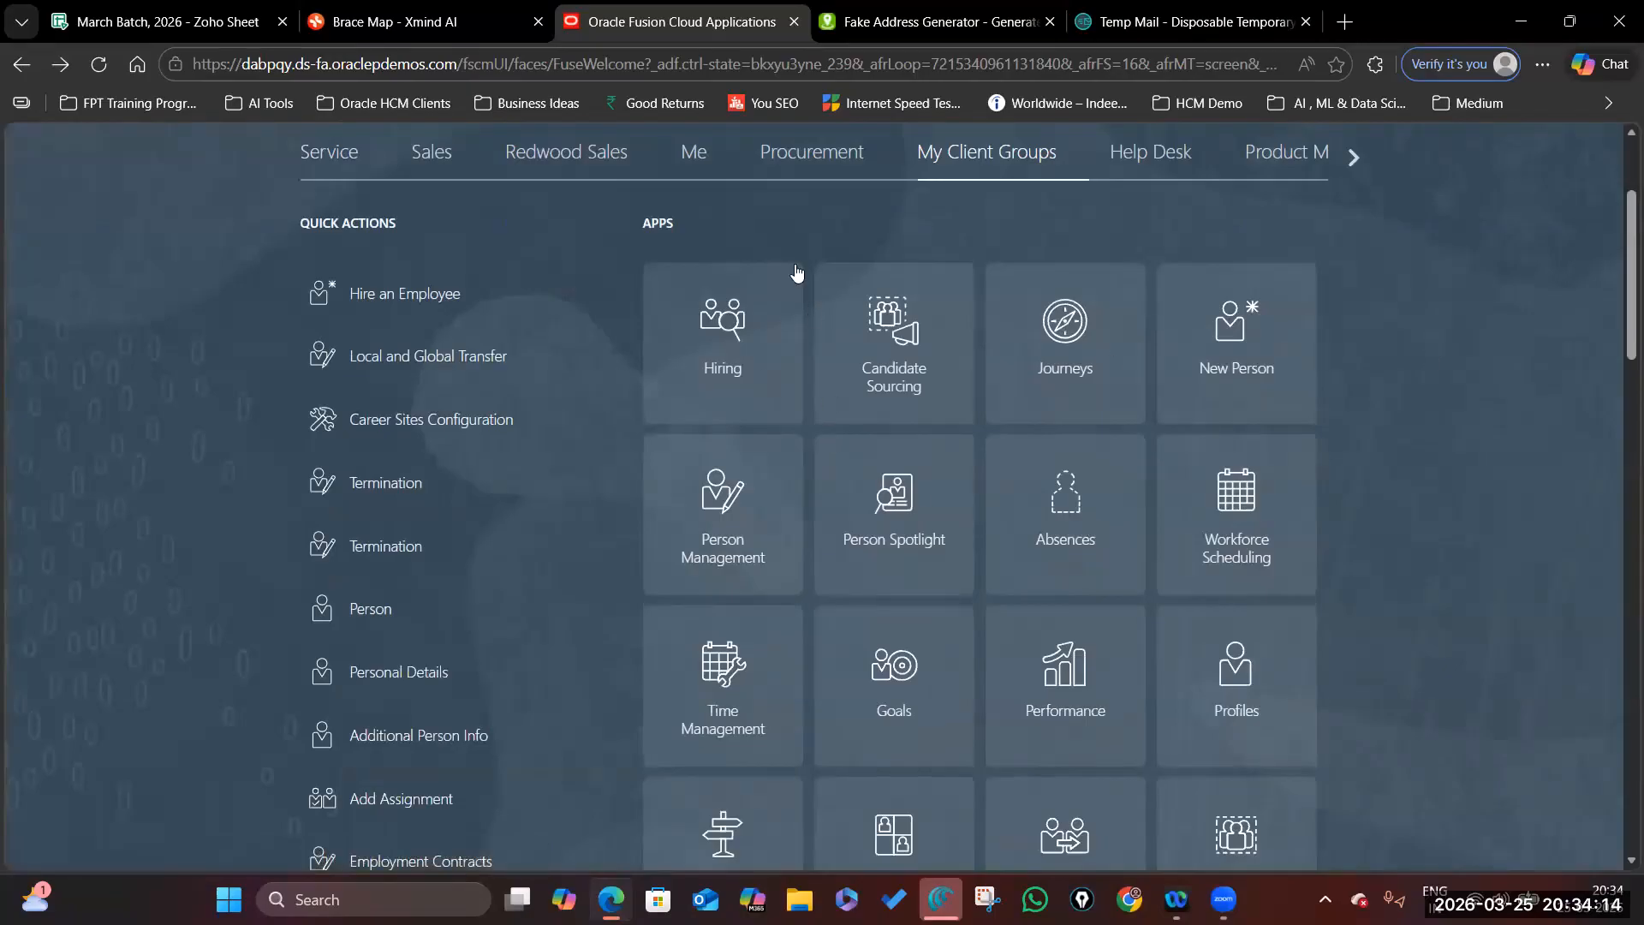
click(897, 501)
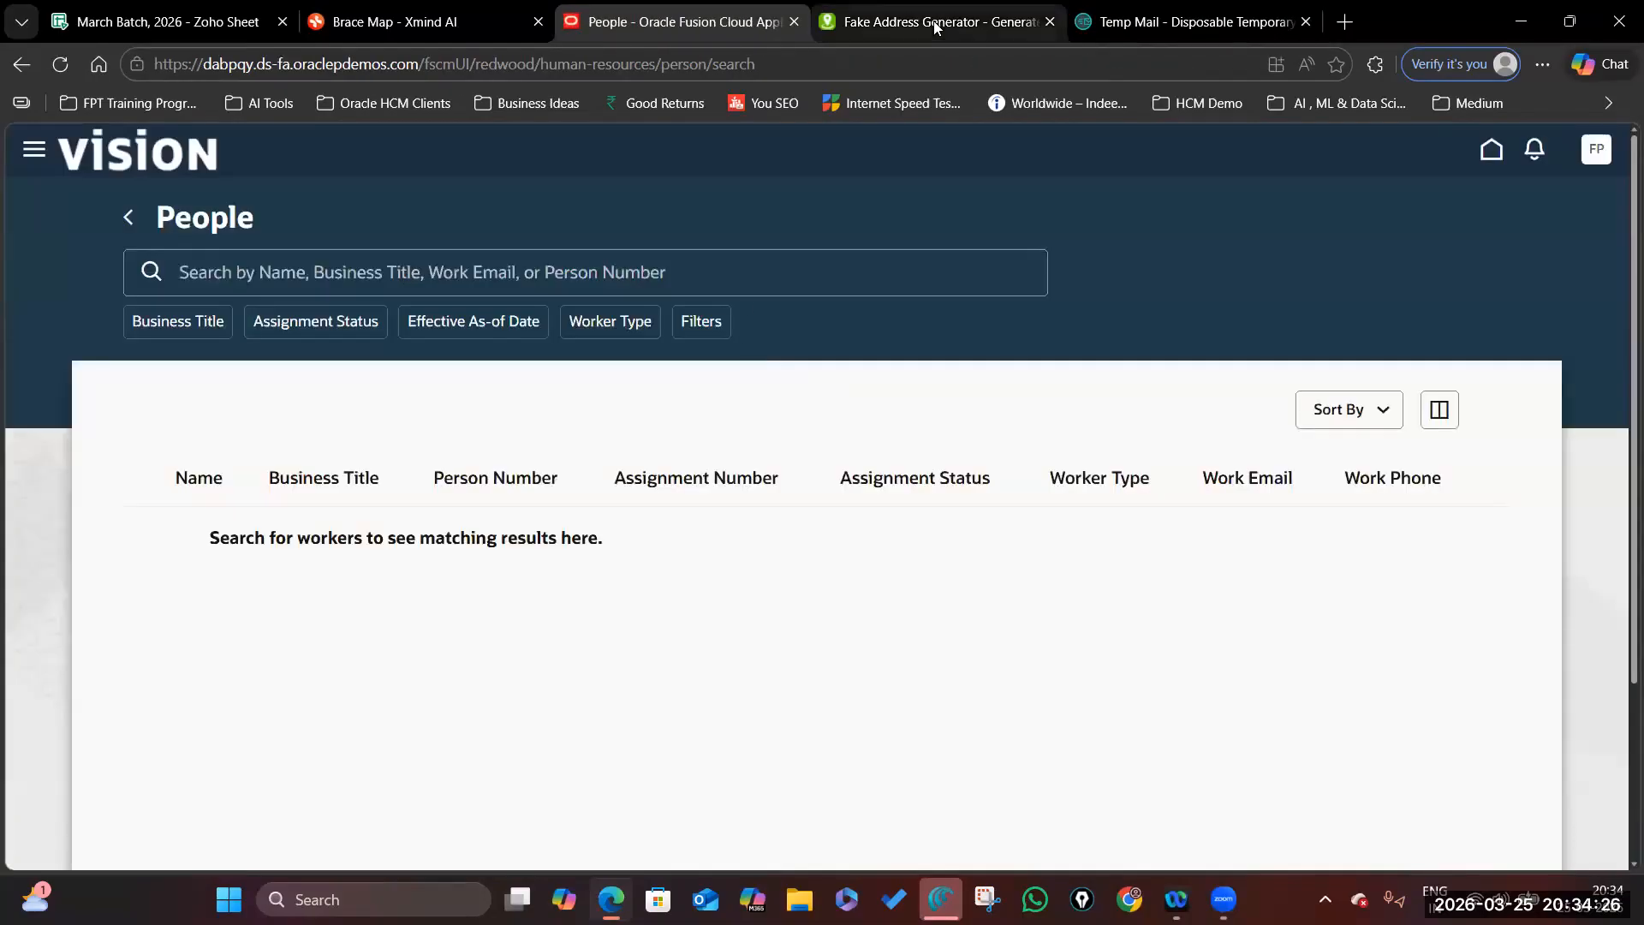
click(936, 21)
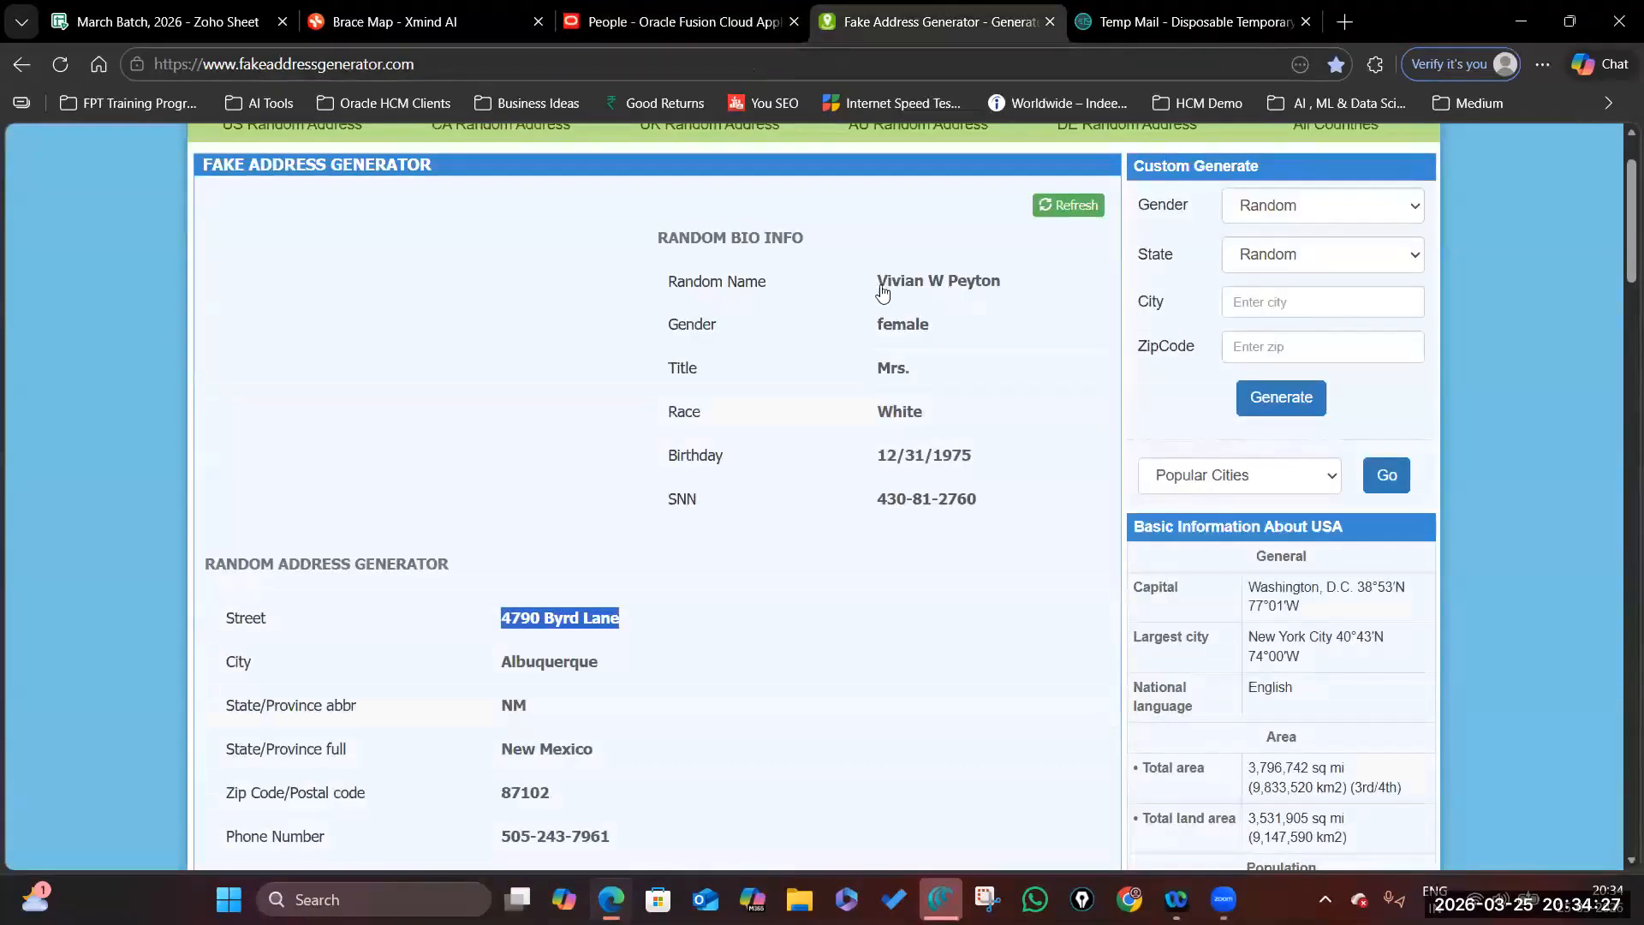
drag(875, 282, 922, 289)
key(ctrl+c)
click(680, 21)
click(599, 272)
key(ctrl+v)
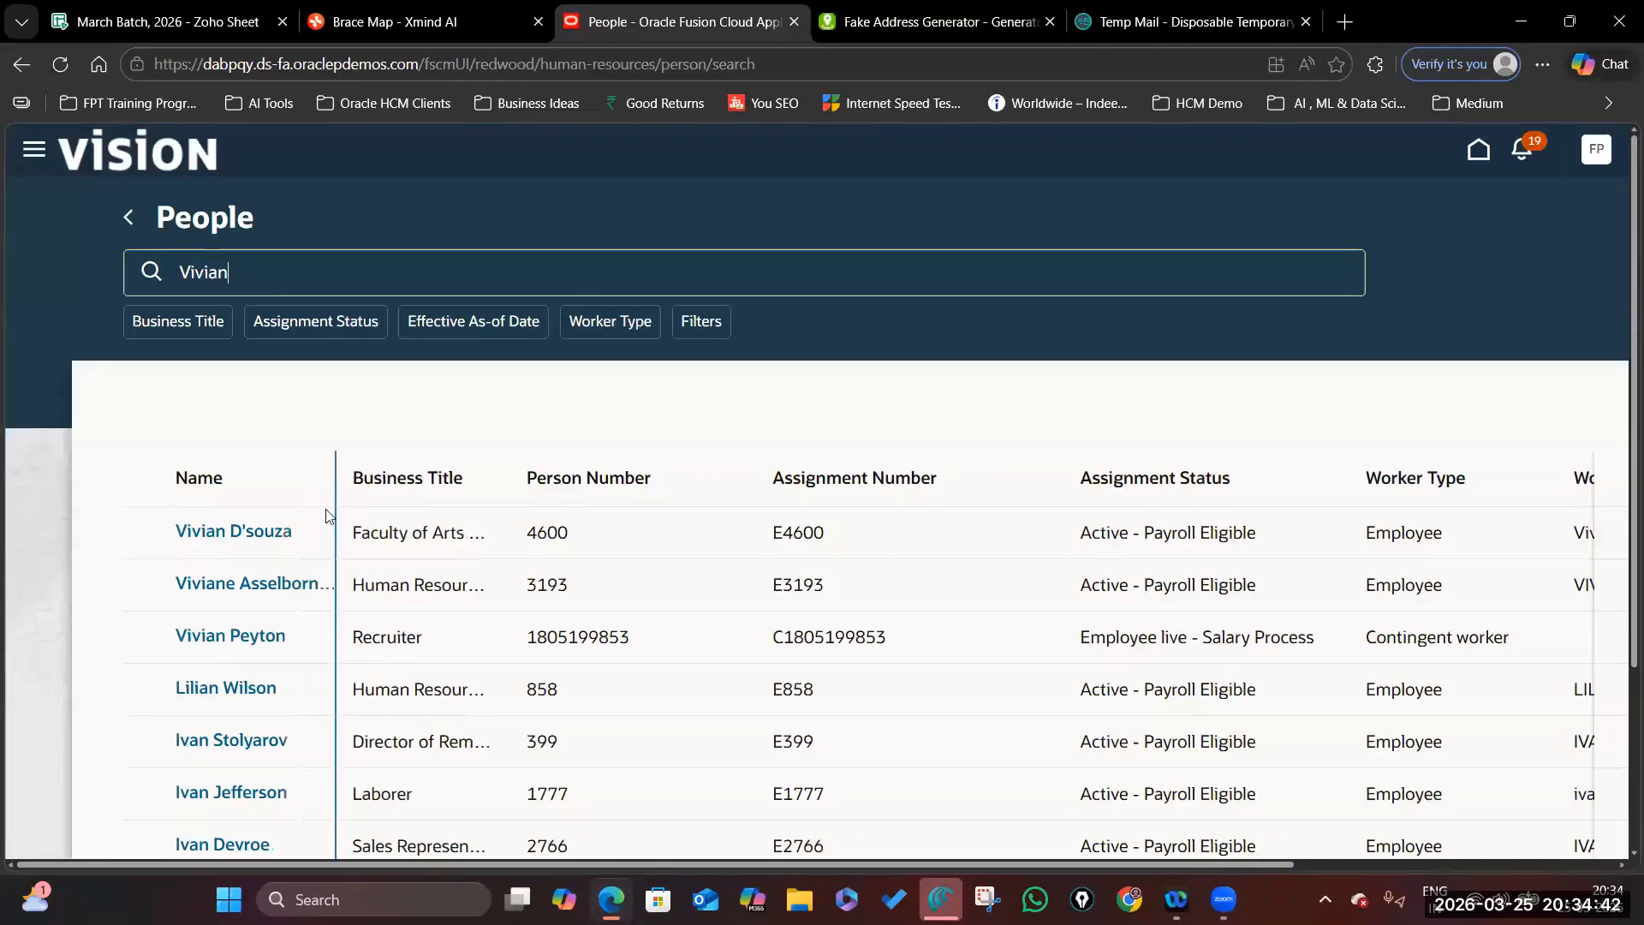
- Check the worker's full name against Fake Address Generator, and examine the worker's person number, assignment number, assignment status and business title in the People results
key(ctrl+Tab)
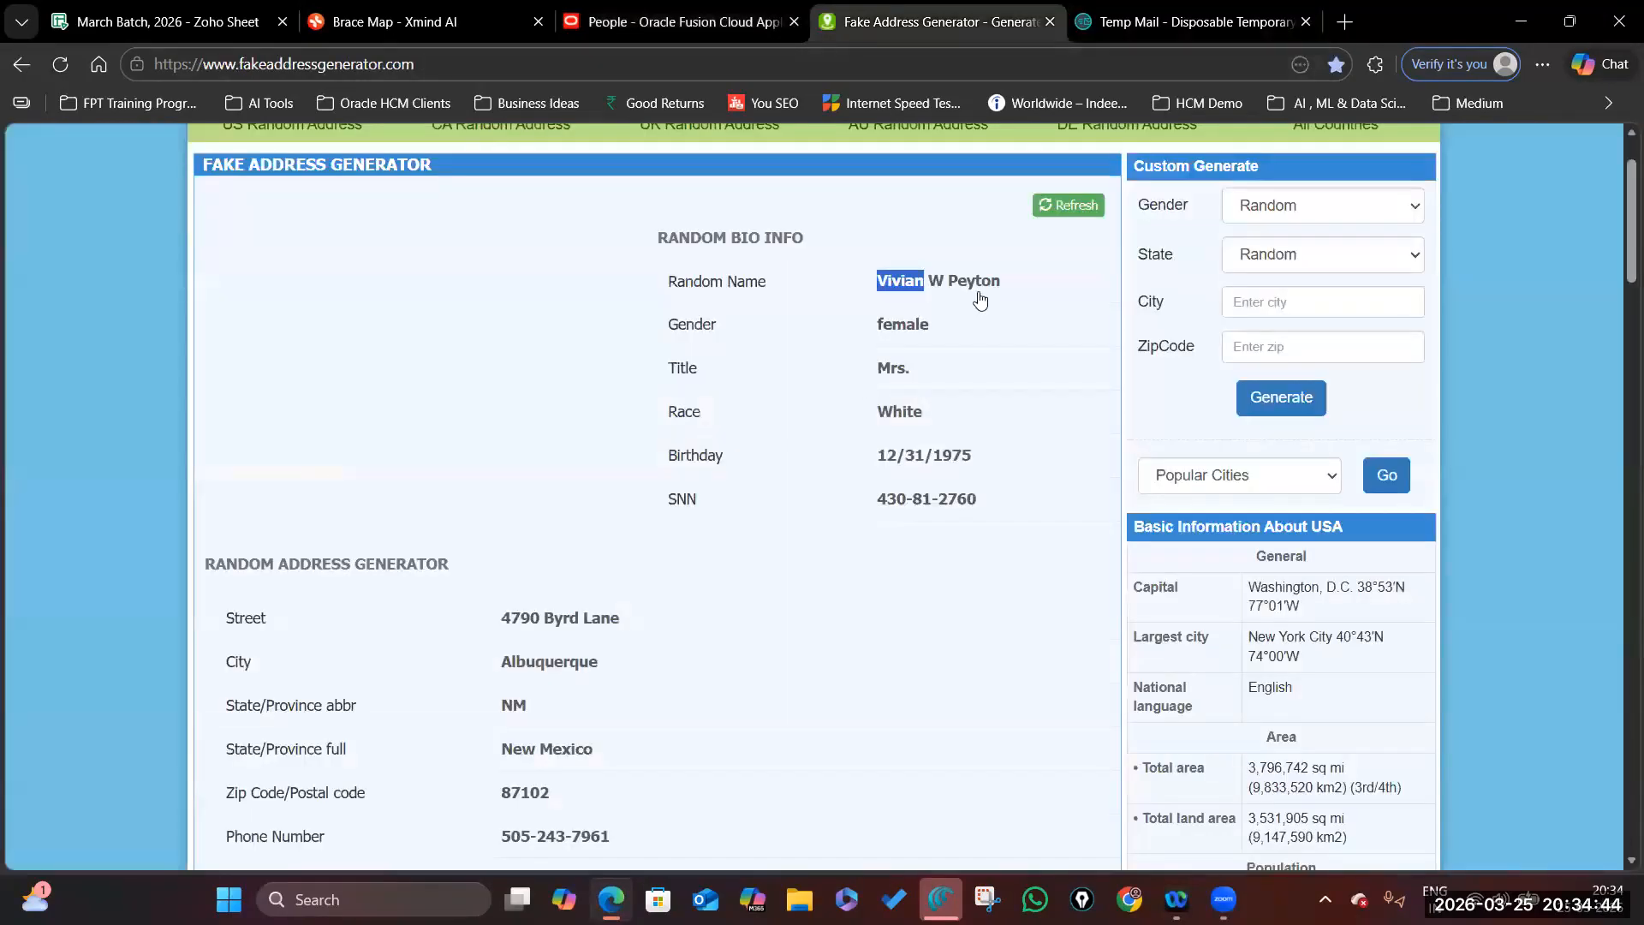
click(615, 21)
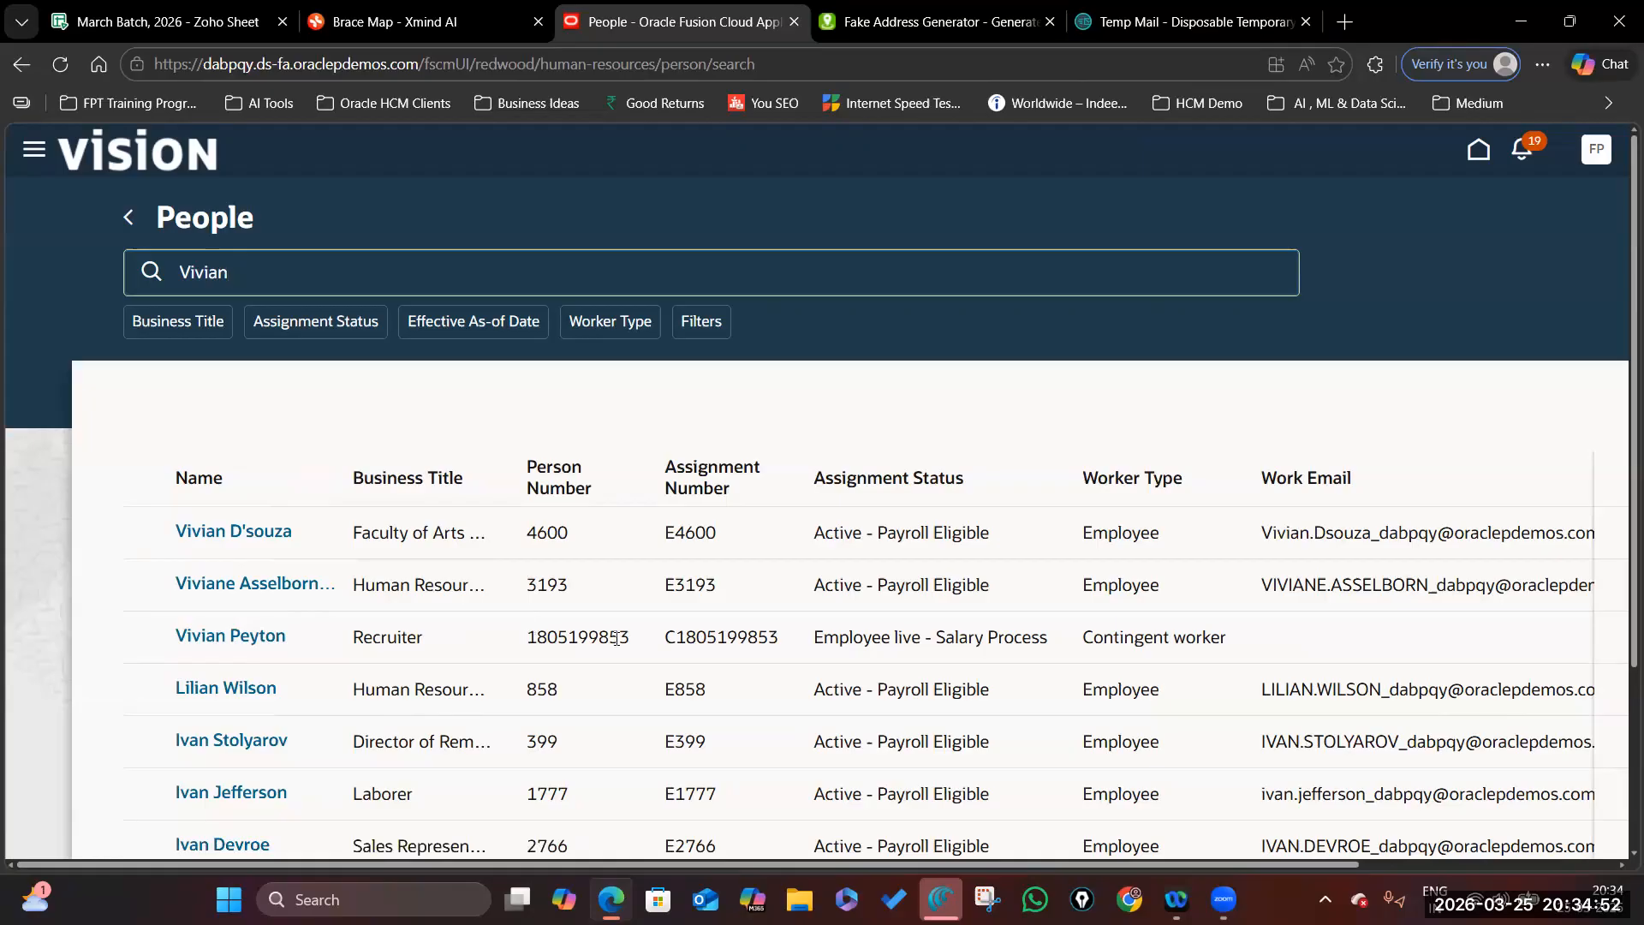
double_click(580, 638)
click(681, 637)
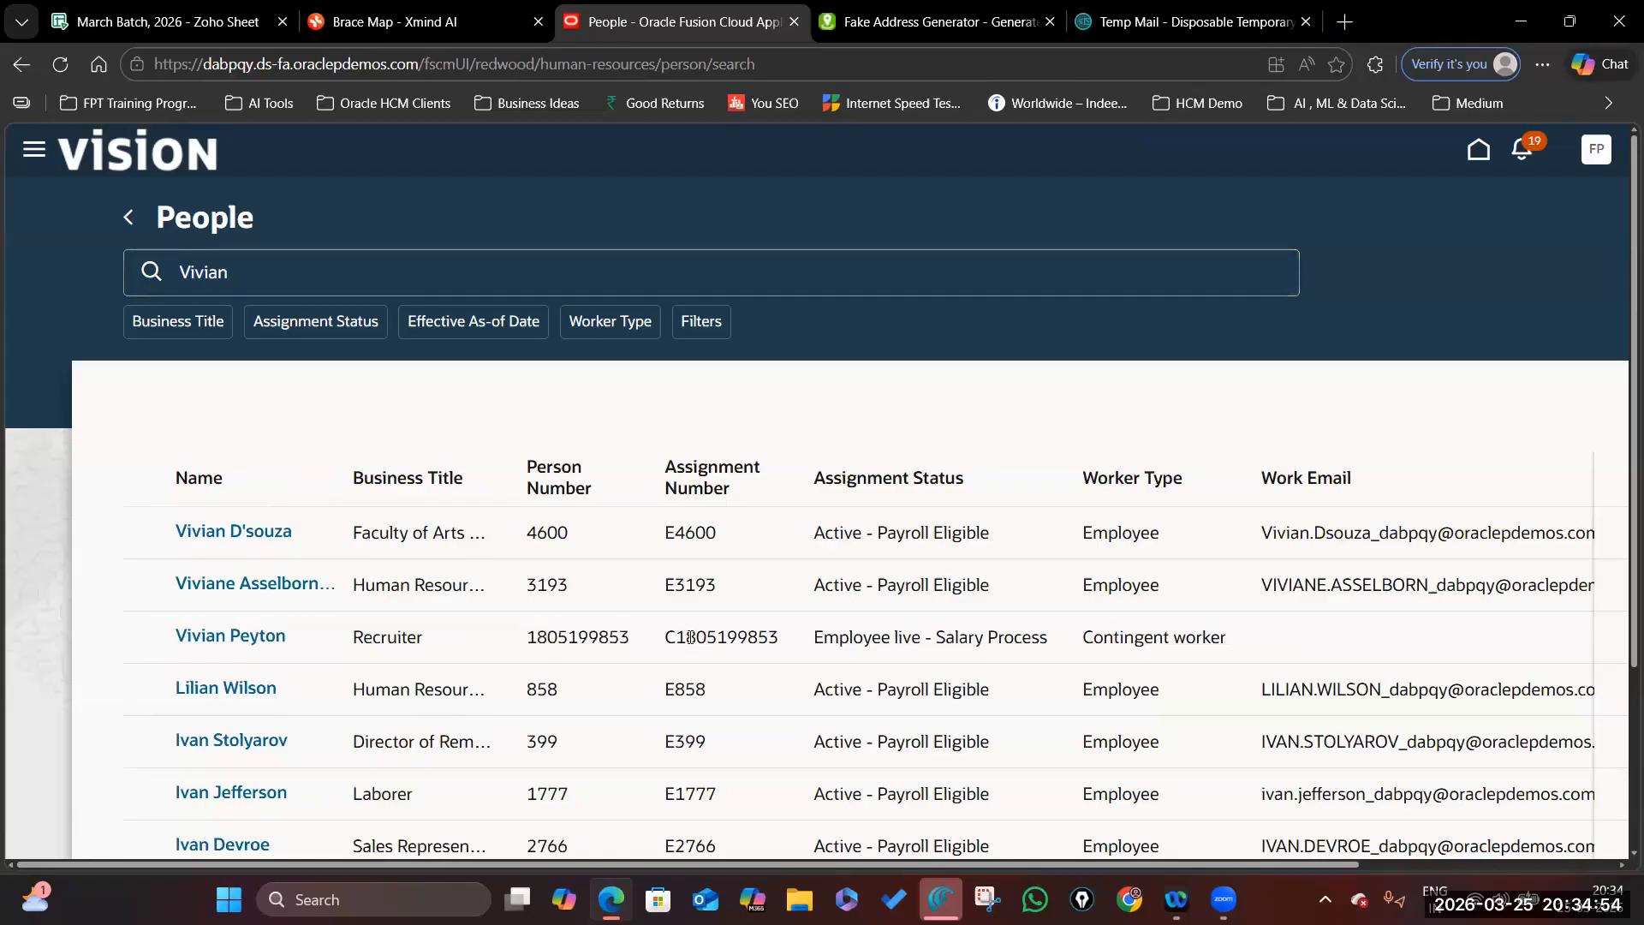
drag(680, 638, 783, 642)
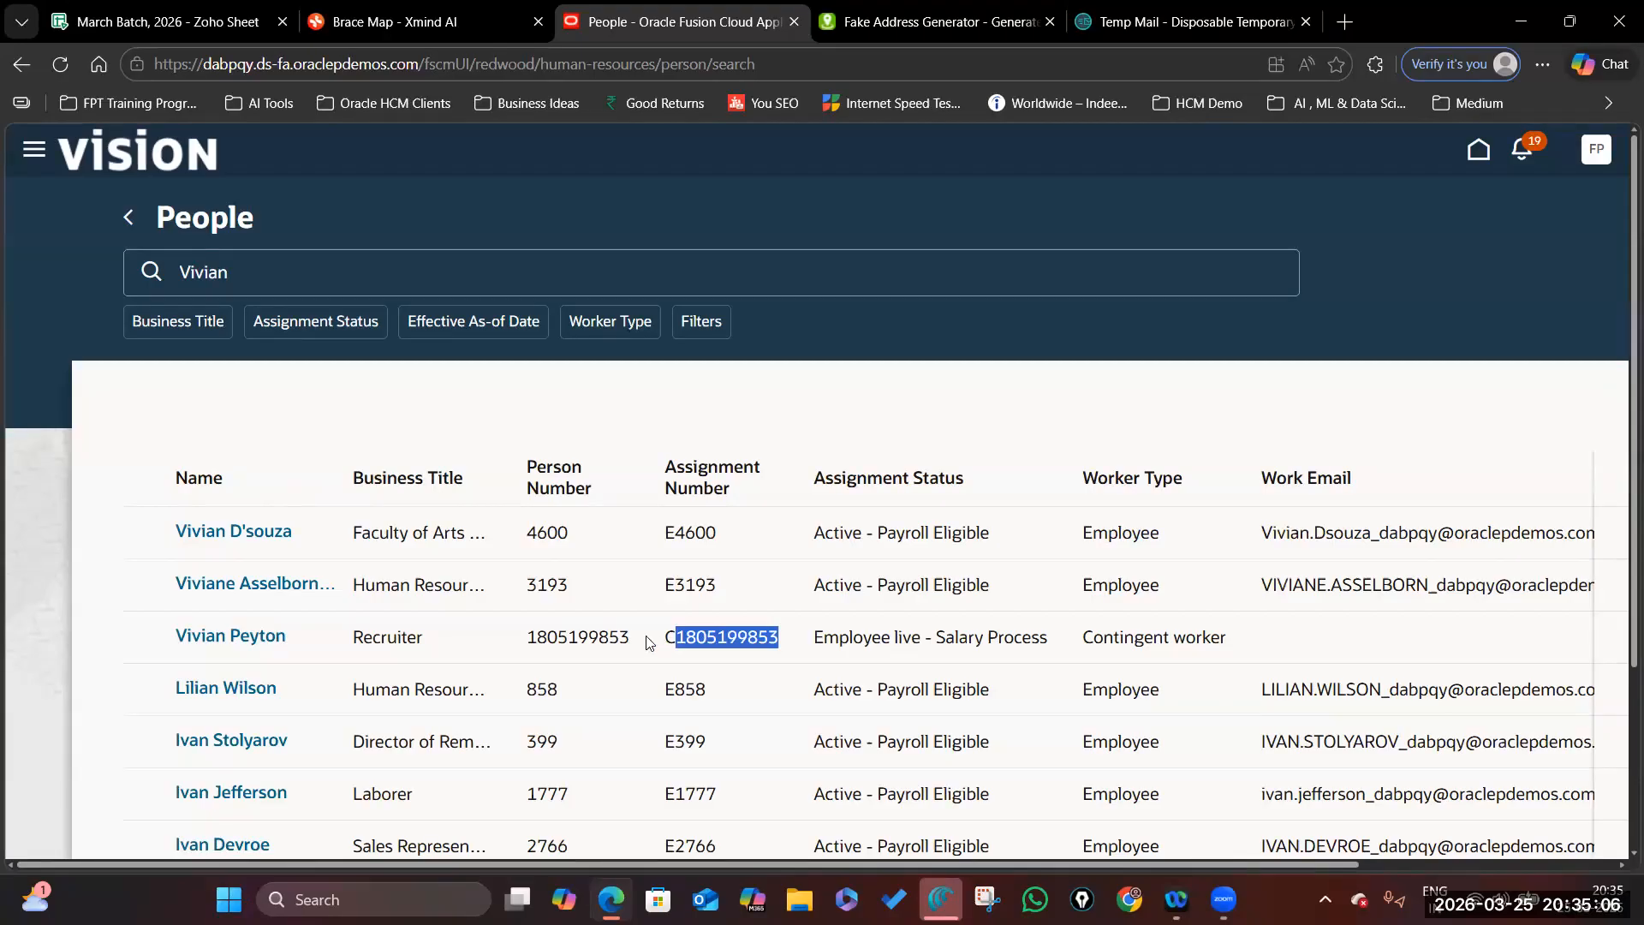
triple_click(940, 484)
drag(818, 637, 1046, 638)
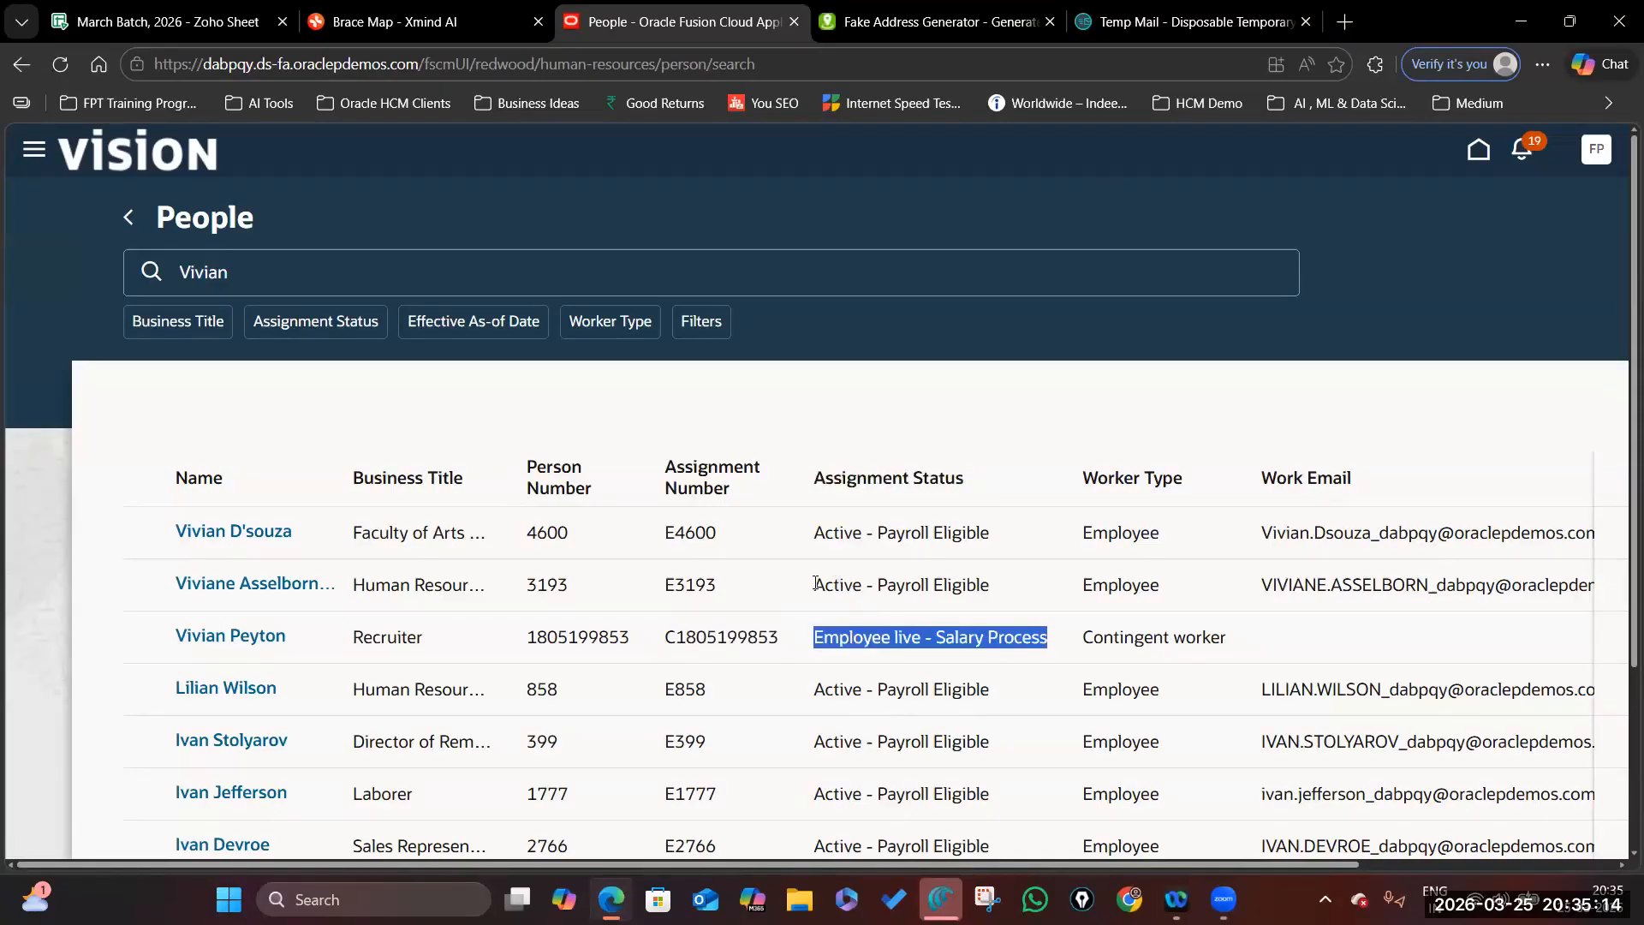
triple_click(889, 585)
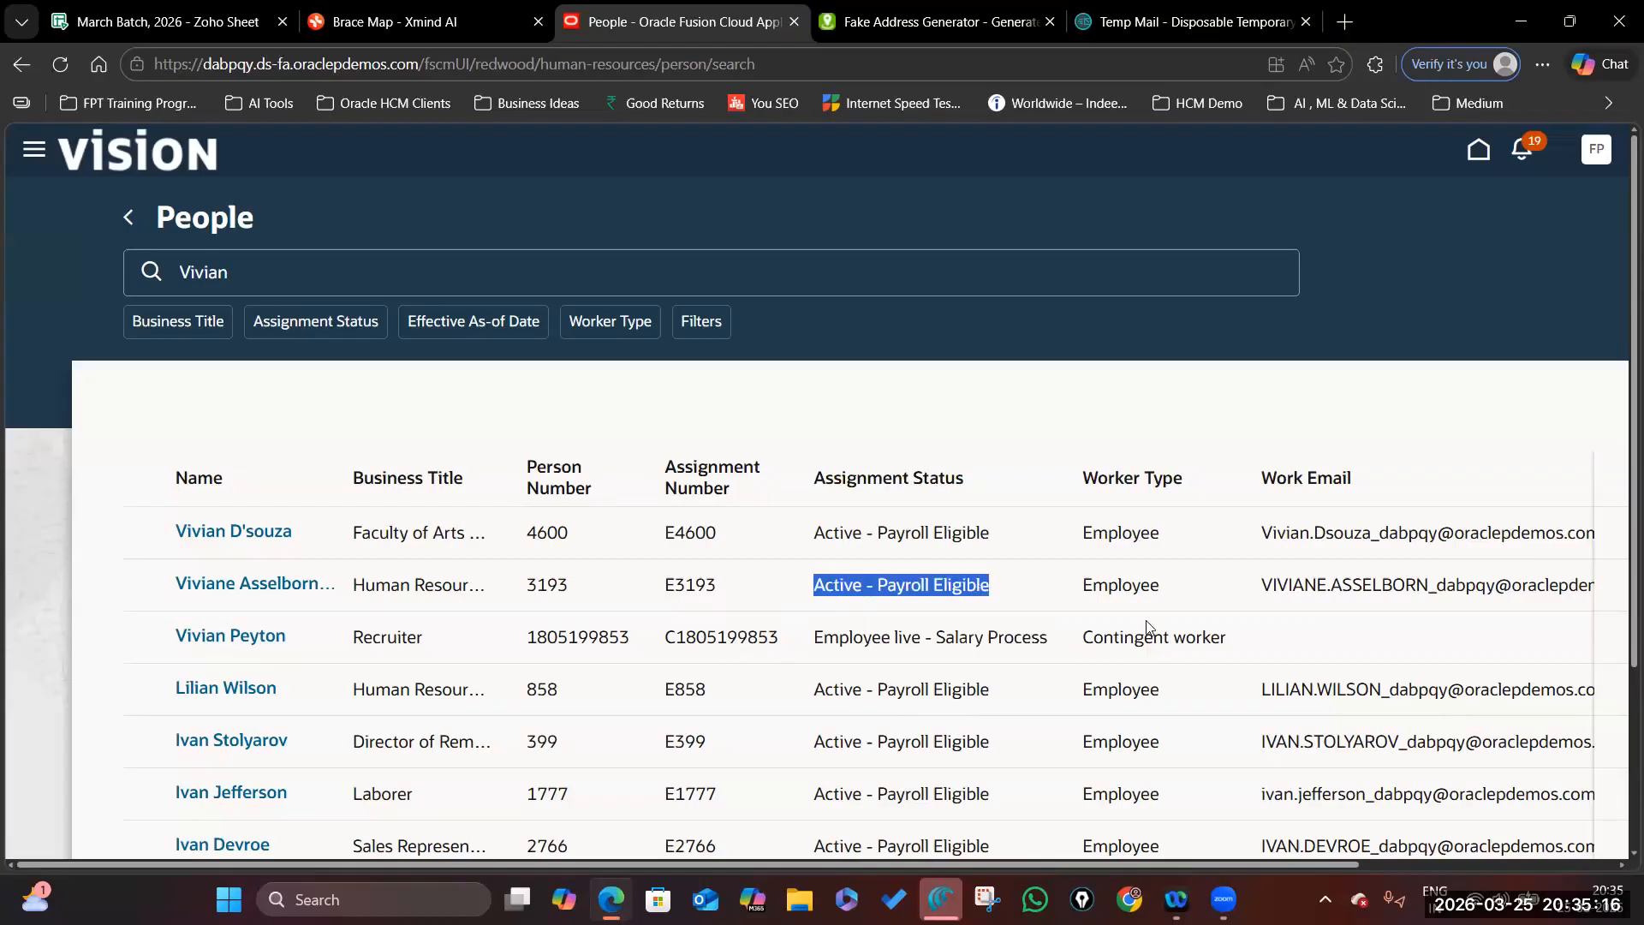
scroll(989, 500, down, 3)
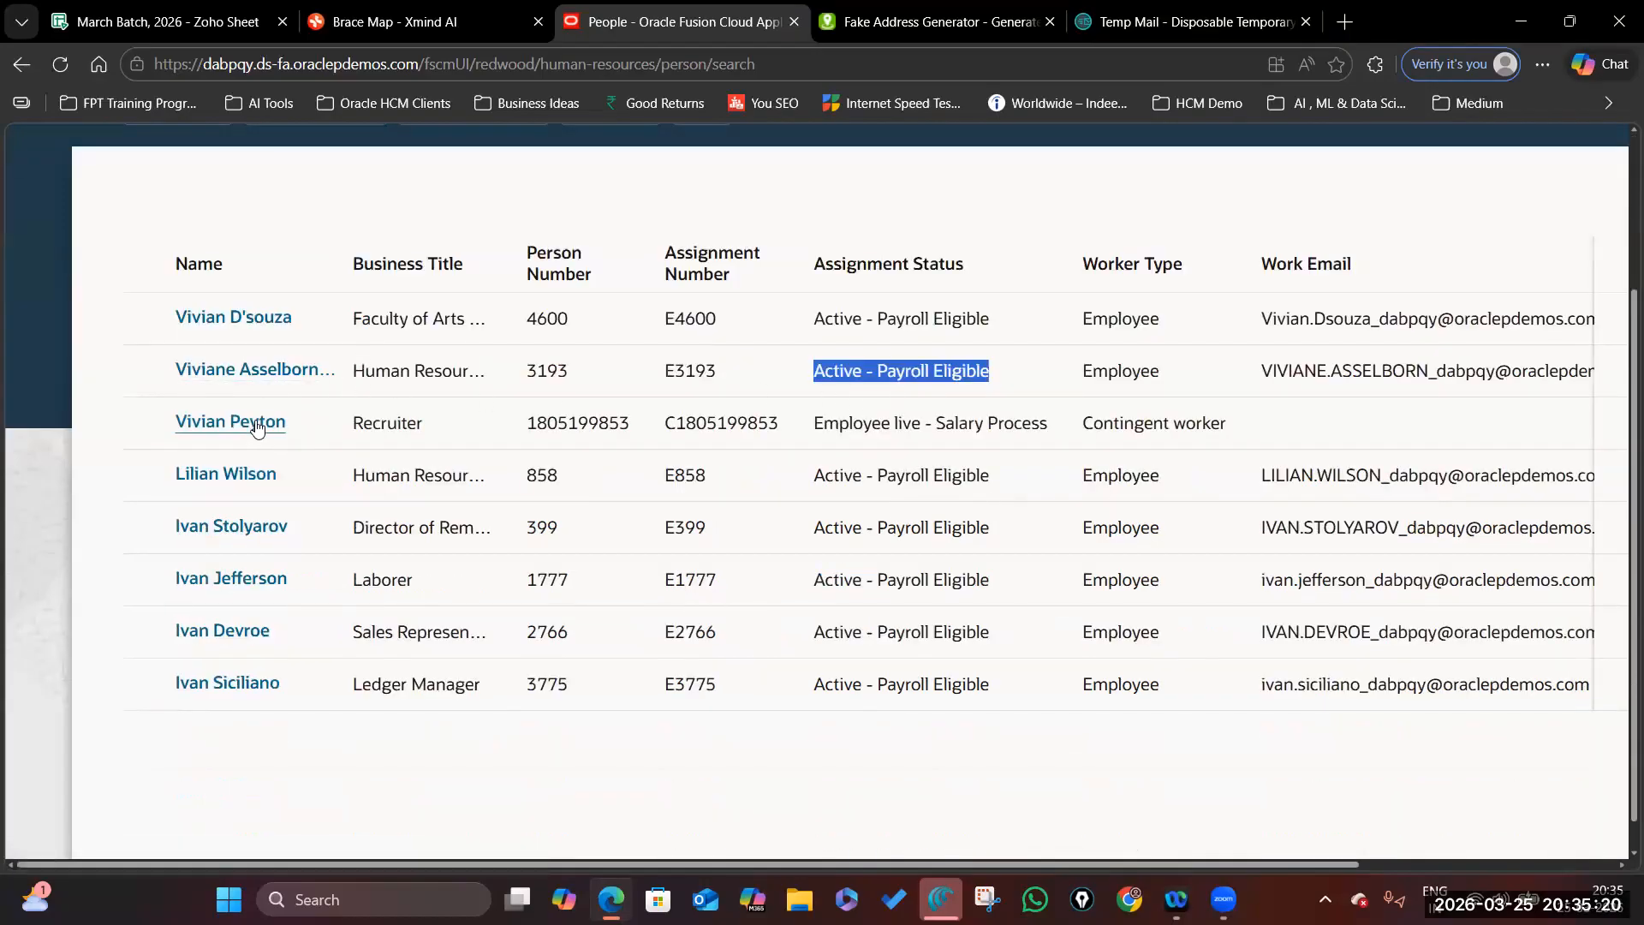
scroll(443, 551, up, 3)
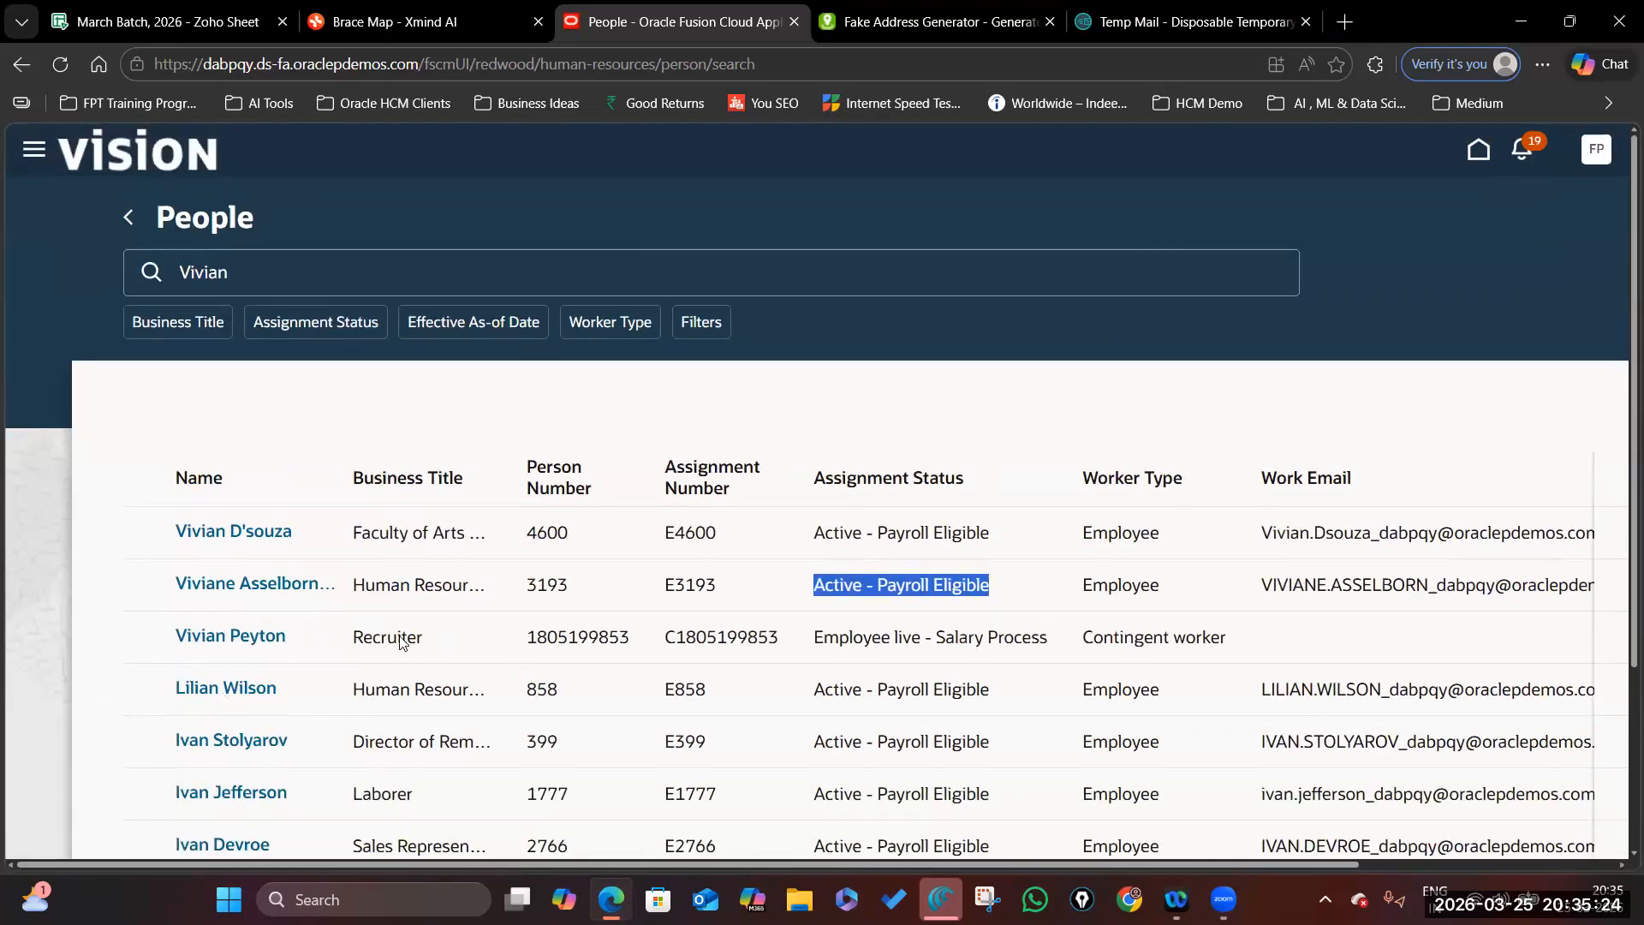
drag(354, 637, 440, 643)
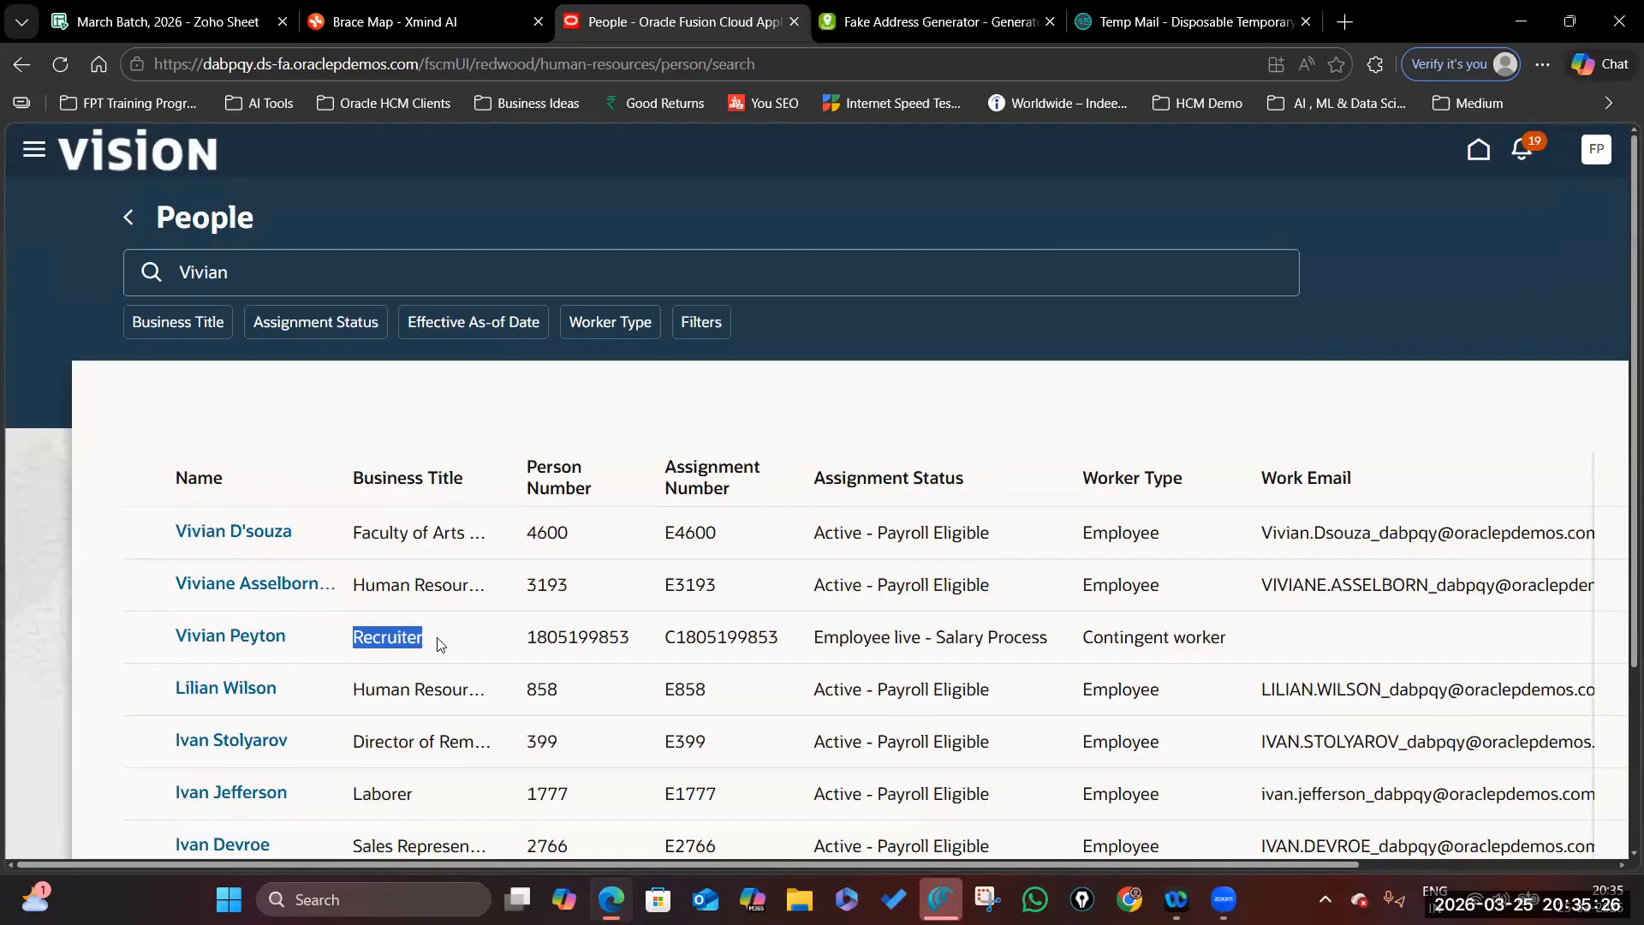
- Open the new contingent worker's profile and review the assigned managers and their types under Managers and Directs
click(214, 638)
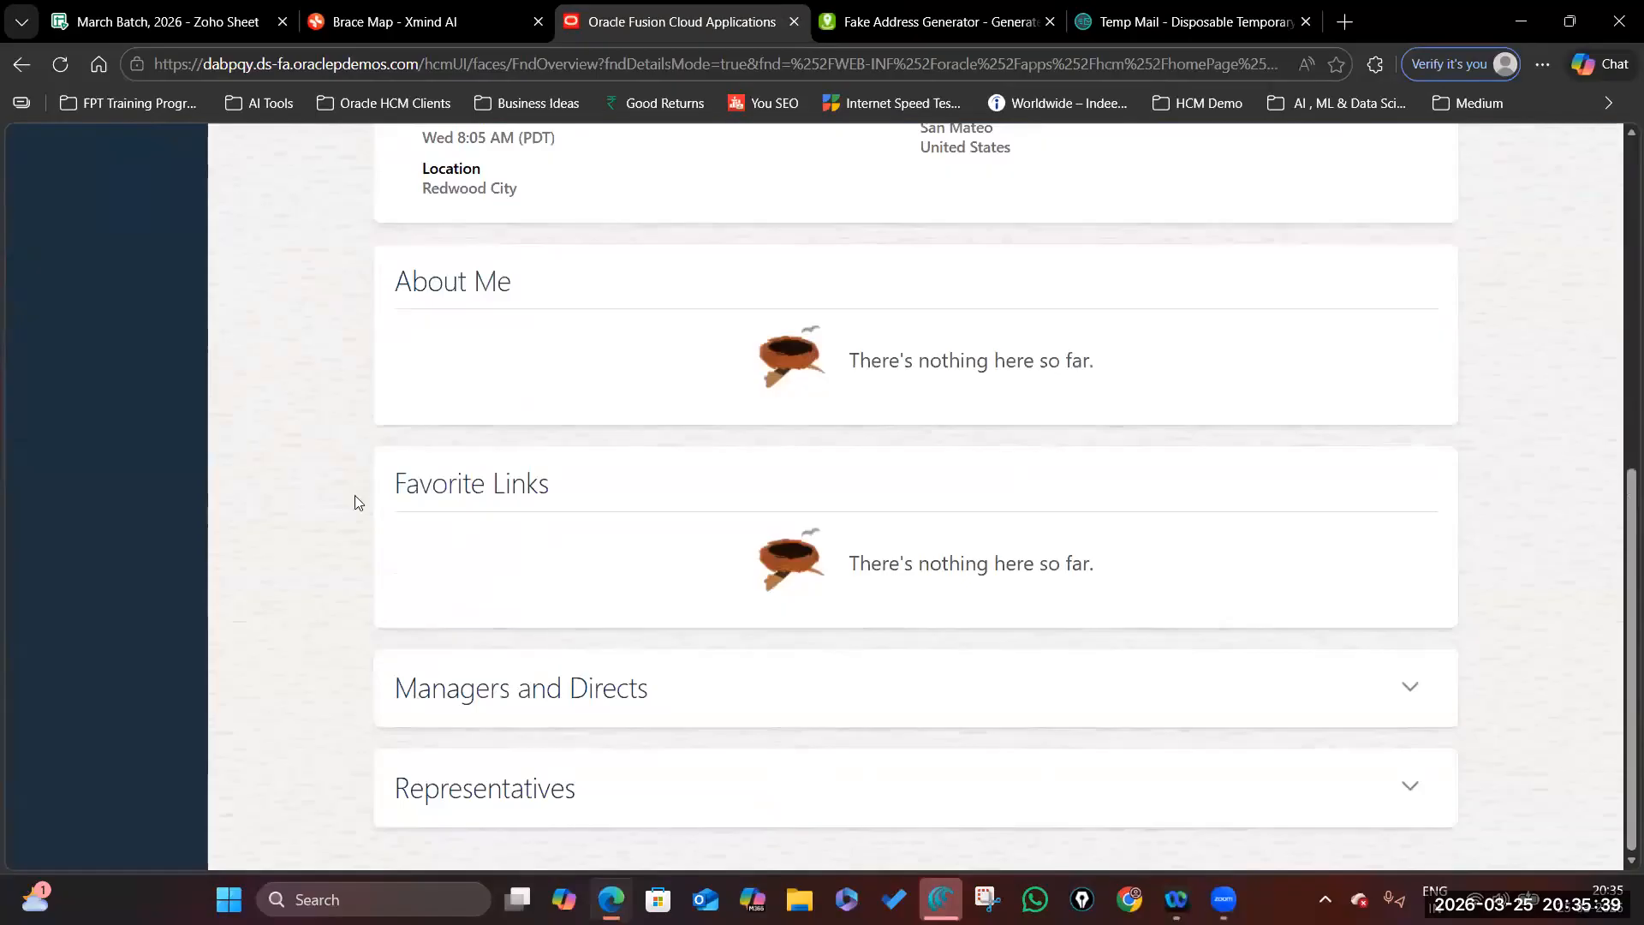
click(1409, 687)
scroll(1313, 582, down, 3)
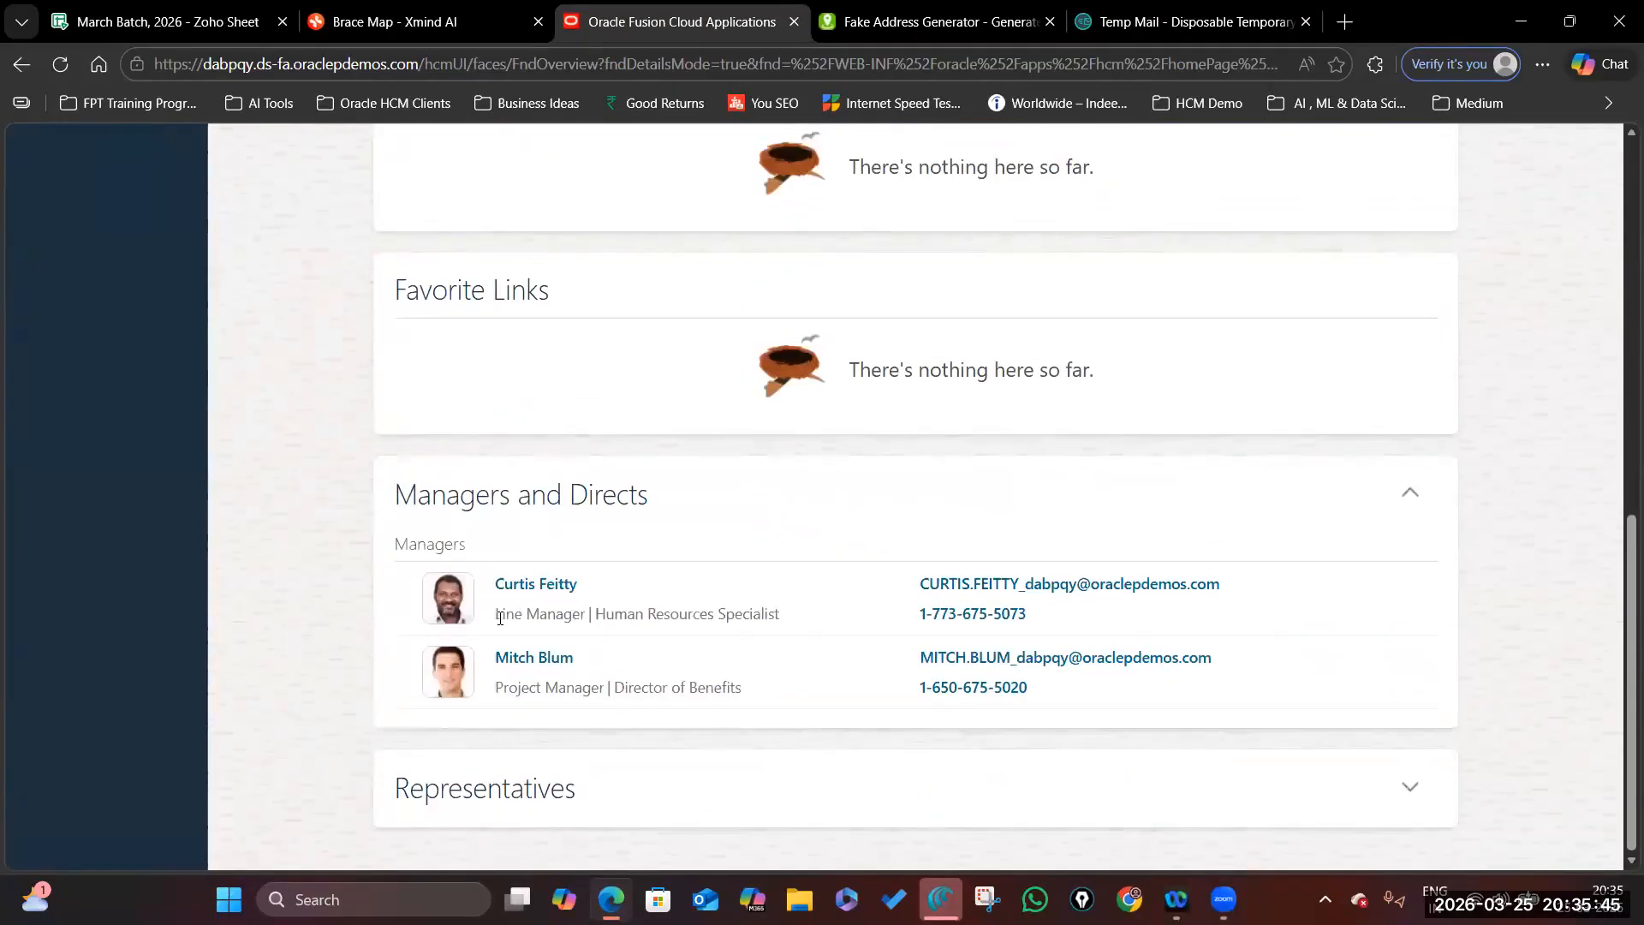
drag(501, 615, 589, 615)
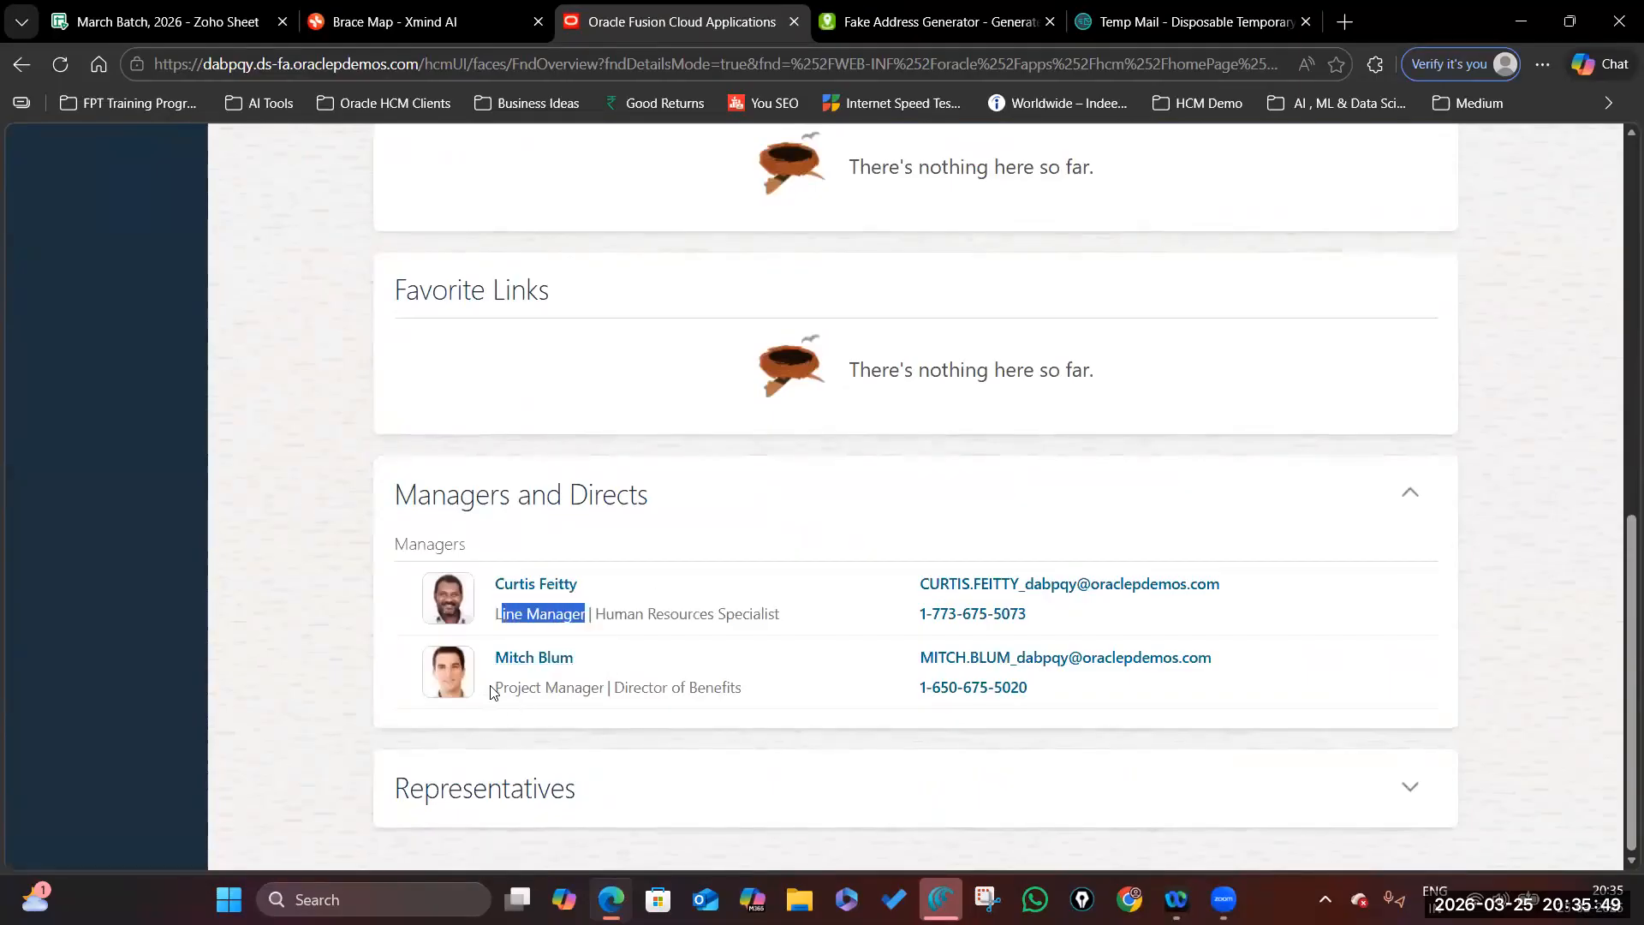
drag(492, 690, 592, 693)
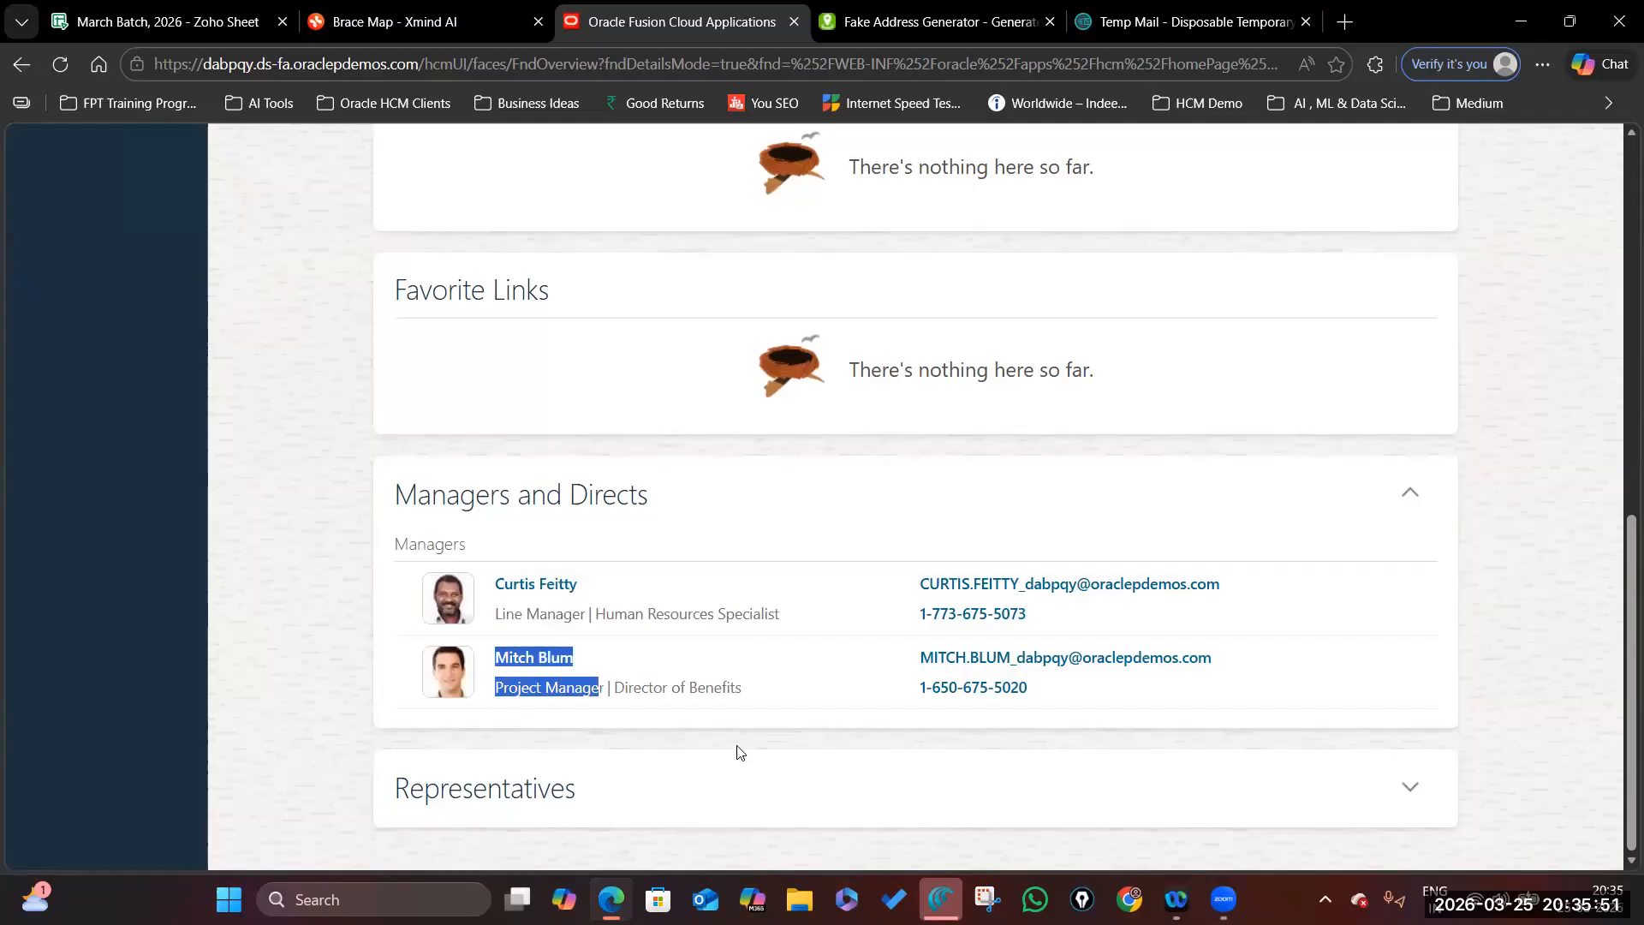
click(940, 741)
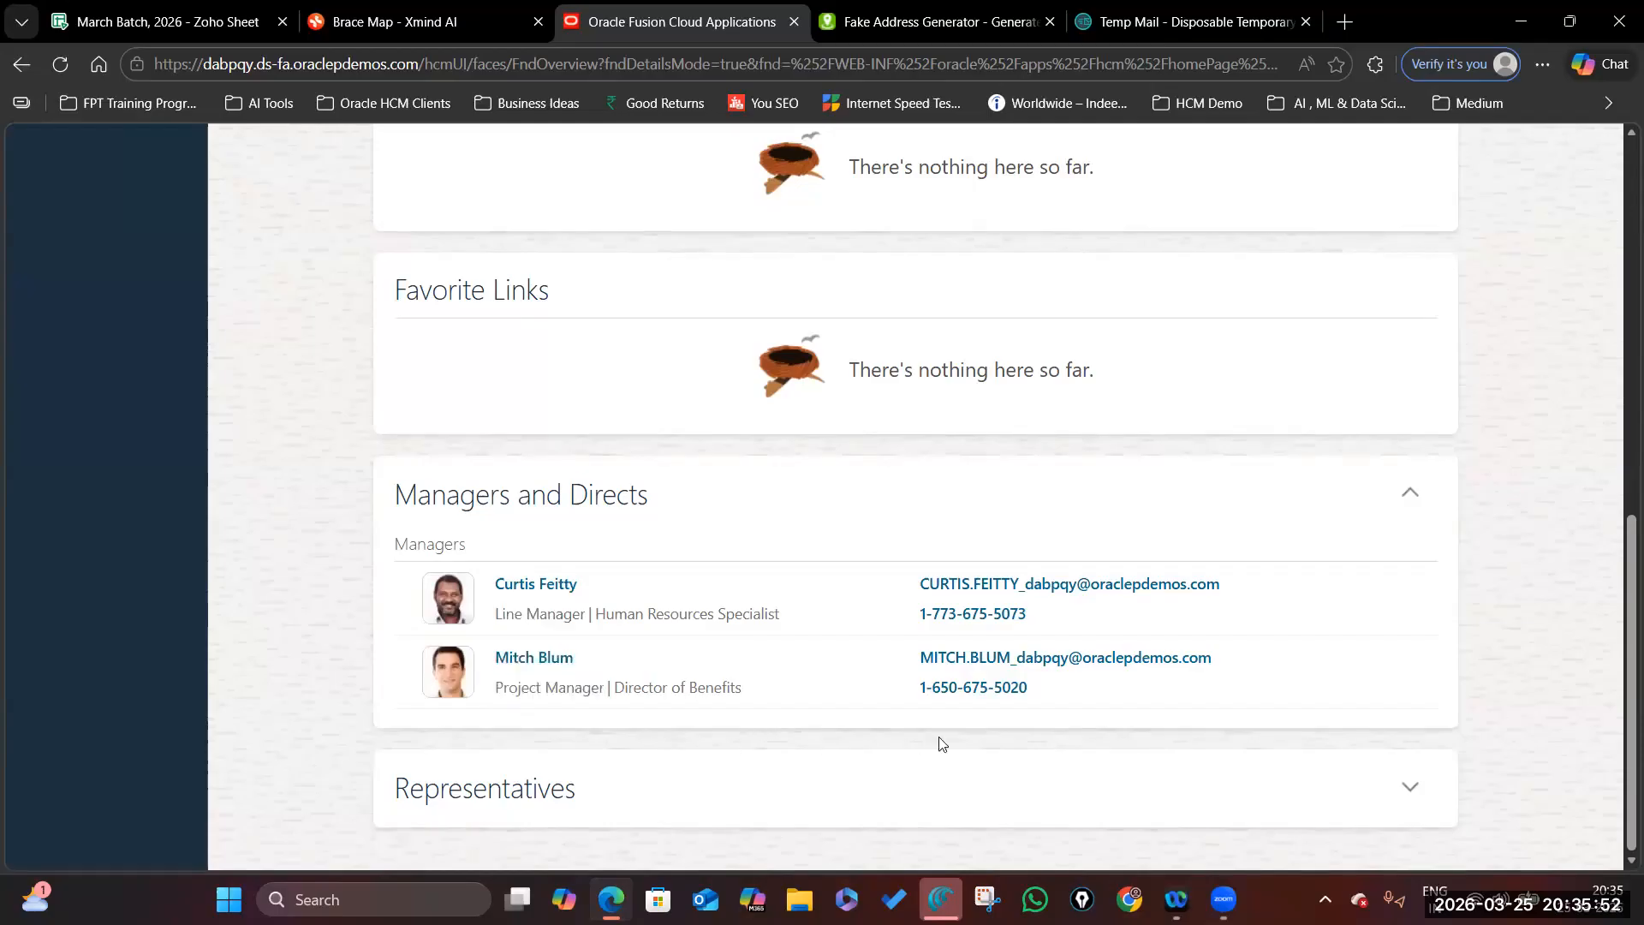
- Expand the Representatives section of the worker's profile and review the listed representatives and their roles
click(1409, 785)
scroll(1254, 674, down, 12)
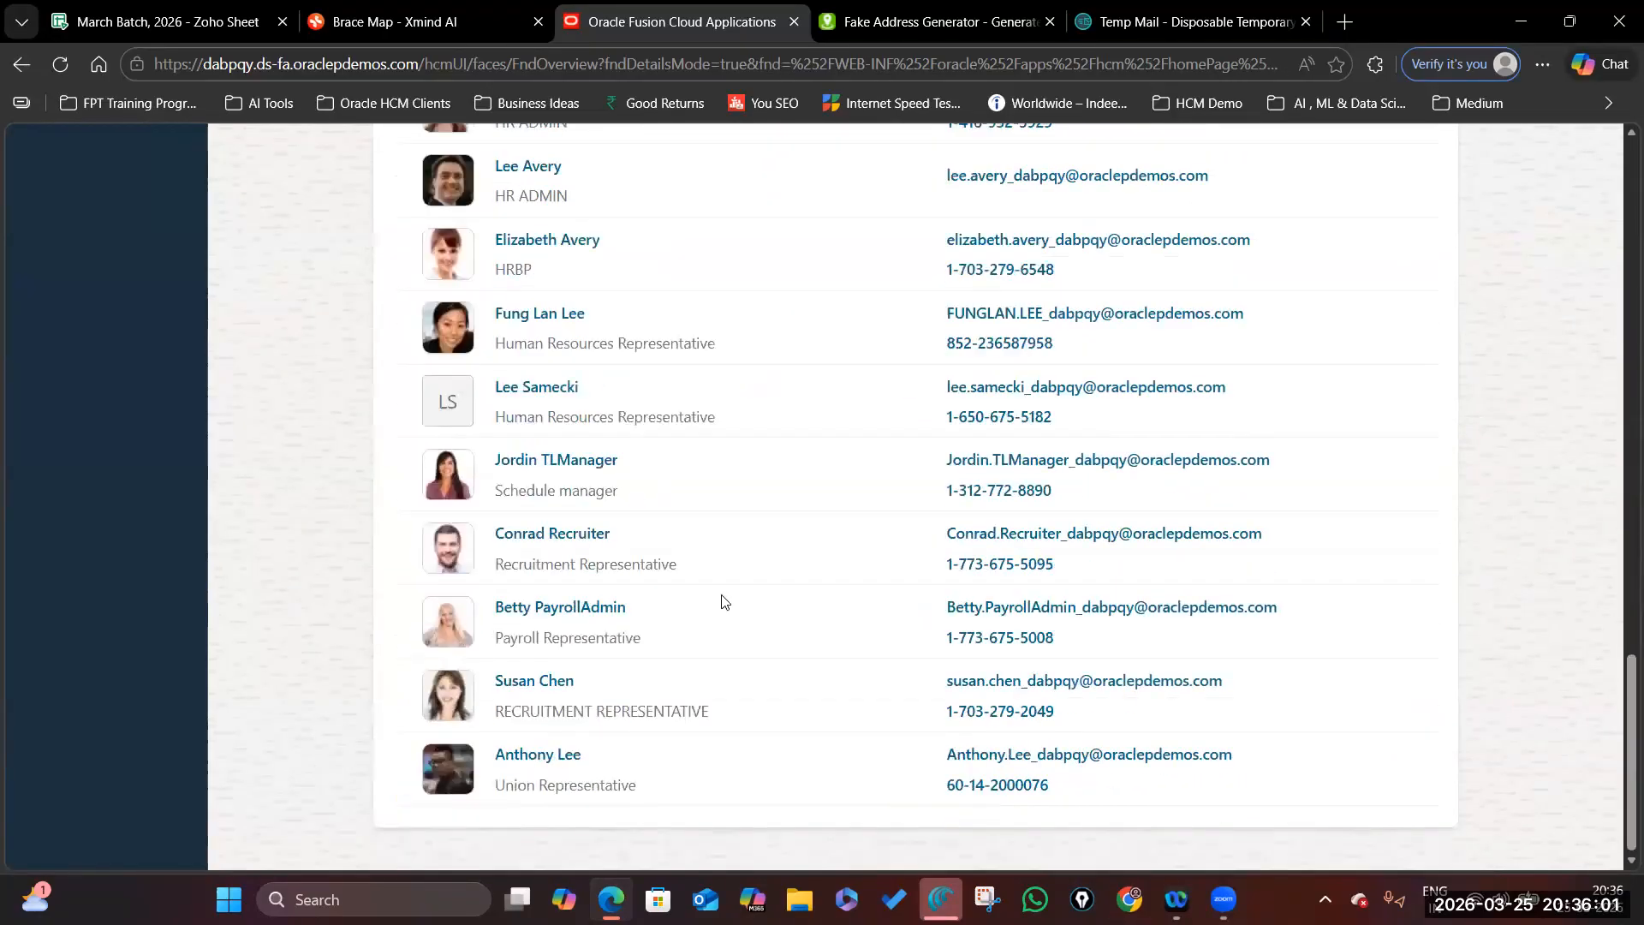
scroll(722, 590, up, 4)
scroll(602, 566, up, 5)
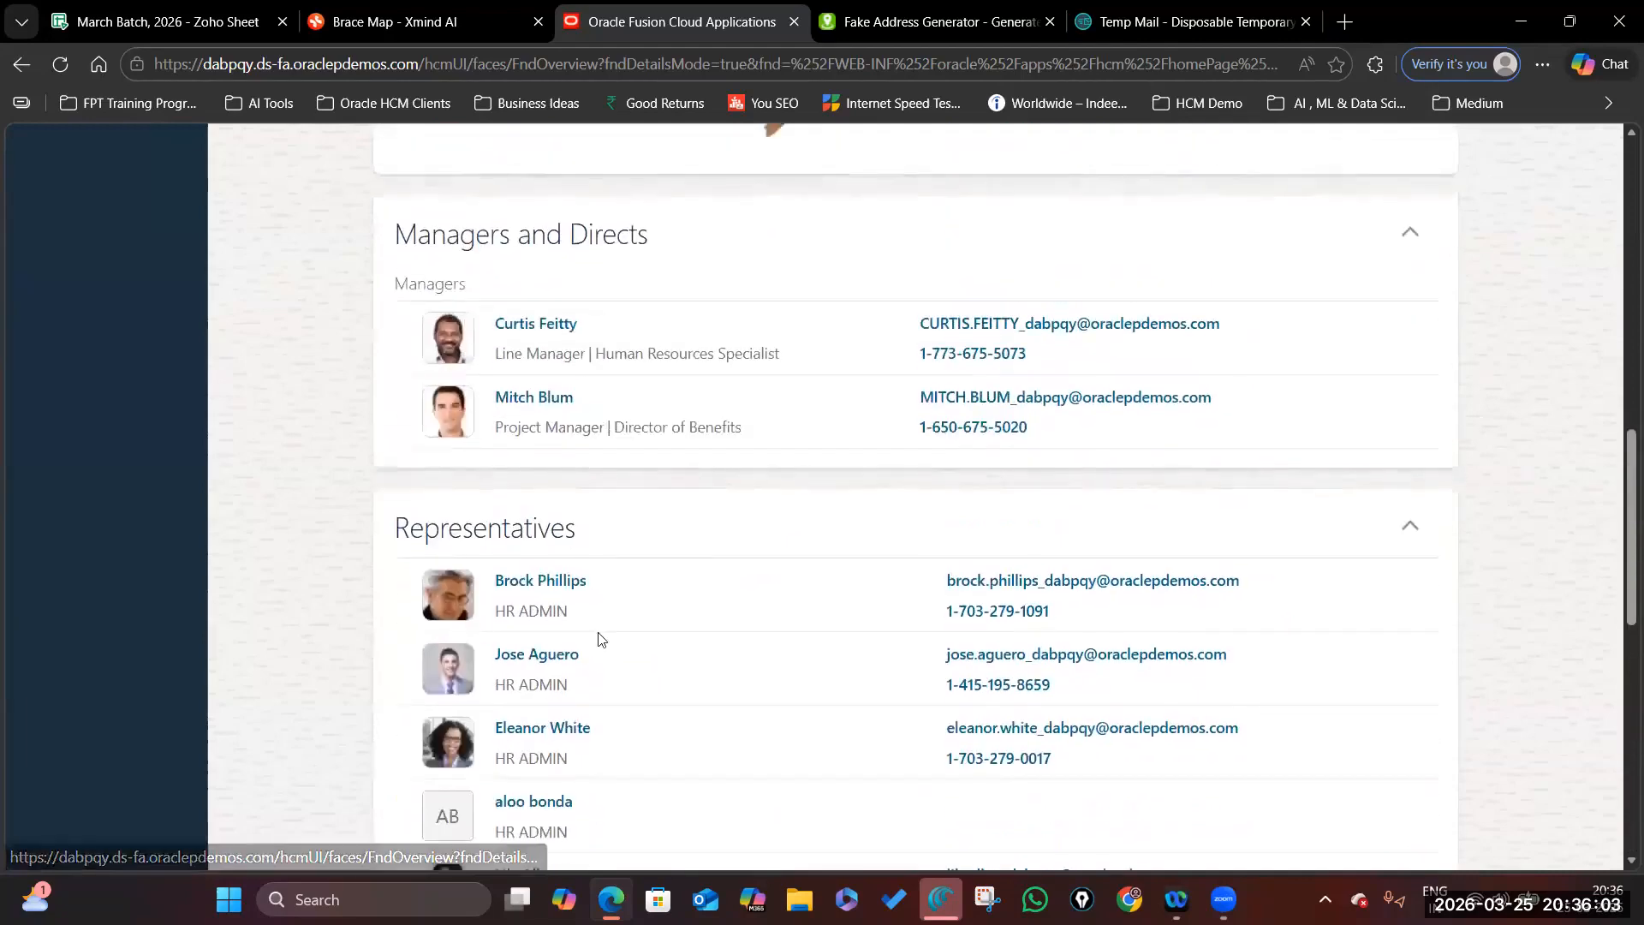
- Show the full list of profile sections for the worker and open Employment Info
scroll(600, 634, down, 6)
scroll(599, 633, up, 15)
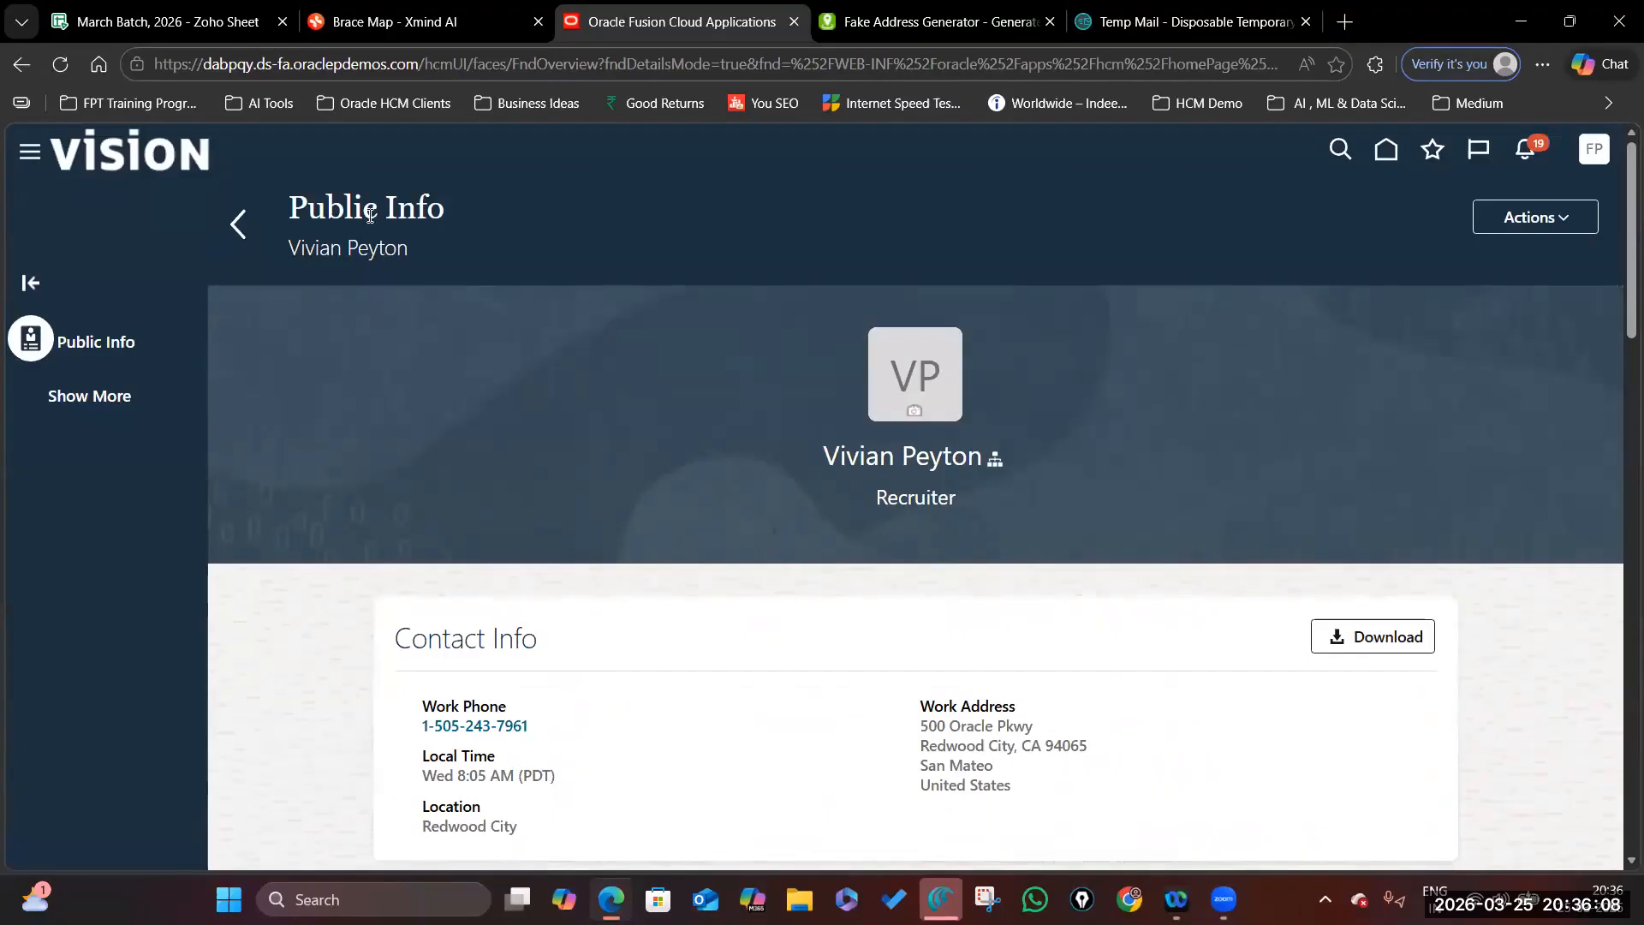
click(89, 395)
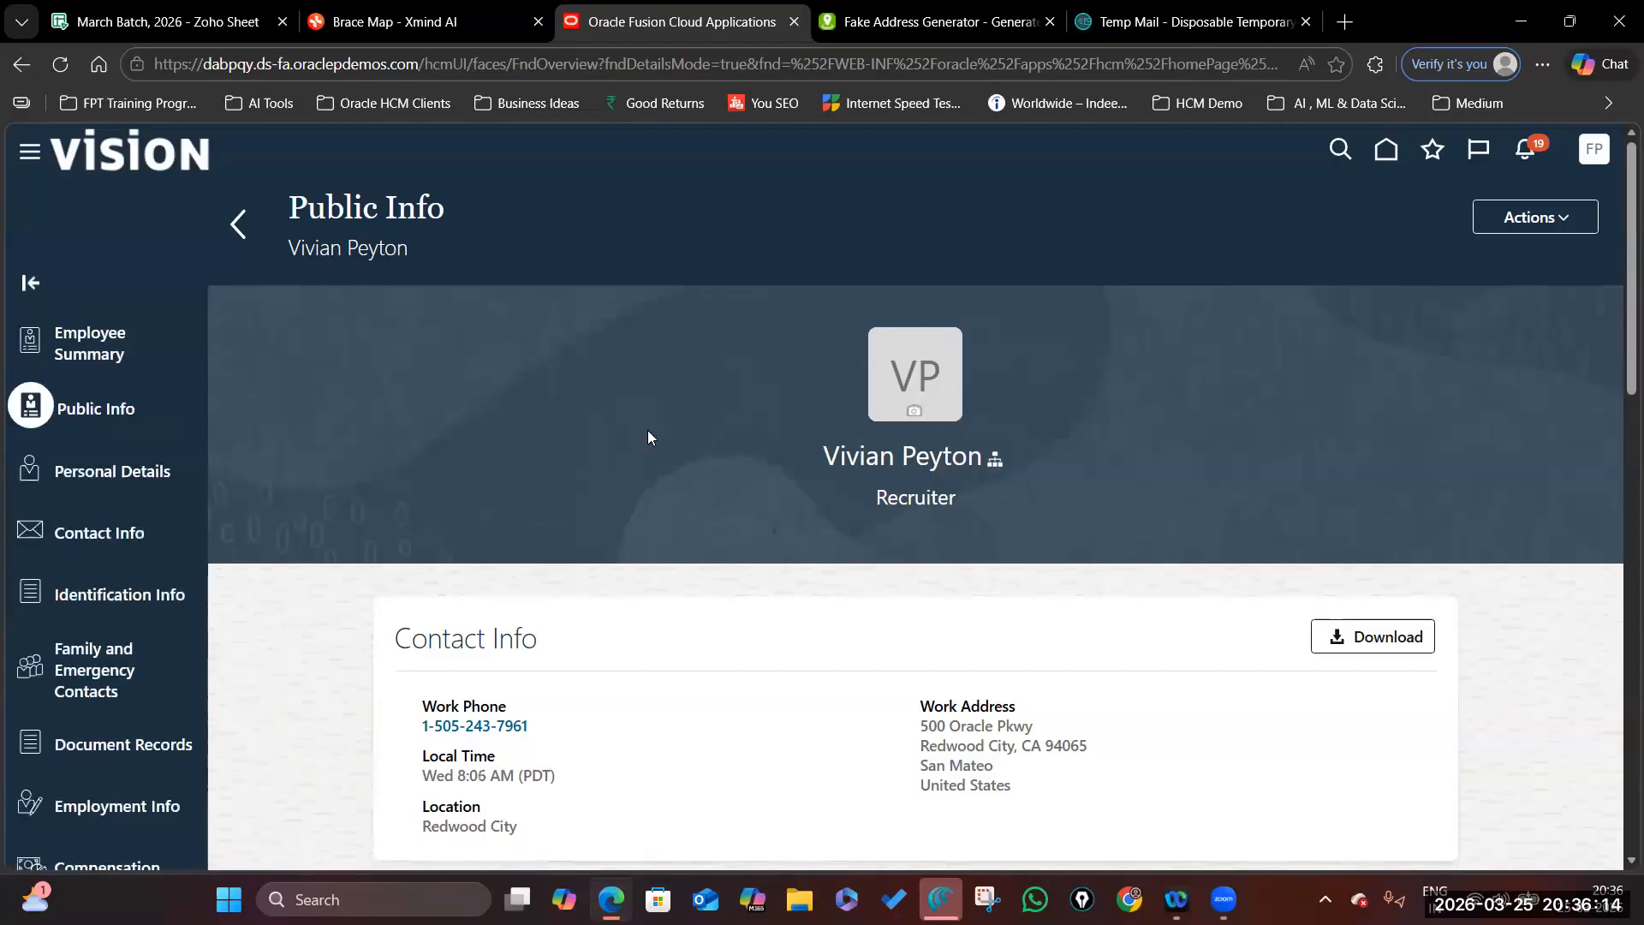
scroll(94, 603, down, 3)
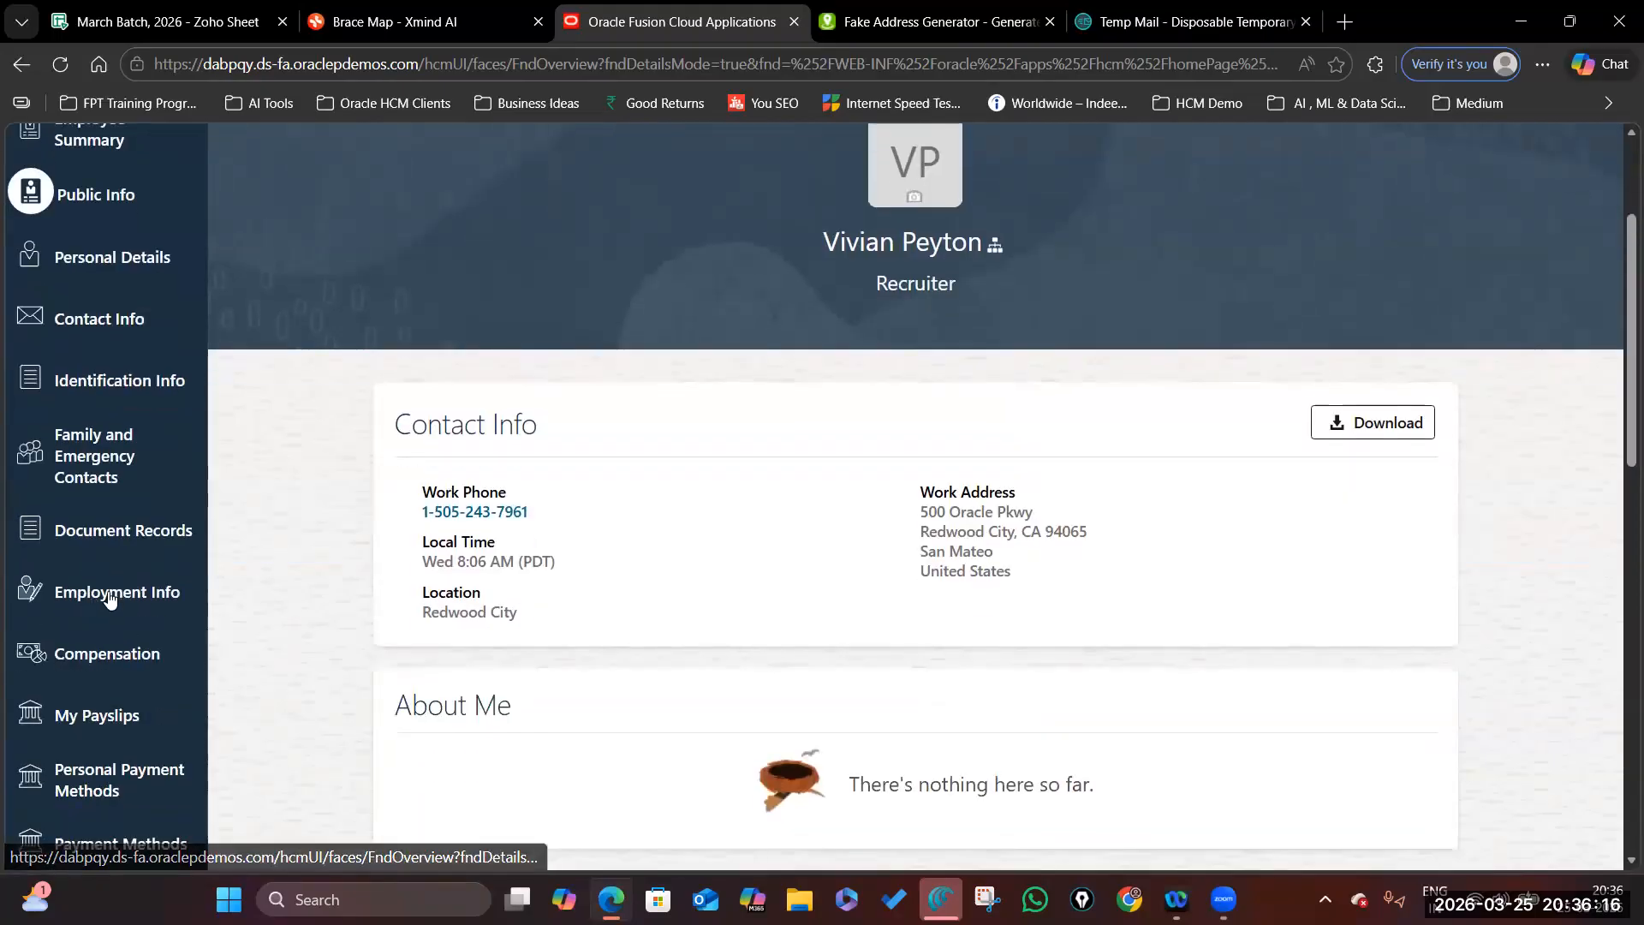
click(93, 592)
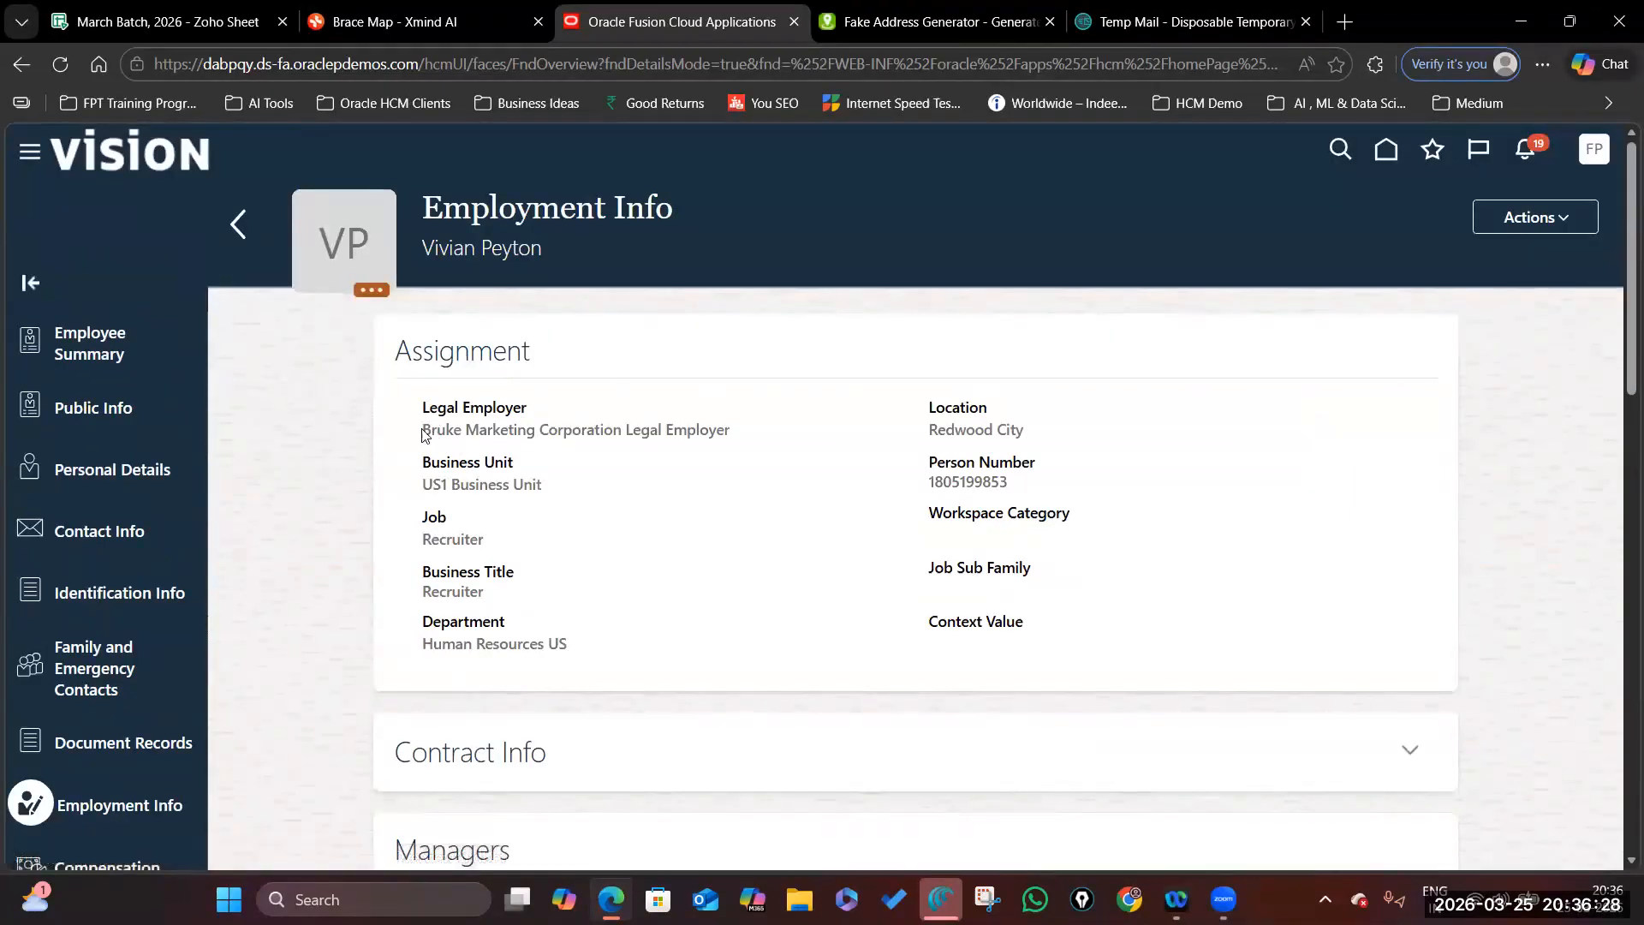
- Check the worker's legal employer, person number and job in the Assignment section
drag(425, 432, 754, 442)
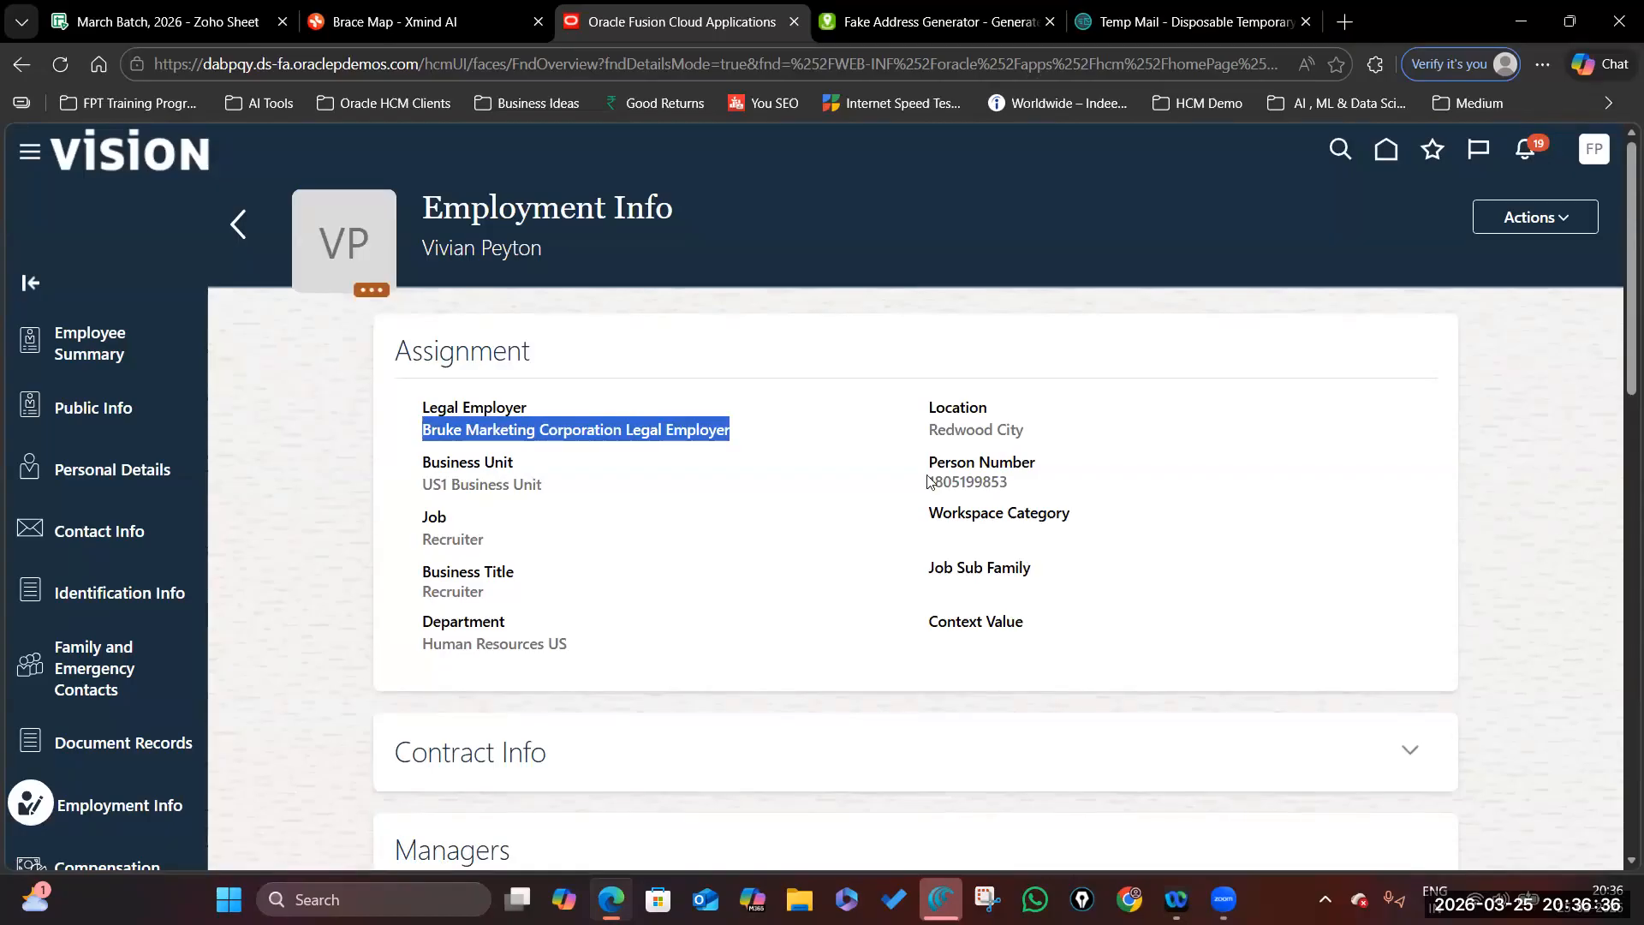
drag(931, 481, 1052, 486)
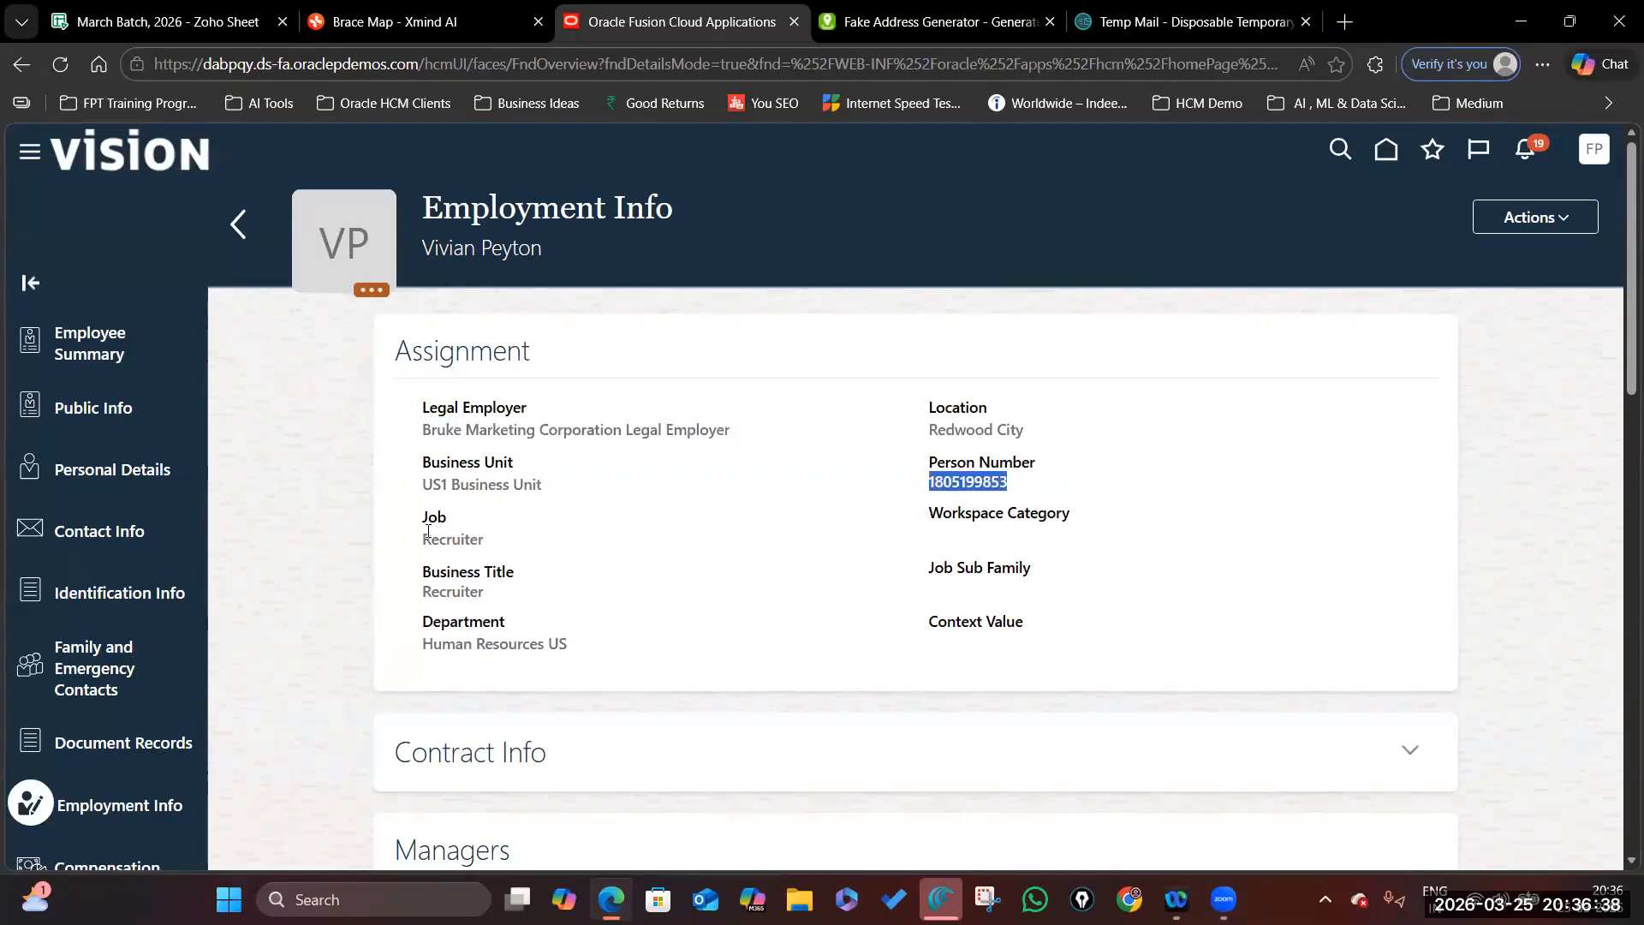
drag(427, 537, 487, 541)
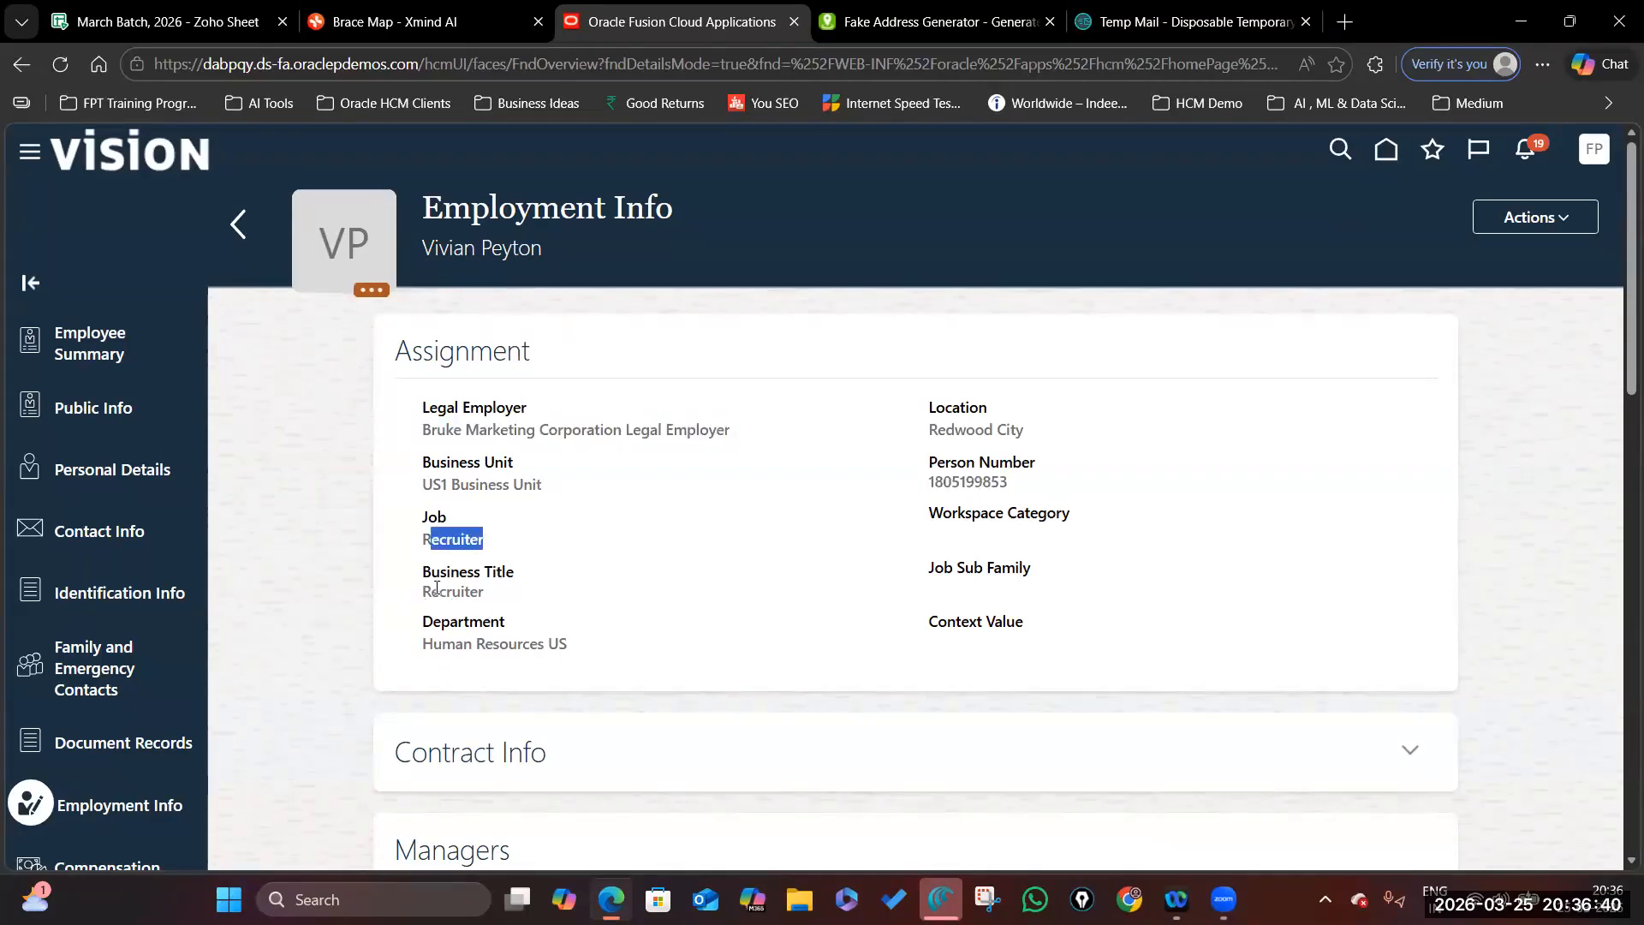
- Expand Contract Info and review the contract details, including the initial duration
scroll(525, 587, down, 3)
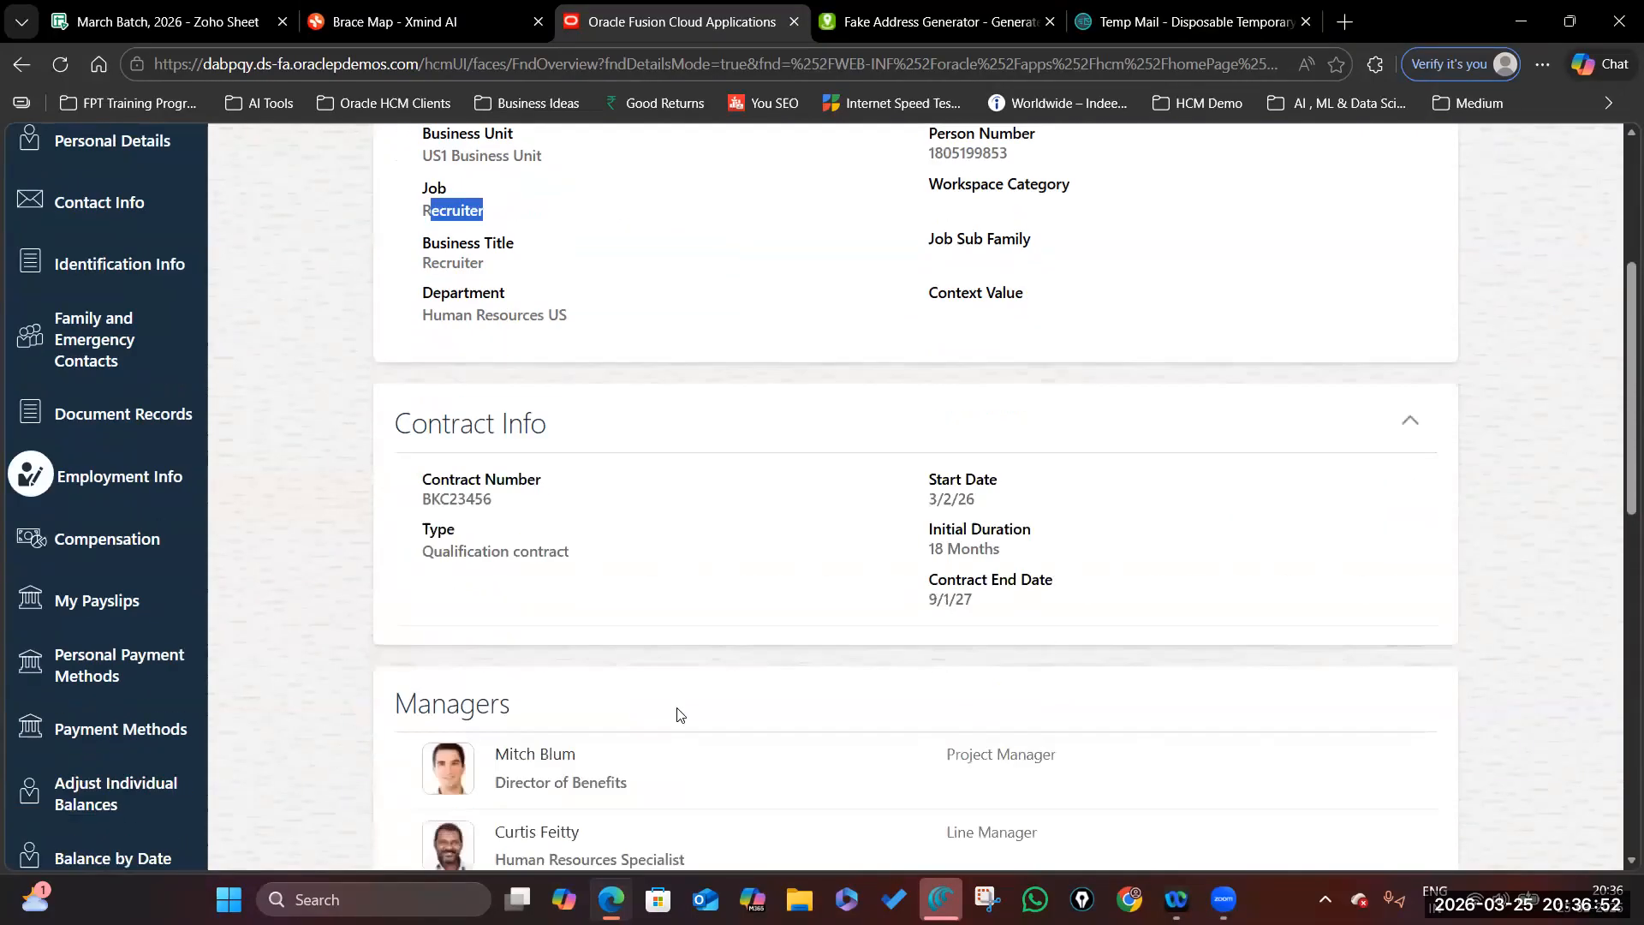
scroll(676, 709, down, 2)
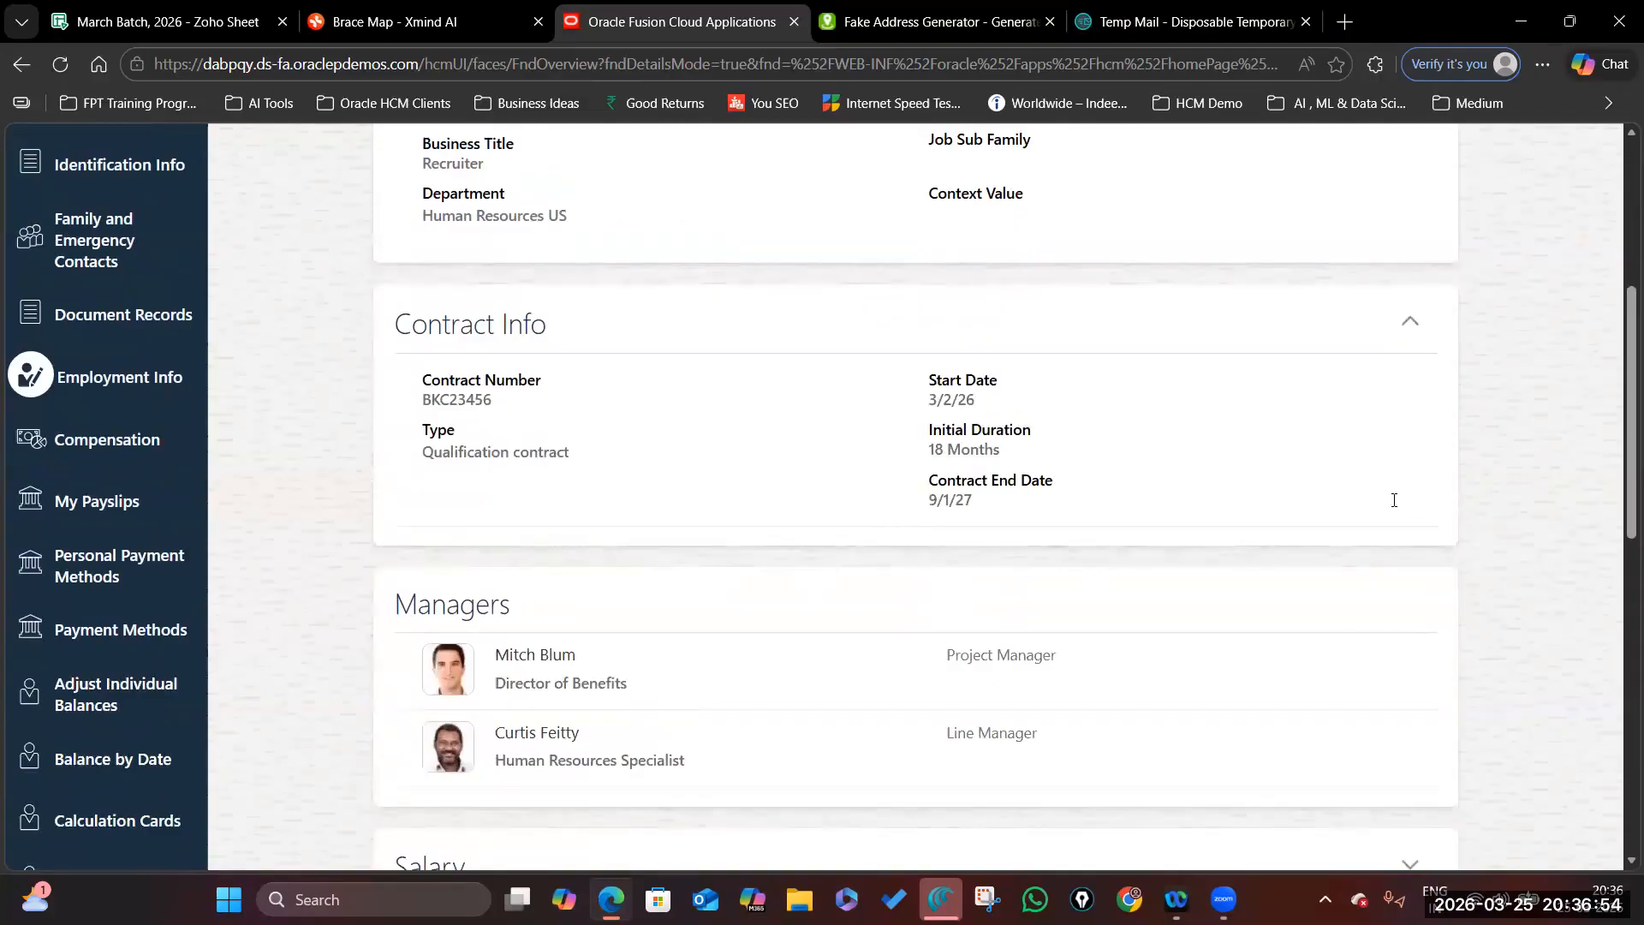
triple_click(985, 449)
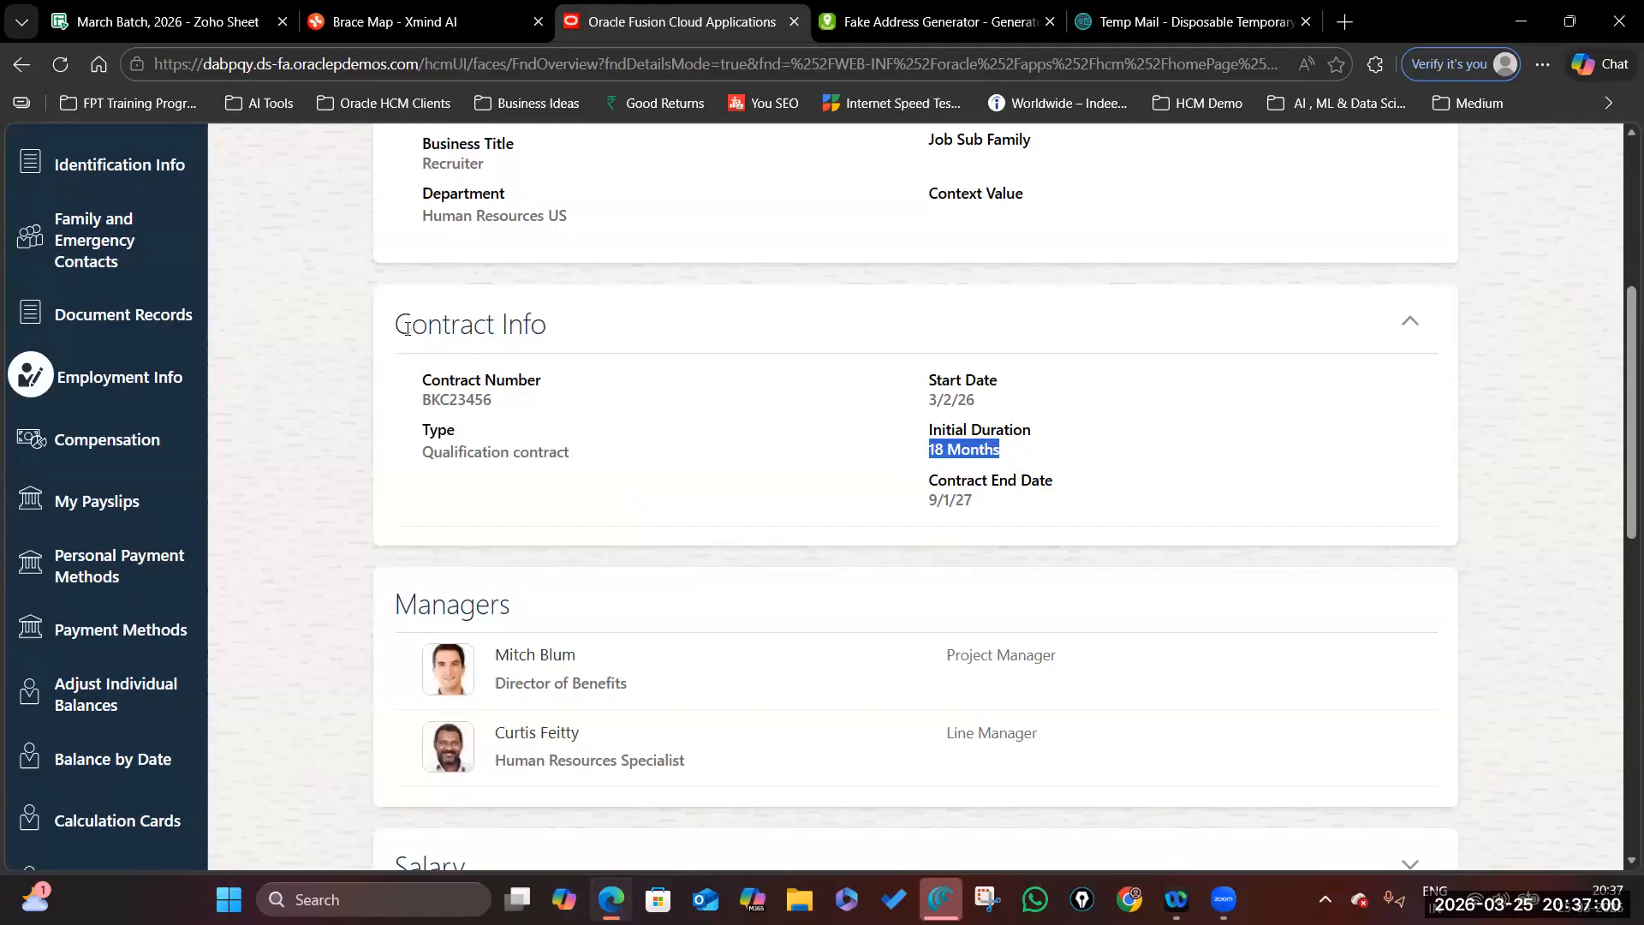
drag(396, 326, 548, 325)
- Expand the Salary section and check the worker's salary amount and basis
scroll(1339, 437, down, 3)
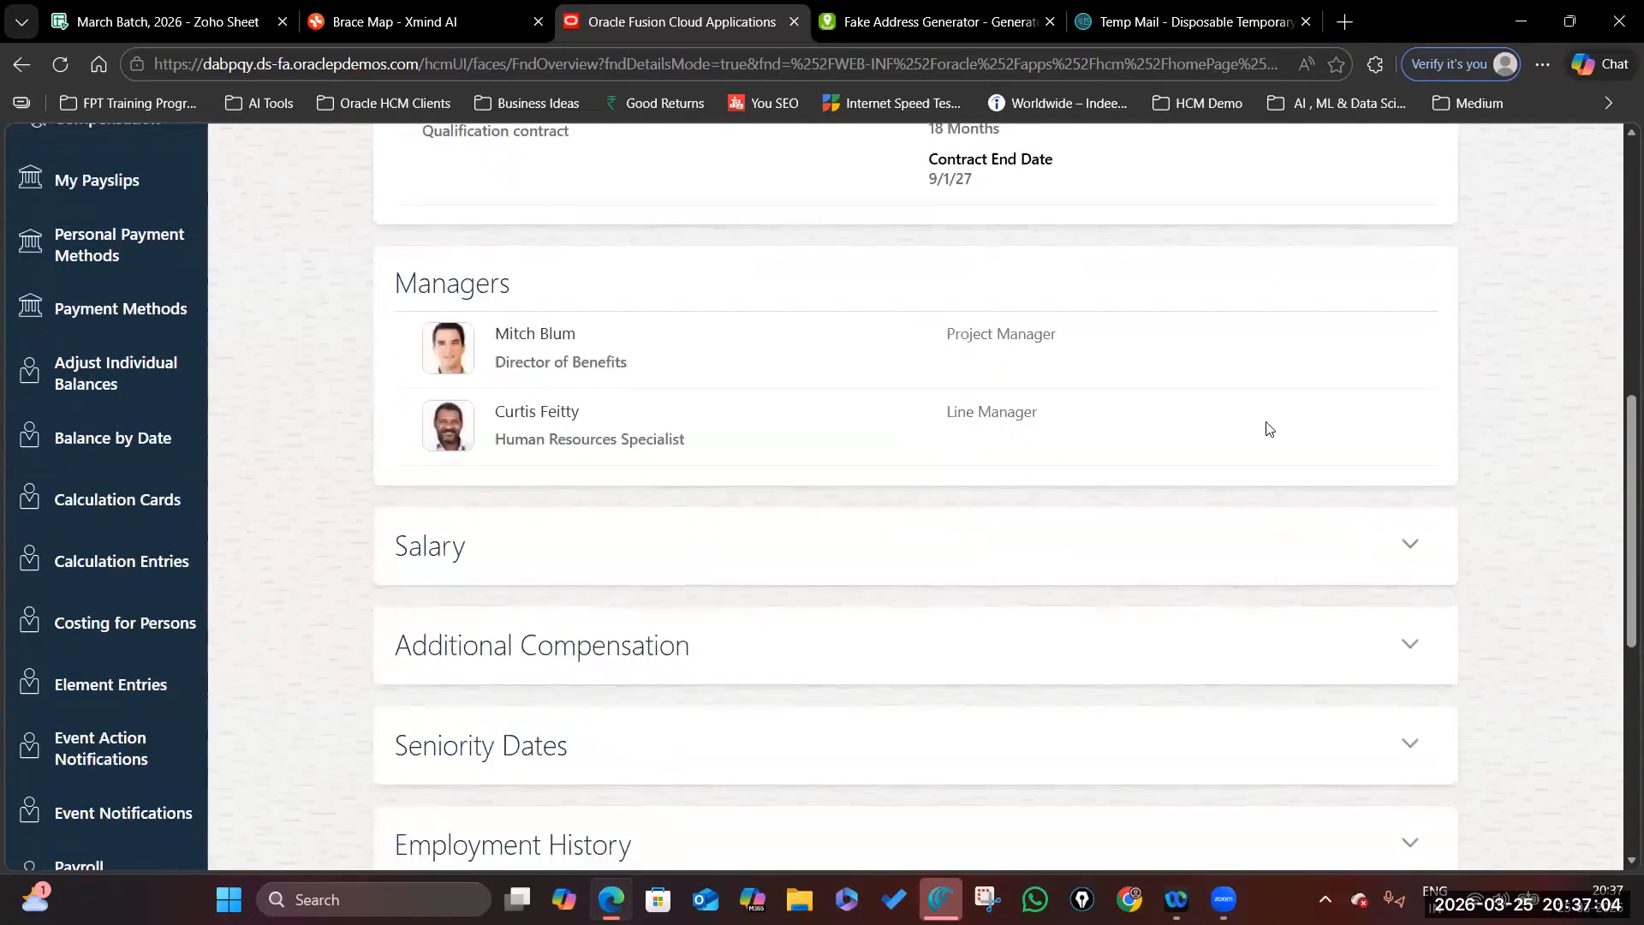
click(1410, 545)
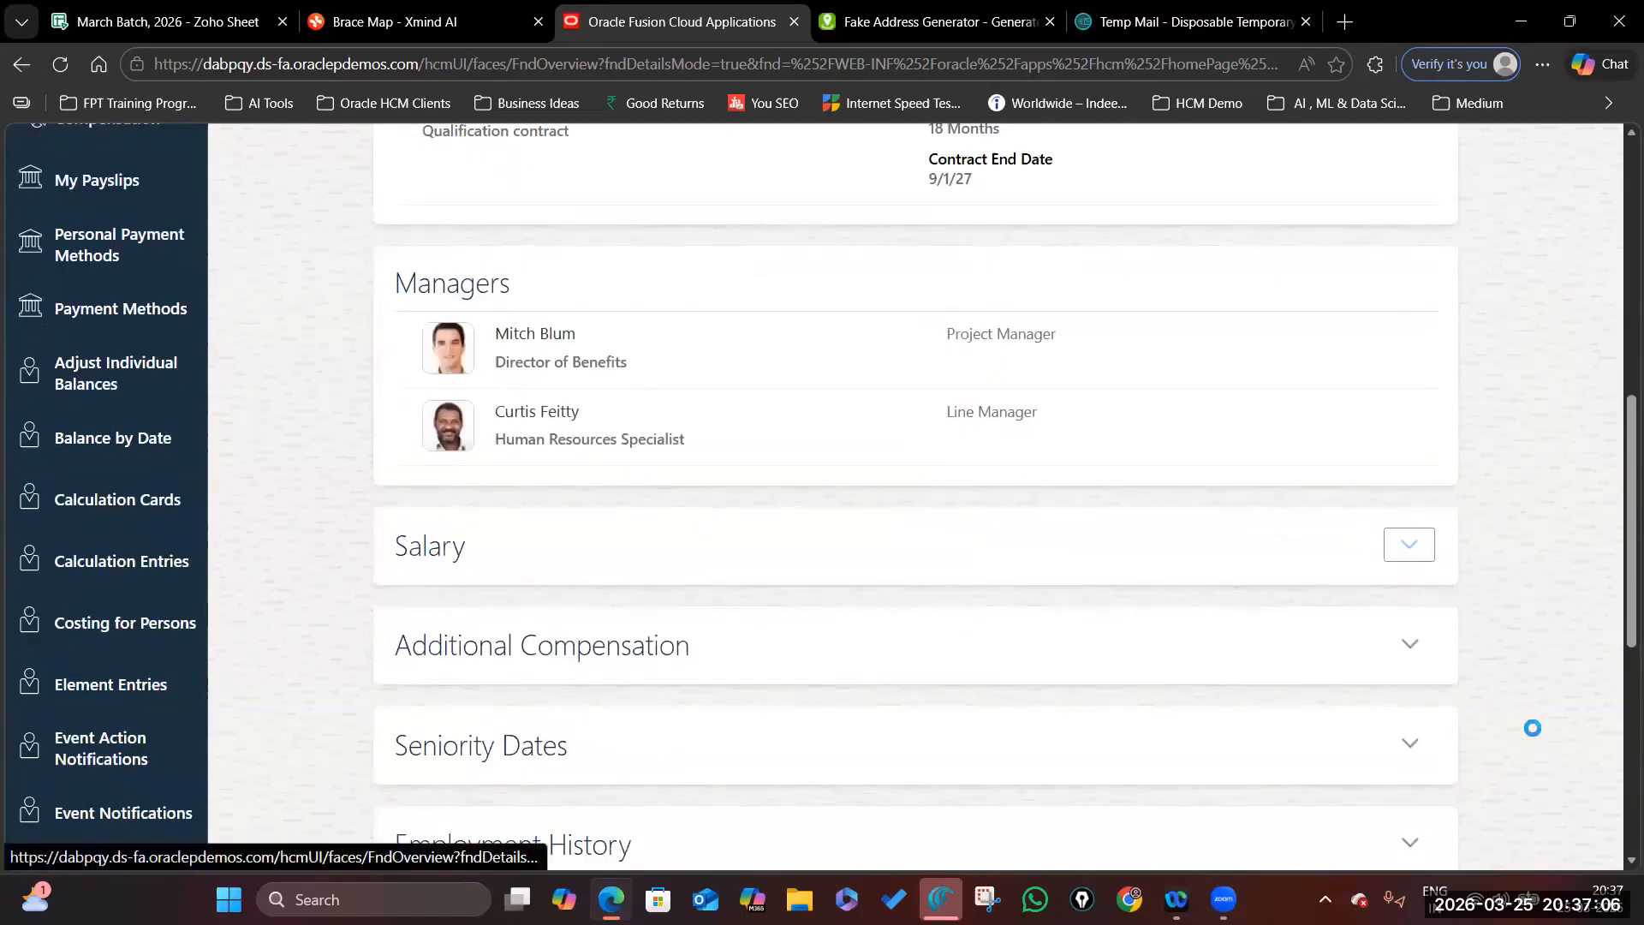
scroll(1019, 703, down, 1)
scroll(1019, 704, down, 2)
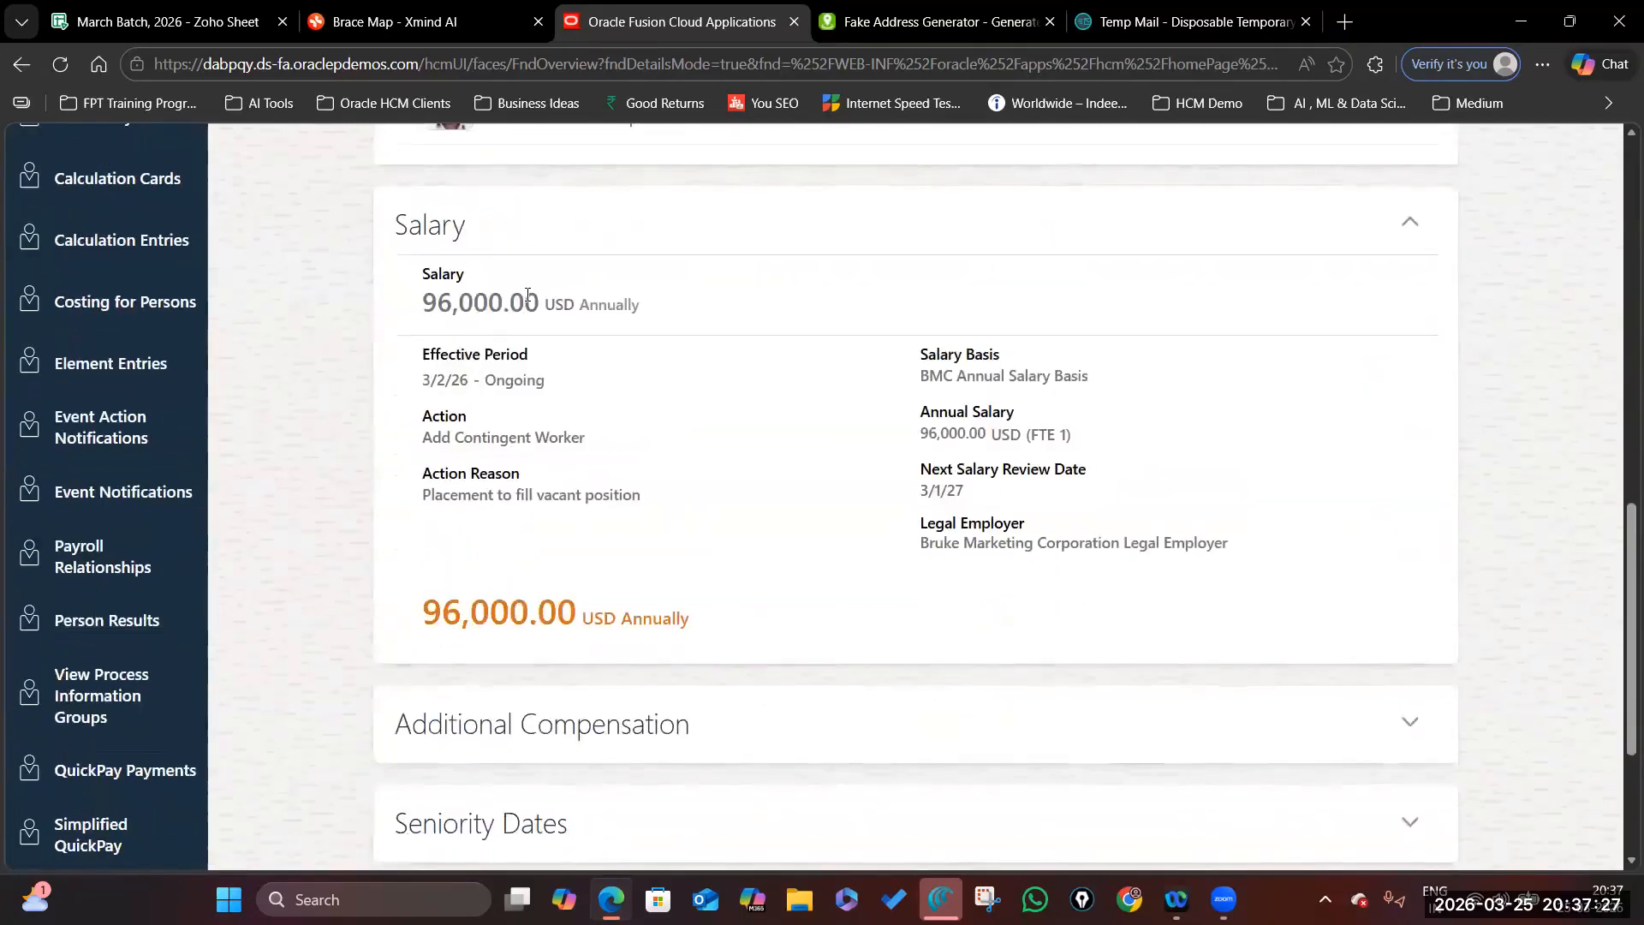
double_click(493, 302)
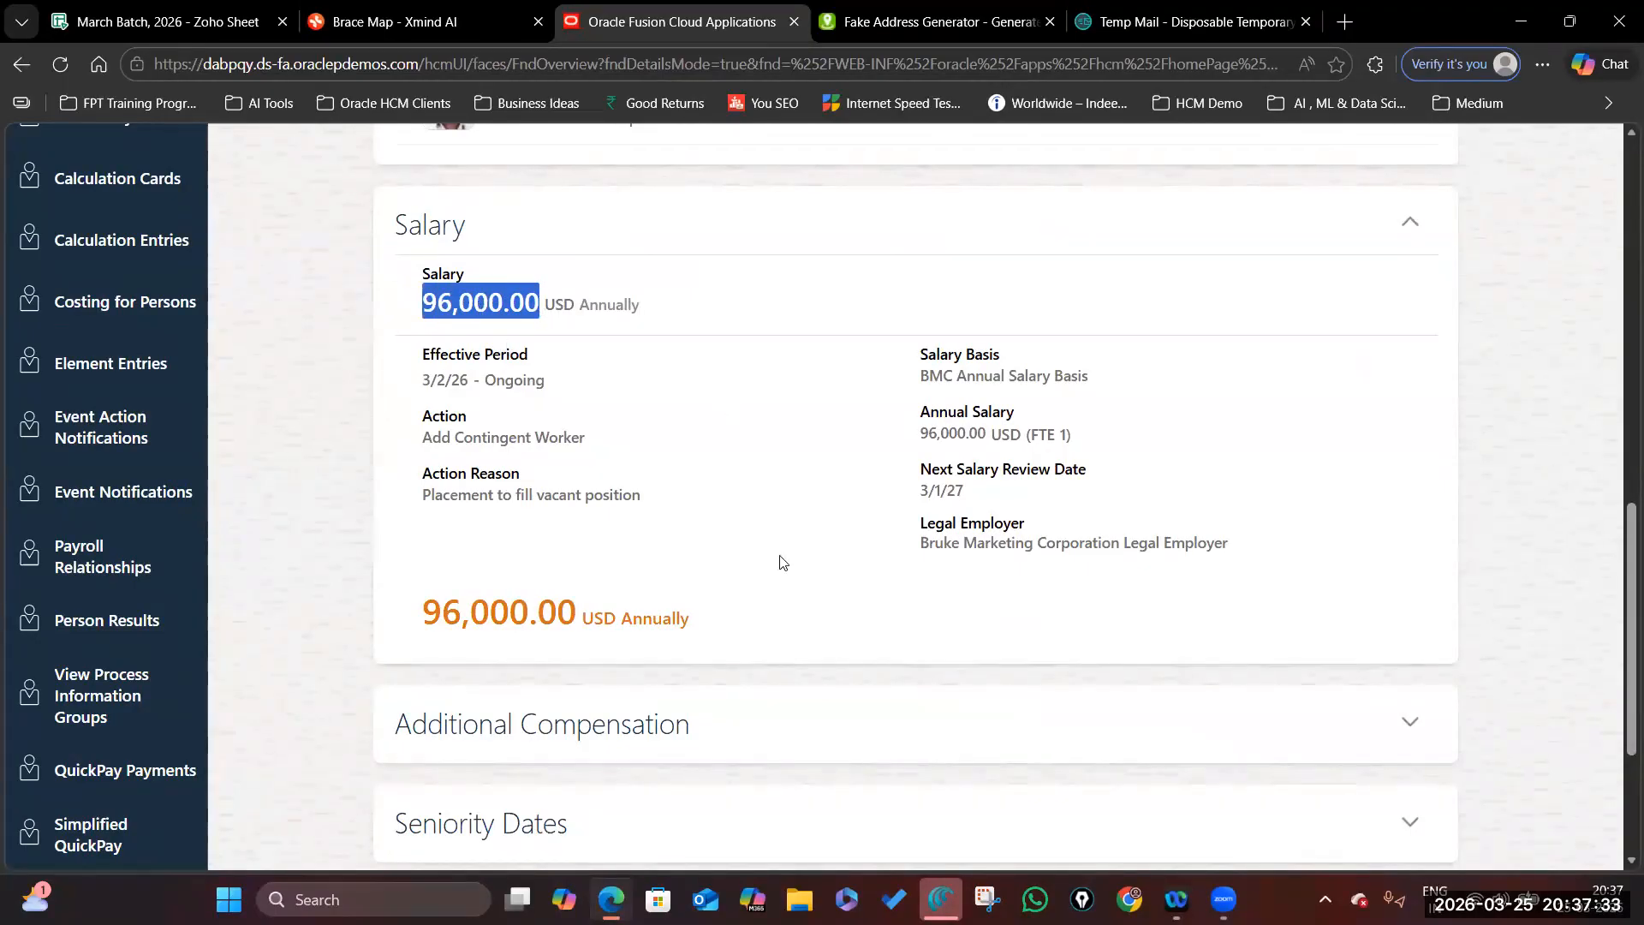
- Expand Seniority Dates and Employment History and review the worker's entries in both sections
scroll(781, 561, down, 3)
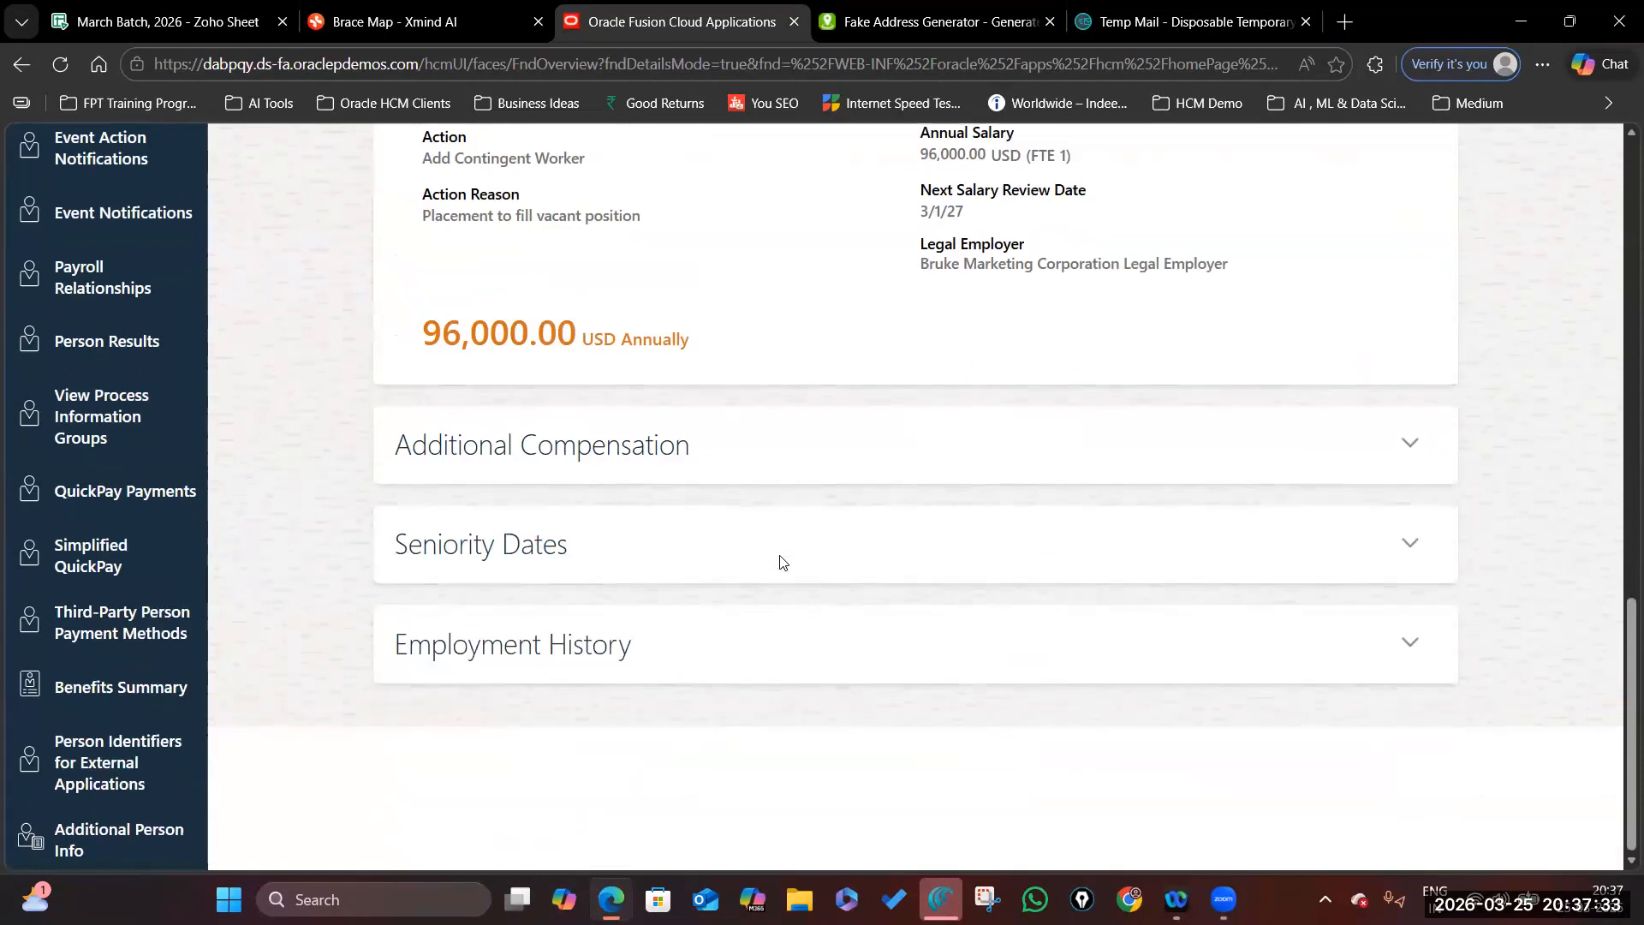
click(1409, 543)
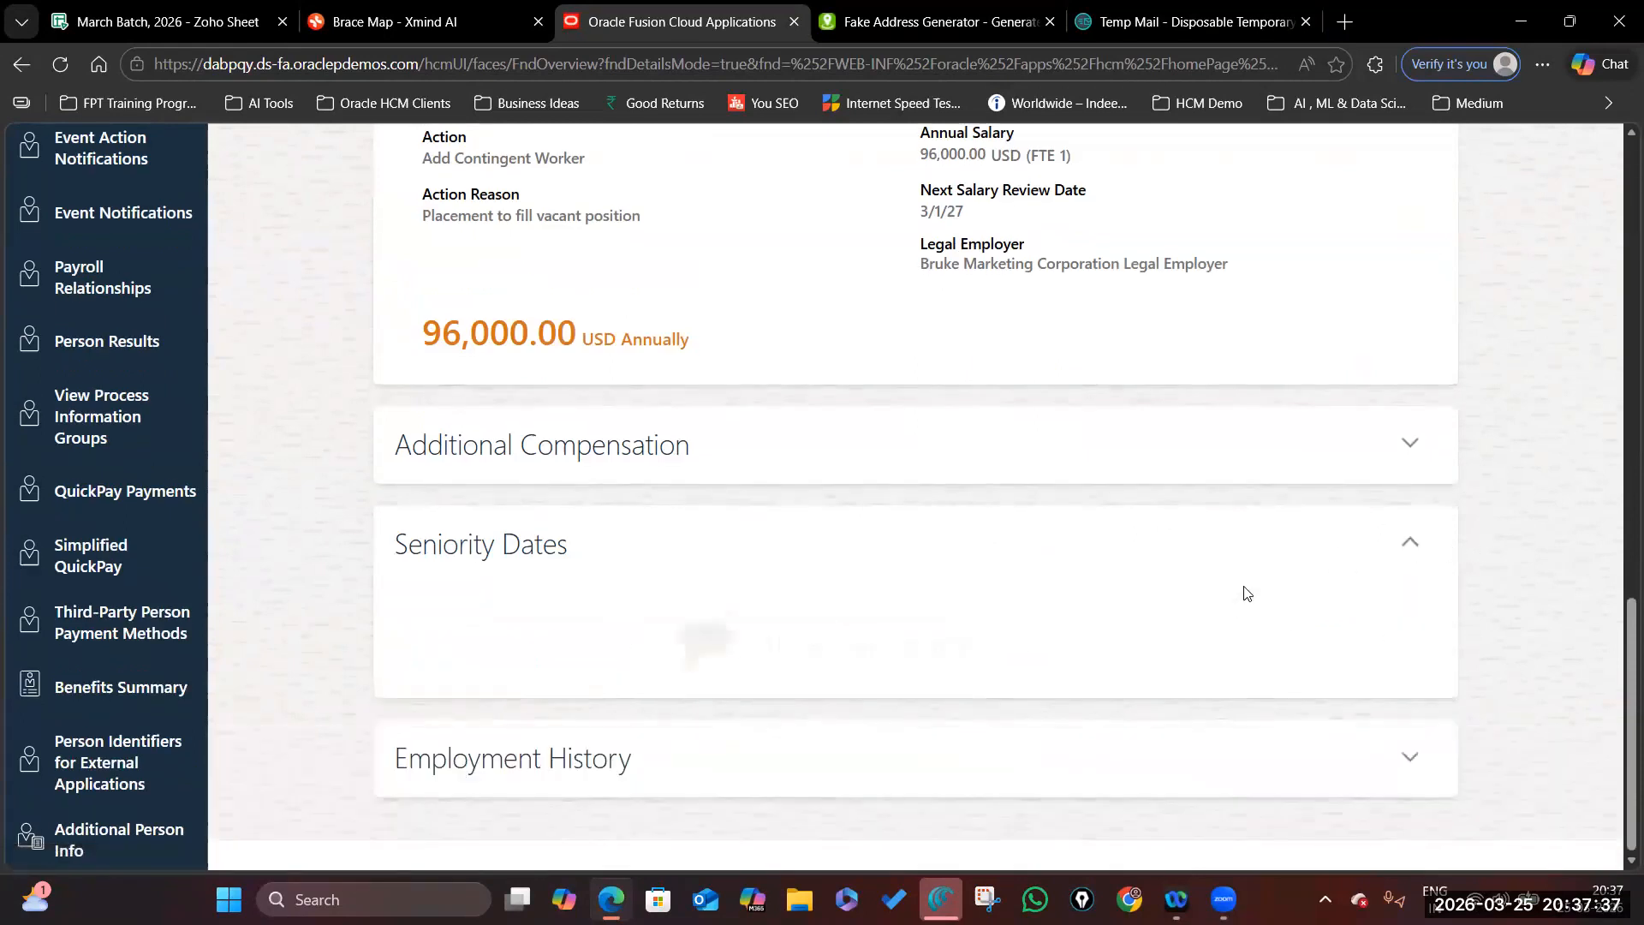
click(1411, 759)
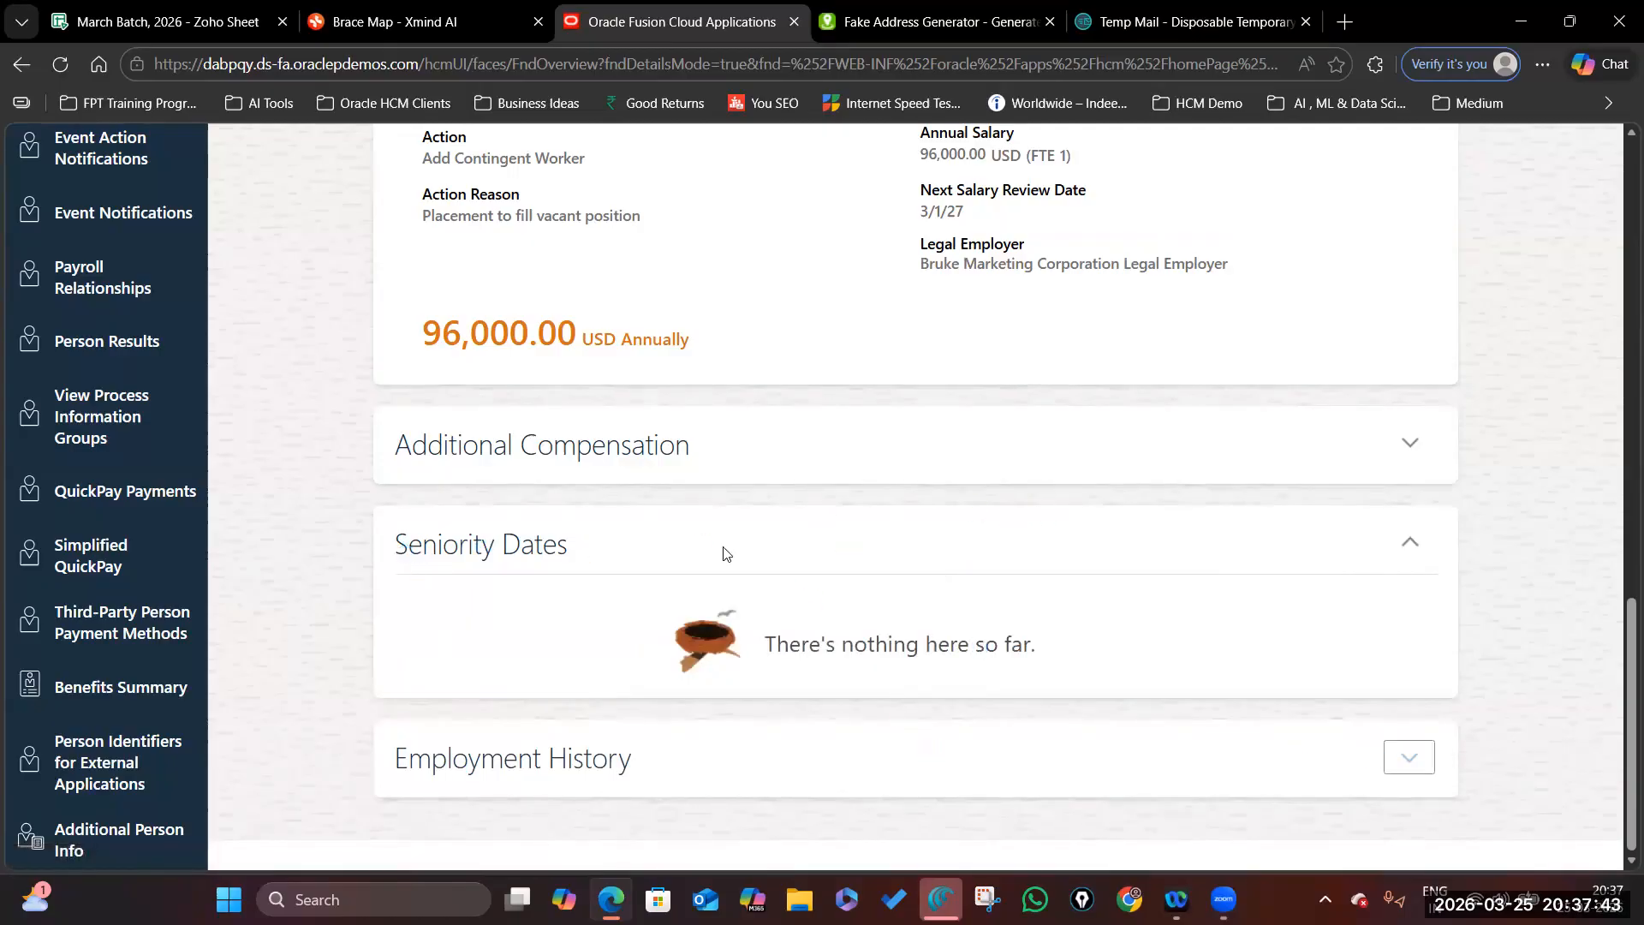
scroll(976, 626, down, 1)
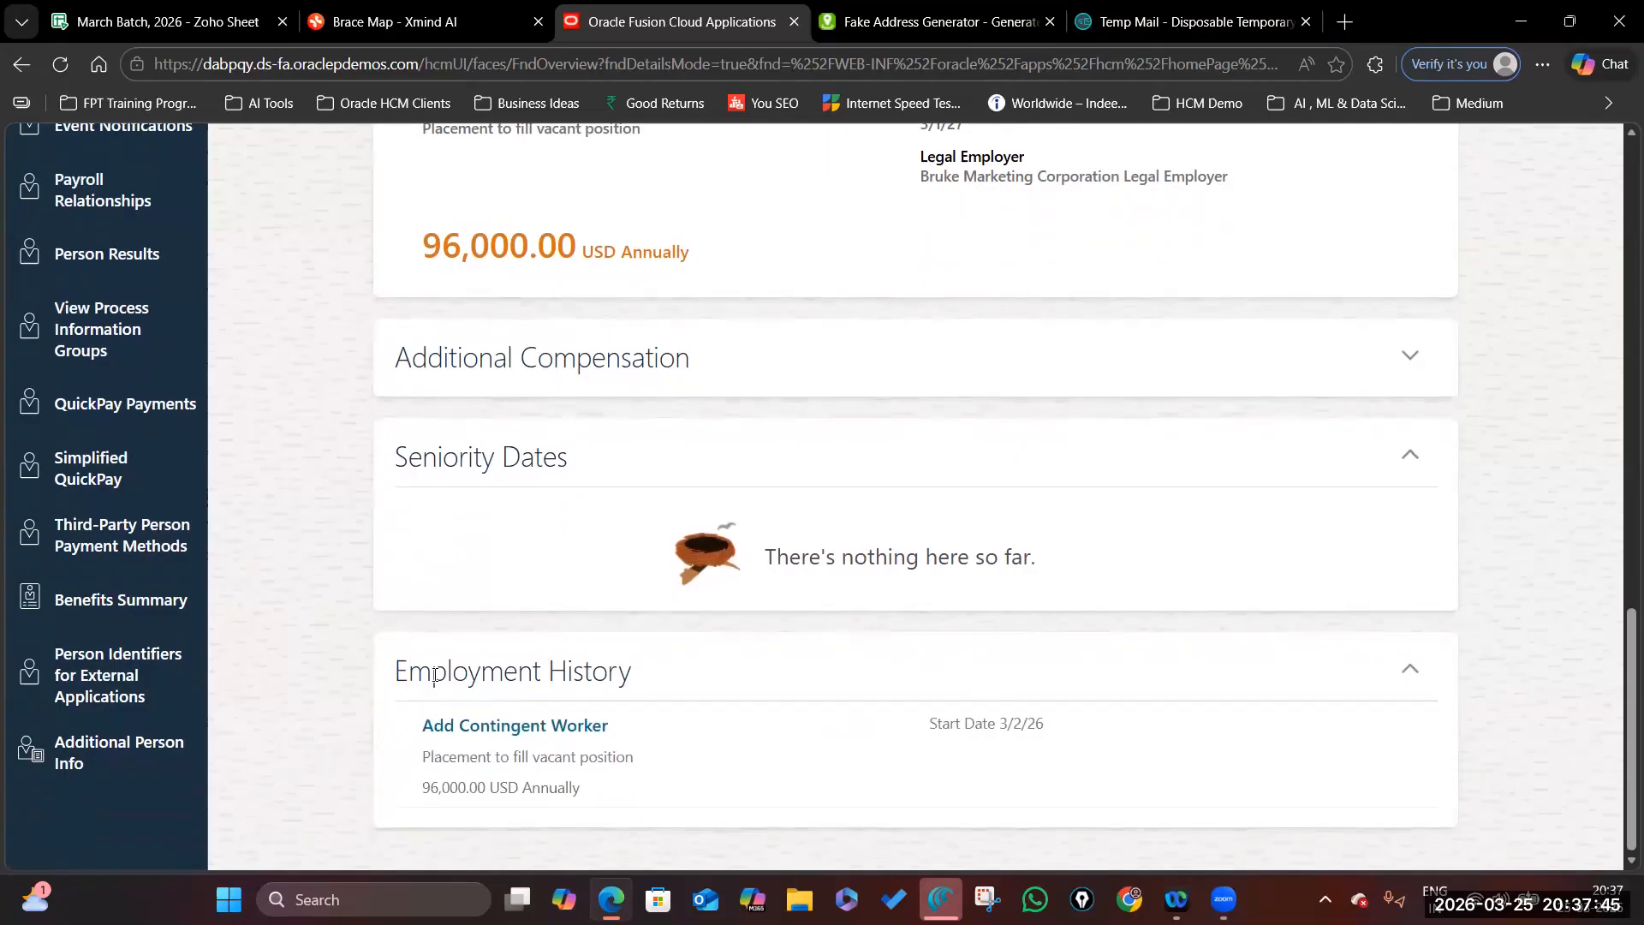
drag(396, 674, 668, 683)
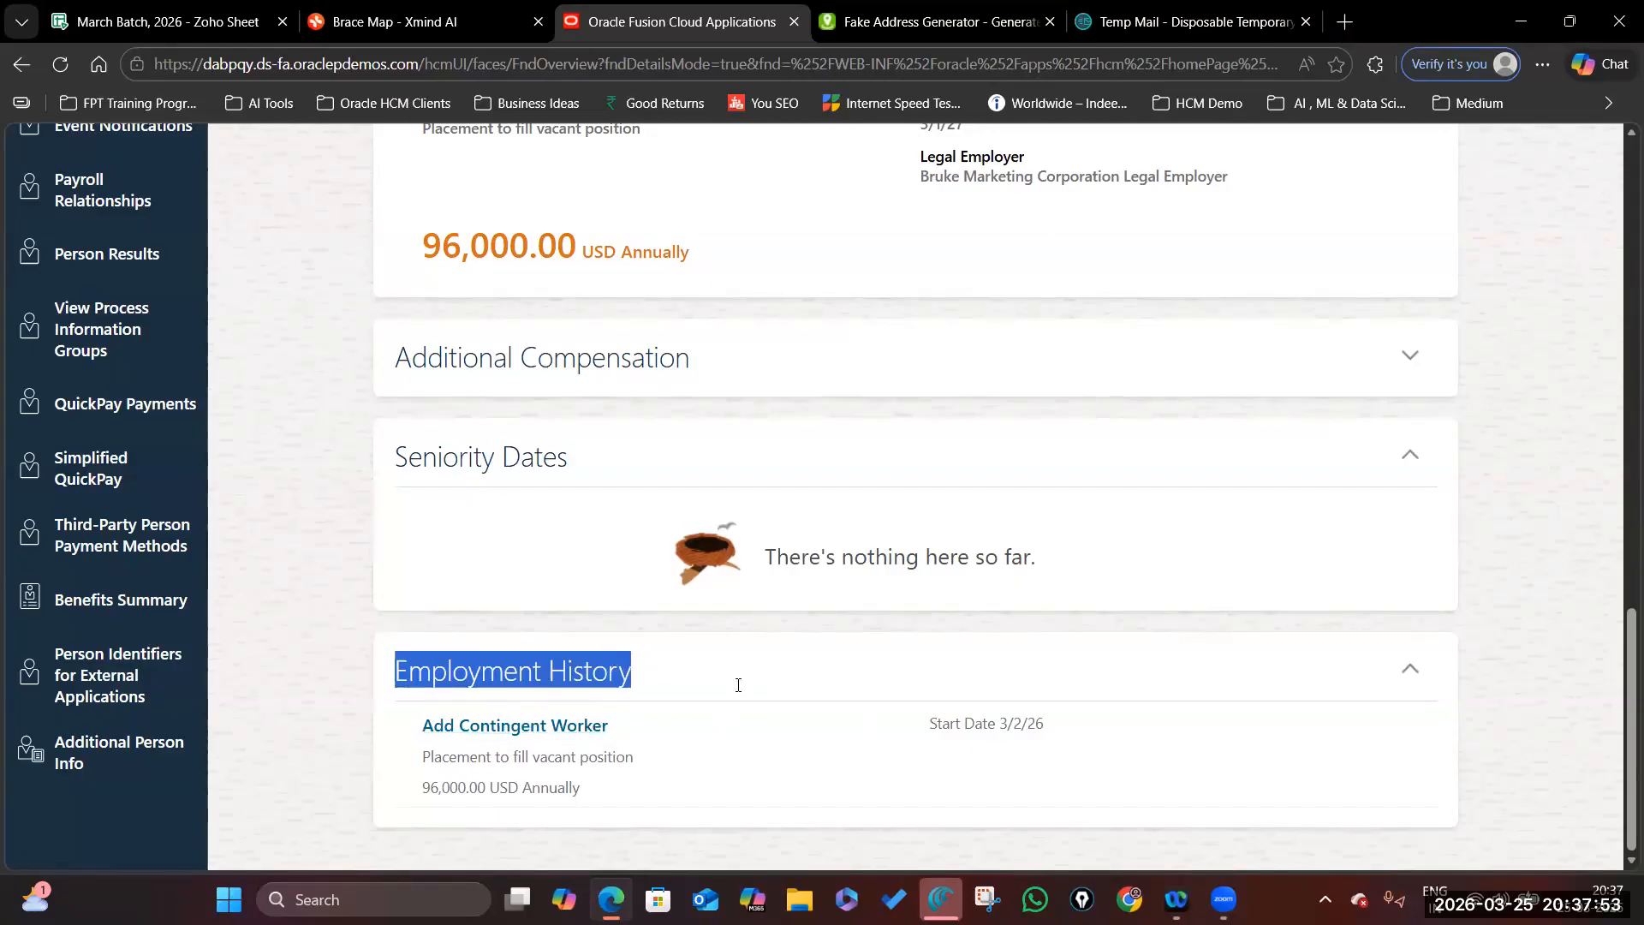
click(690, 672)
- Review the worker's Employment Info page once more, comparing the assignment, contract, managers and salary details
scroll(692, 672, up, 15)
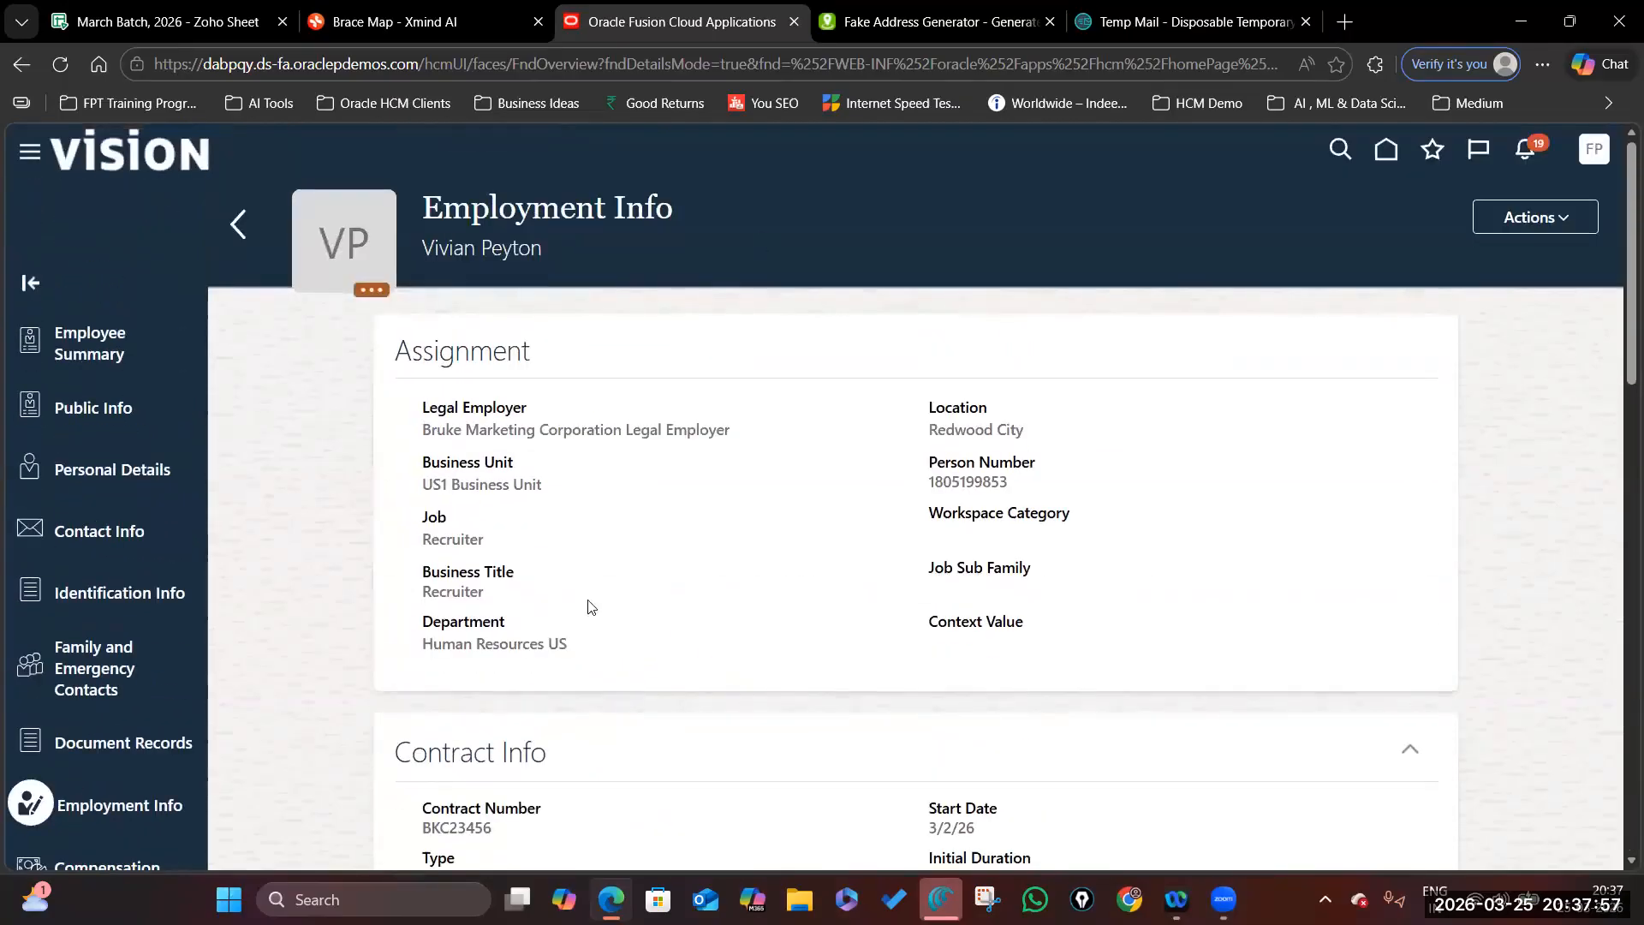
scroll(588, 606, down, 5)
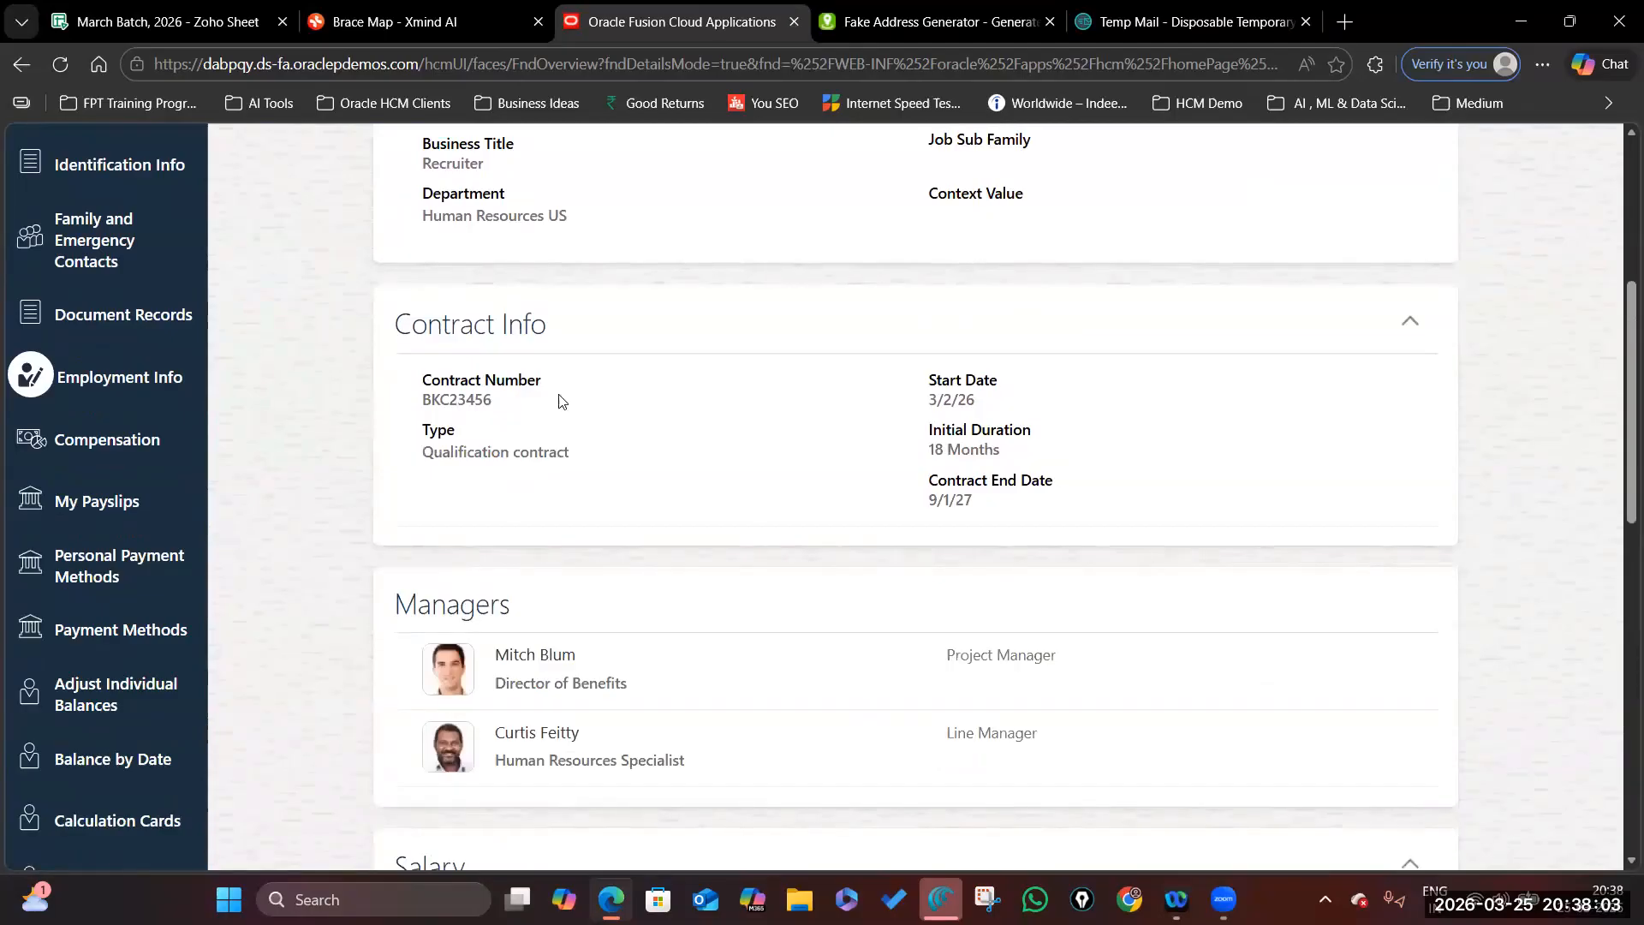
scroll(665, 385, up, 5)
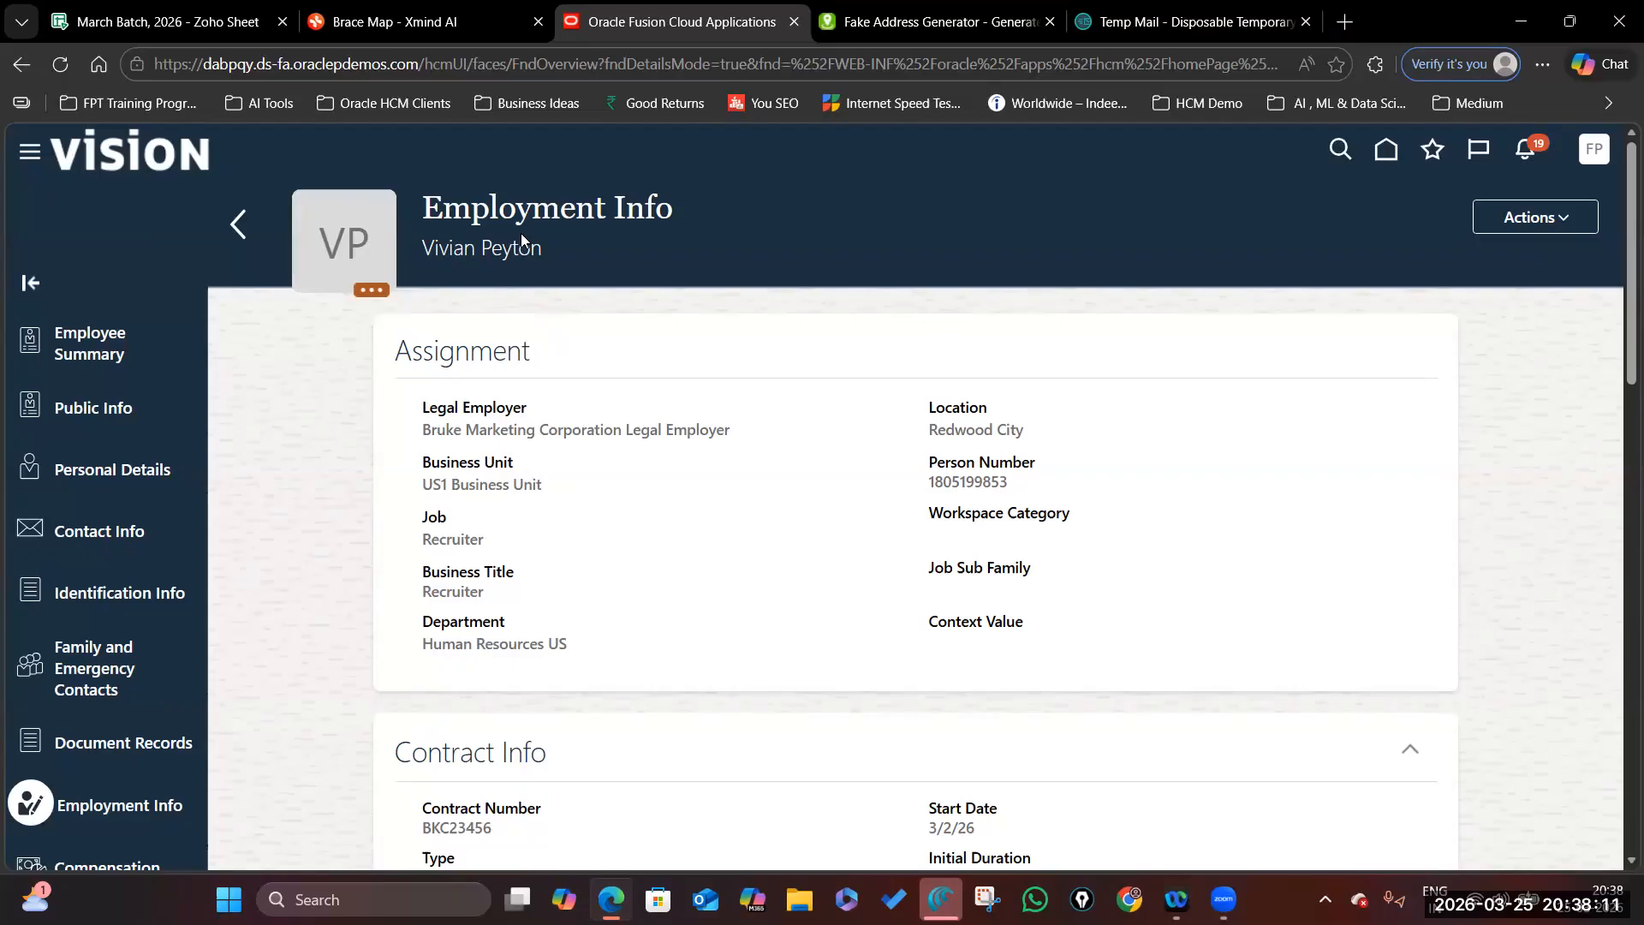
scroll(1076, 500, down, 1)
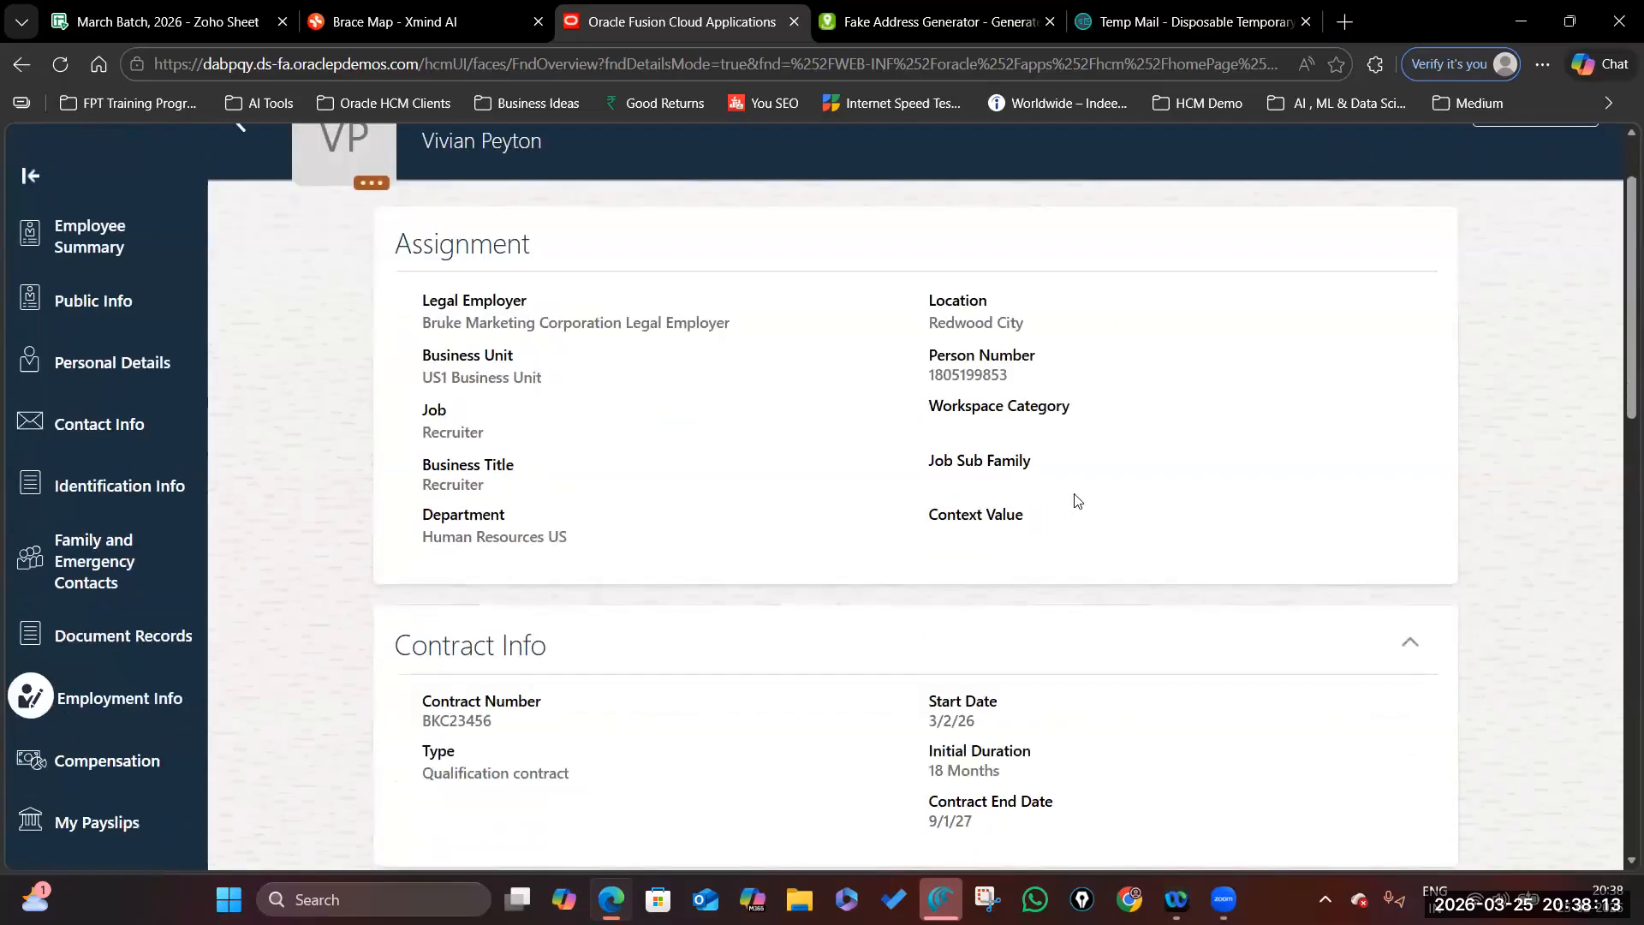
scroll(1076, 500, down, 3)
scroll(1077, 500, down, 3)
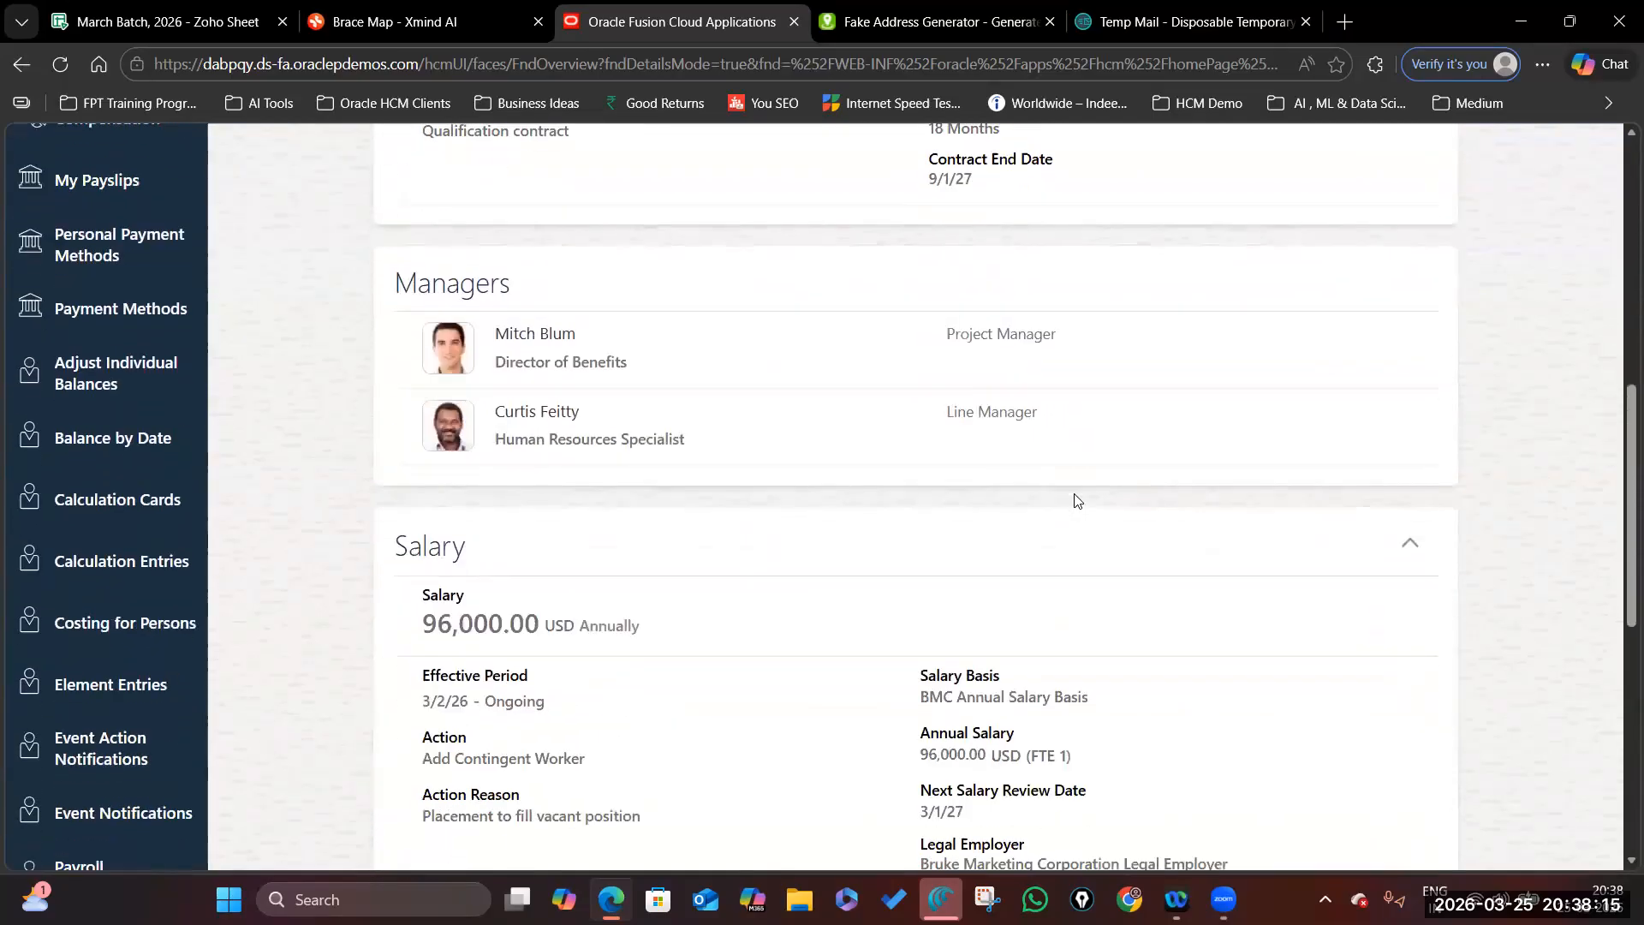
scroll(1076, 500, down, 4)
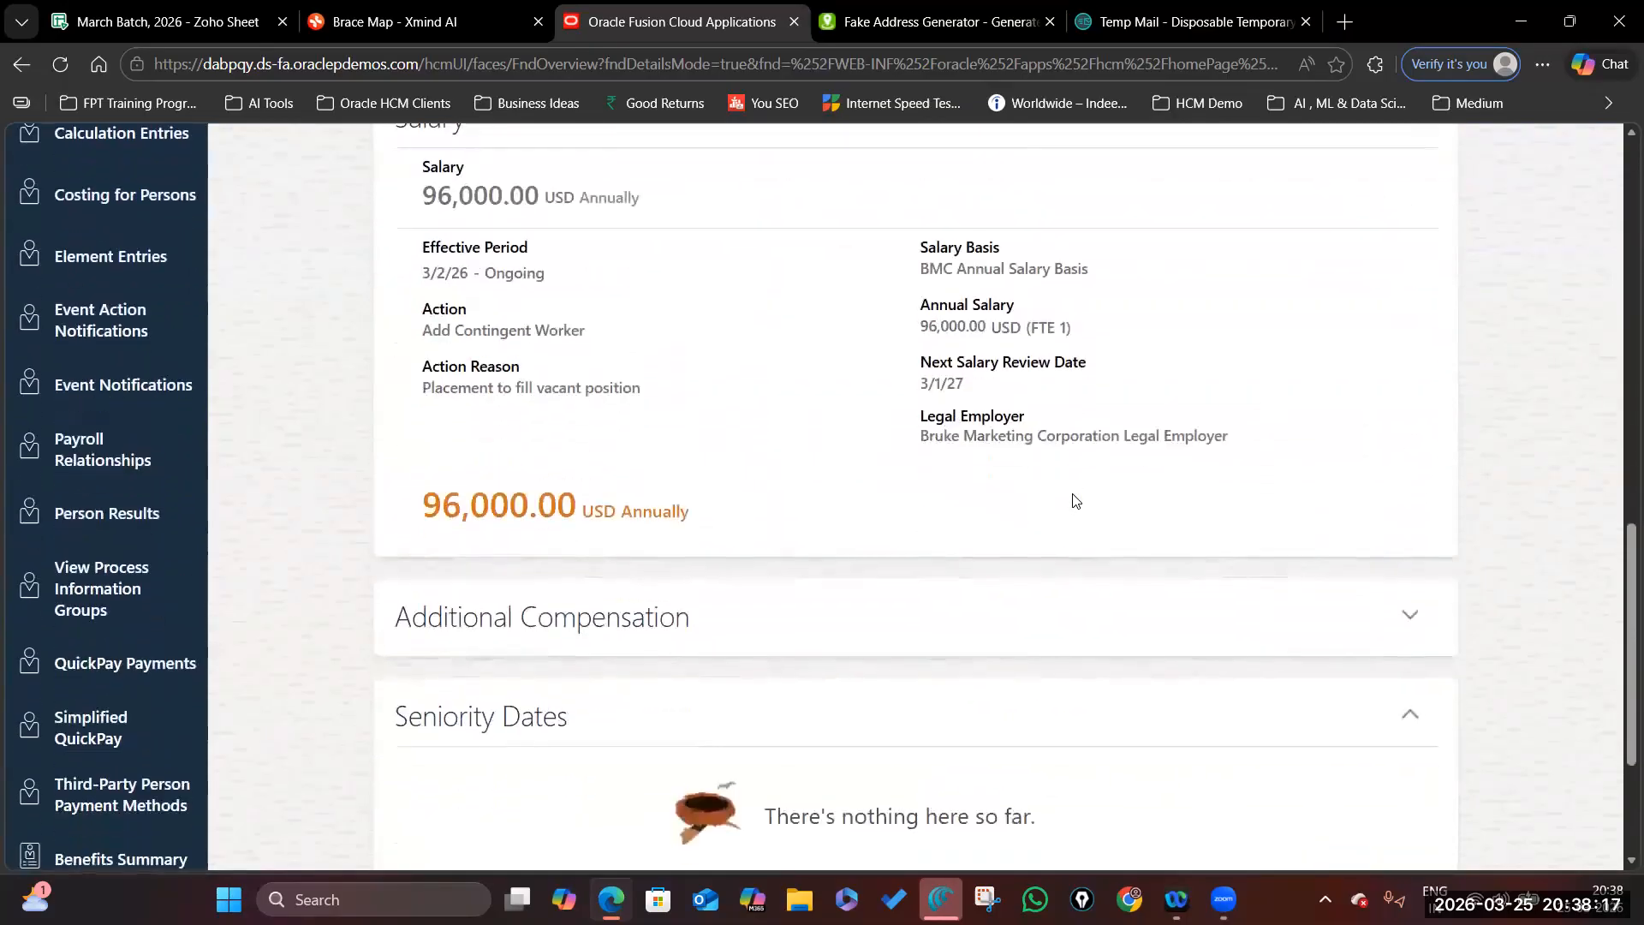
scroll(1074, 500, up, 6)
scroll(1189, 315, up, 6)
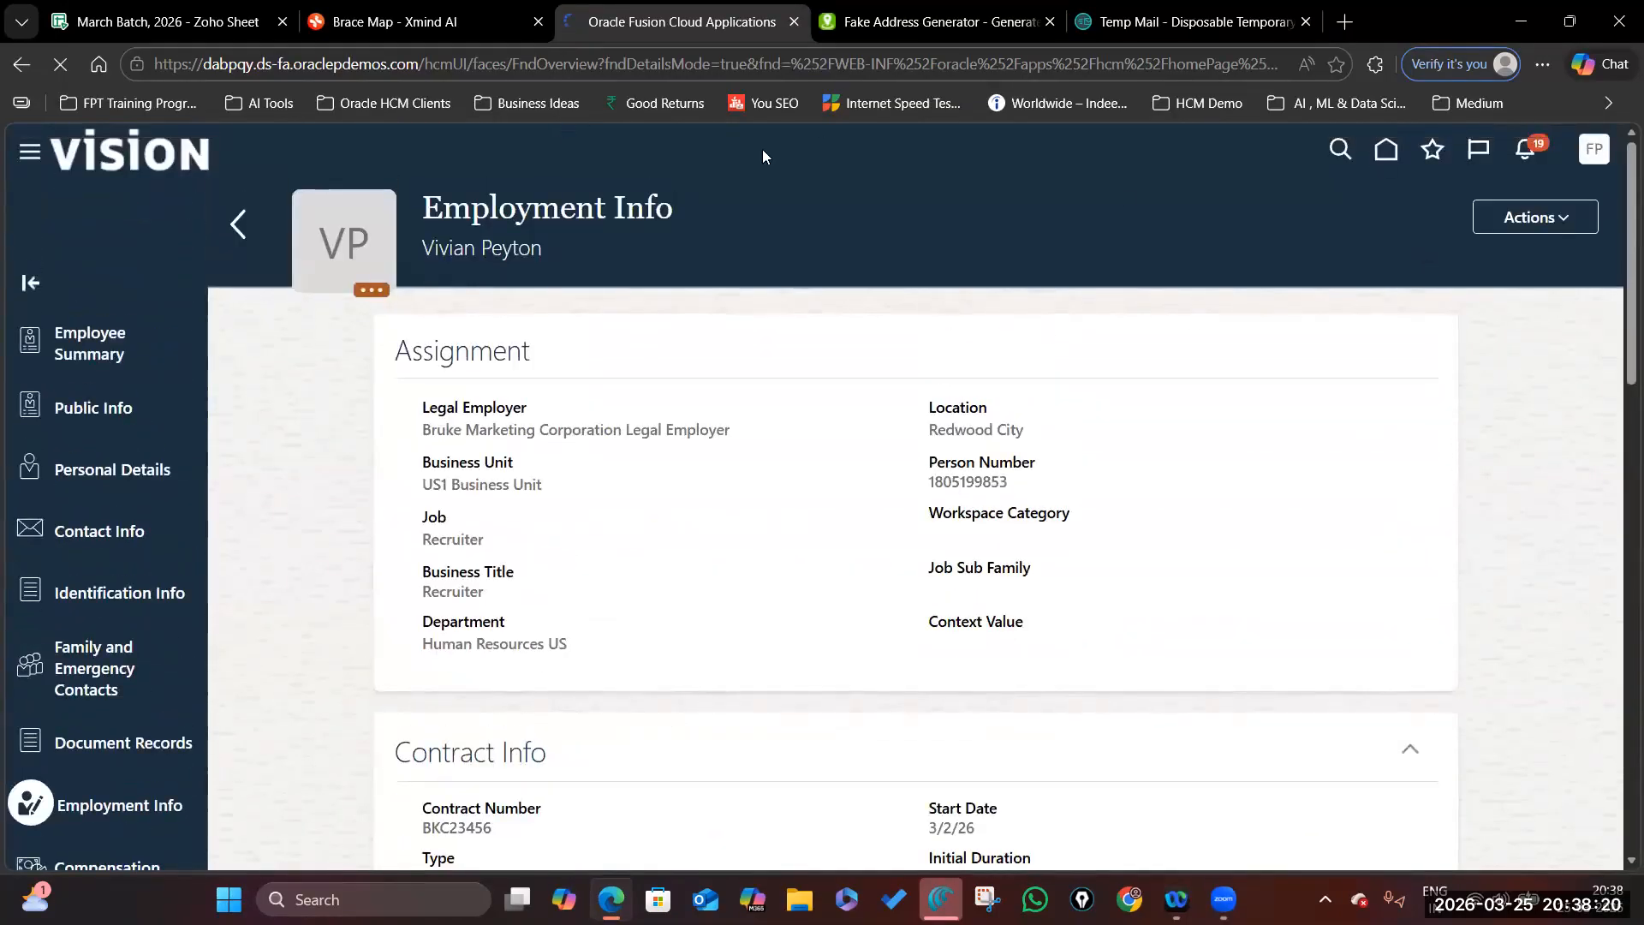